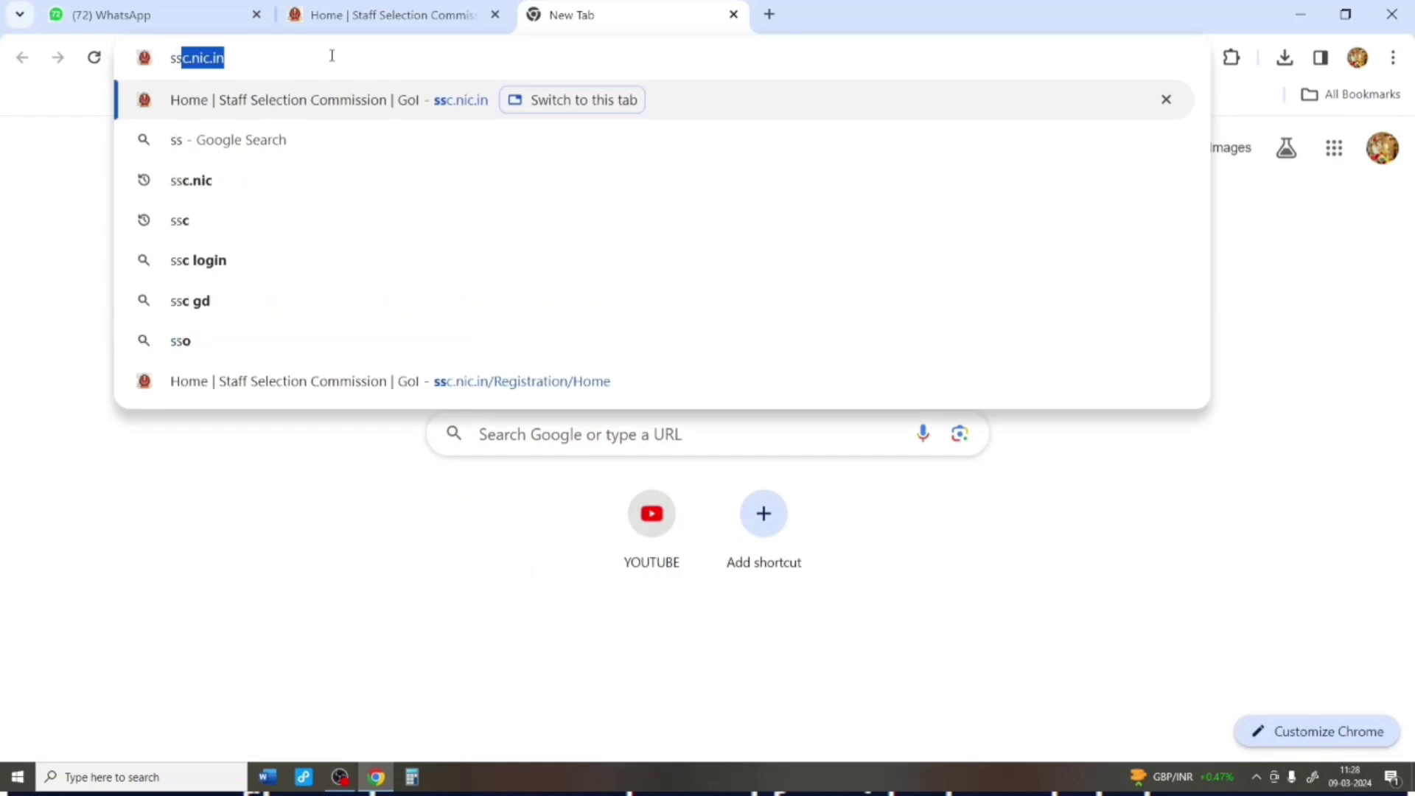
Load ssc.gov.in in Chrome and bring up the candidate Login or Register form
{"action": "type", "text": "c.g"}
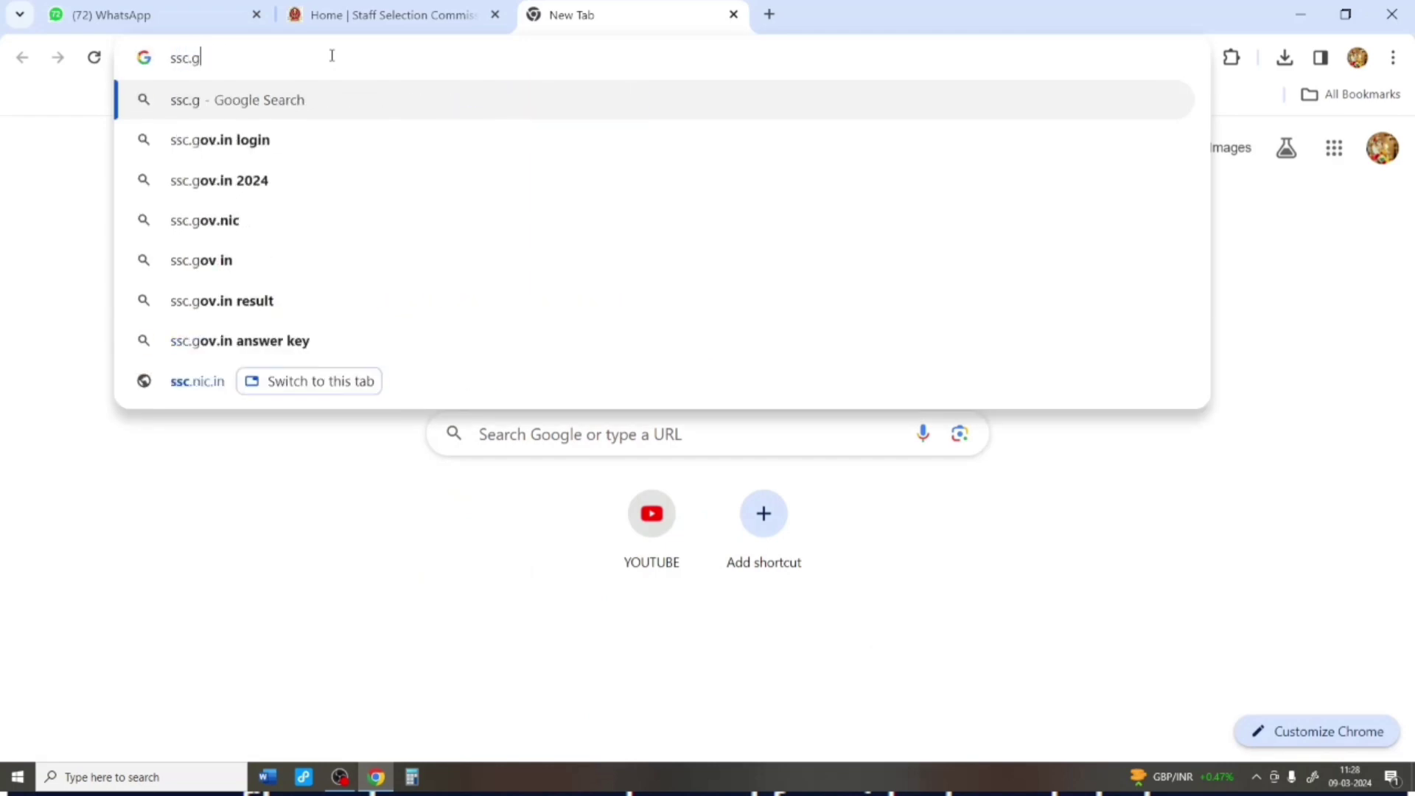
{"action": "type", "text": "ov.in"}
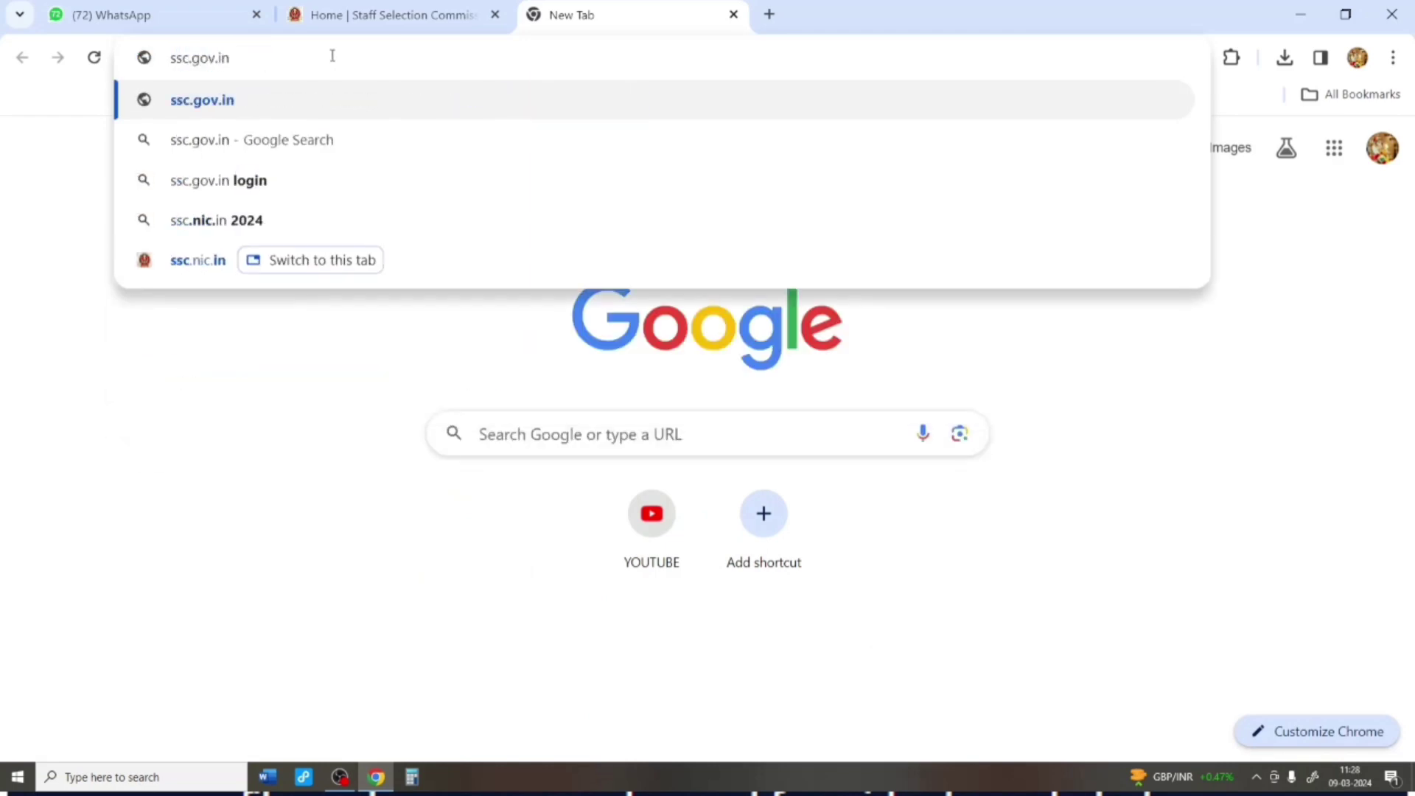
{"action": "left_click", "coordinate": [184, 99]}
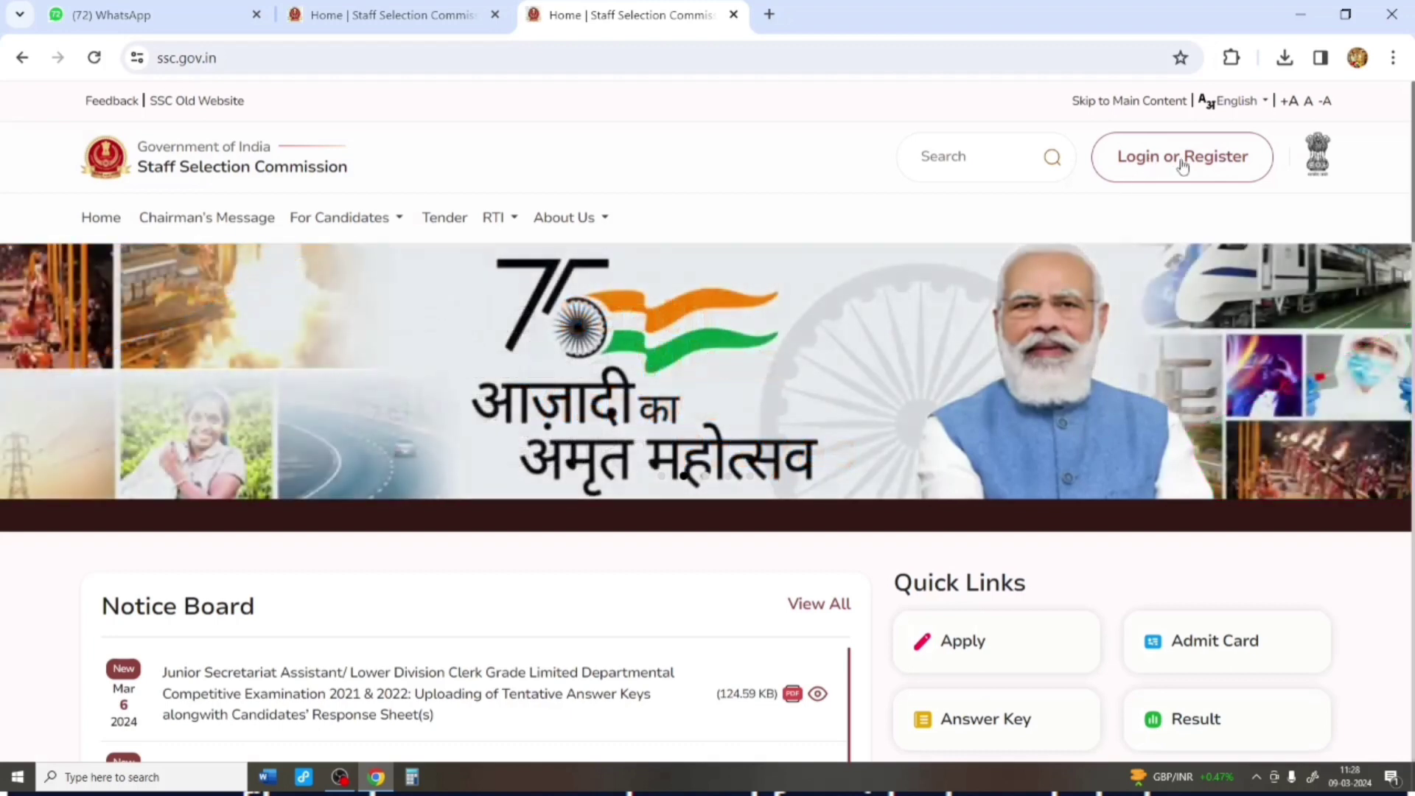
{"action": "left_click", "coordinate": [1182, 164]}
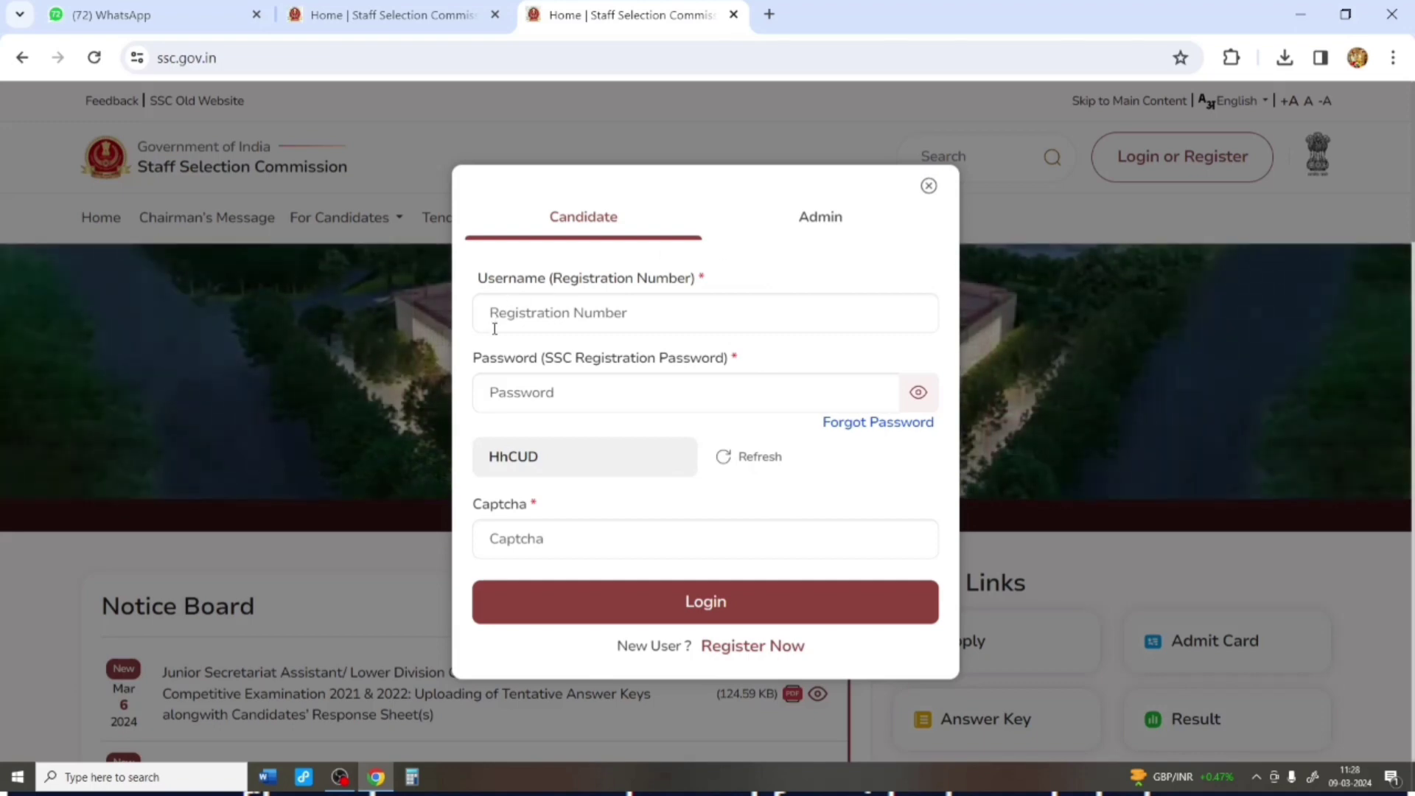
Choose Register Now and continue past One Time Registration to the Personal Details form
{"action": "left_click", "coordinate": [735, 648]}
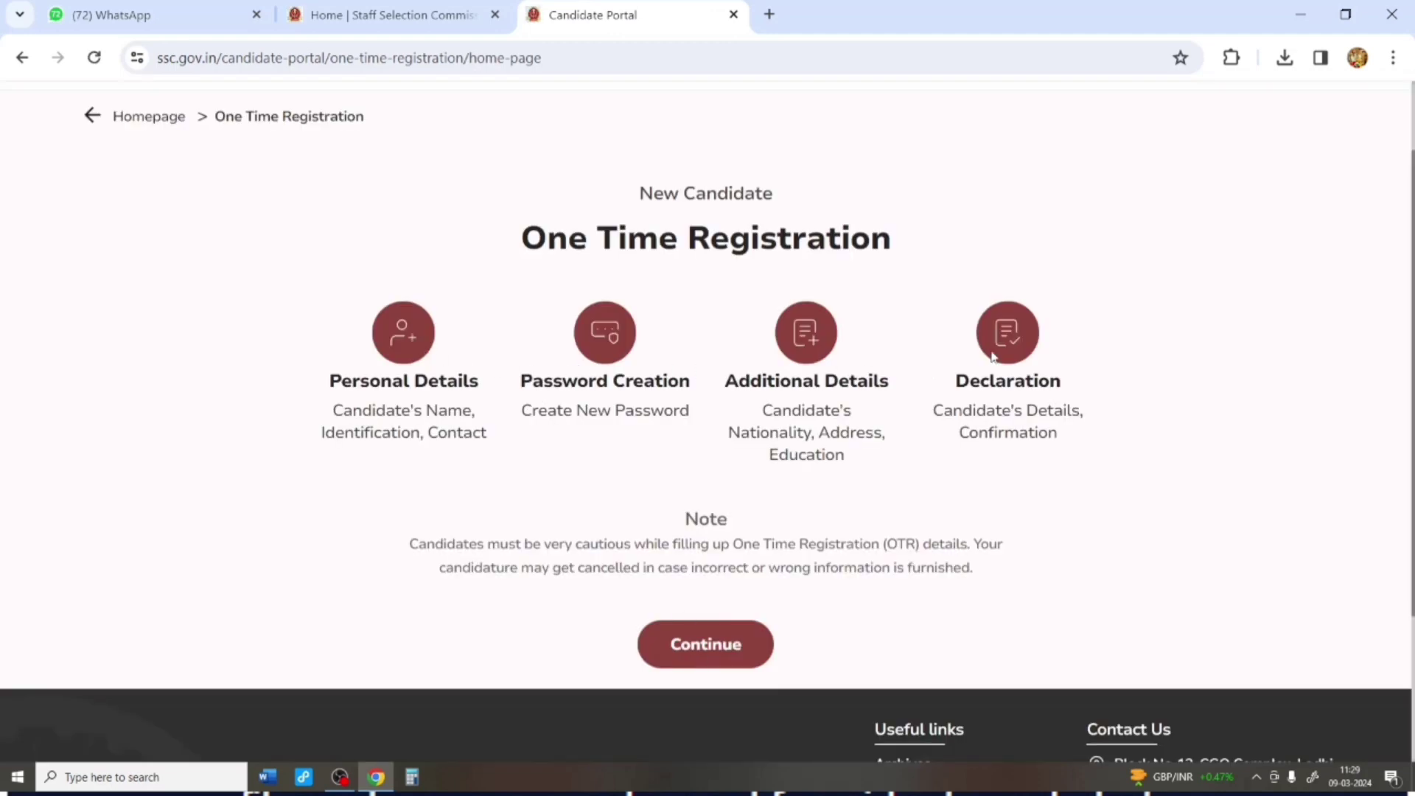
{"action": "left_click", "coordinate": [761, 658]}
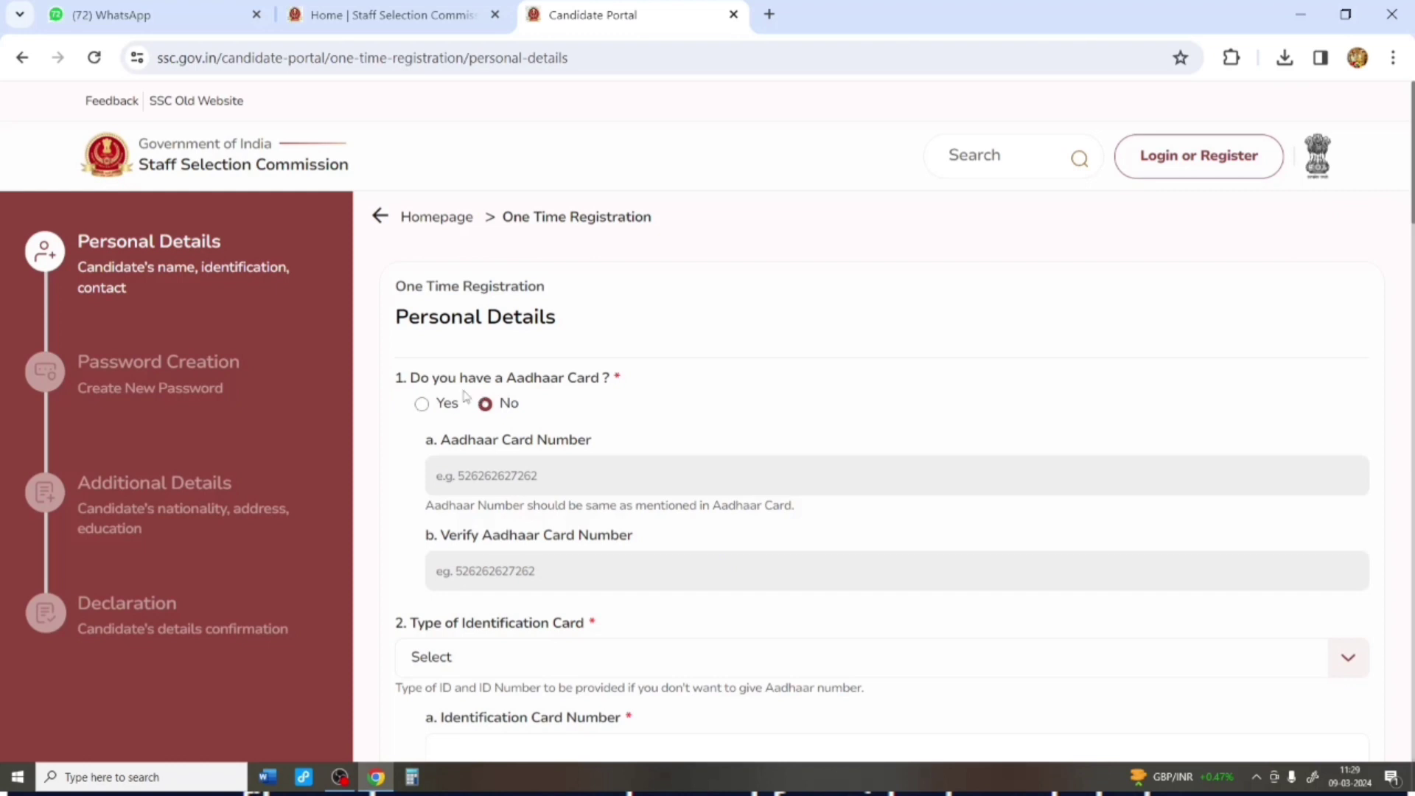
Answer Yes to Aadhaar Card and enter the Aadhaar number in both Aadhaar fields
{"action": "left_click", "coordinate": [422, 405]}
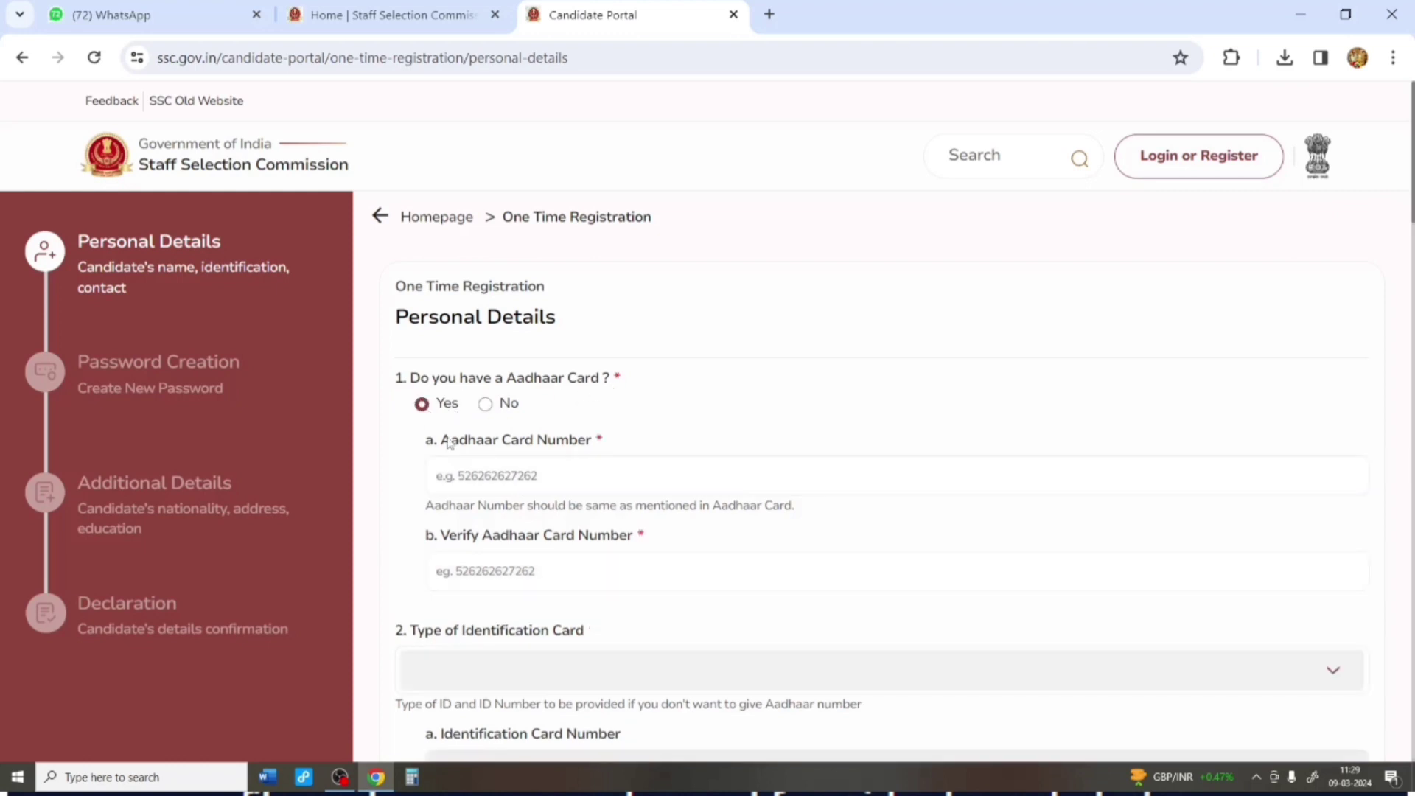
{"action": "left_click", "coordinate": [473, 473]}
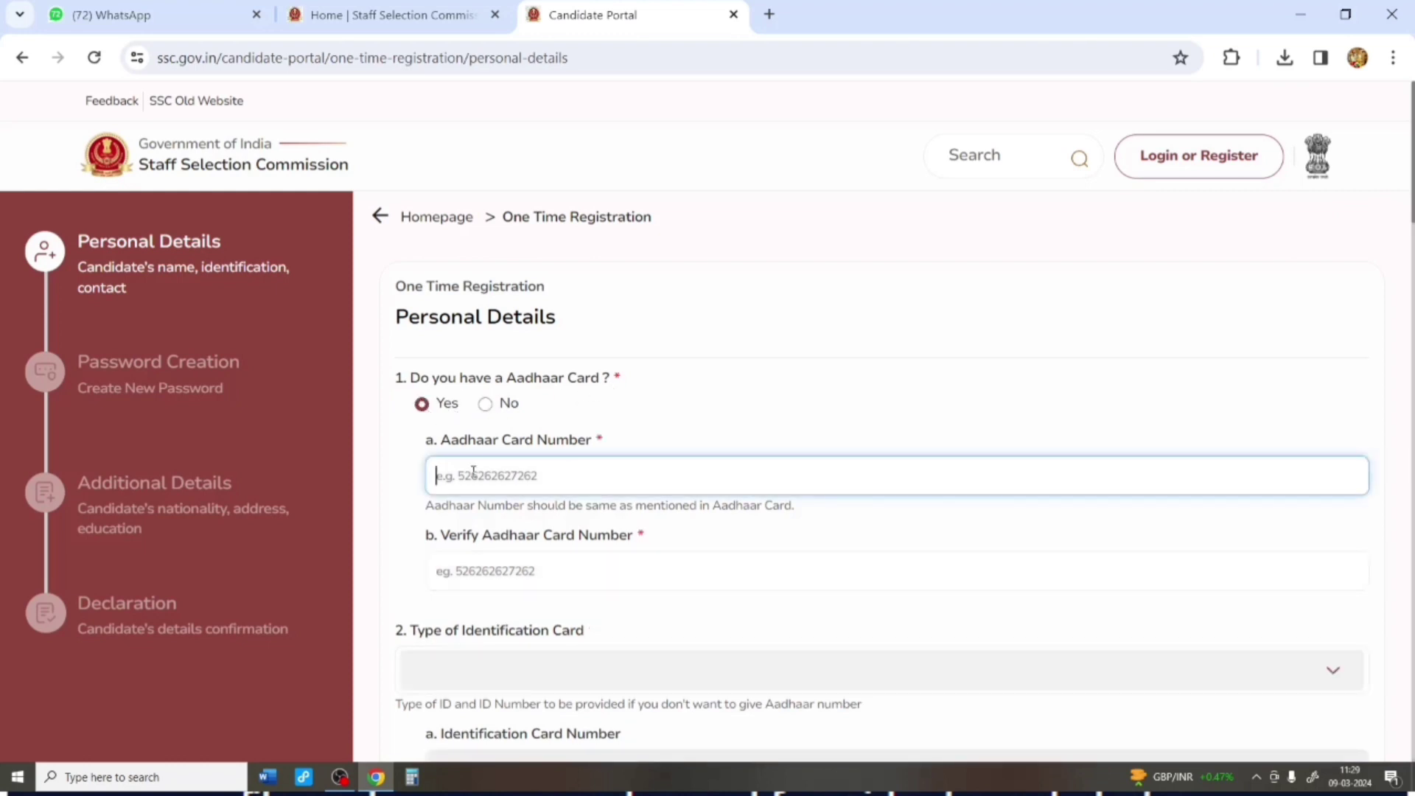
{"action": "scroll", "coordinate": [473, 473], "scroll_direction": "down", "scroll_amount": 3}
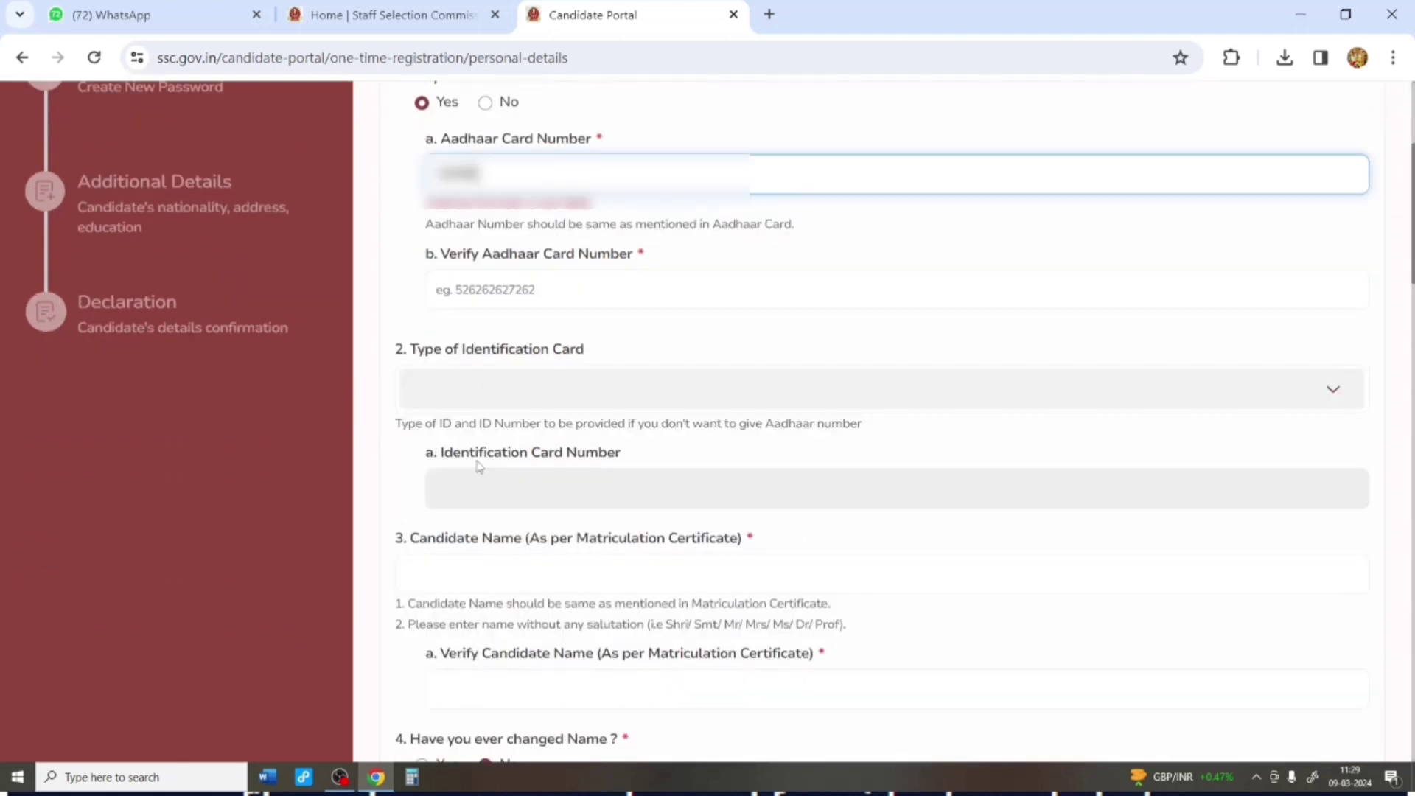
{"action": "type", "text": "*****"}
{"action": "type", "text": "*"}
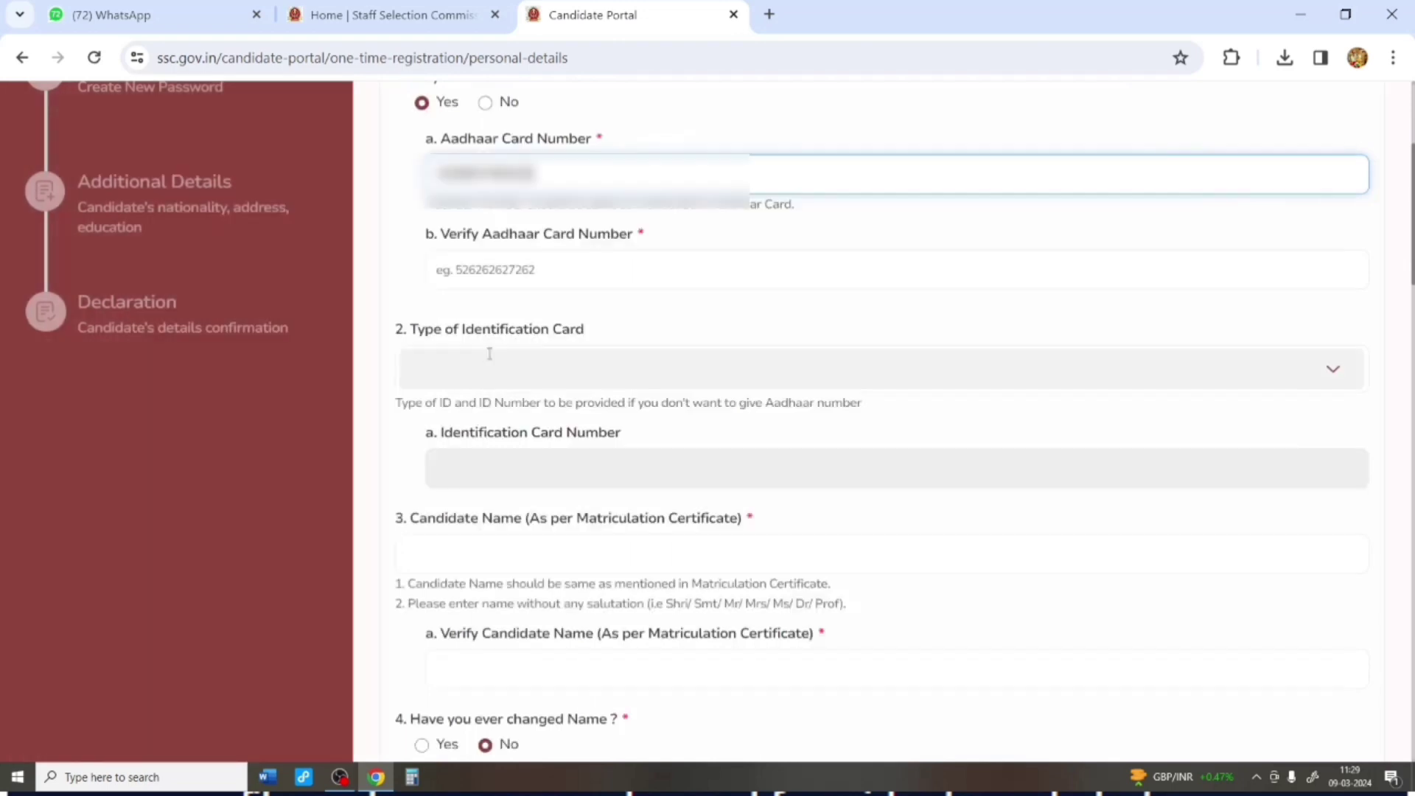
{"action": "left_click", "coordinate": [488, 269]}
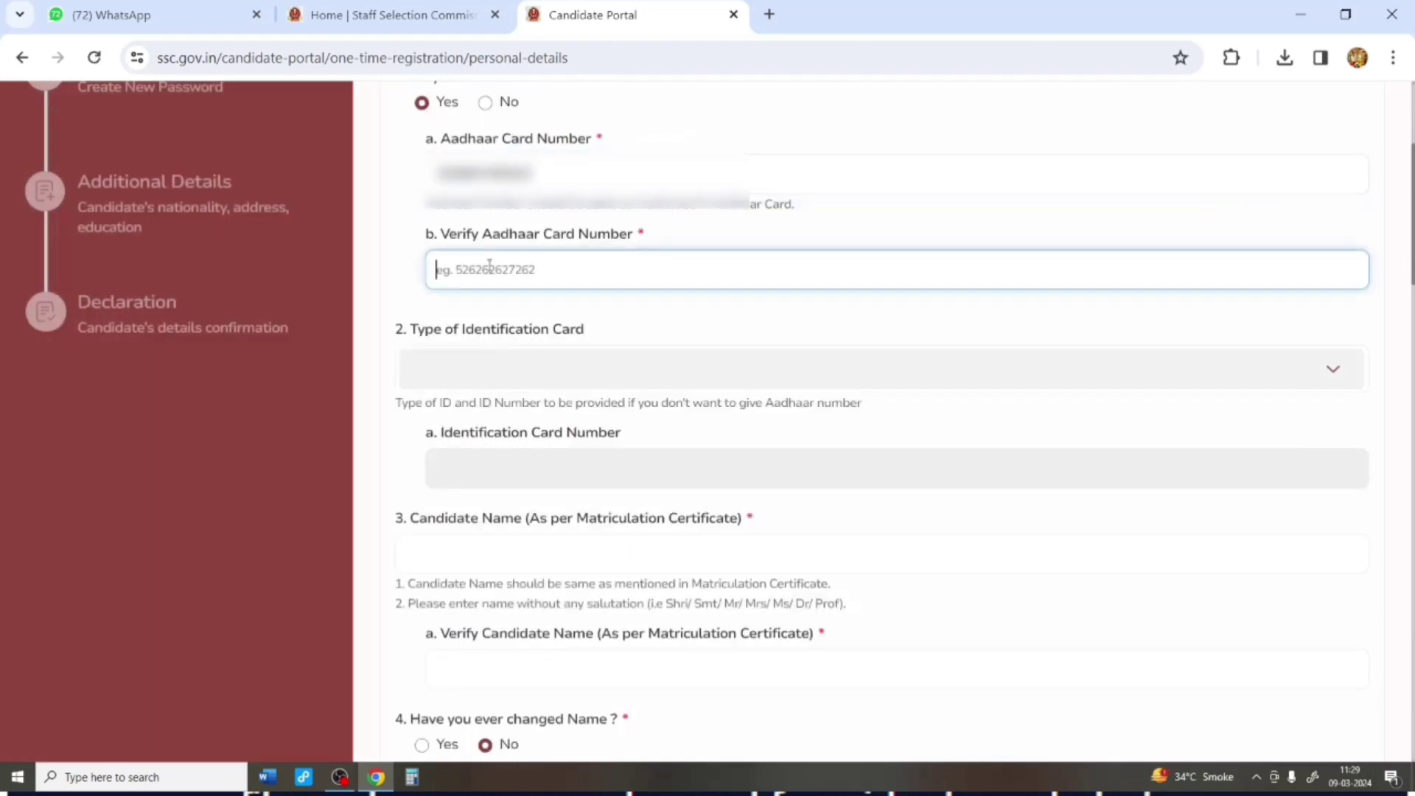
{"action": "type", "text": "*********"}
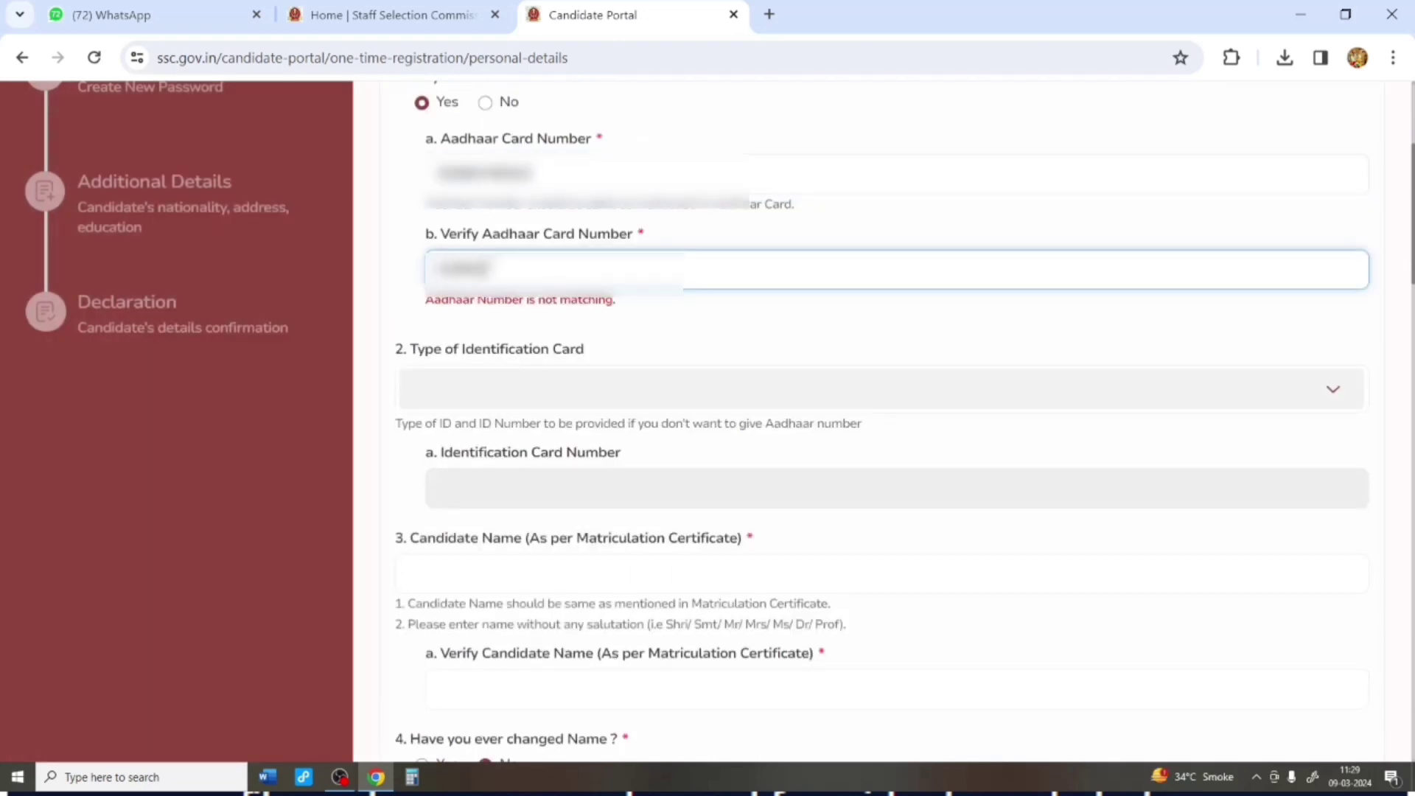
{"action": "type", "text": "*"}
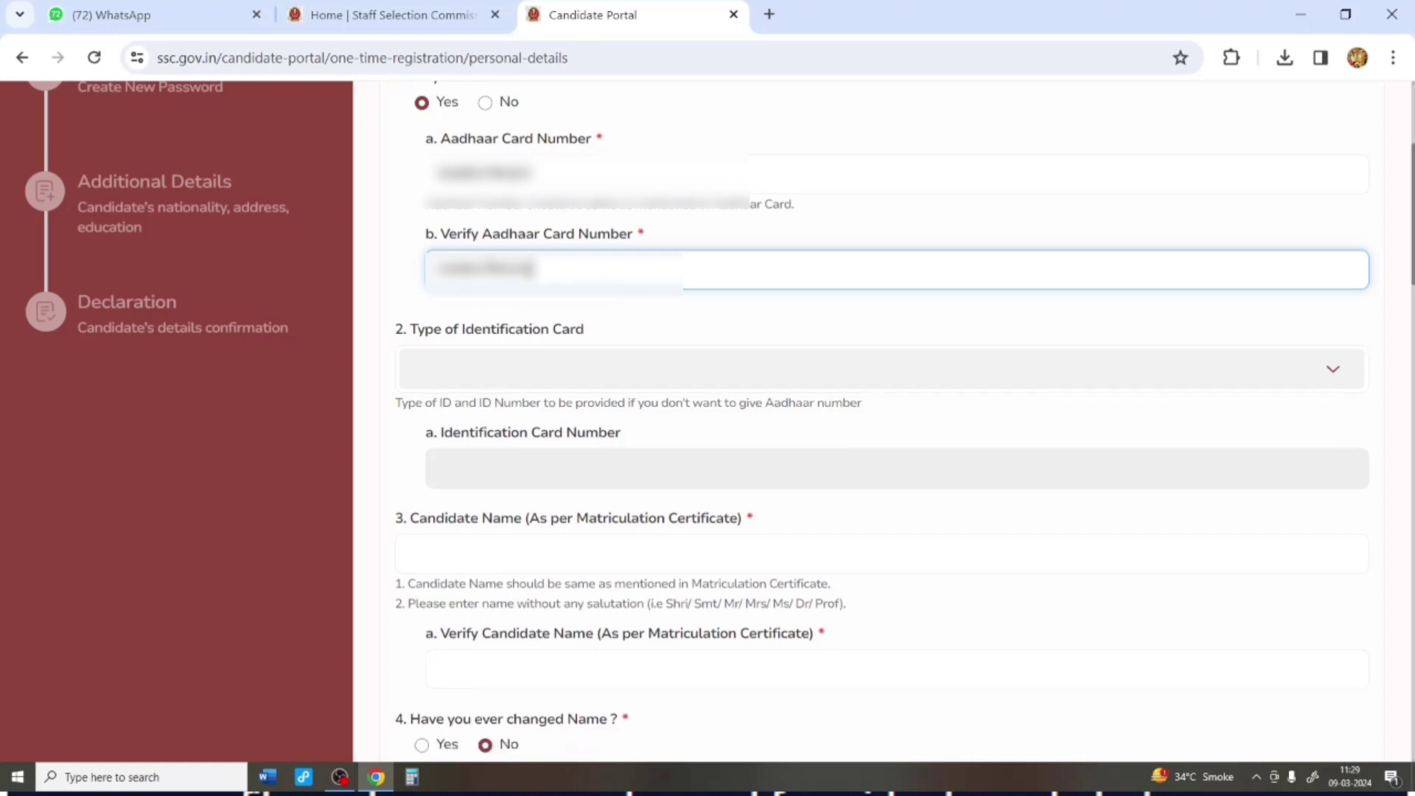
{"action": "left_click", "coordinate": [524, 362]}
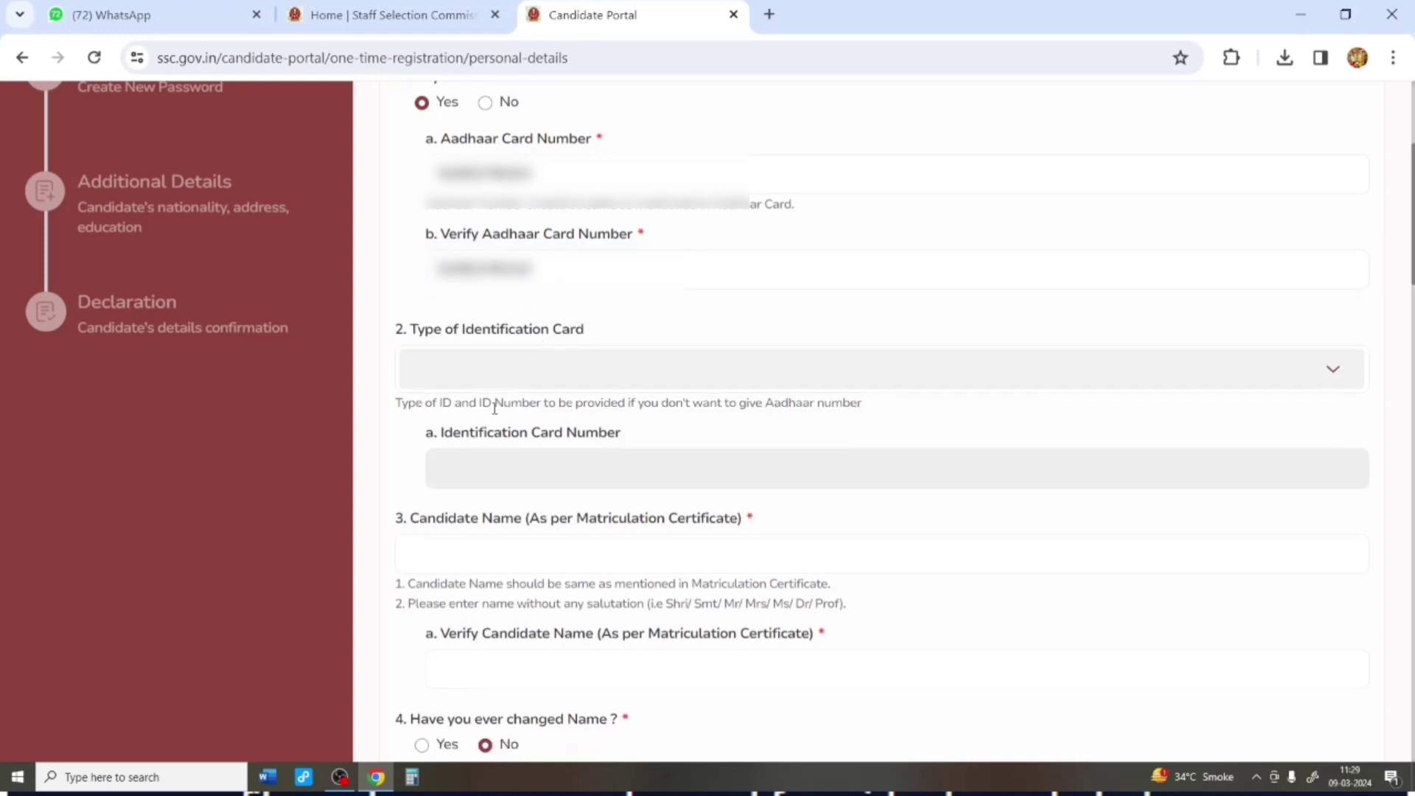
{"action": "left_click", "coordinate": [471, 543]}
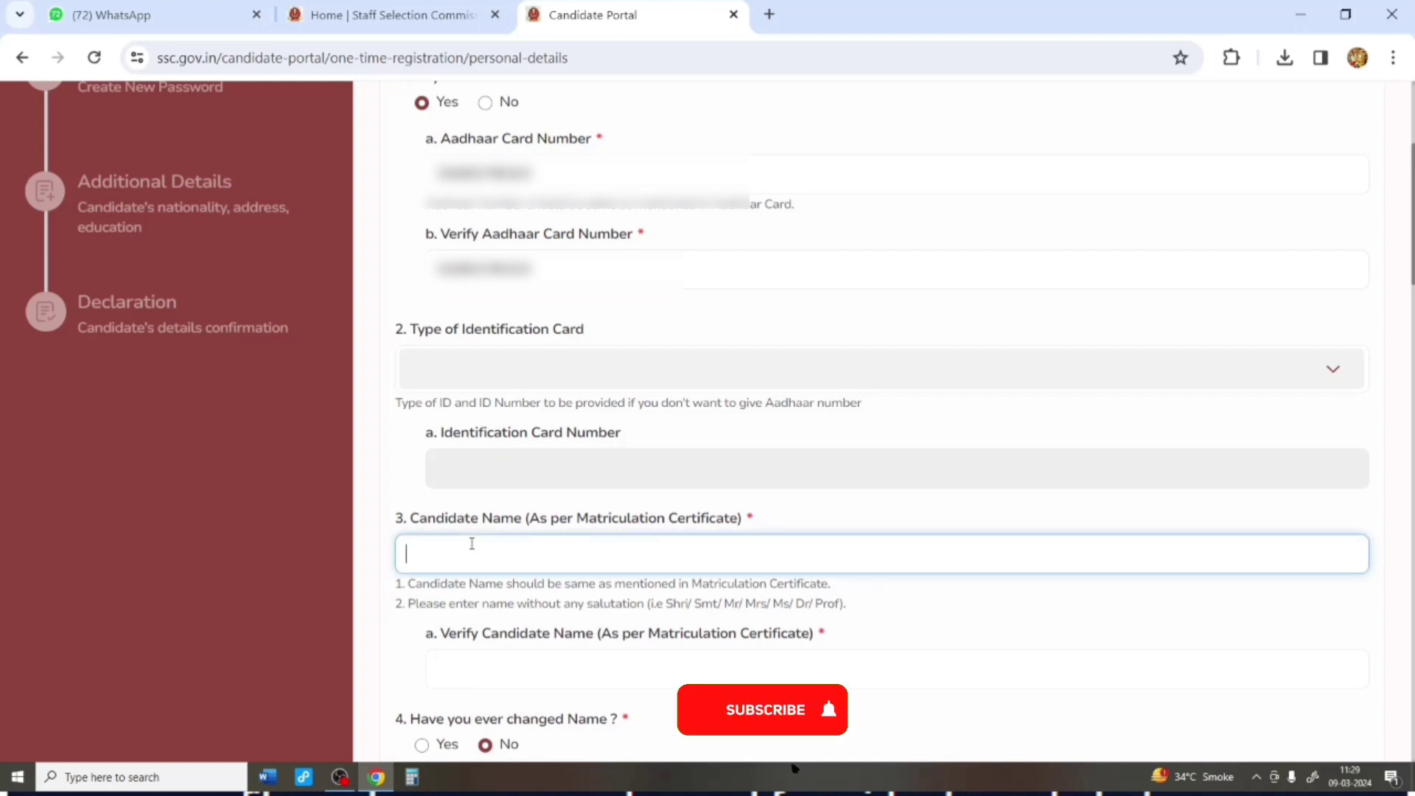
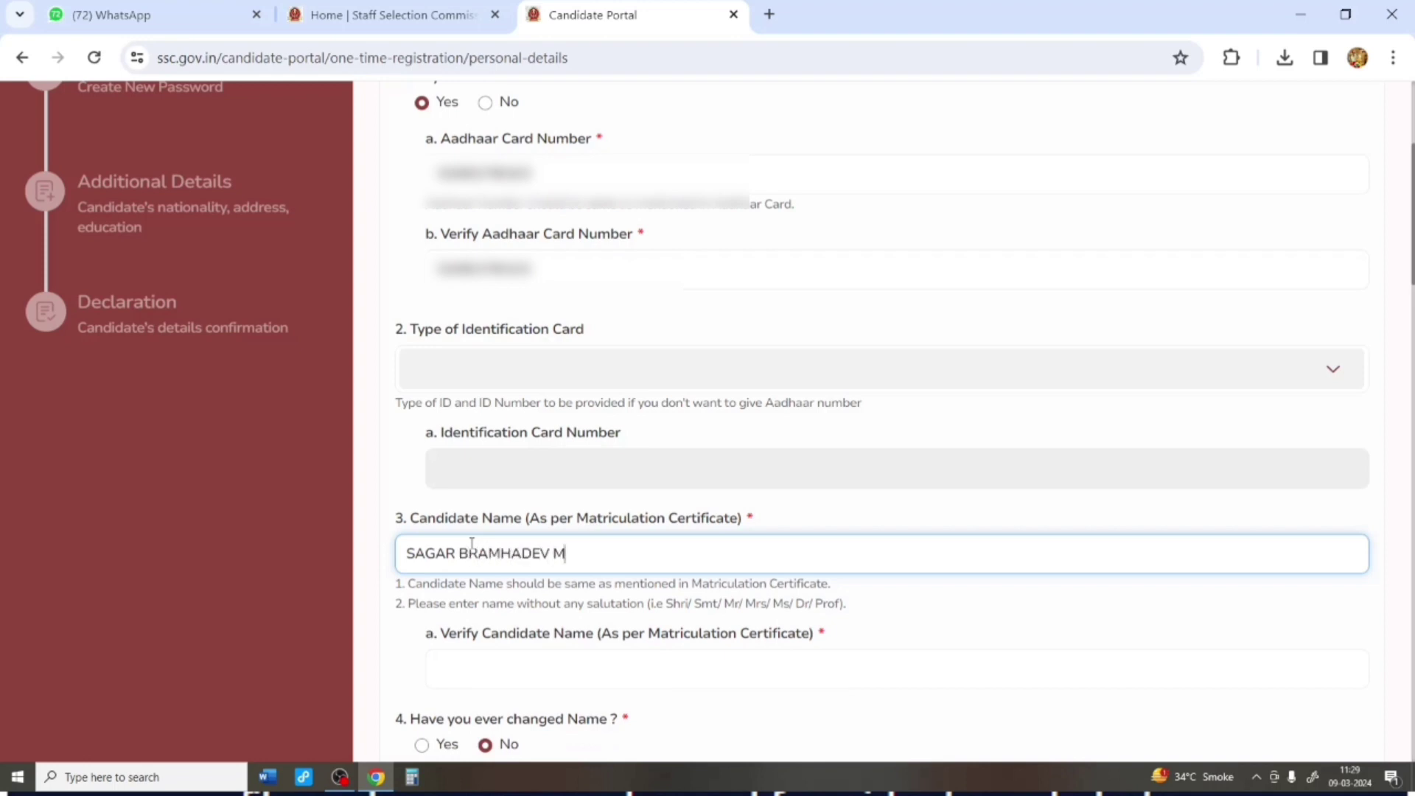
Enter the candidate's full name in Candidate Name and Verify Candidate Name
{"action": "left_click", "coordinate": [497, 663]}
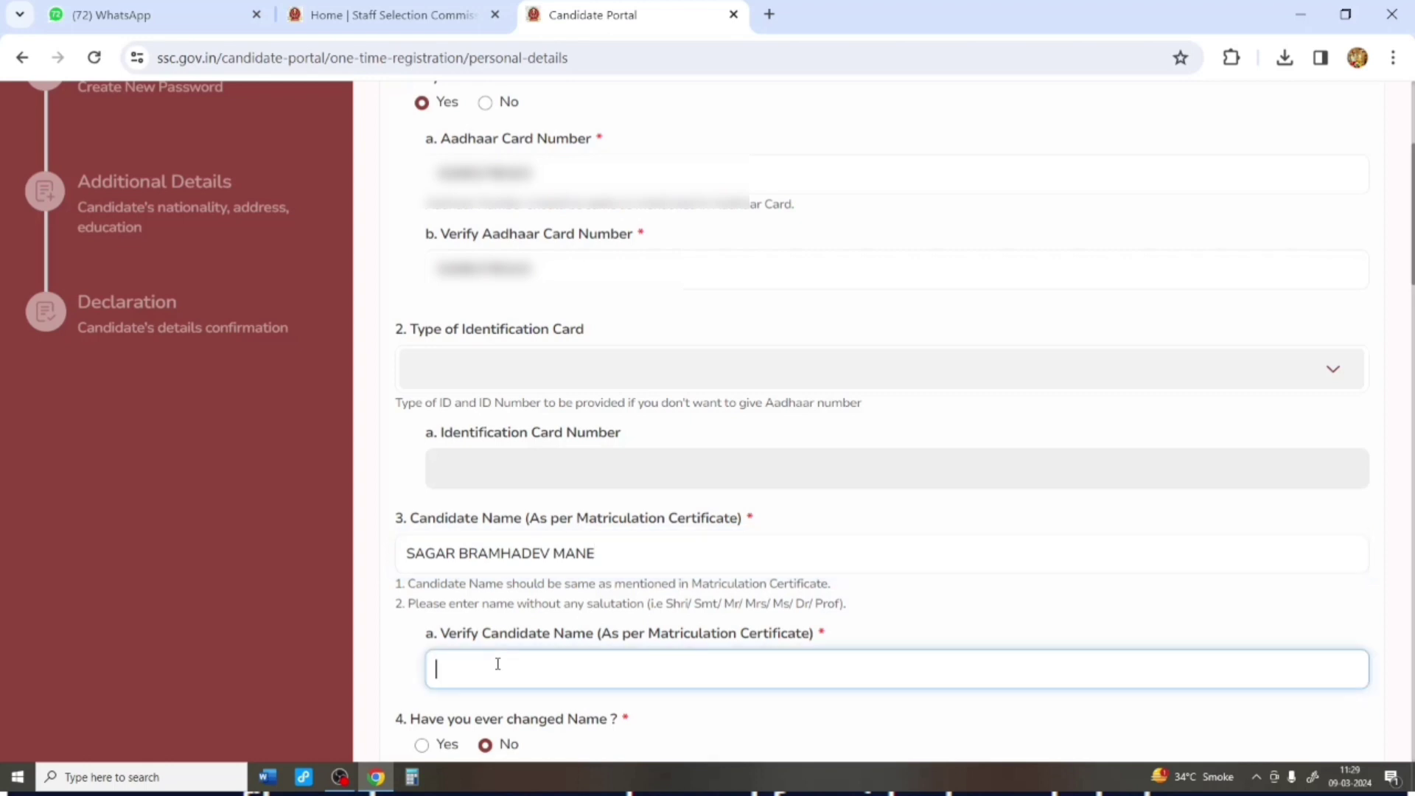
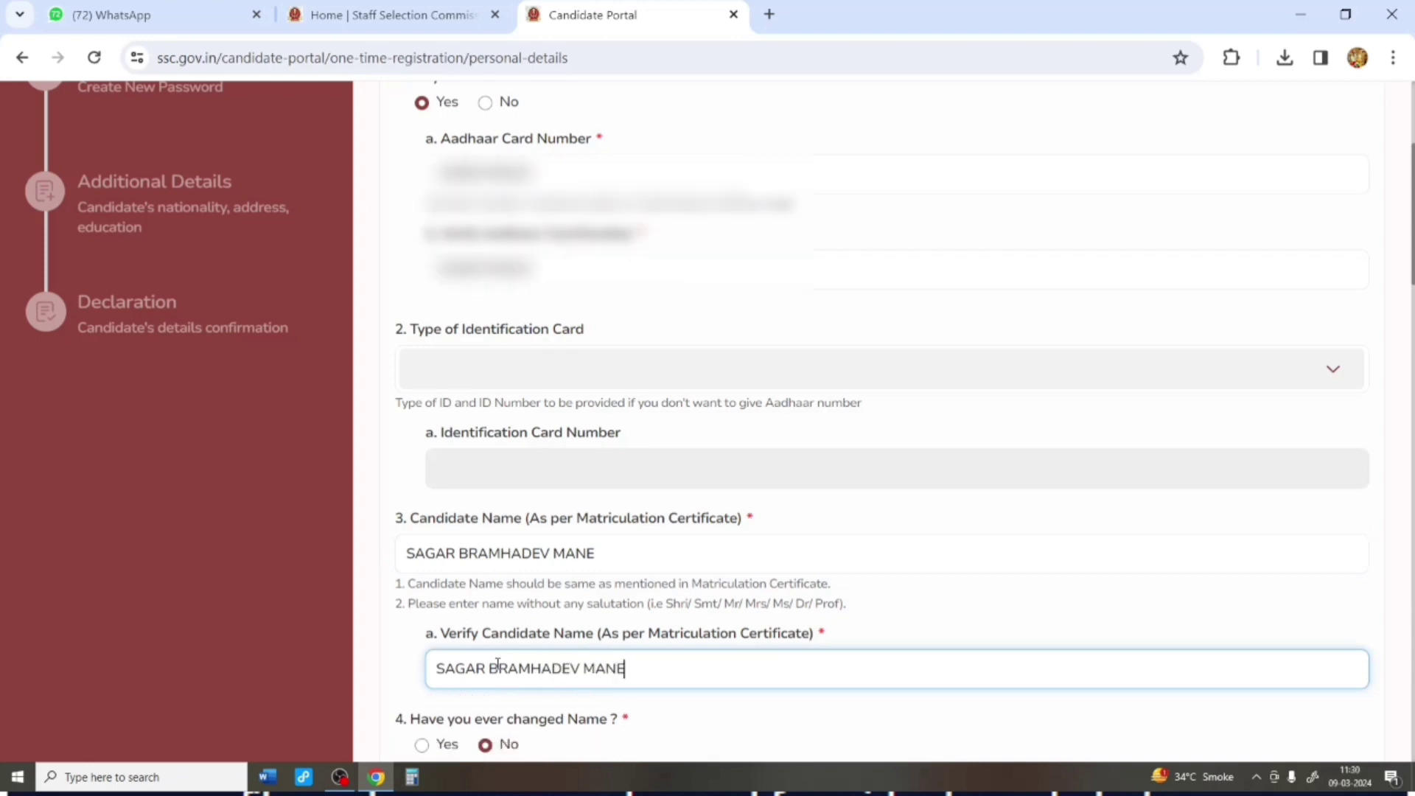
{"action": "scroll", "coordinate": [498, 665], "scroll_direction": "down", "scroll_amount": 4}
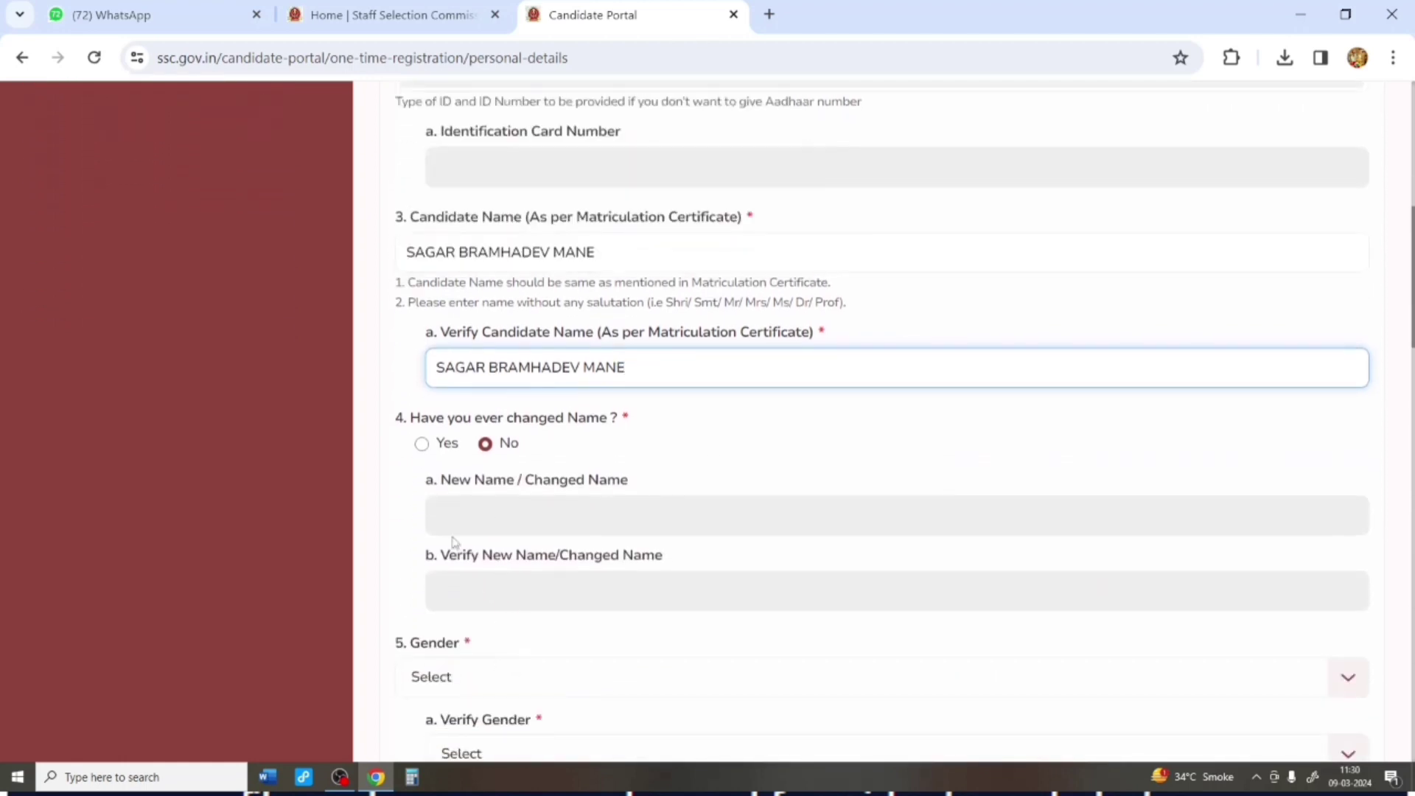
Set Gender and Verify Gender to Male
{"action": "scroll", "coordinate": [480, 621], "scroll_direction": "down", "scroll_amount": 3}
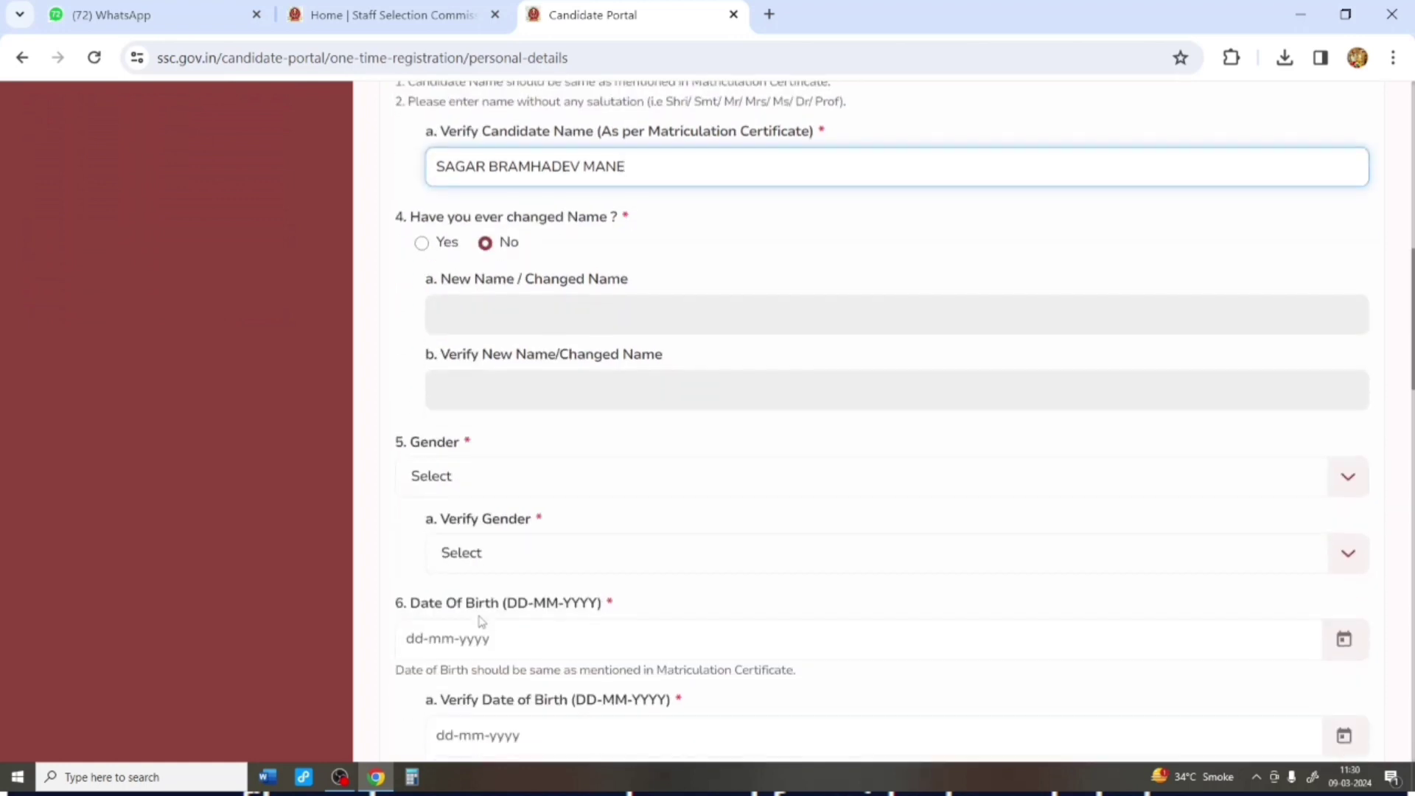
{"action": "scroll", "coordinate": [486, 604], "scroll_direction": "down", "scroll_amount": 3}
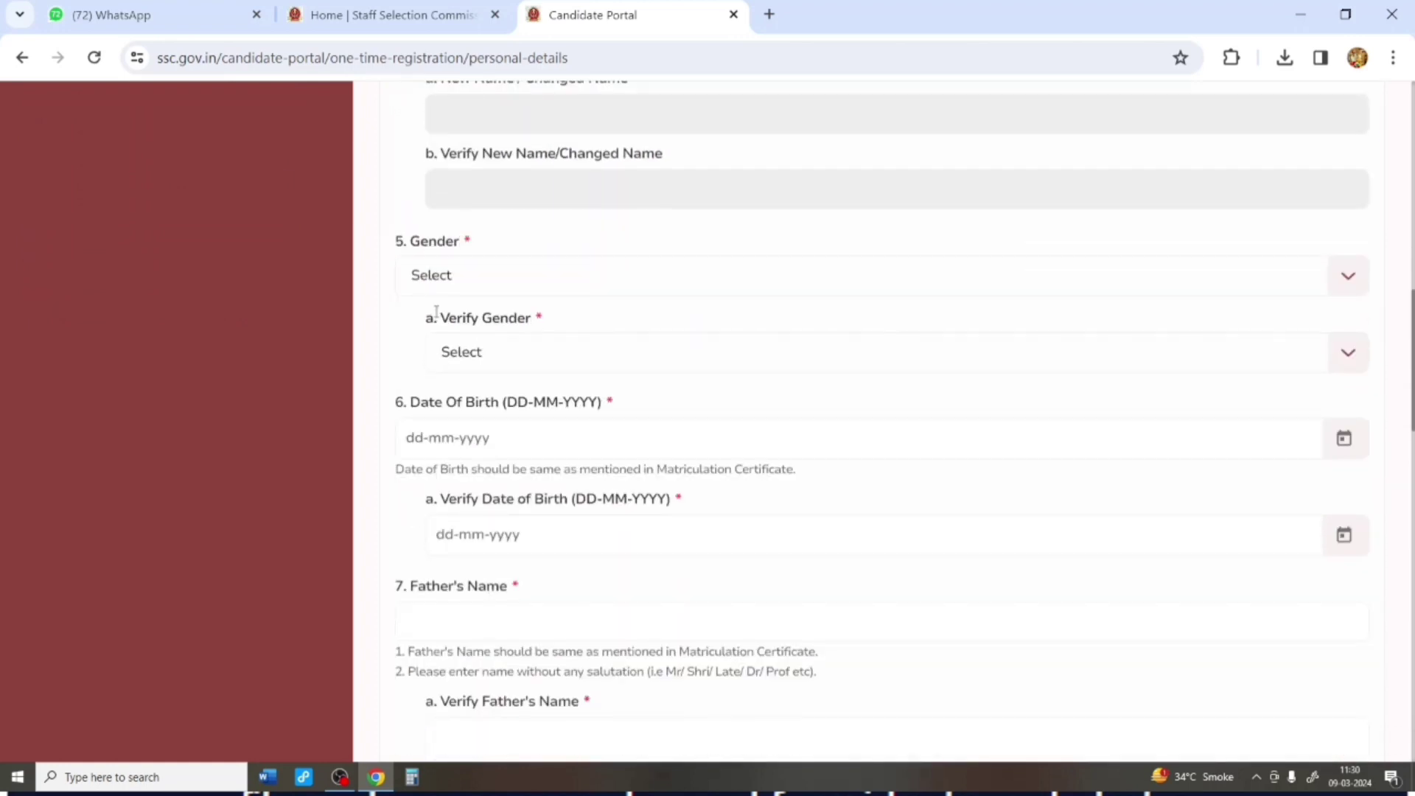
{"action": "left_click", "coordinate": [441, 282]}
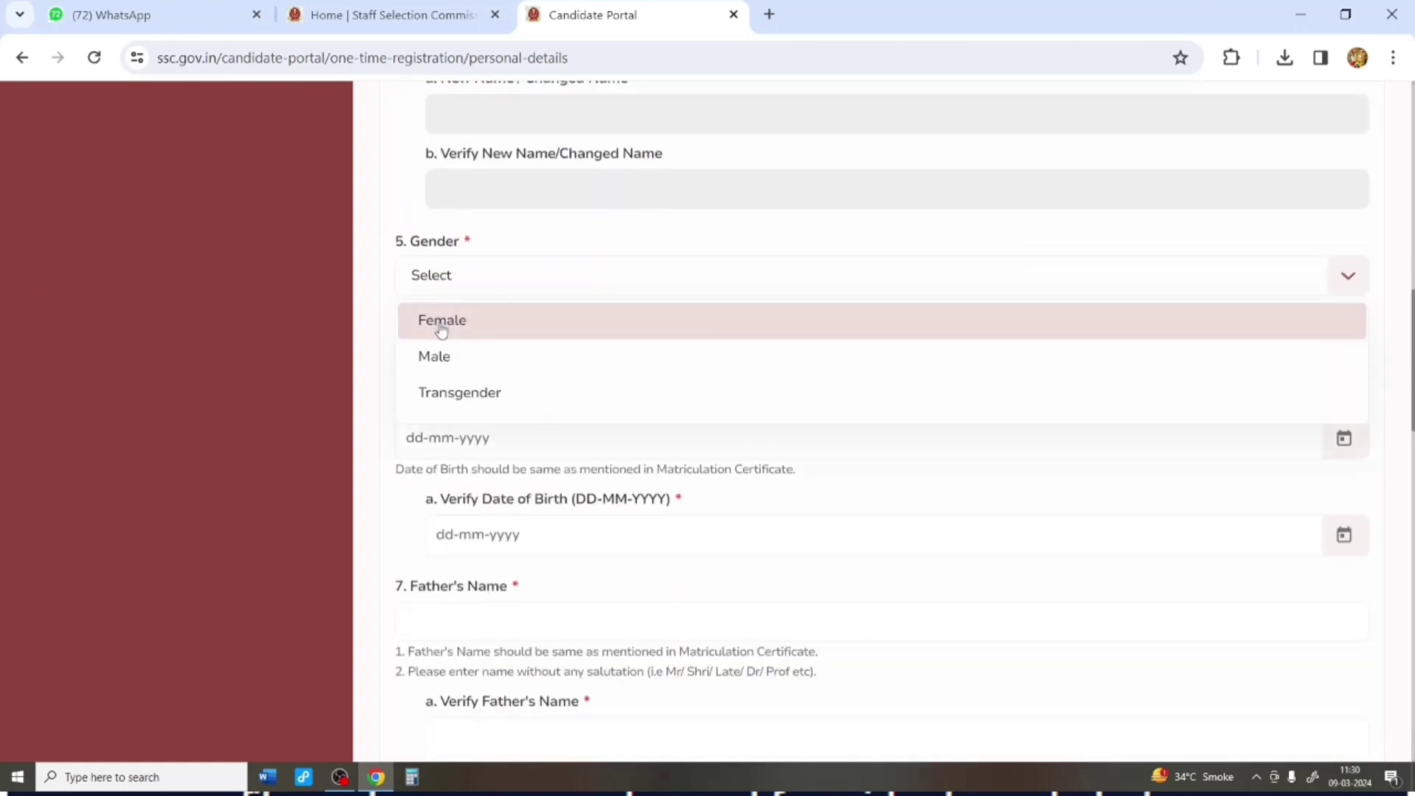
{"action": "left_click", "coordinate": [437, 352]}
{"action": "left_click", "coordinate": [470, 351]}
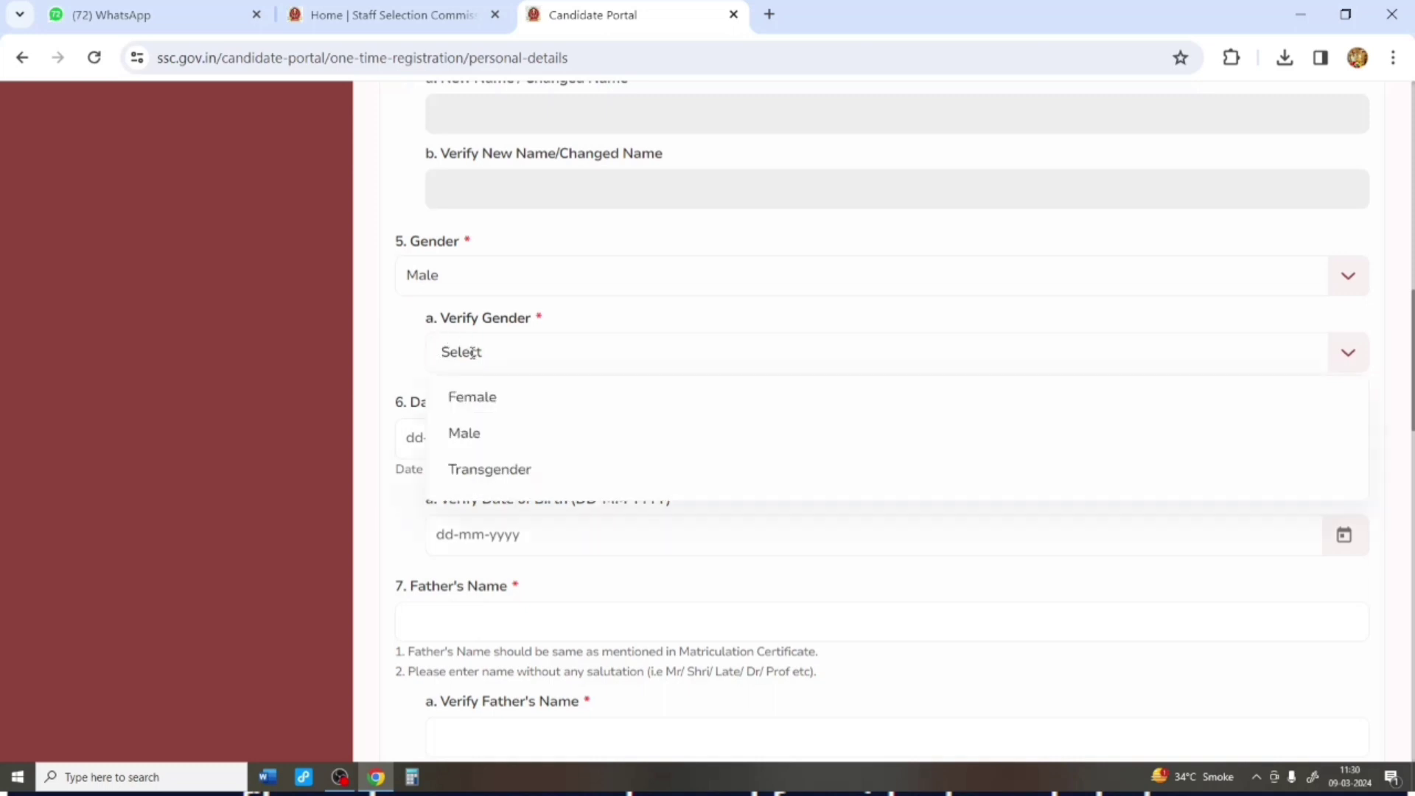
{"action": "left_click", "coordinate": [468, 435]}
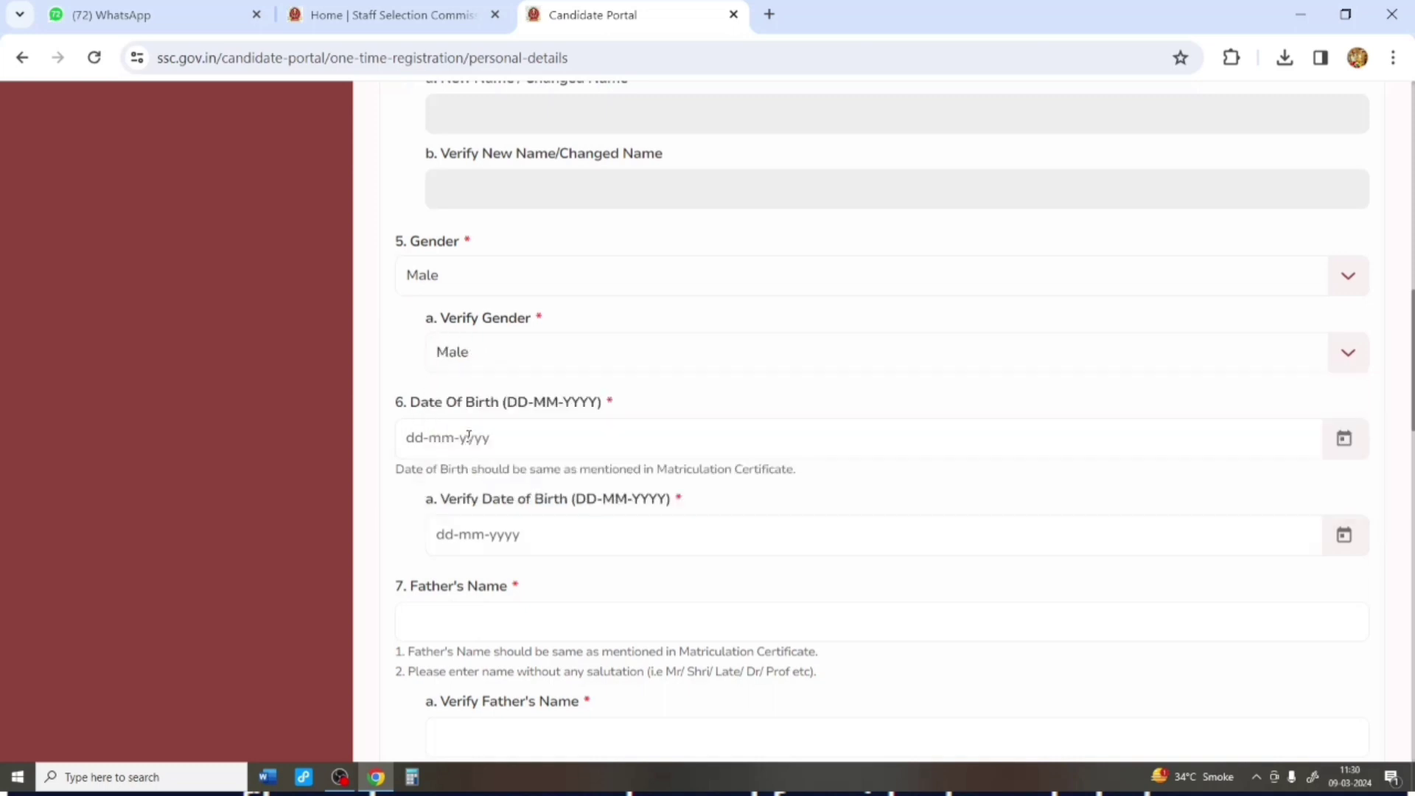
Pick the birth year, month and day for Date of Birth, then repeat it in Verify Date of Birth
{"action": "scroll", "coordinate": [469, 436], "scroll_direction": "down", "scroll_amount": 1}
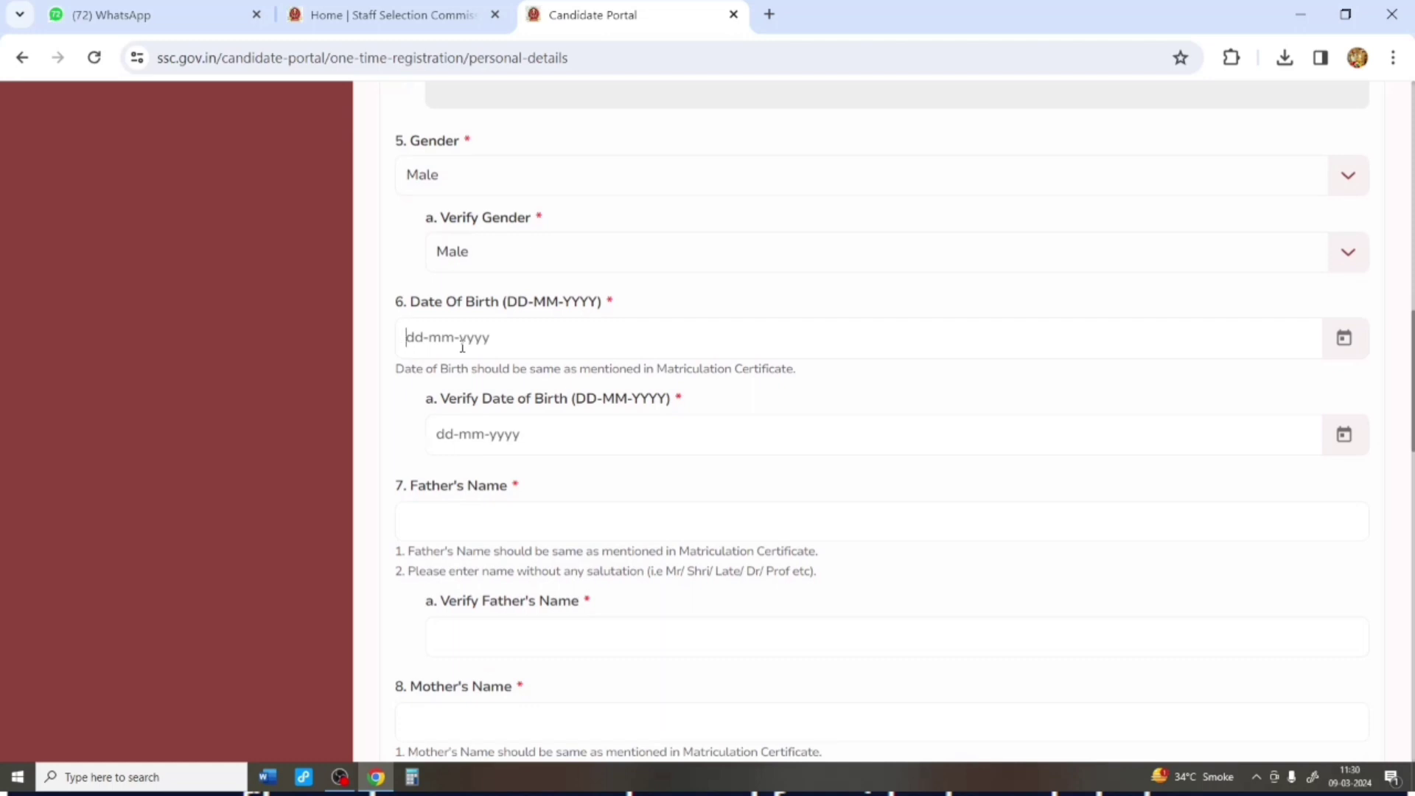
{"action": "left_click", "coordinate": [1339, 355]}
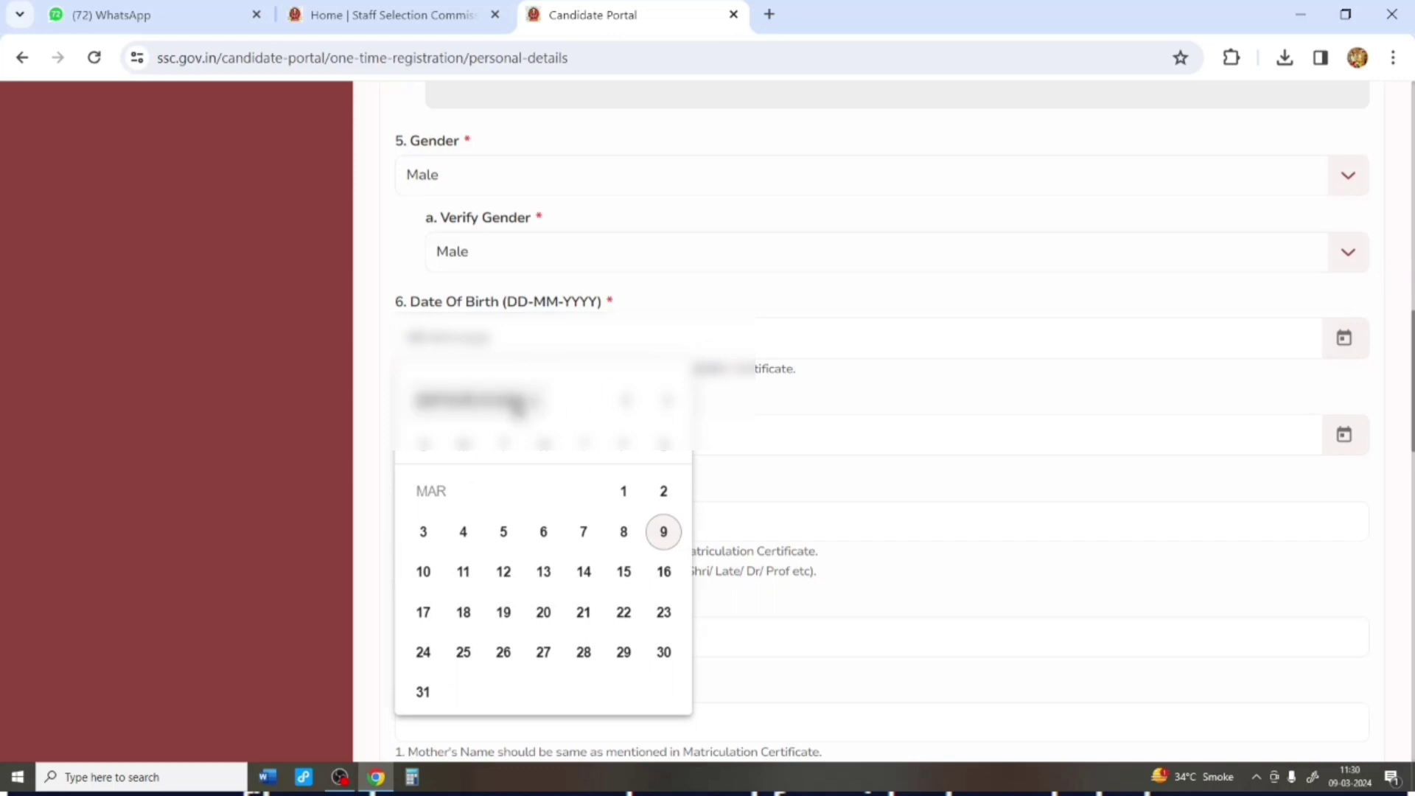
{"action": "left_click", "coordinate": [518, 409]}
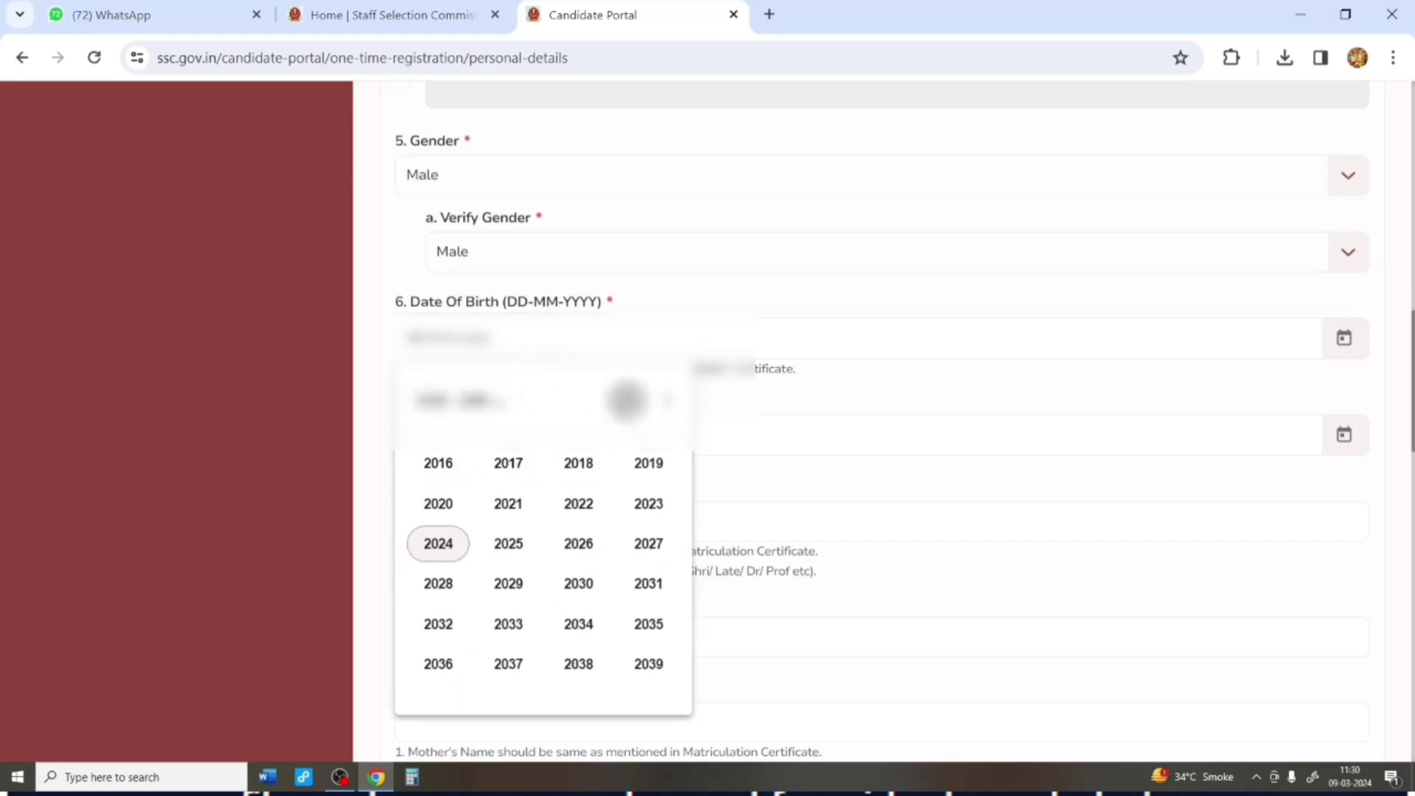
{"action": "left_click", "coordinate": [626, 402]}
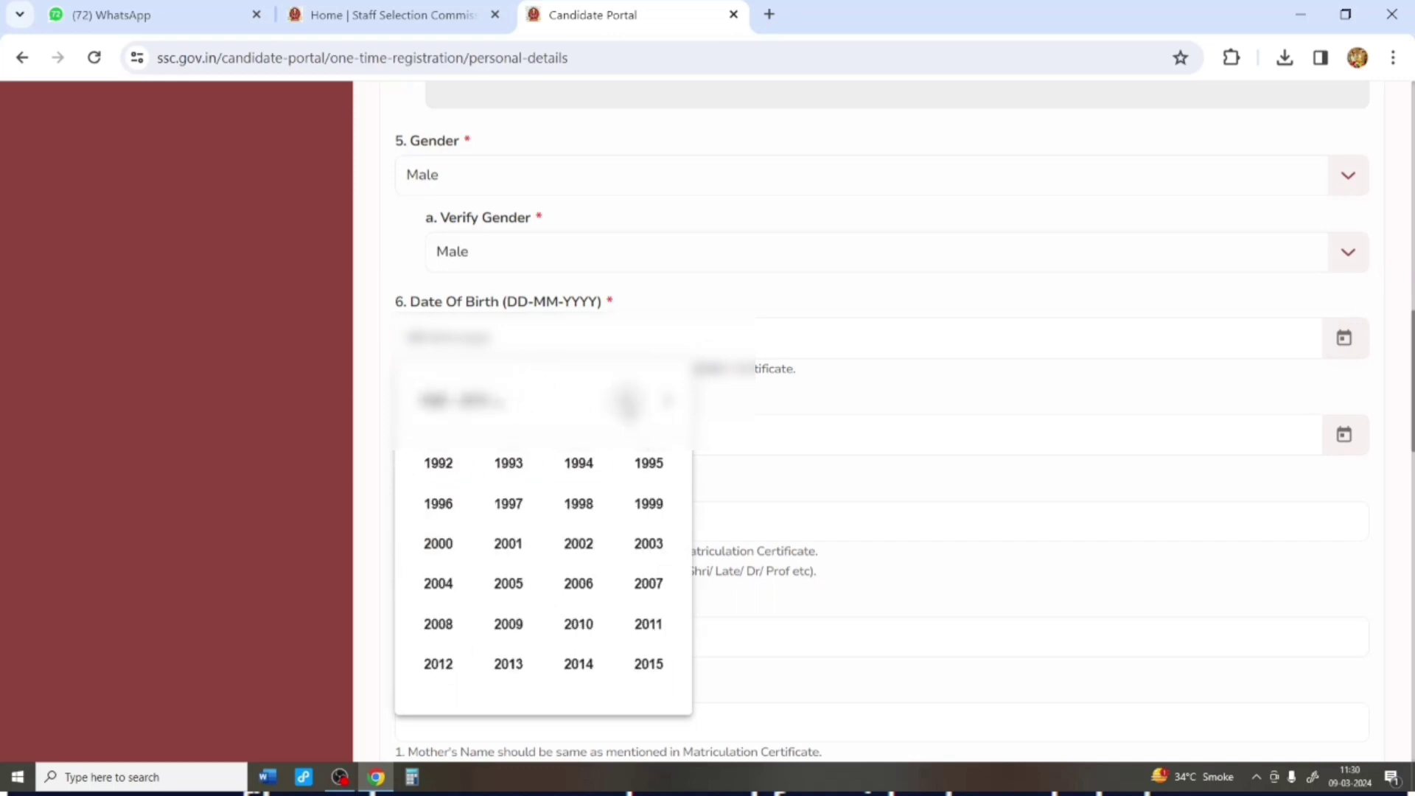
{"action": "left_click", "coordinate": [444, 501]}
{"action": "left_click", "coordinate": [649, 546]}
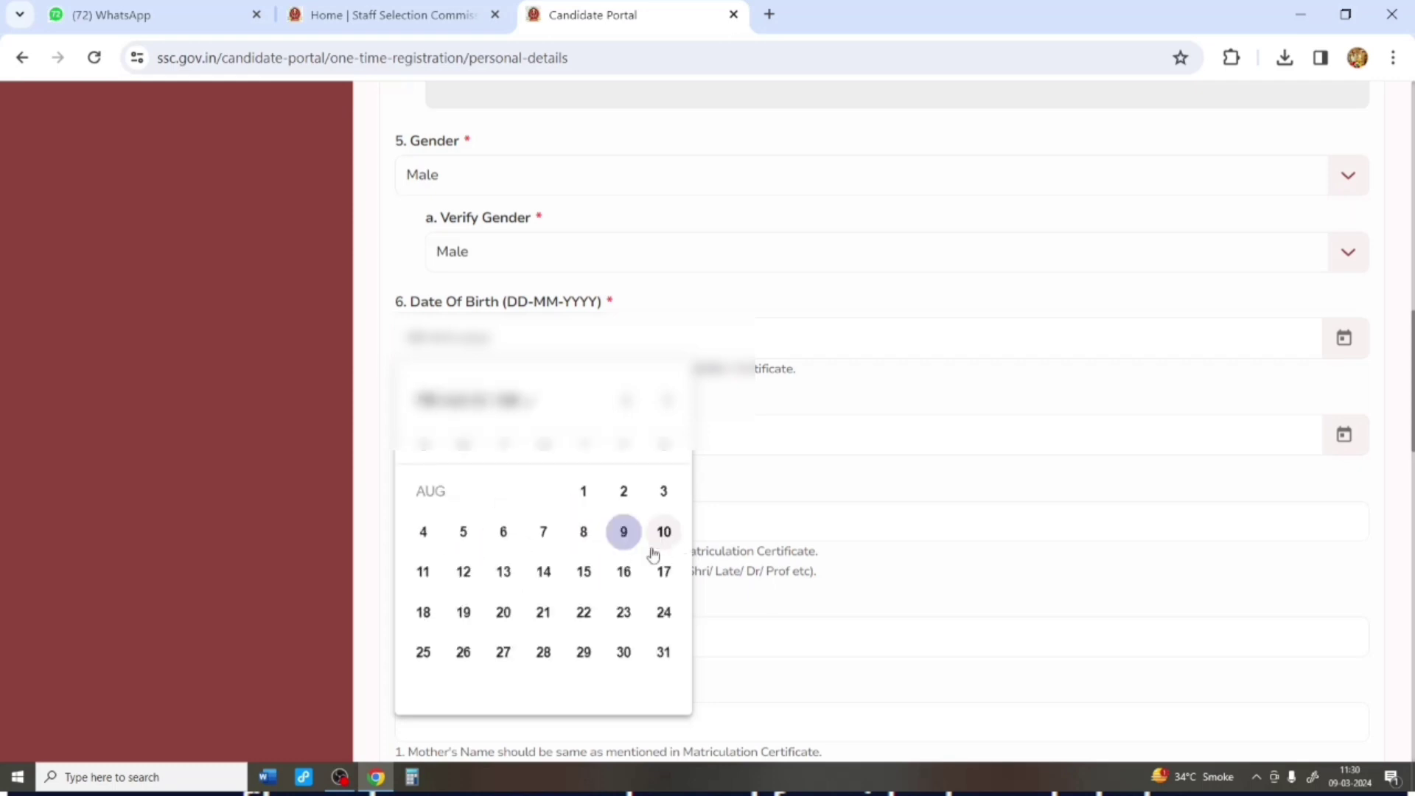
{"action": "left_click", "coordinate": [577, 506]}
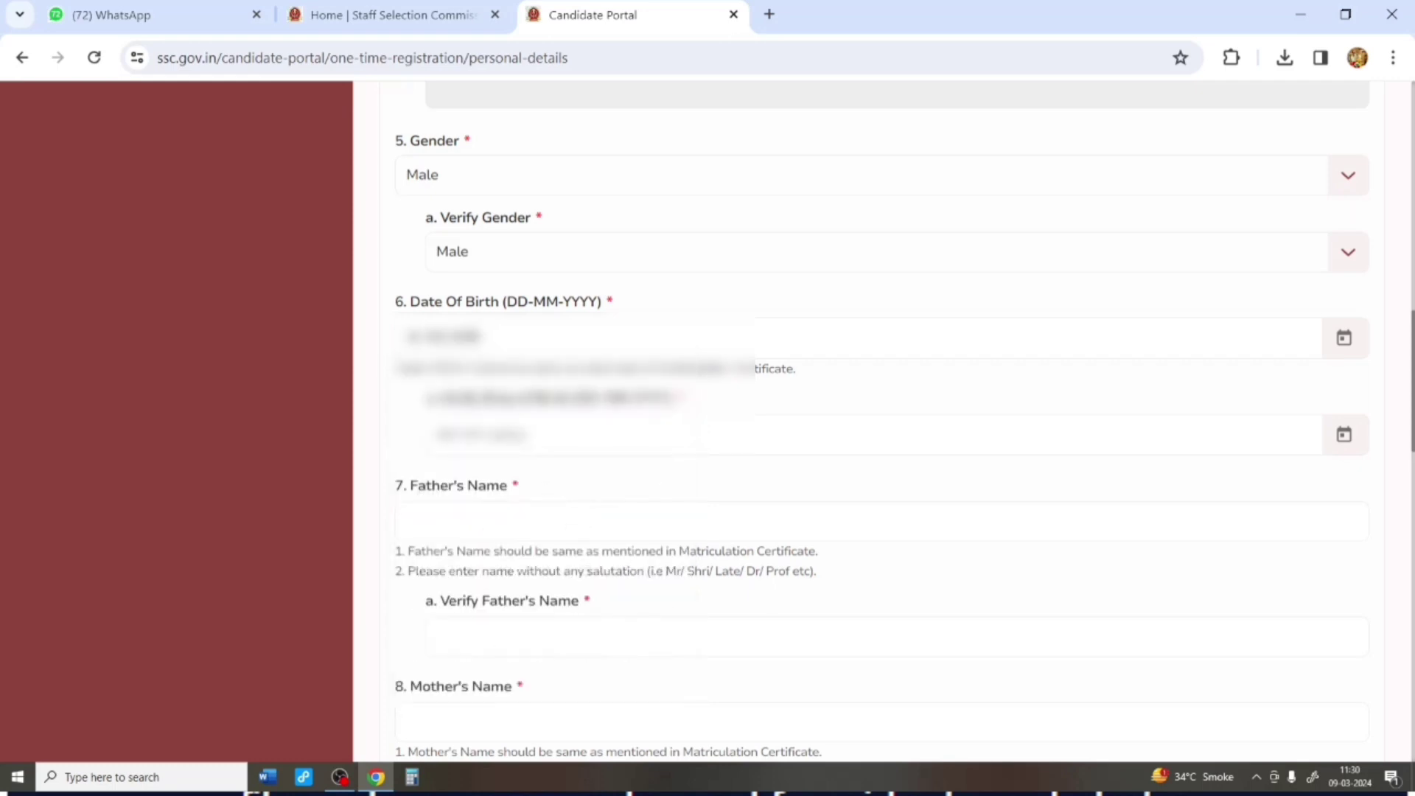
{"action": "left_click", "coordinate": [1343, 434]}
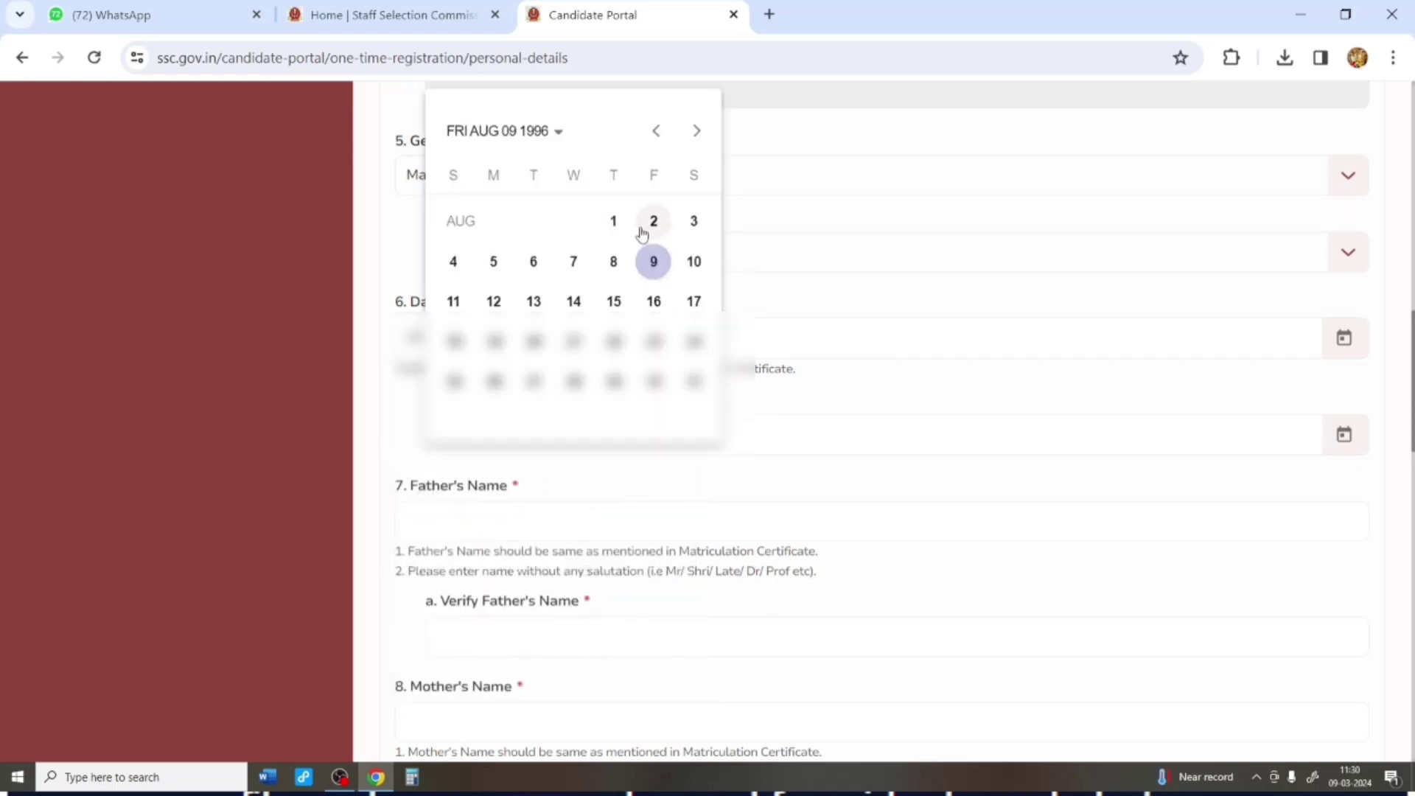
{"action": "left_click", "coordinate": [612, 225]}
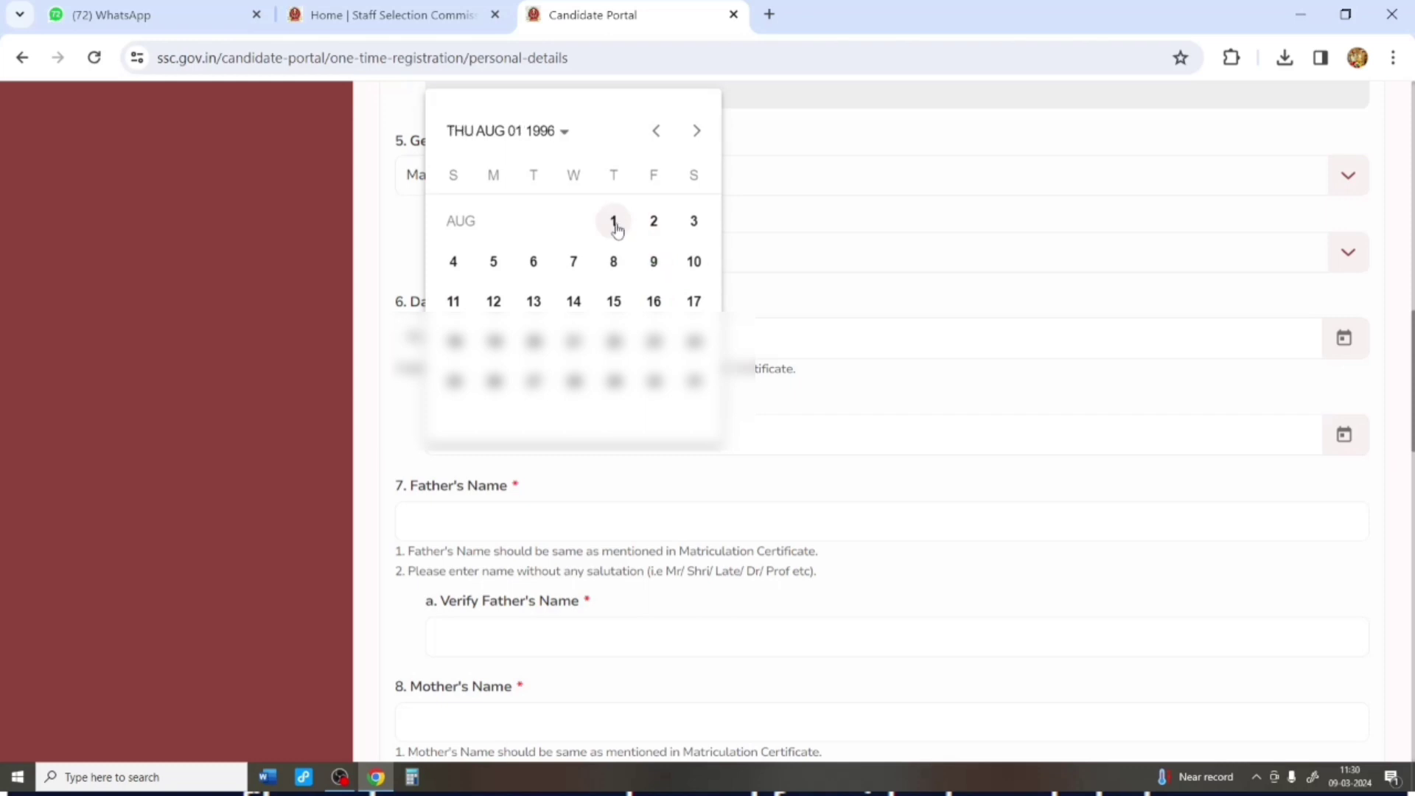
Enter the father's name and start retyping it in Verify Father's Name, correcting a typo
{"action": "left_click", "coordinate": [481, 507]}
{"action": "type", "text": "BRA"}
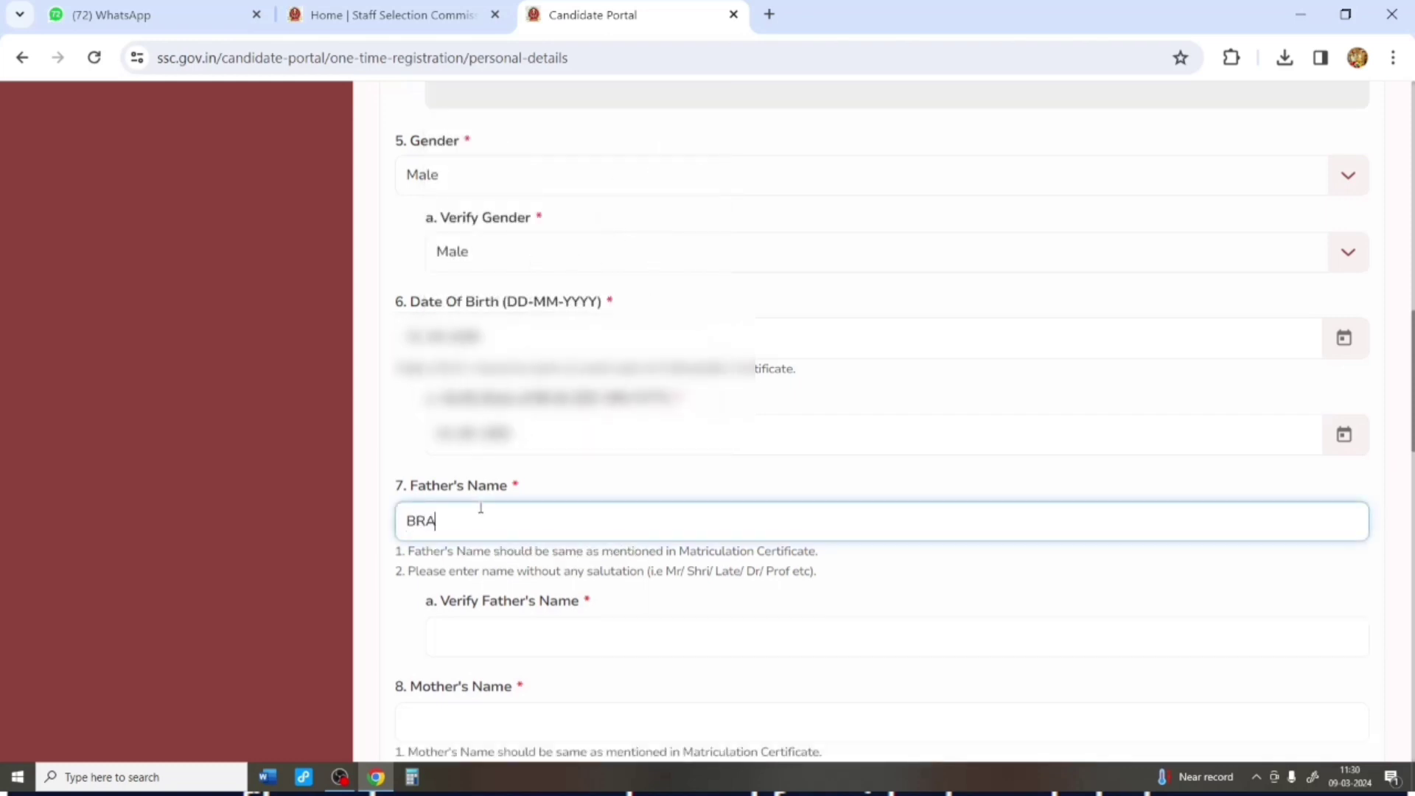
{"action": "type", "text": "MHADE"}
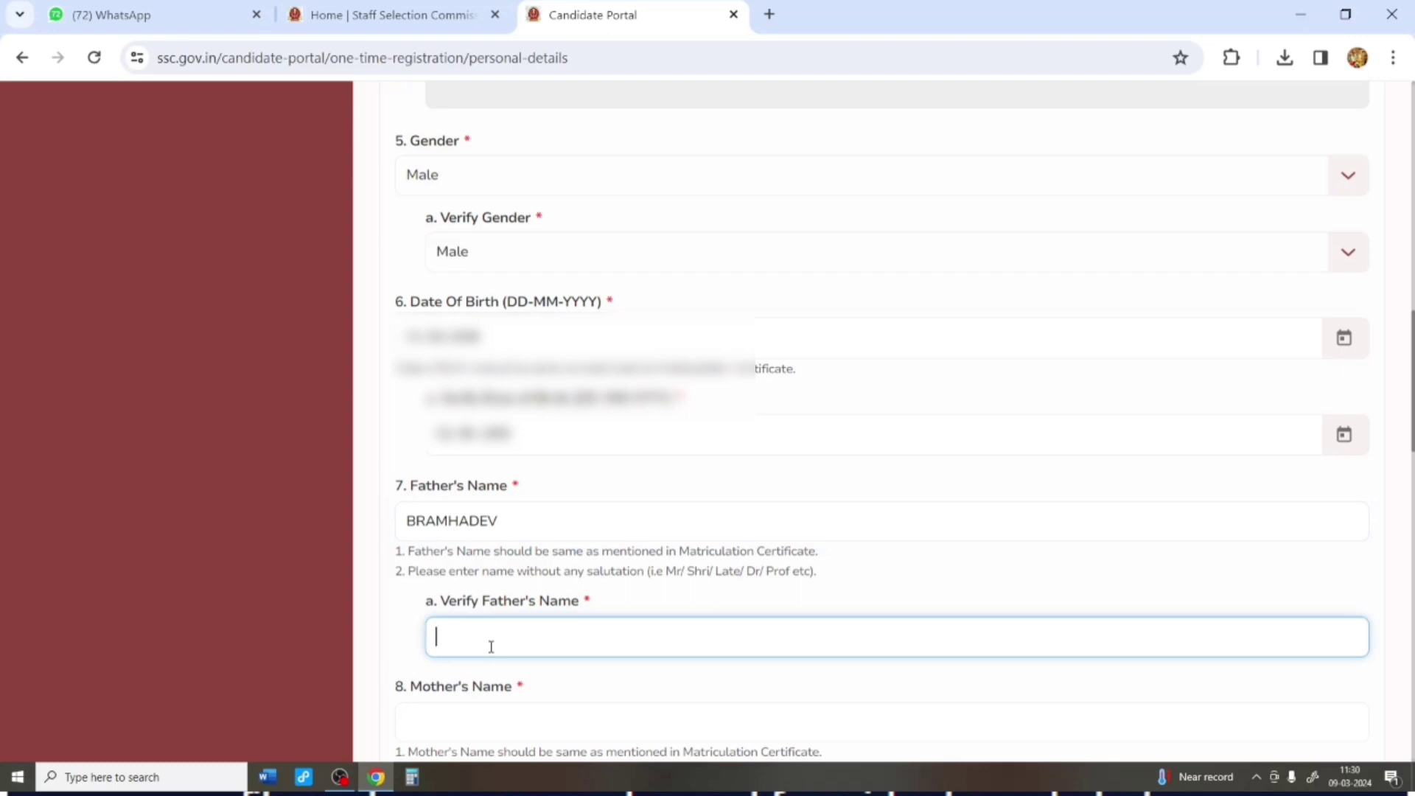
{"action": "type", "text": "V"}
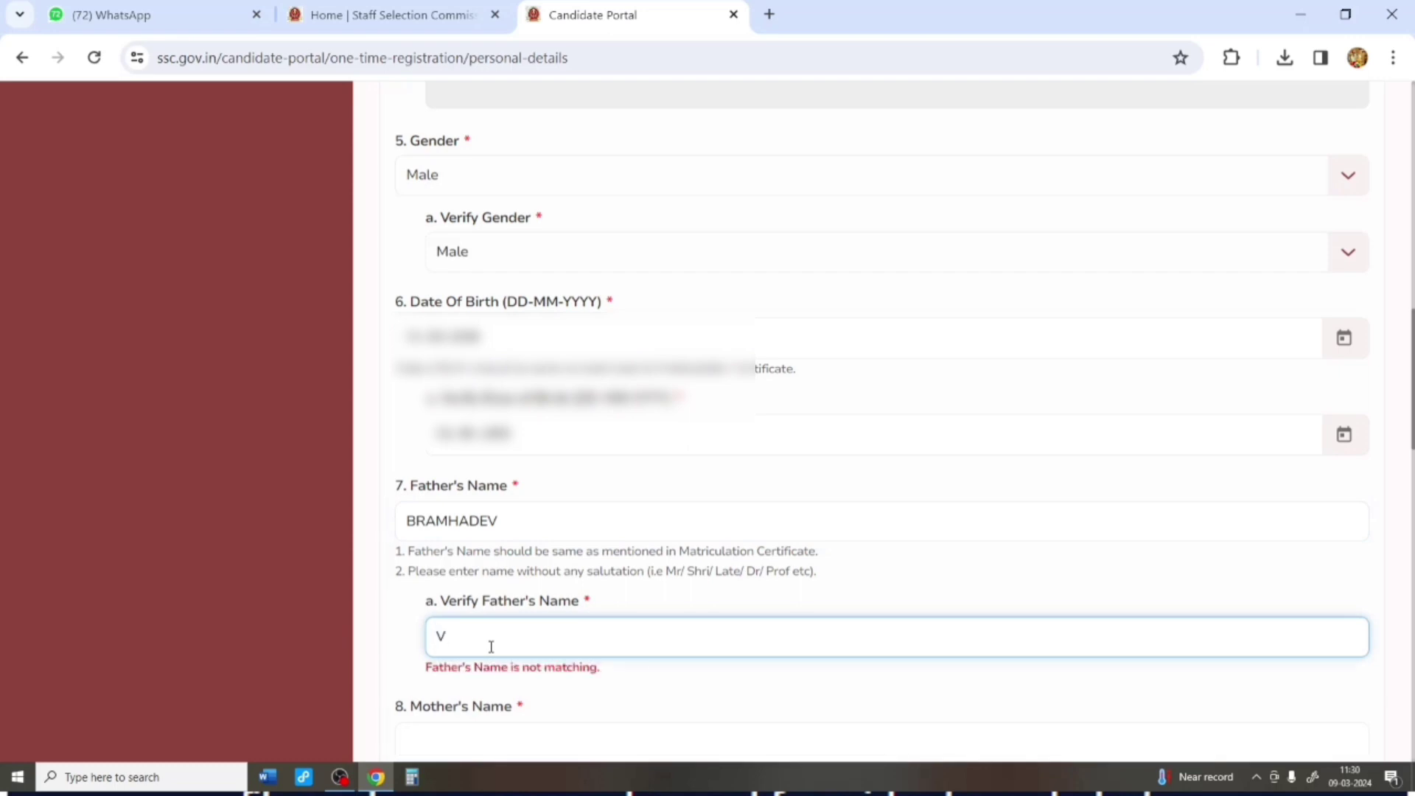
{"action": "key", "text": "BackSpace"}
{"action": "type", "text": "BRAMHADEV"}
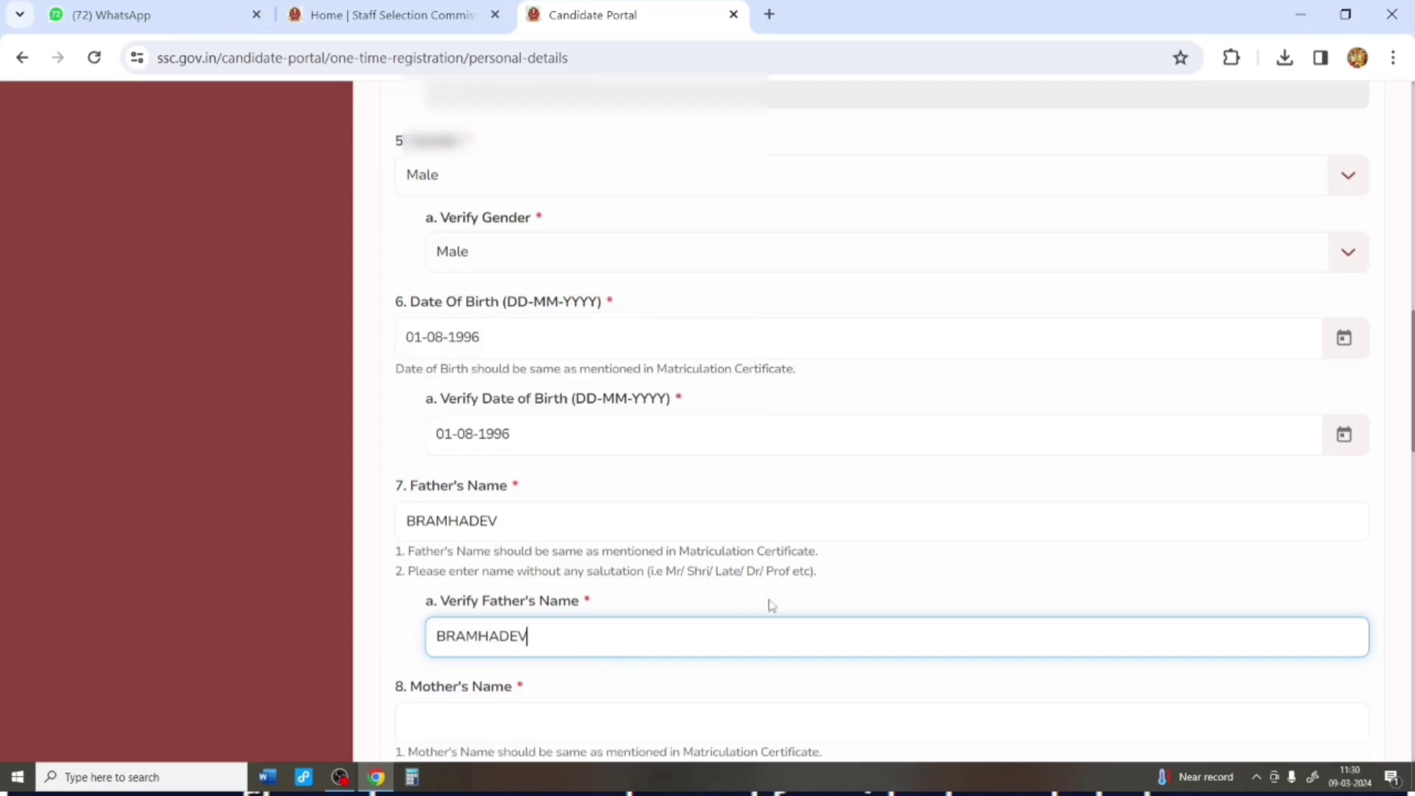
Enter the mother's name in Mother's Name and again in Verify Mother's Name
{"action": "scroll", "coordinate": [772, 604], "scroll_direction": "down", "scroll_amount": 4}
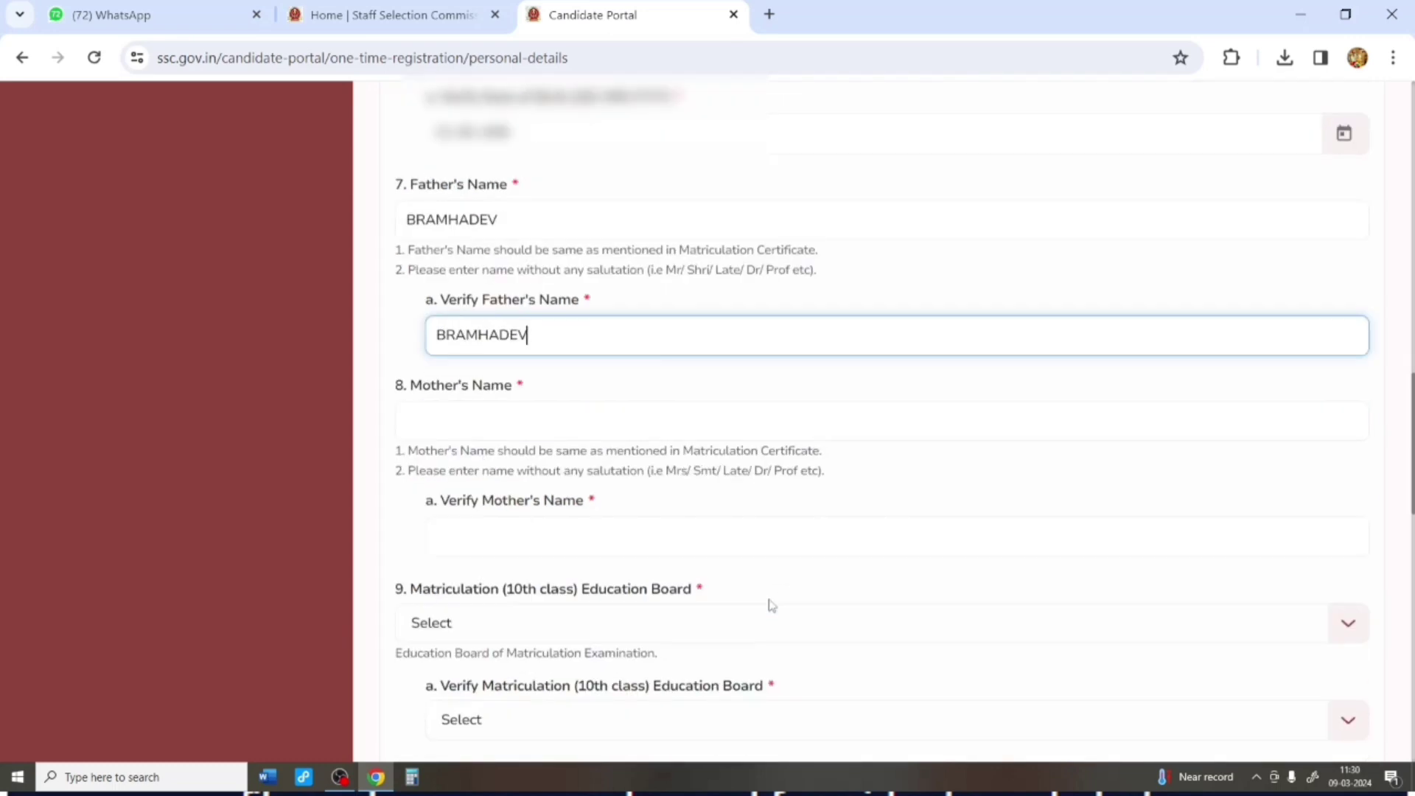
{"action": "left_click", "coordinate": [482, 416]}
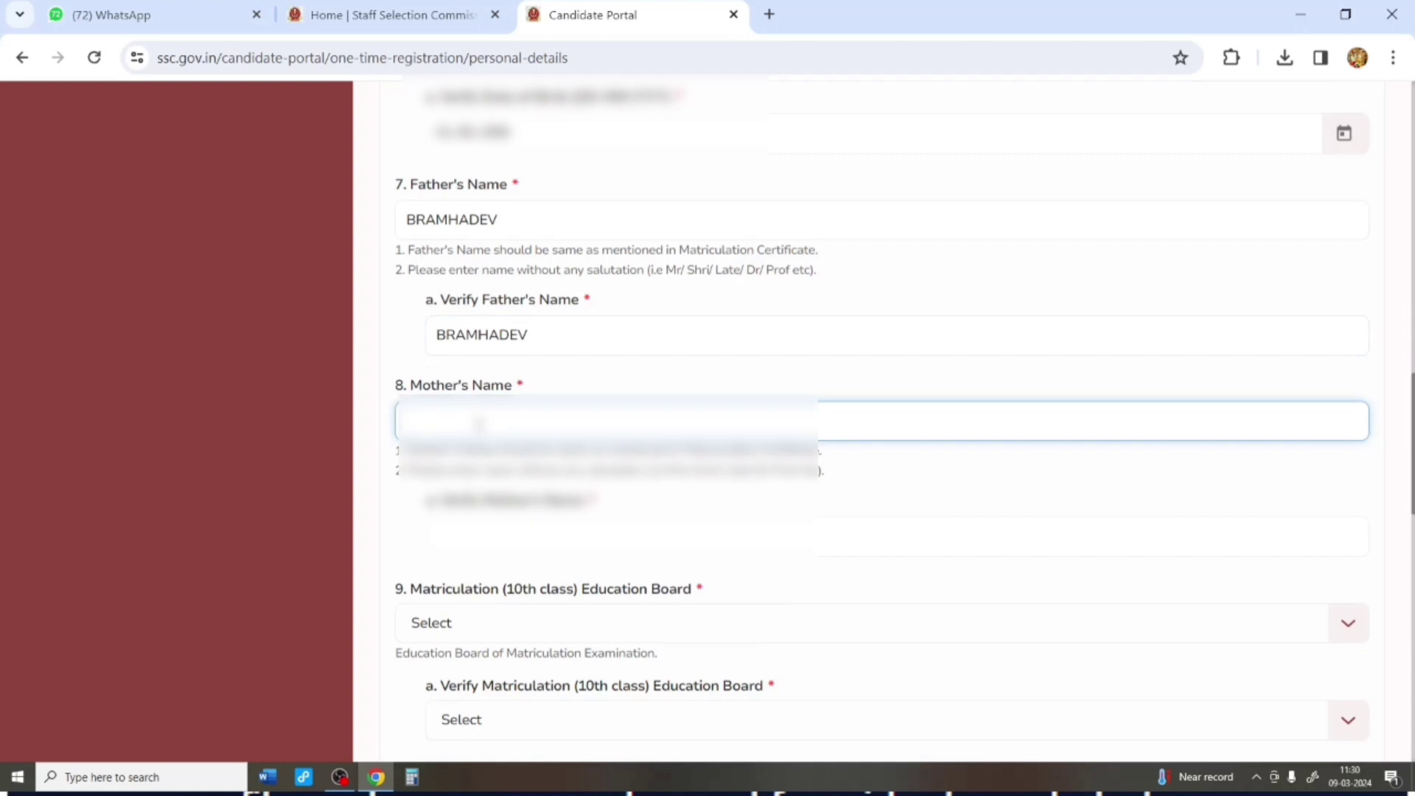
{"action": "type", "text": "??????"}
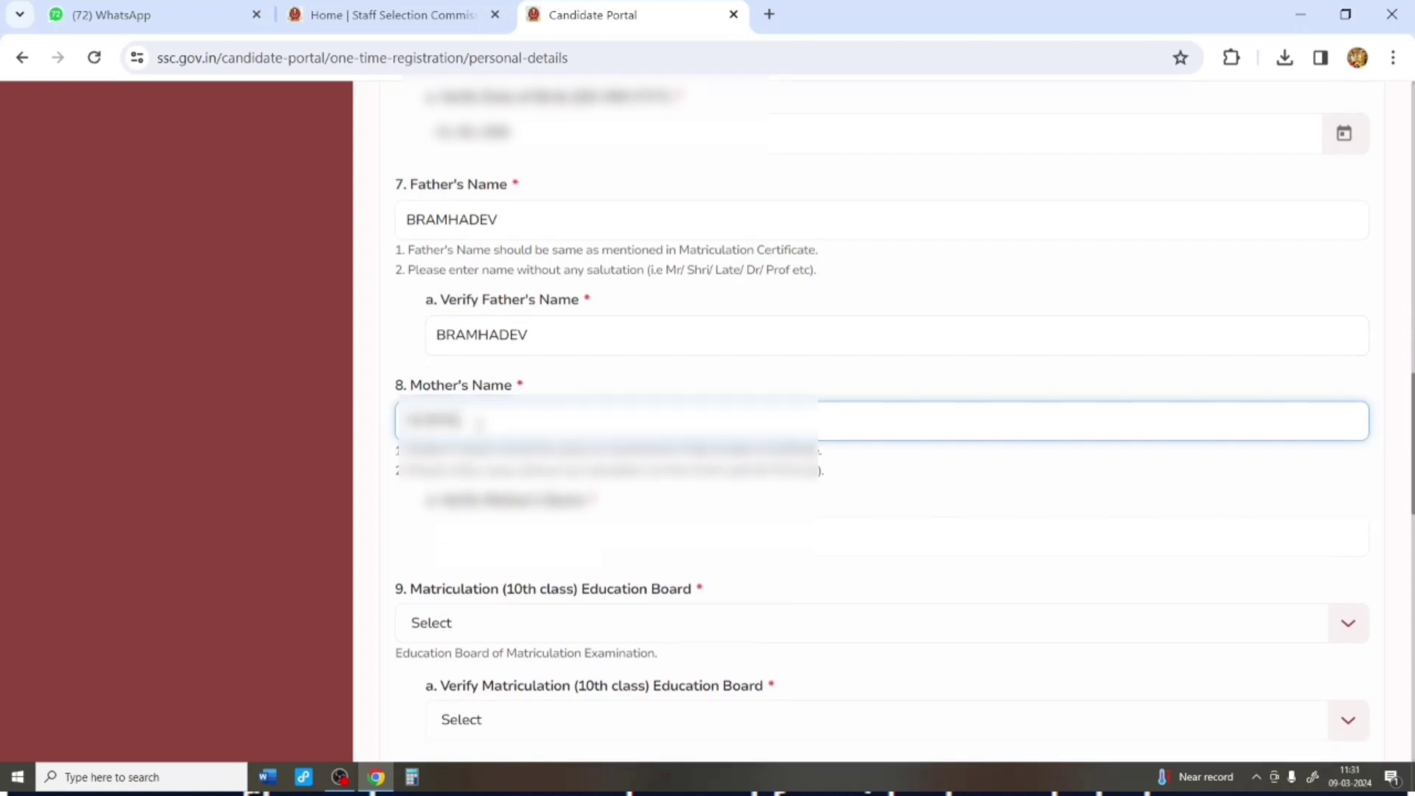
{"action": "left_click", "coordinate": [482, 536]}
{"action": "type", "text": "???"}
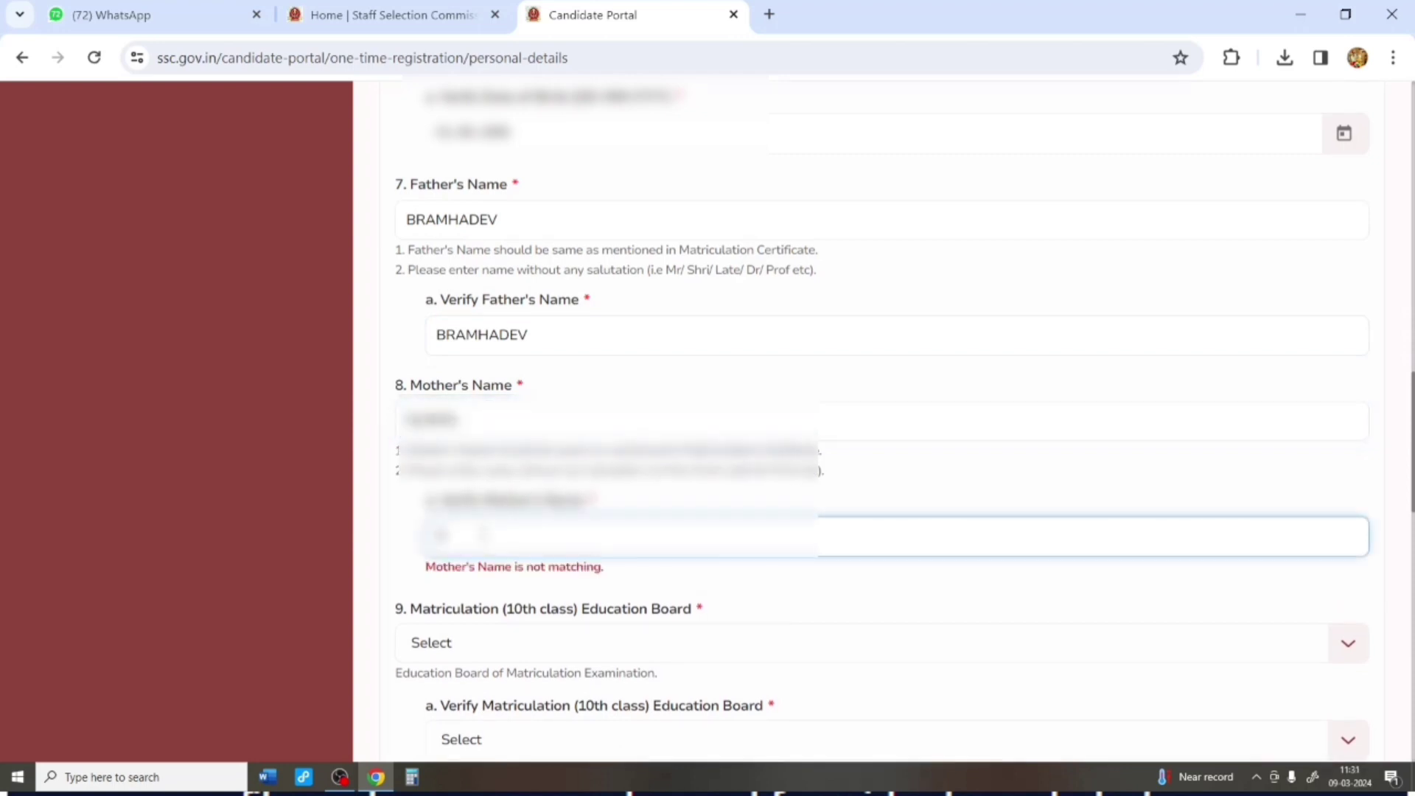
{"action": "type", "text": "ITA"}
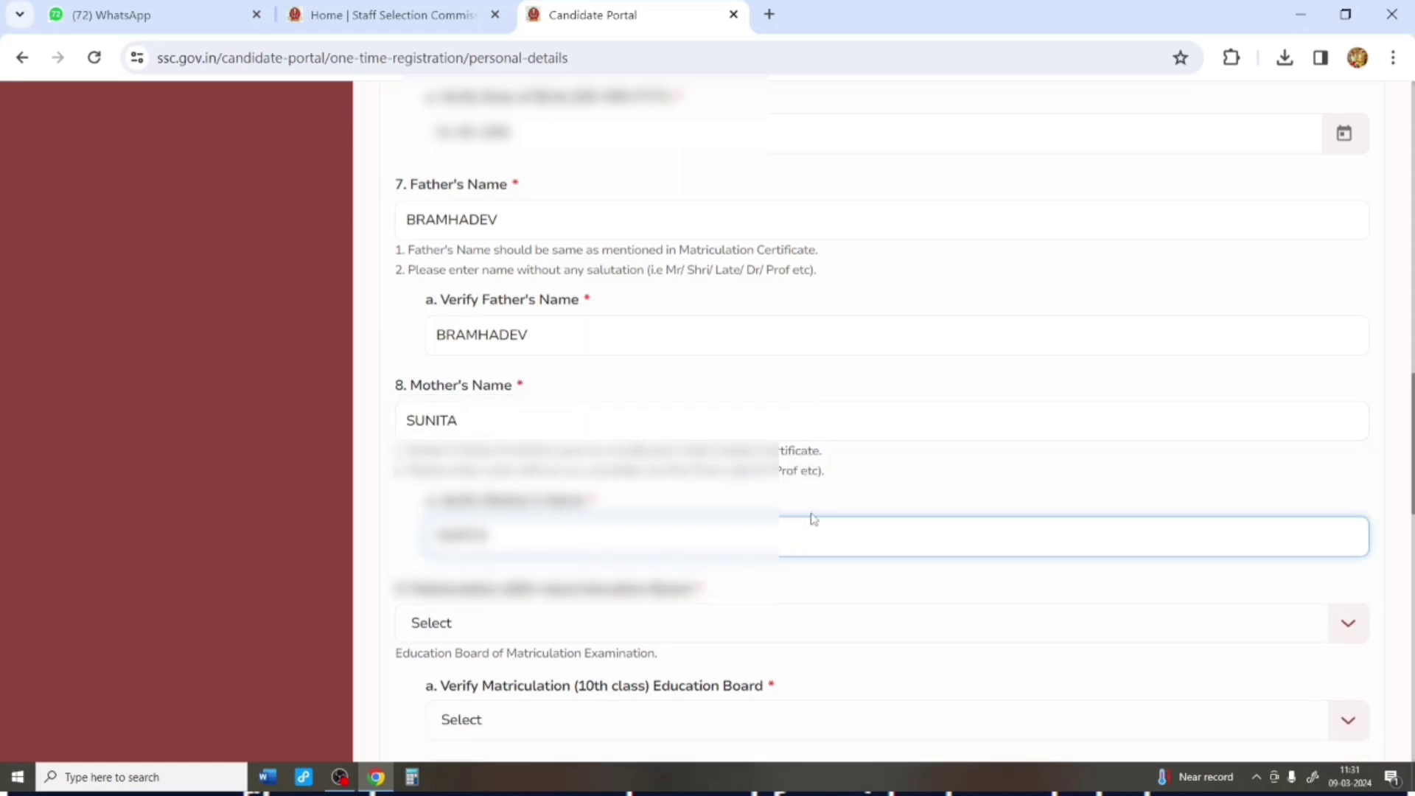
{"action": "scroll", "coordinate": [813, 519], "scroll_direction": "down", "scroll_amount": 3}
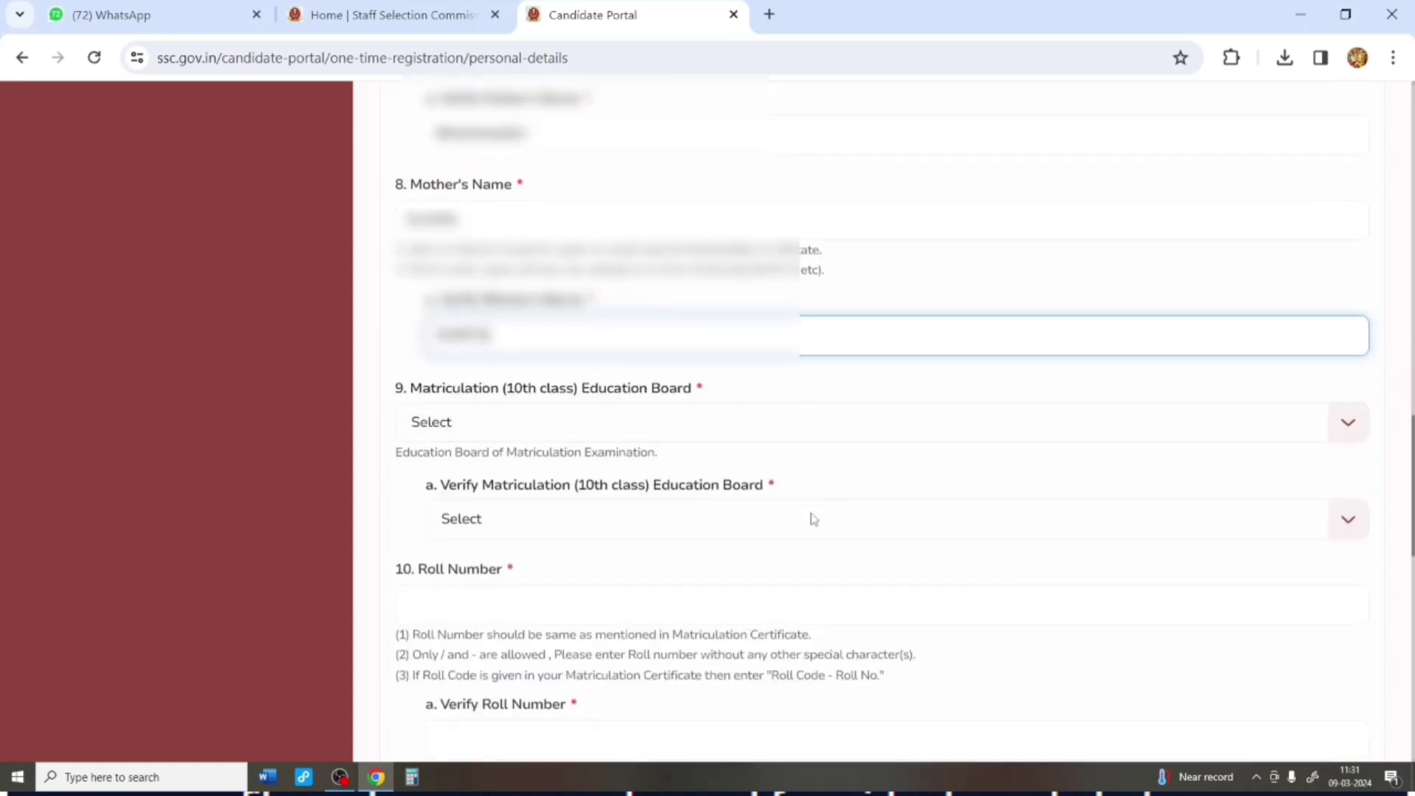
Choose Maharashtra State Board of Secondary And Higher Secondary Education as Matriculation Education Board
{"action": "left_click", "coordinate": [501, 428]}
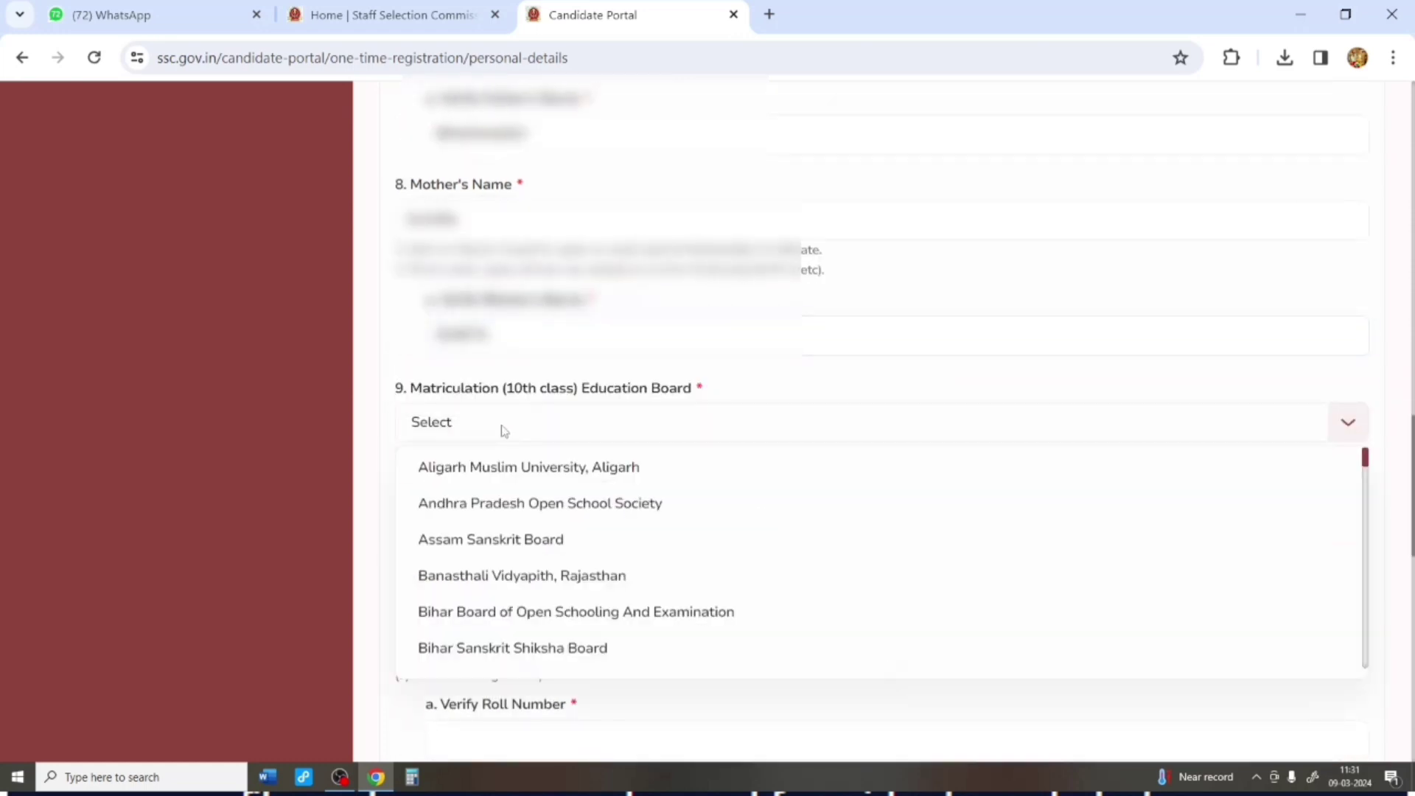
{"action": "scroll", "coordinate": [499, 530], "scroll_direction": "down", "scroll_amount": 3}
{"action": "scroll", "coordinate": [499, 545], "scroll_direction": "down", "scroll_amount": 8}
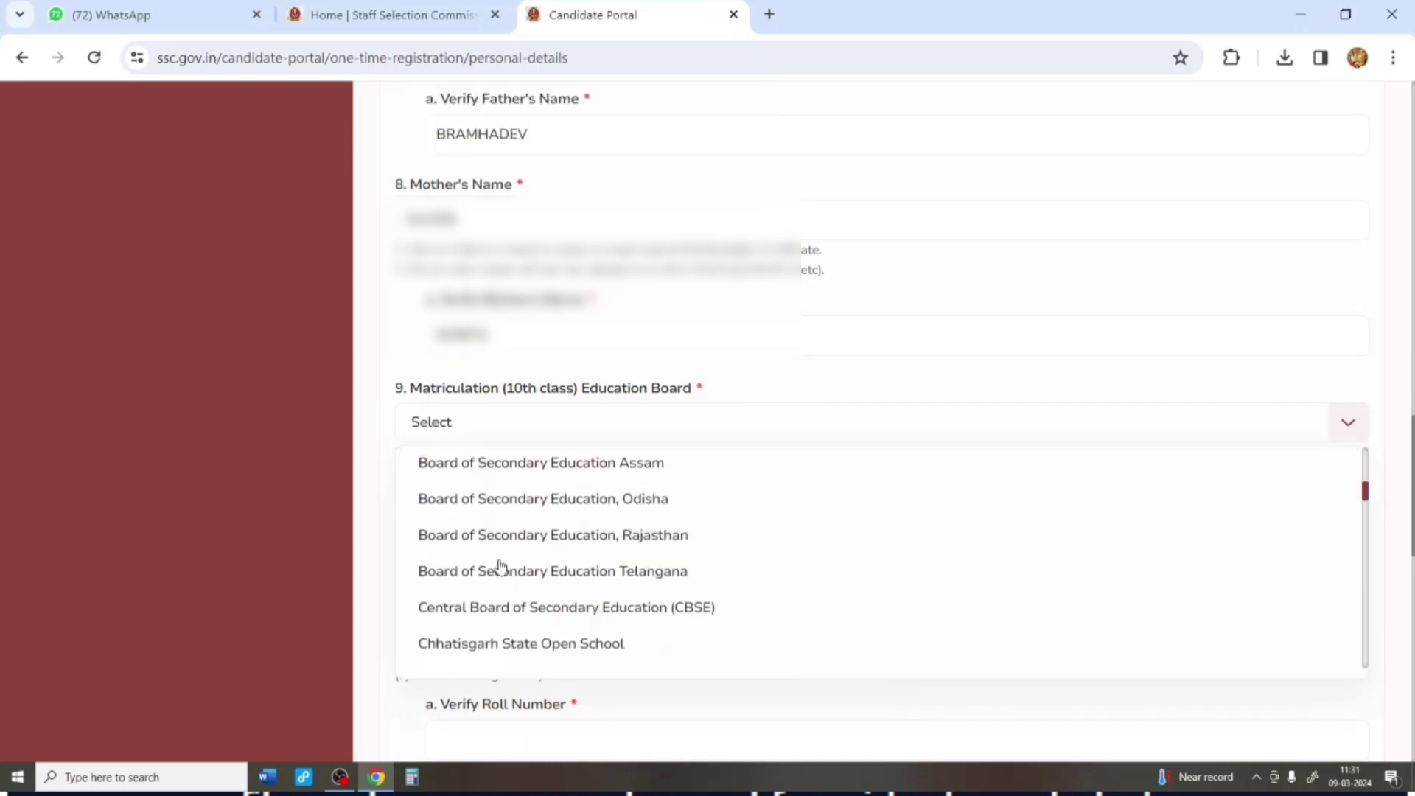
{"action": "scroll", "coordinate": [499, 566], "scroll_direction": "down", "scroll_amount": 8}
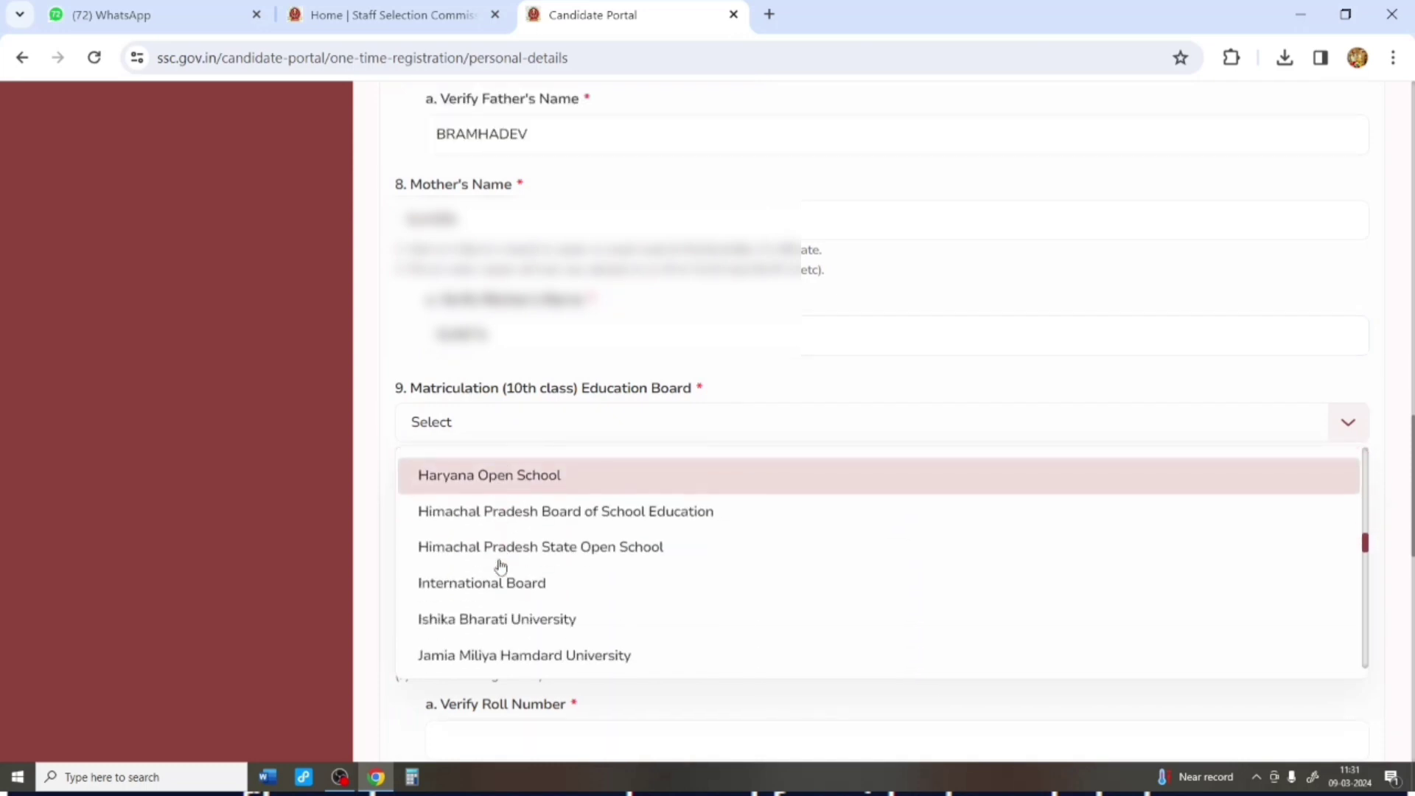
{"action": "scroll", "coordinate": [499, 566], "scroll_direction": "down", "scroll_amount": 3}
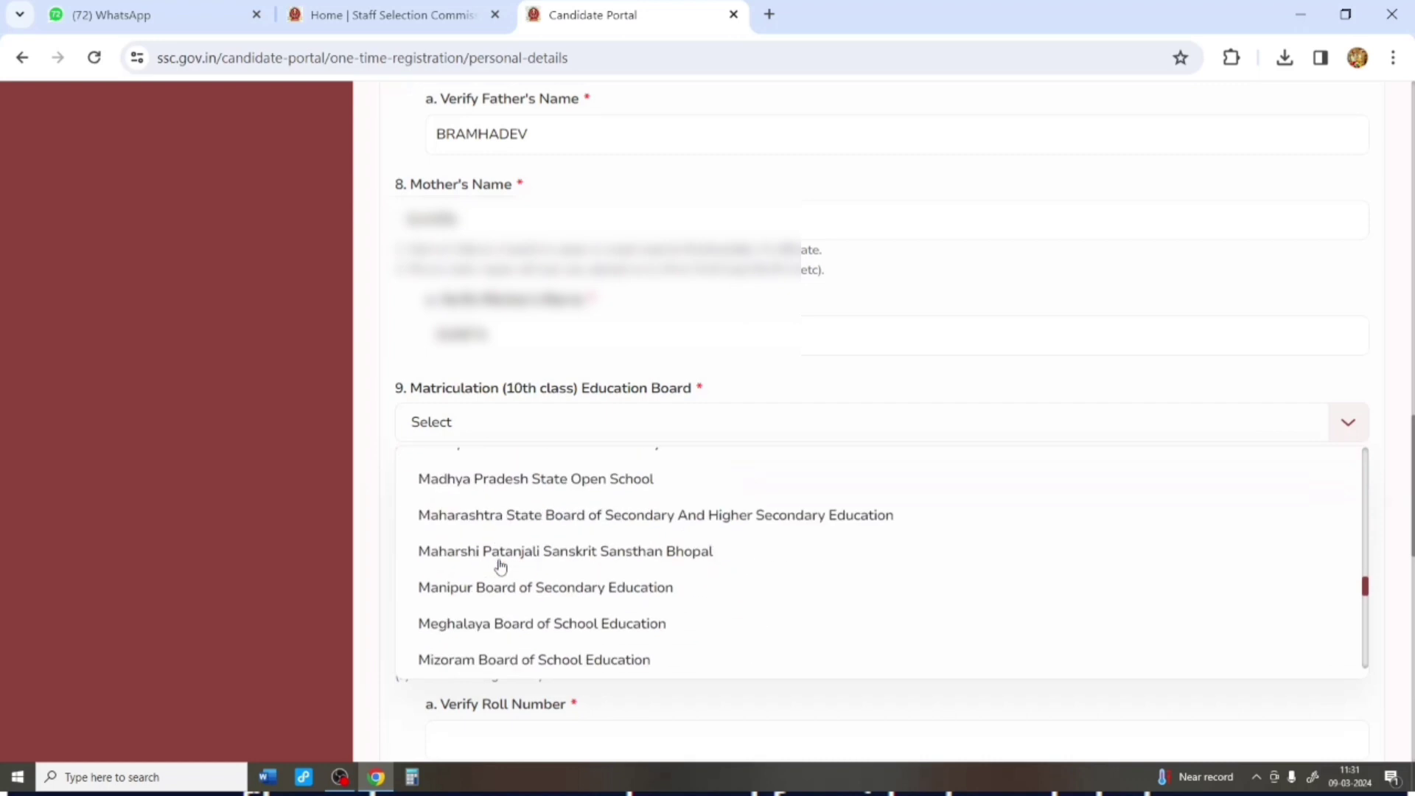
{"action": "left_click", "coordinate": [495, 525]}
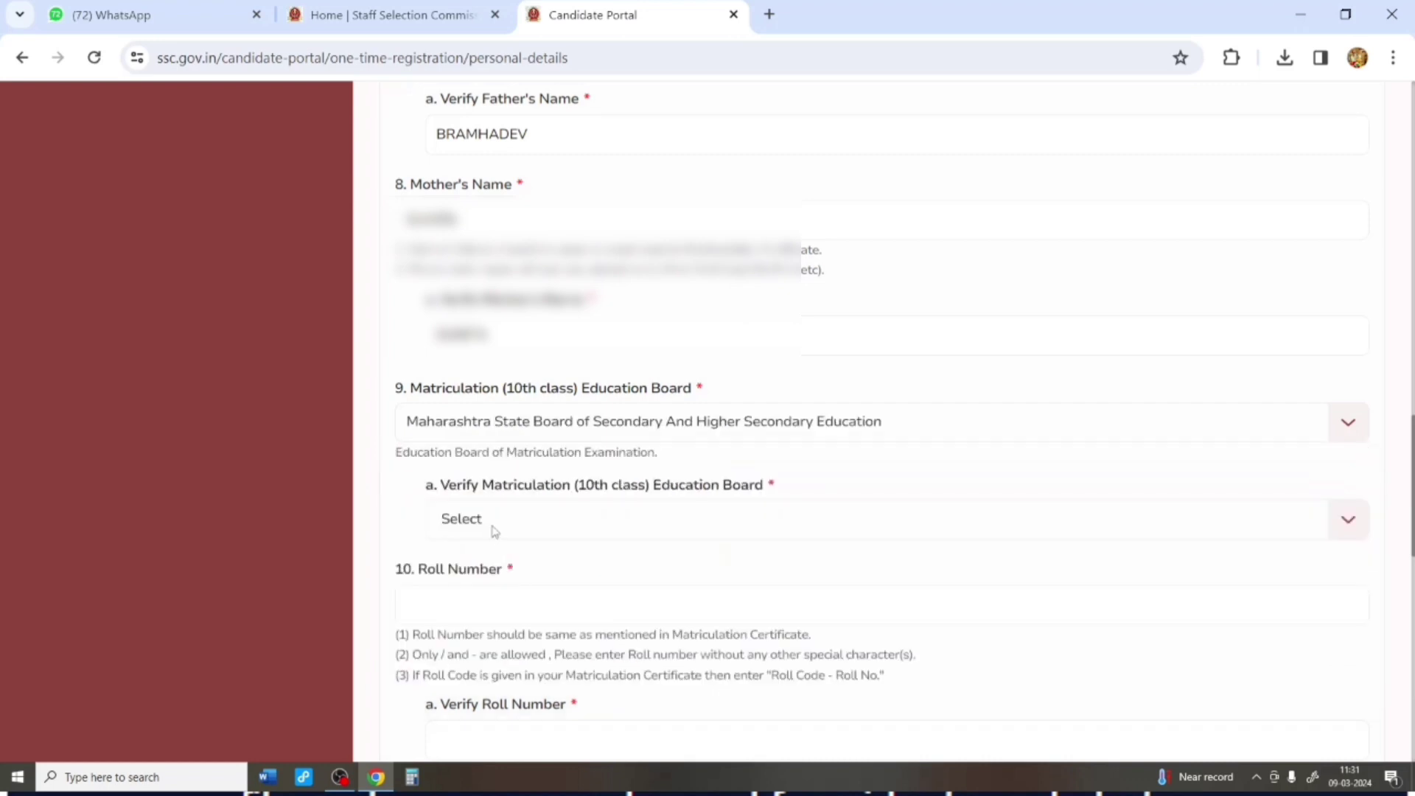
Select the same Maharashtra State Board in the Verify Matriculation Education Board dropdown
{"action": "left_click", "coordinate": [494, 530]}
{"action": "scroll", "coordinate": [515, 622], "scroll_direction": "down", "scroll_amount": 12}
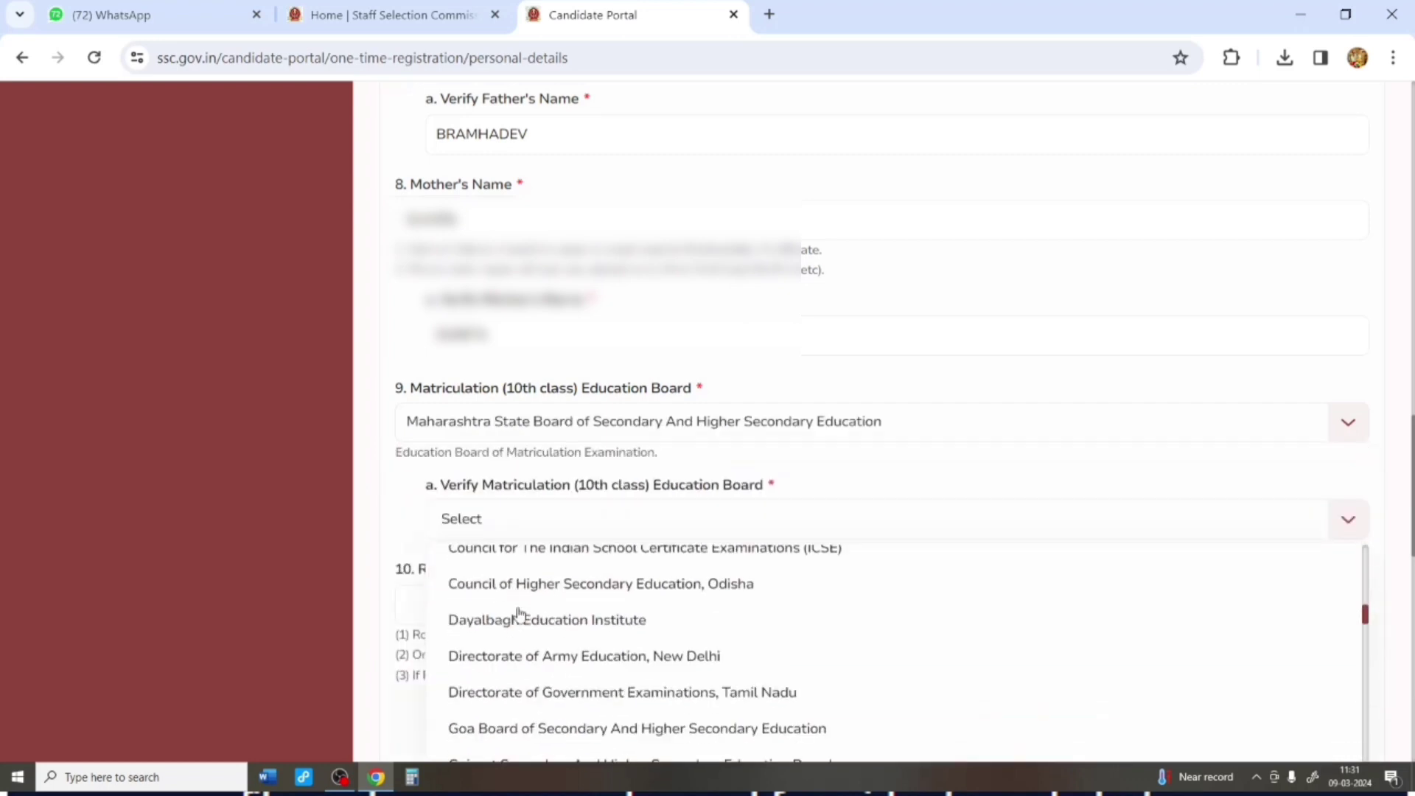
{"action": "scroll", "coordinate": [519, 611], "scroll_direction": "down", "scroll_amount": 5}
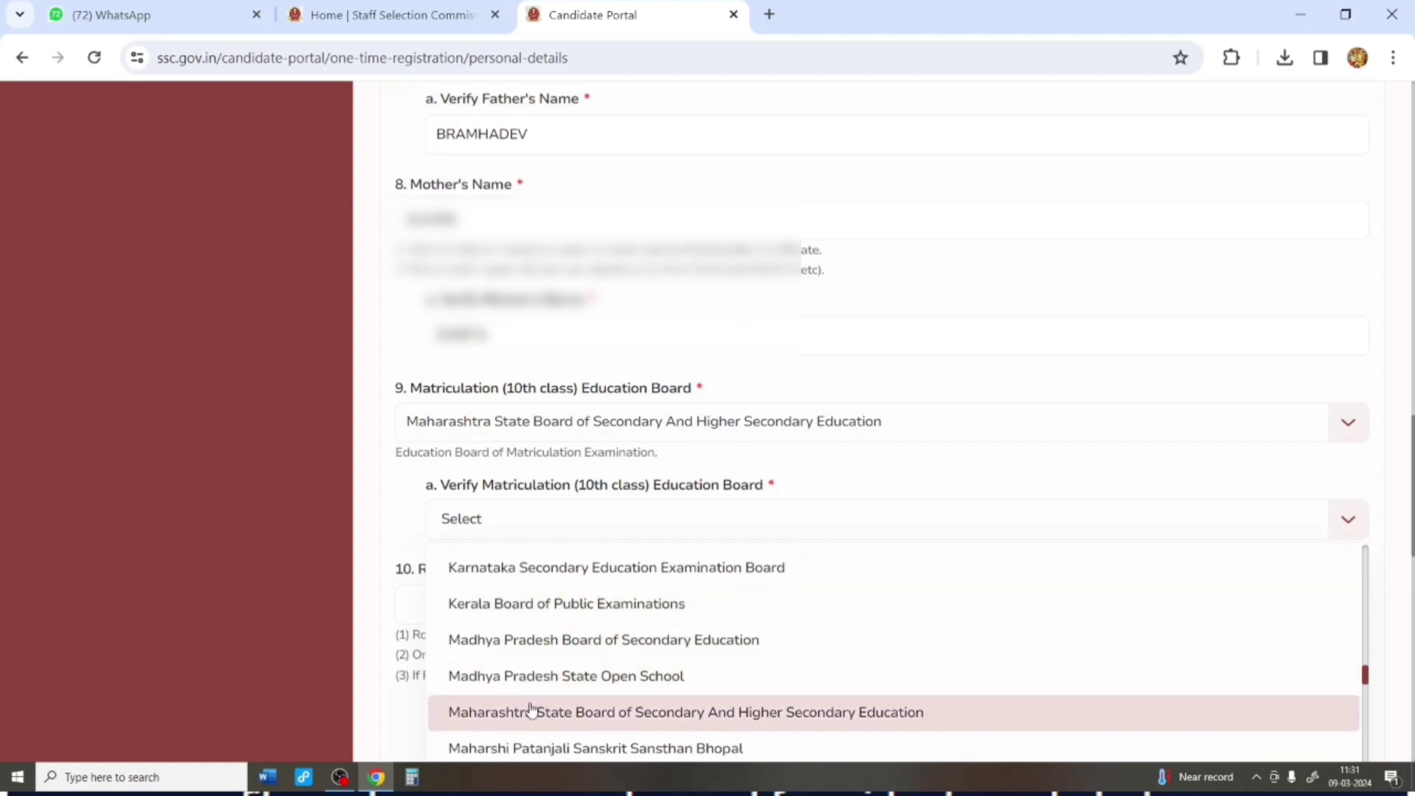
{"action": "left_click", "coordinate": [533, 710]}
{"action": "left_click", "coordinate": [506, 608]}
{"action": "scroll", "coordinate": [507, 611], "scroll_direction": "down", "scroll_amount": 3}
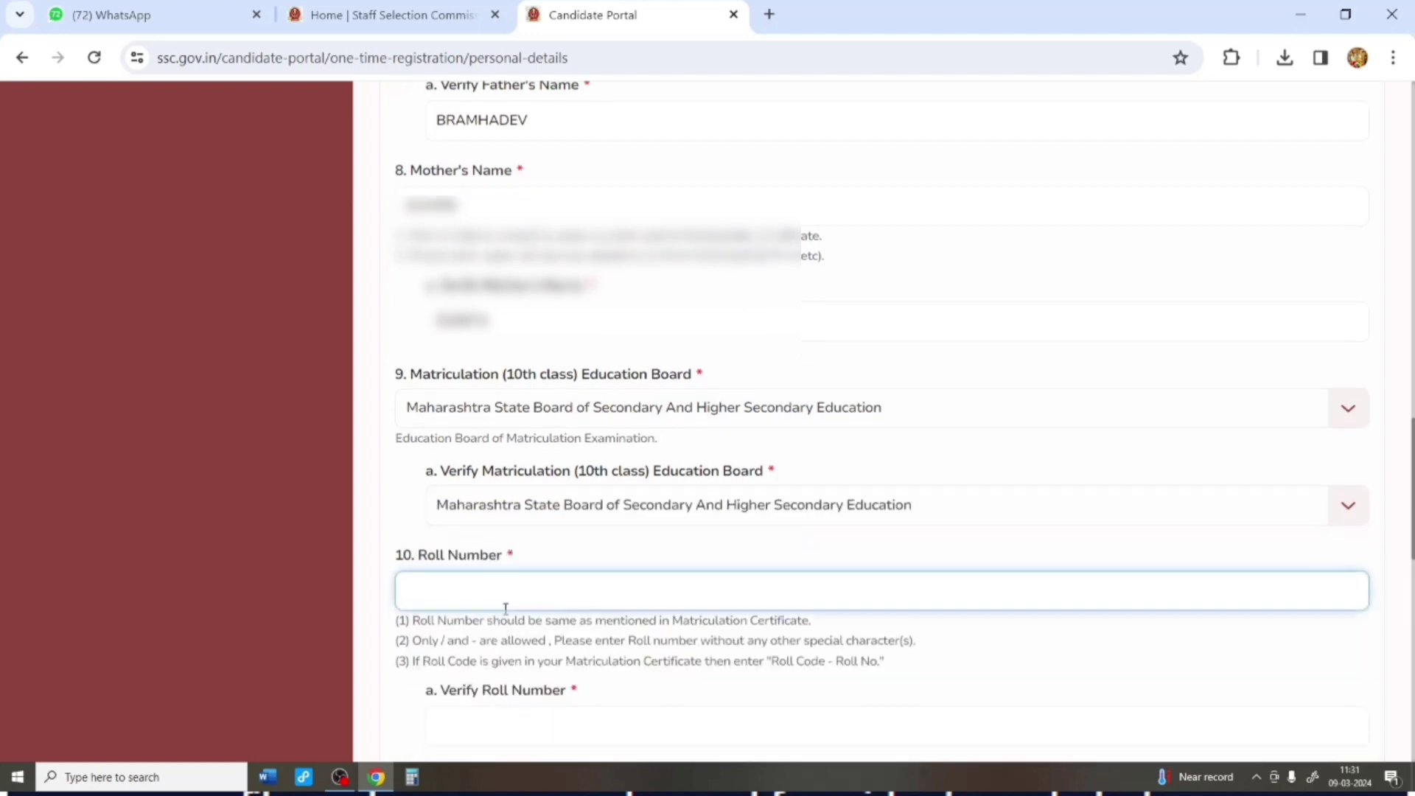
{"action": "scroll", "coordinate": [507, 614], "scroll_direction": "down", "scroll_amount": 3}
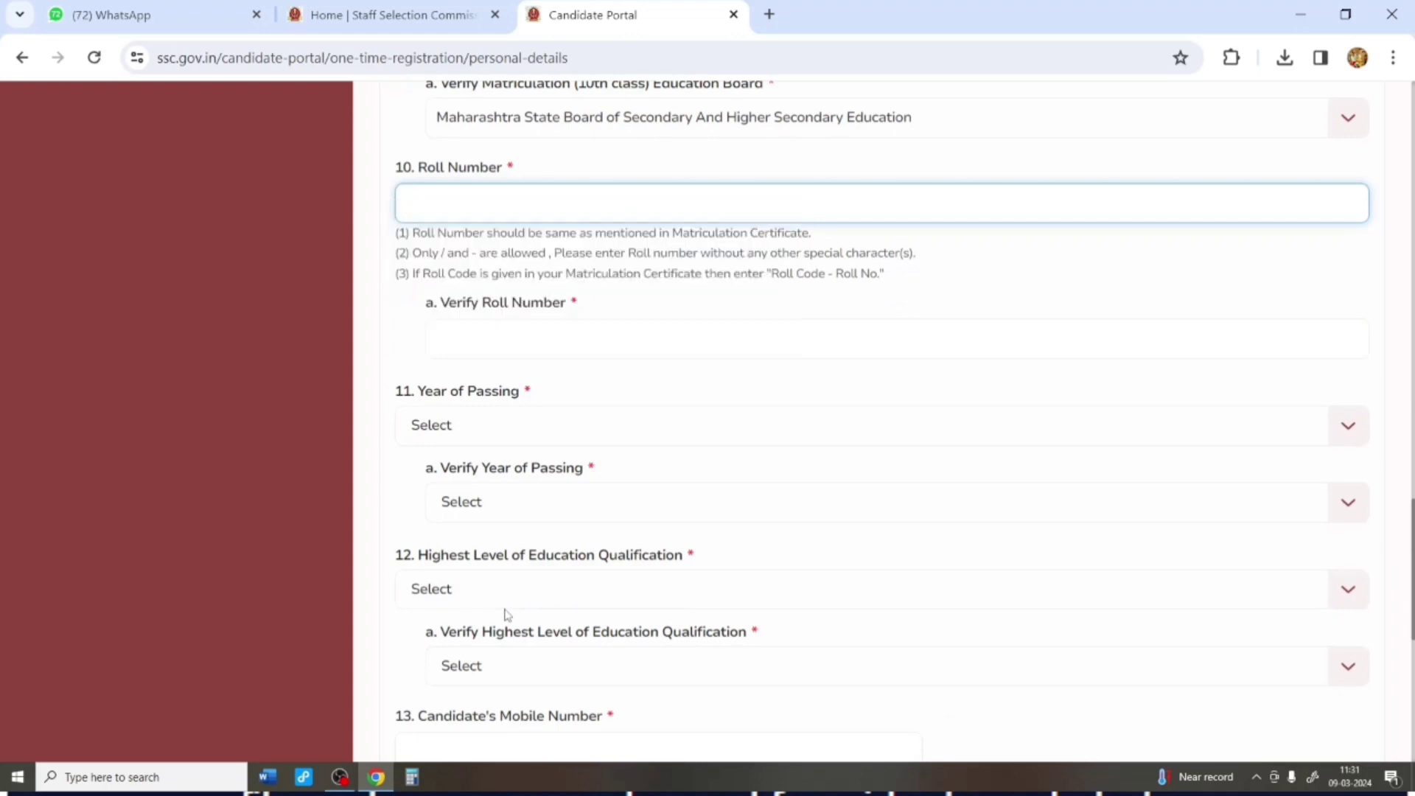
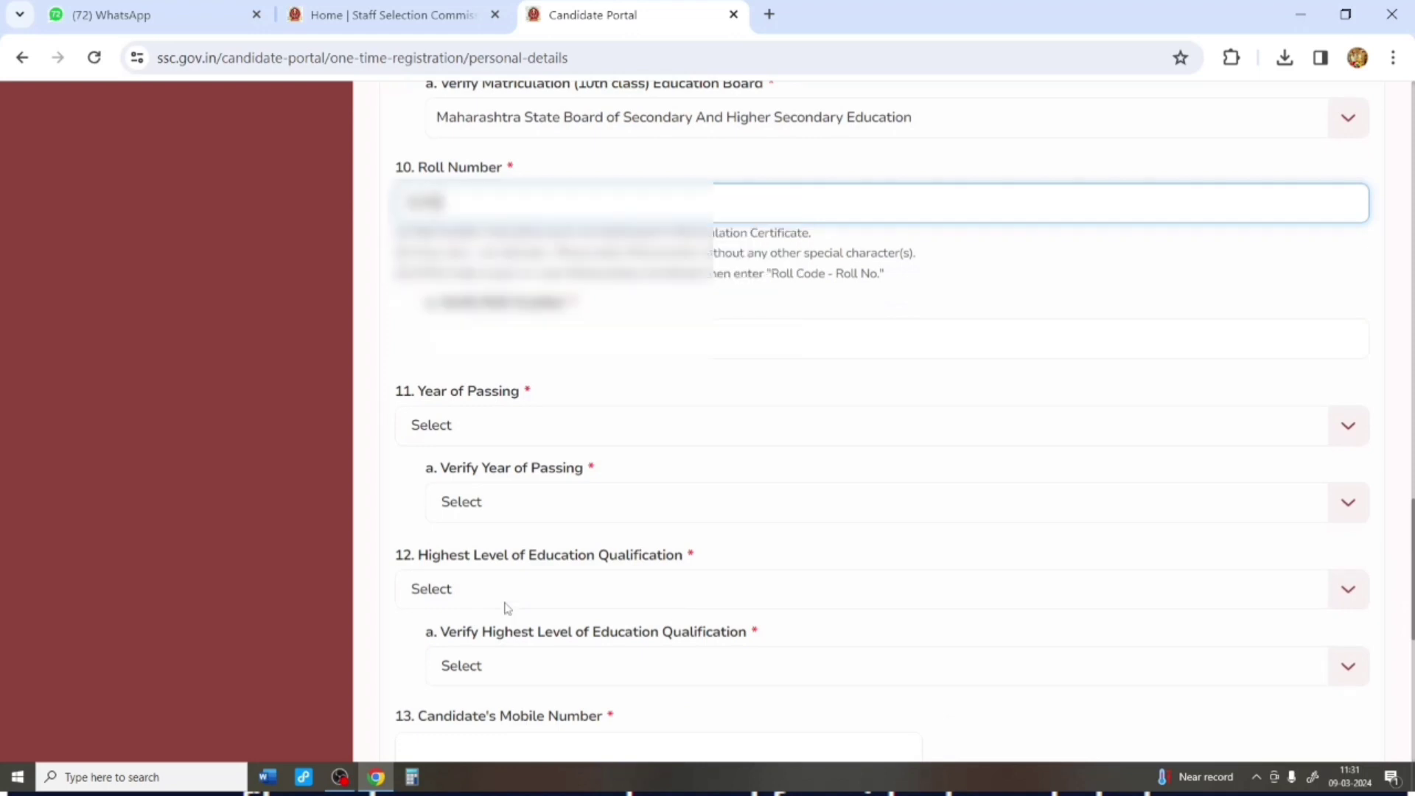
Enter the matriculation roll number in Roll Number and Verify Roll Number
{"action": "left_click", "coordinate": [529, 336]}
{"action": "type", "text": "123456"}
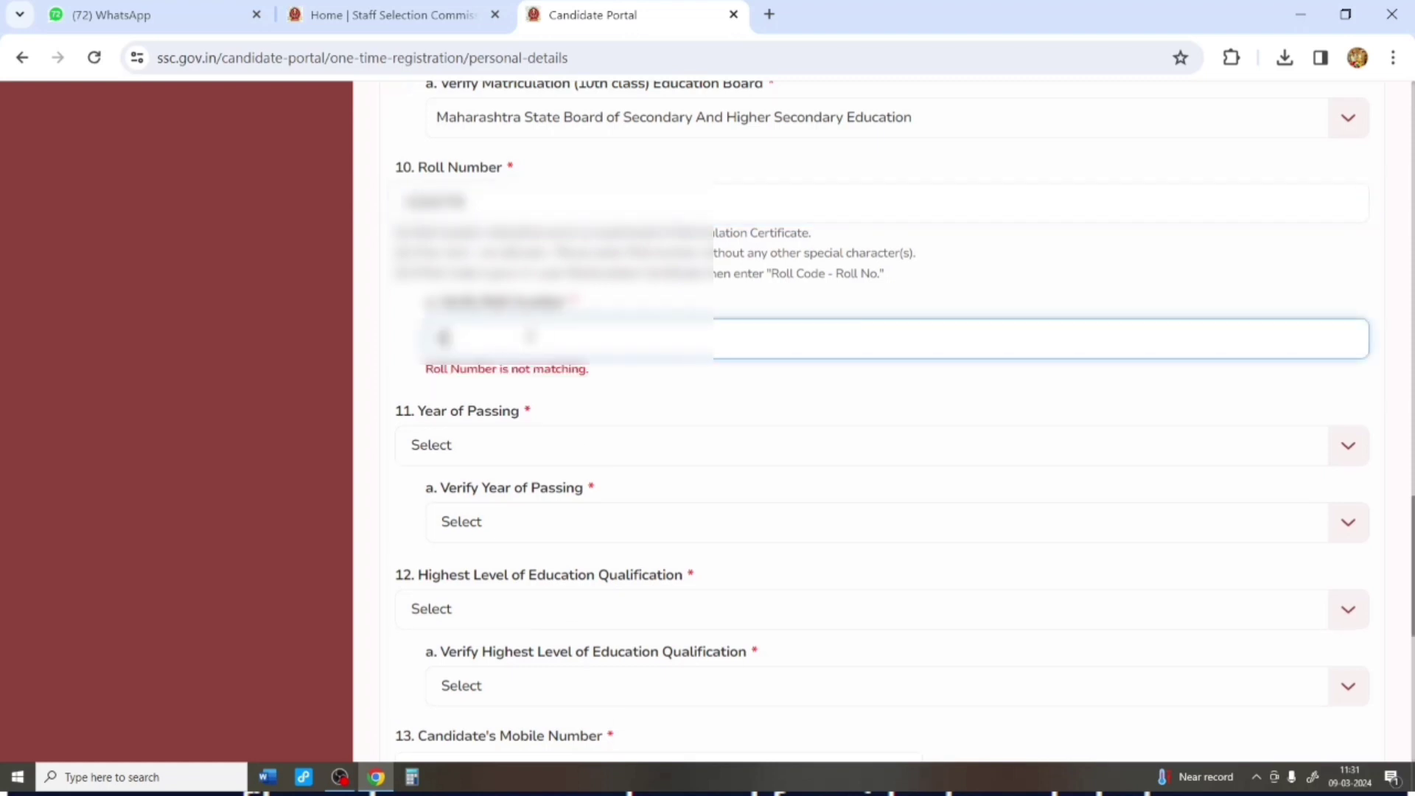
{"action": "type", "text": "8"}
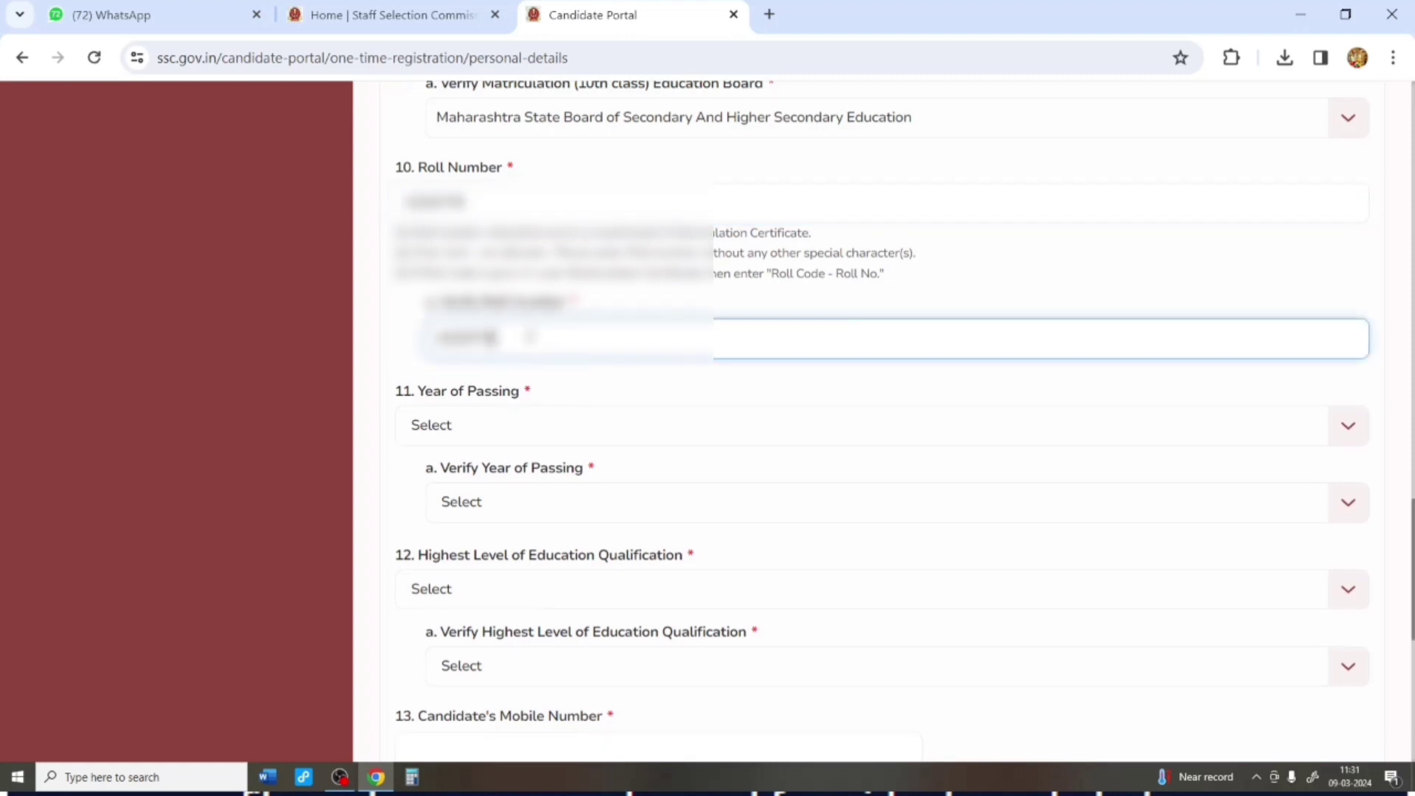
{"action": "scroll", "coordinate": [590, 404], "scroll_direction": "down", "scroll_amount": 2}
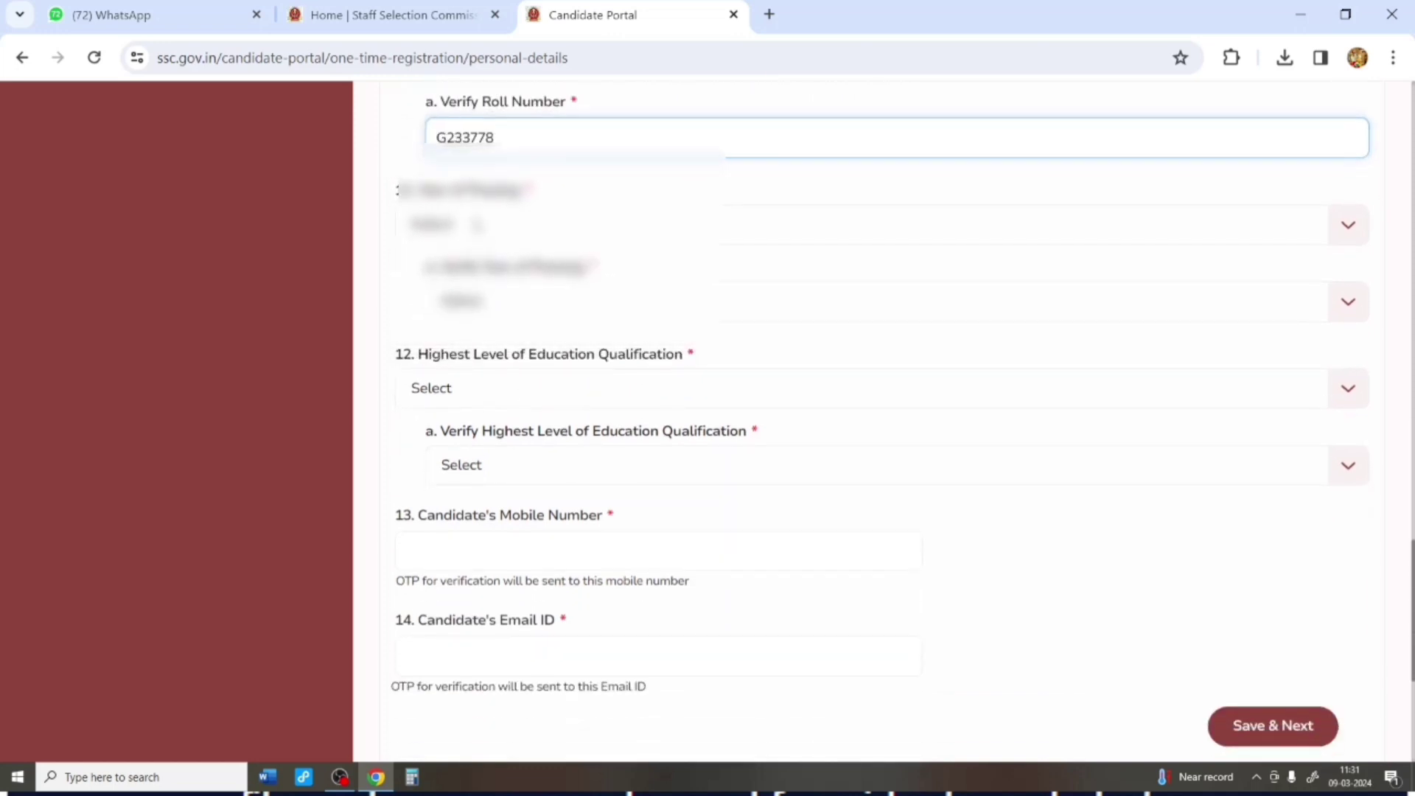
Pick the Year of Passing and select 2012 in Verify Year of Passing
{"action": "left_click", "coordinate": [475, 225]}
{"action": "scroll", "coordinate": [477, 419], "scroll_direction": "down", "scroll_amount": 3}
{"action": "scroll", "coordinate": [472, 424], "scroll_direction": "down", "scroll_amount": 2}
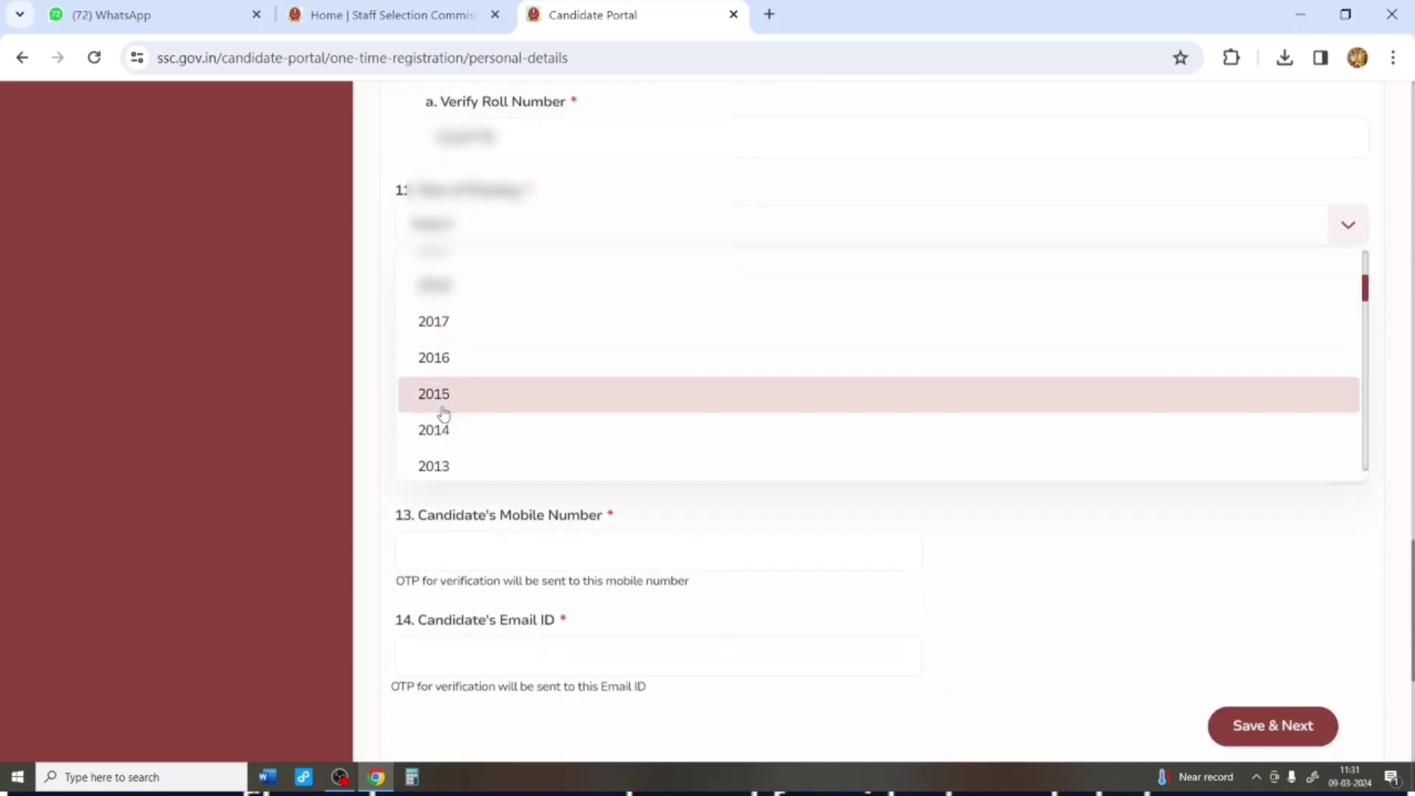
{"action": "scroll", "coordinate": [446, 431], "scroll_direction": "down", "scroll_amount": 3}
{"action": "left_click", "coordinate": [445, 401]}
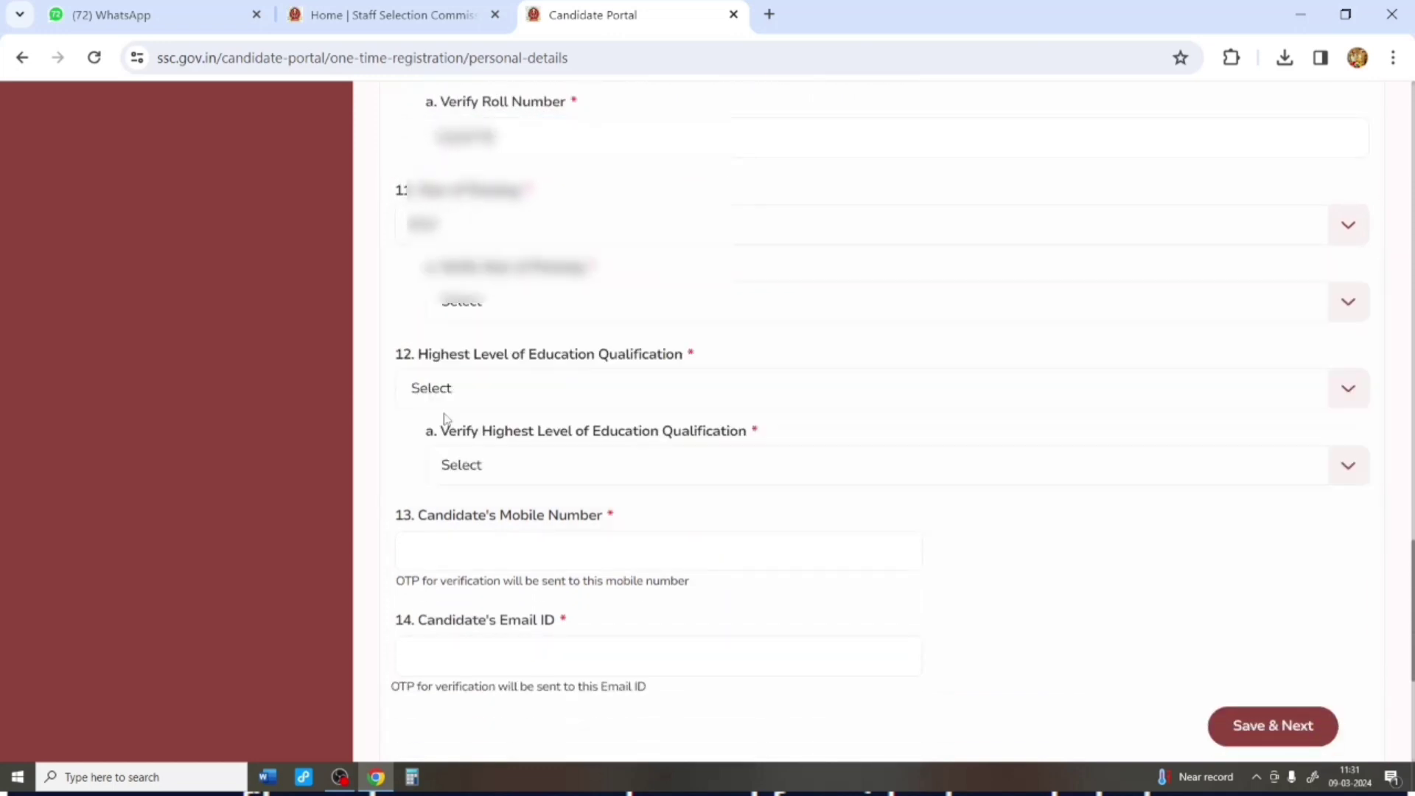
{"action": "left_click", "coordinate": [521, 300]}
{"action": "scroll", "coordinate": [470, 461], "scroll_direction": "down", "scroll_amount": 3}
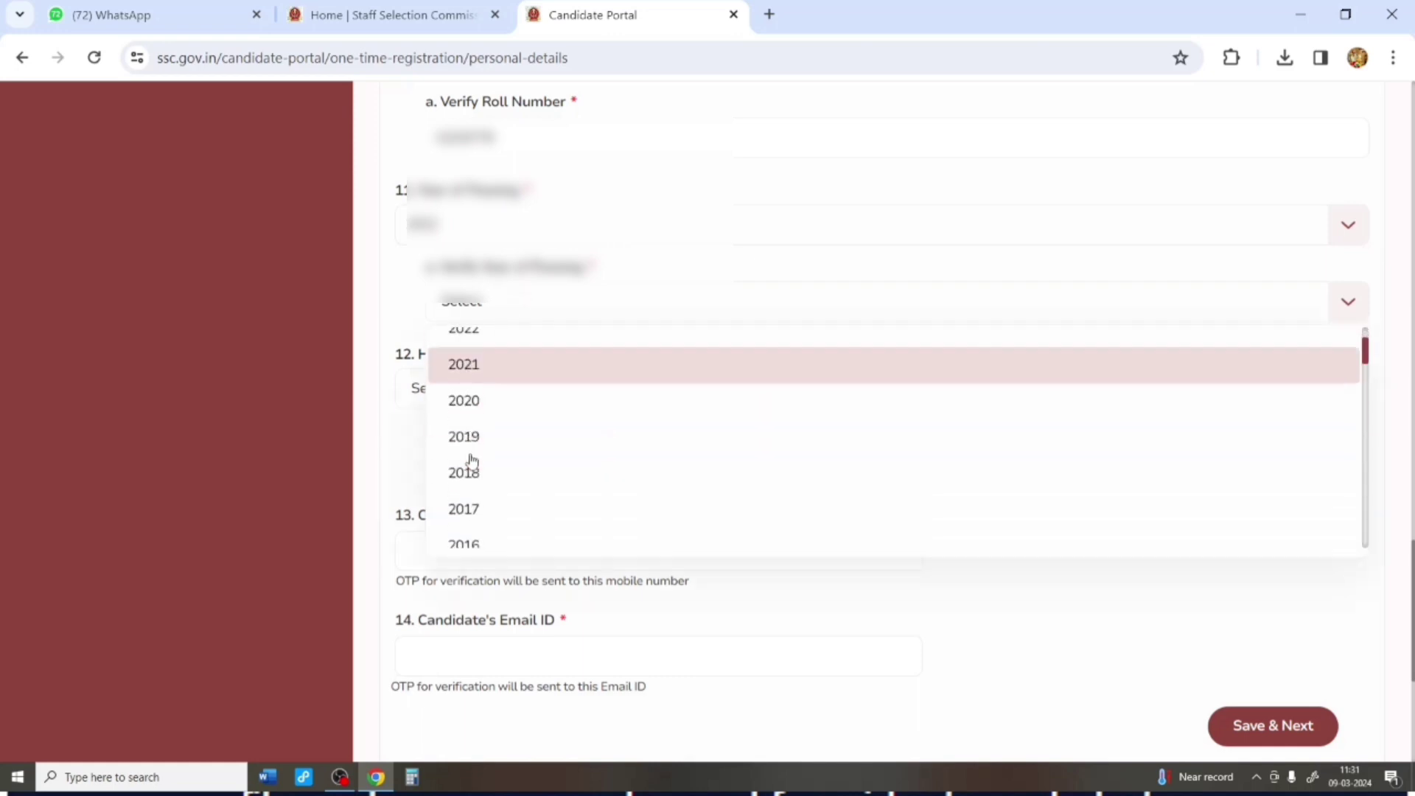
{"action": "scroll", "coordinate": [481, 509], "scroll_direction": "down", "scroll_amount": 2}
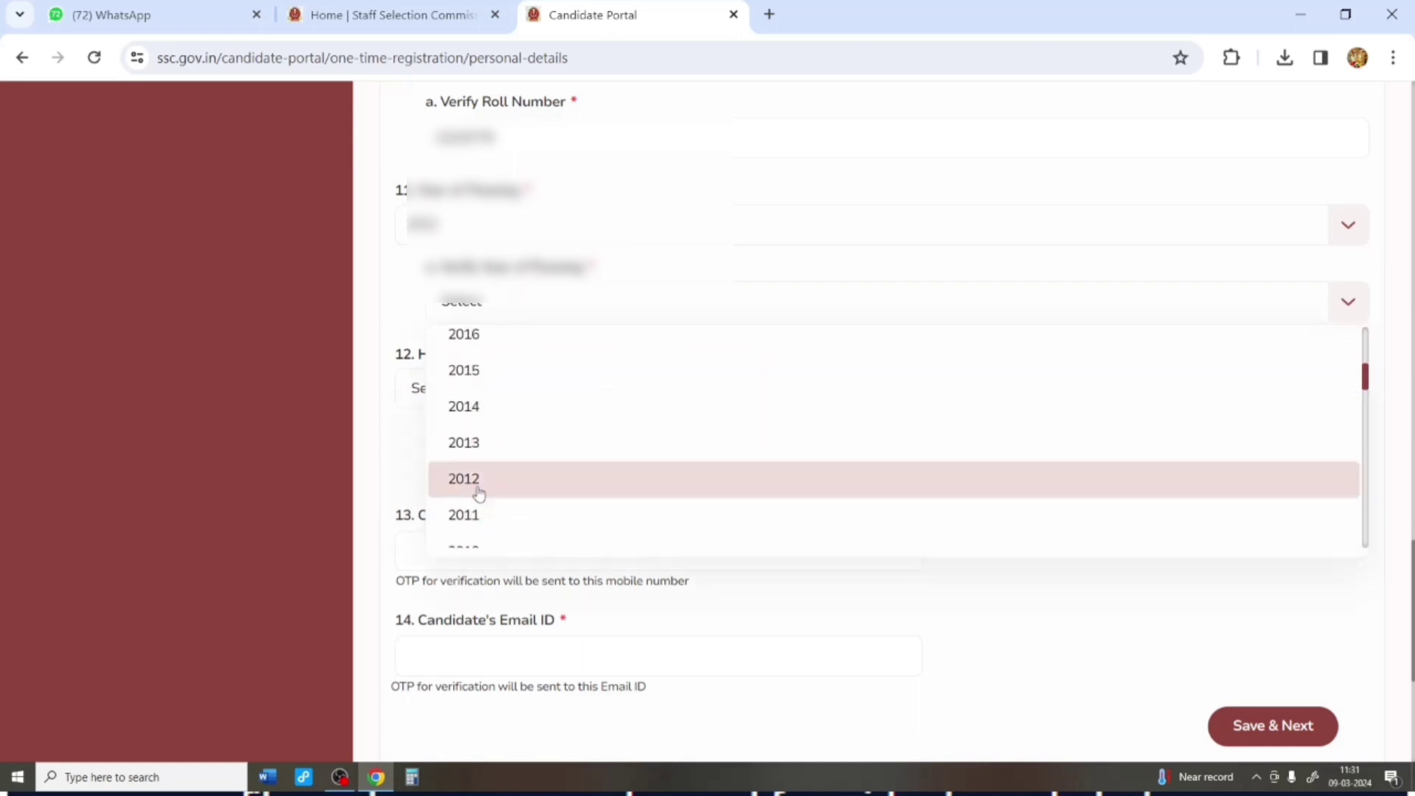
{"action": "left_click", "coordinate": [477, 477]}
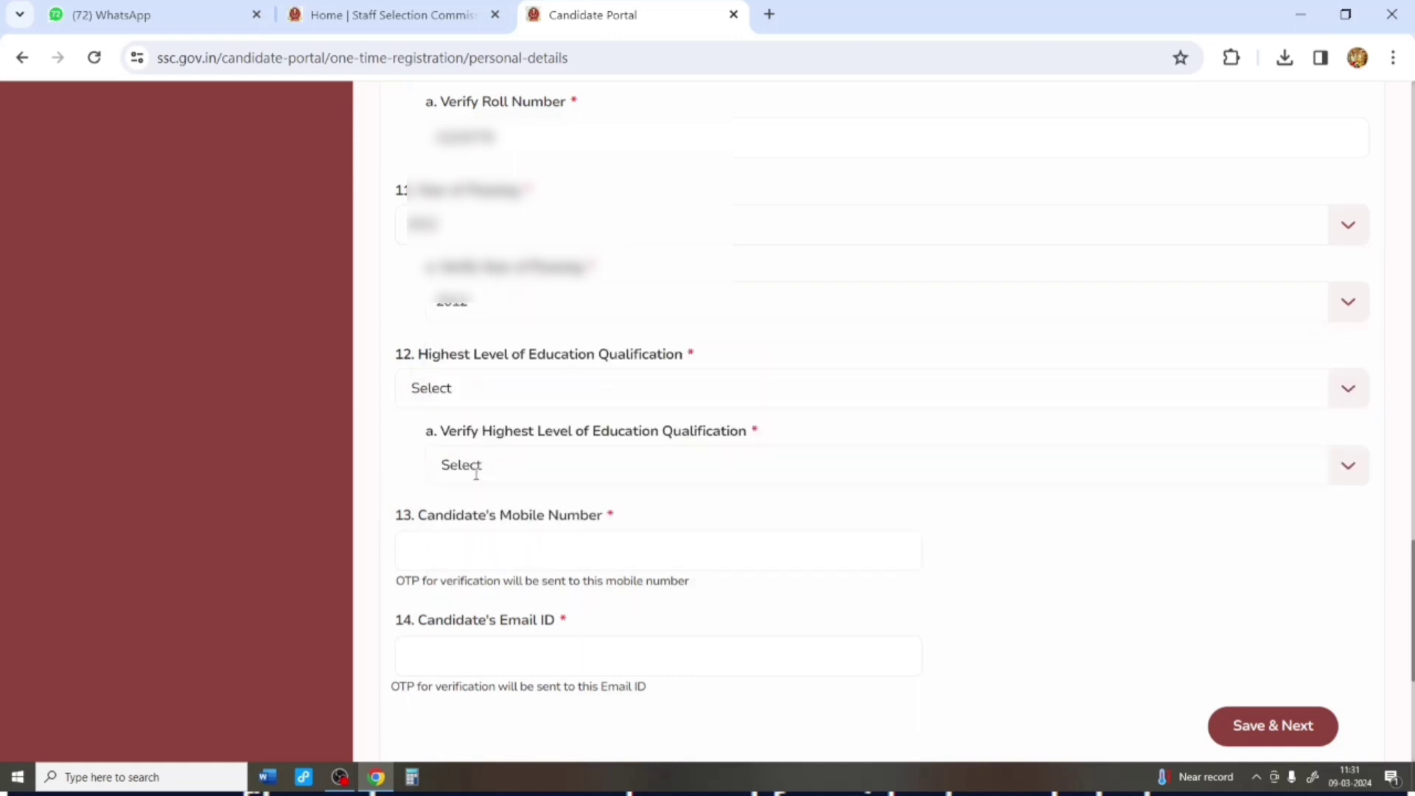
Select and verify Graduation as highest education qualification, then begin typing the mobile number
{"action": "left_click", "coordinate": [486, 392]}
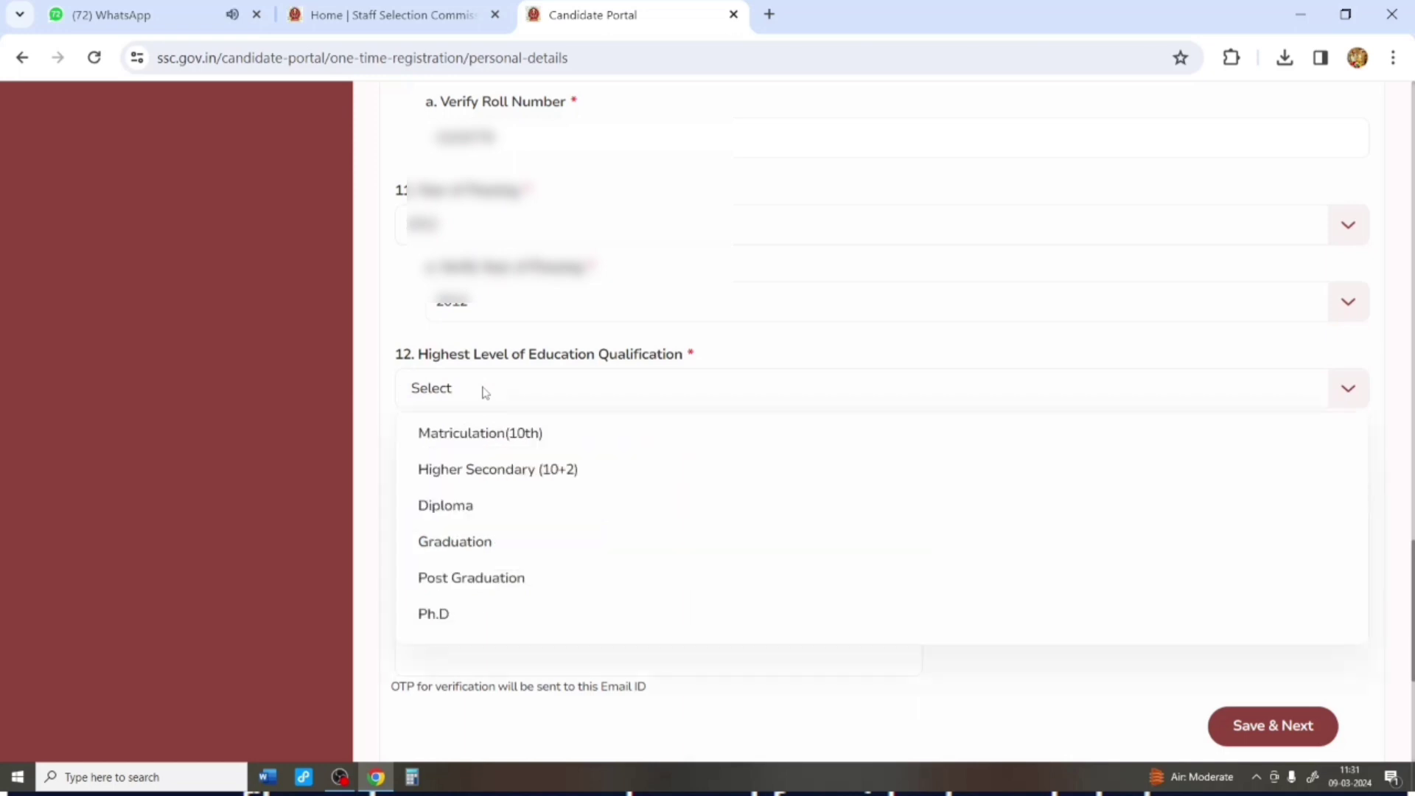
{"action": "left_click", "coordinate": [486, 393]}
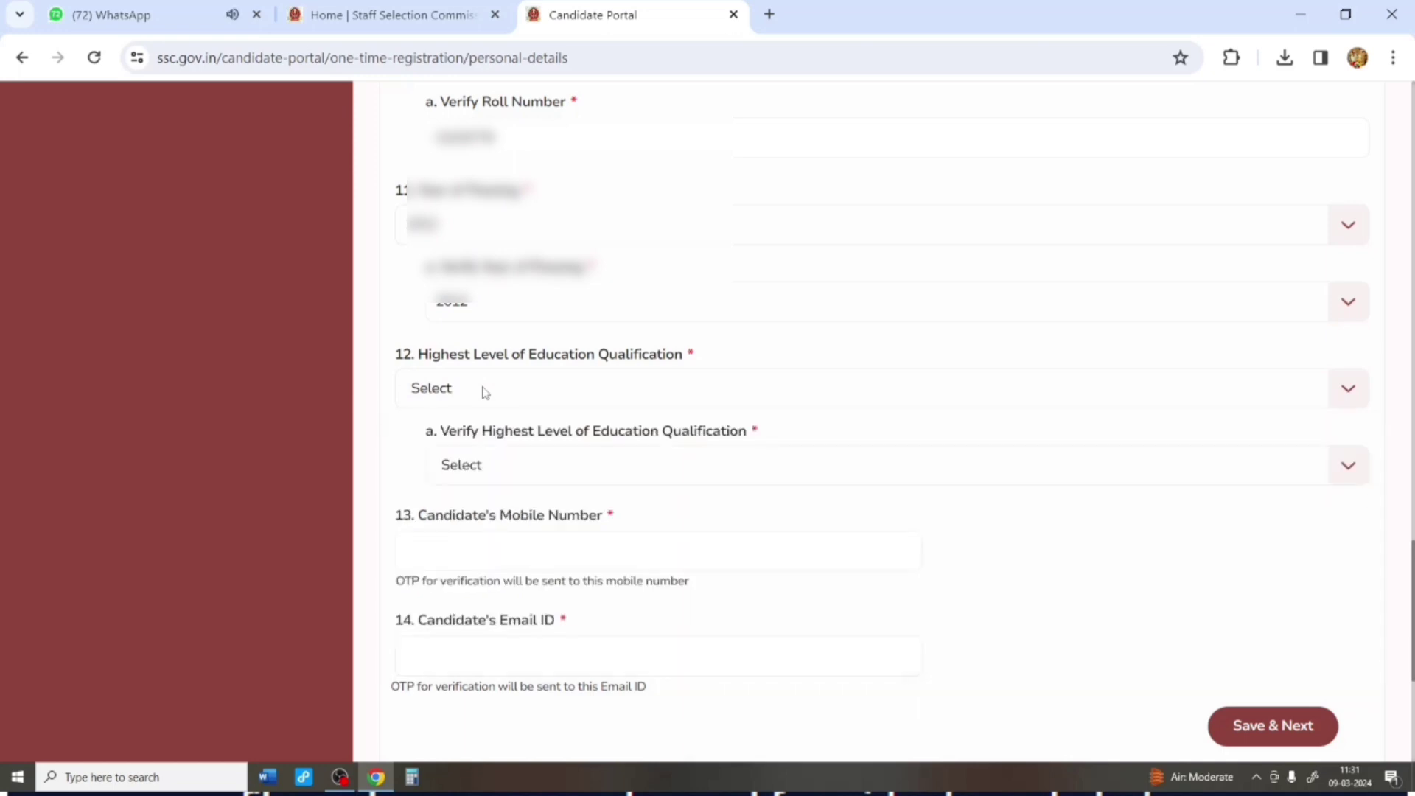
{"action": "left_click", "coordinate": [486, 392]}
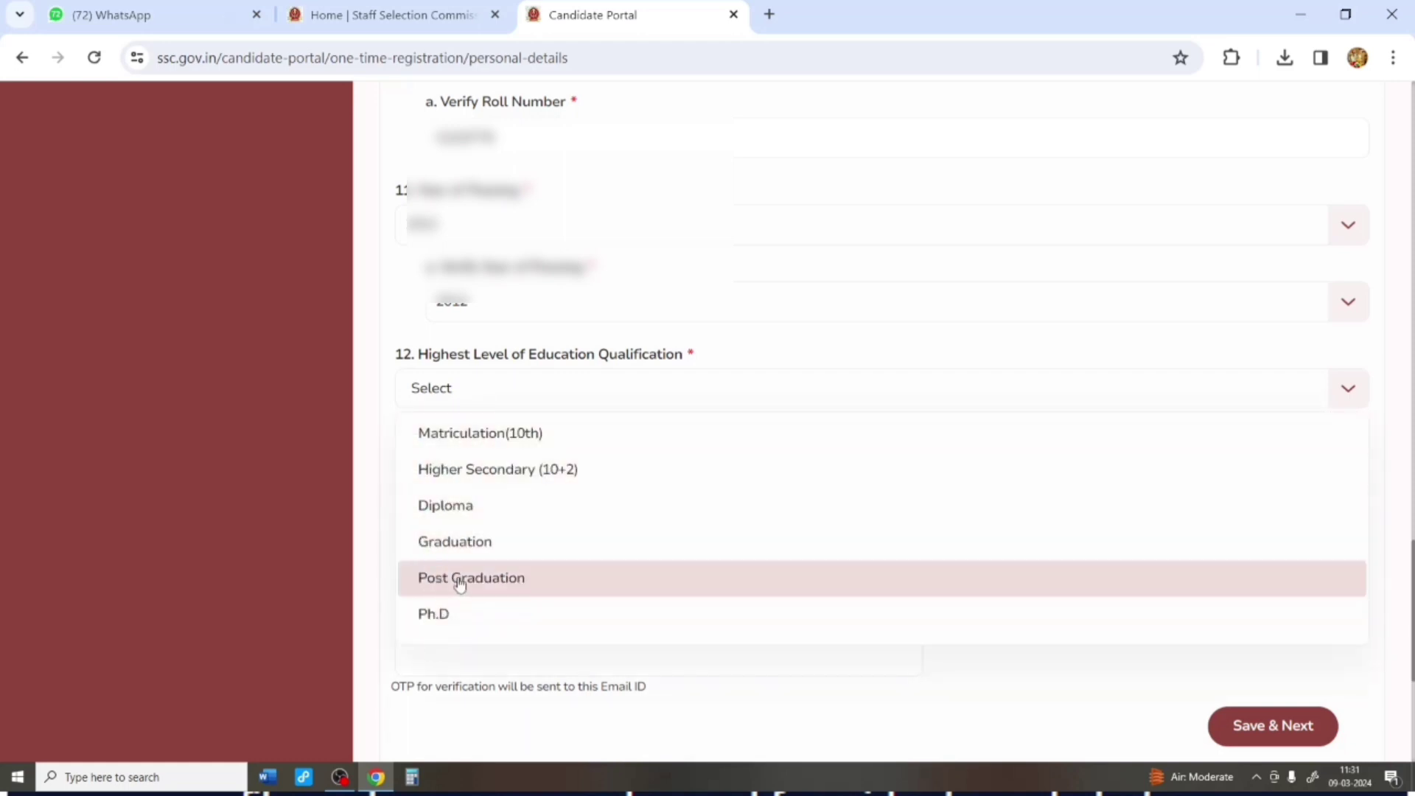
{"action": "left_click", "coordinate": [459, 540]}
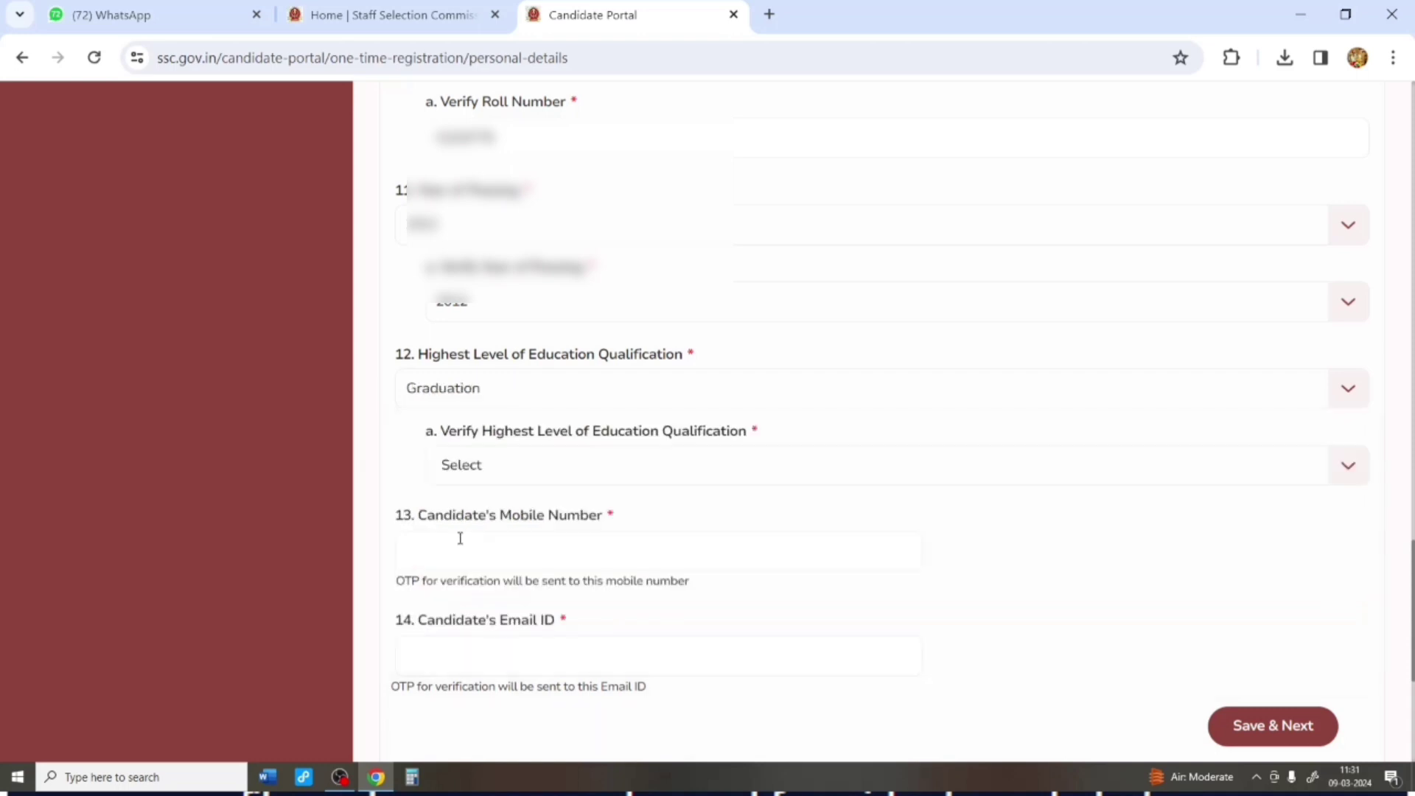
{"action": "left_click", "coordinate": [492, 466]}
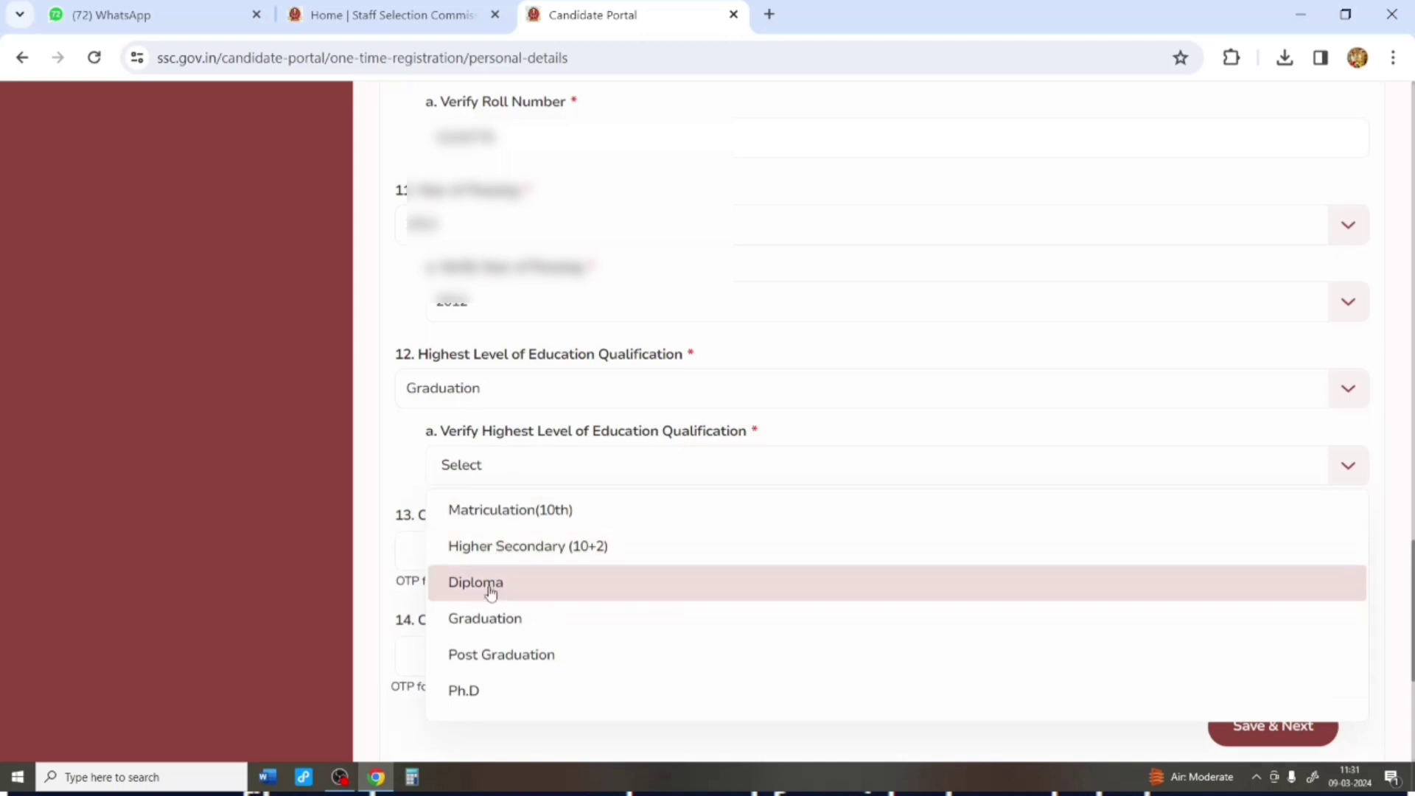
{"action": "left_click", "coordinate": [489, 624]}
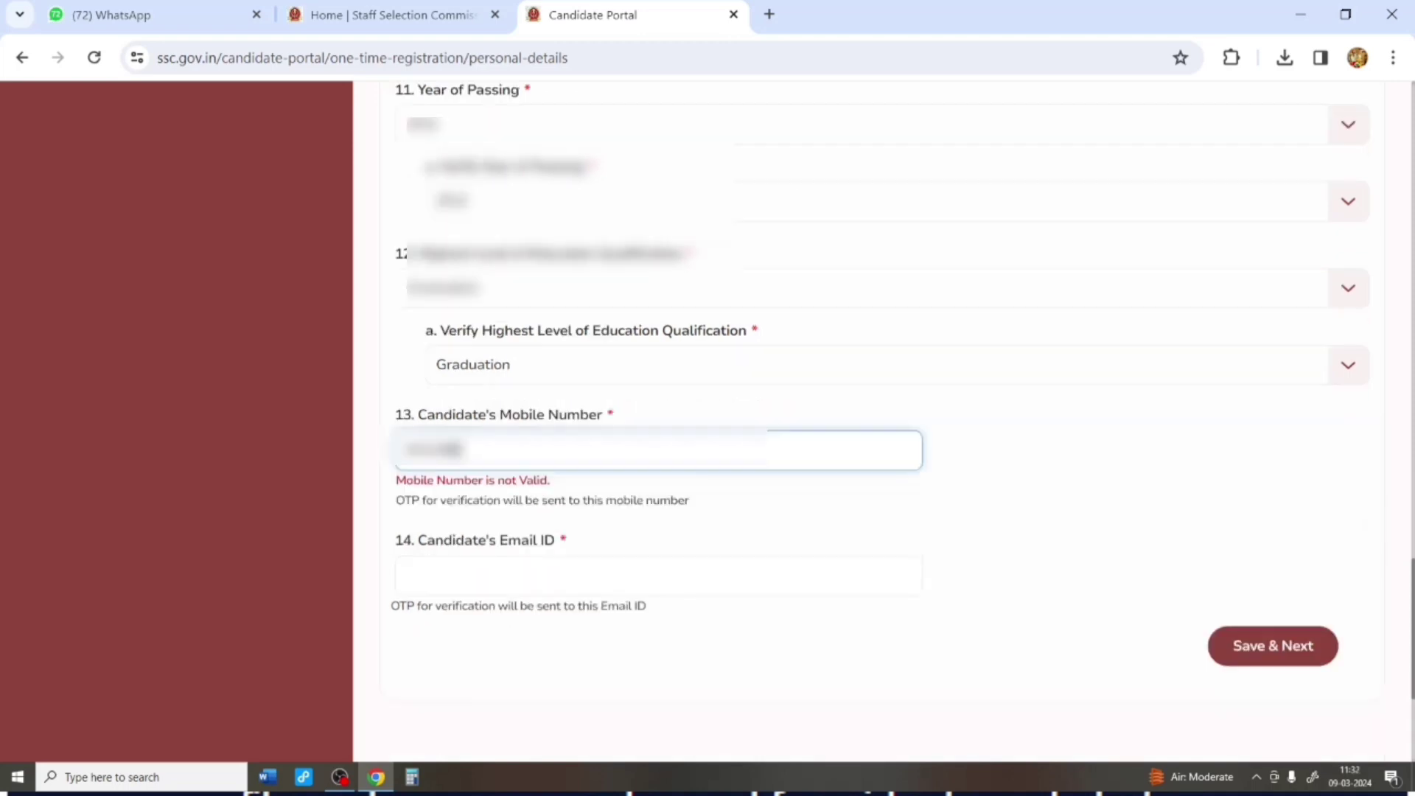
{"action": "type", "text": "???"}
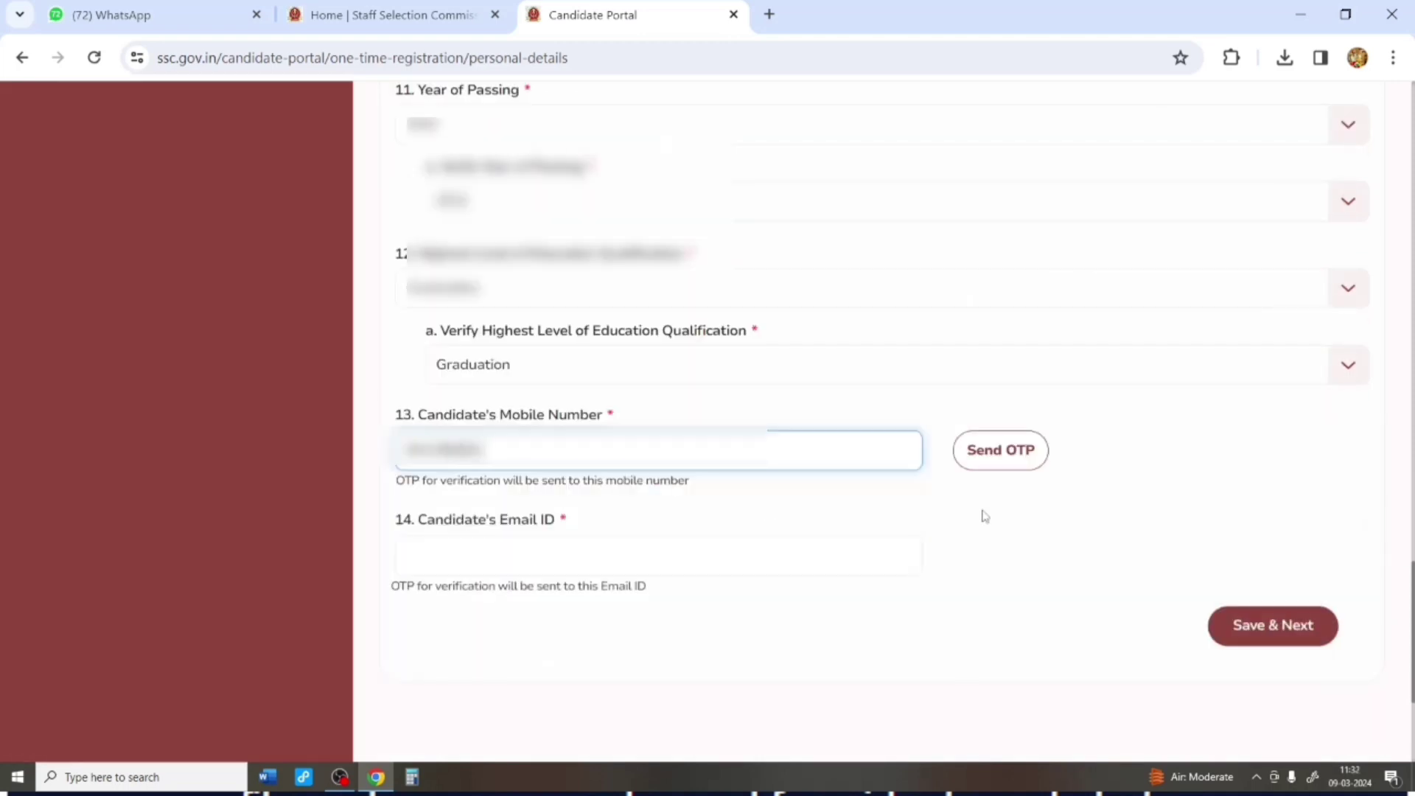
Send an OTP to the mobile number and validate it with the received code
{"action": "left_click", "coordinate": [996, 450]}
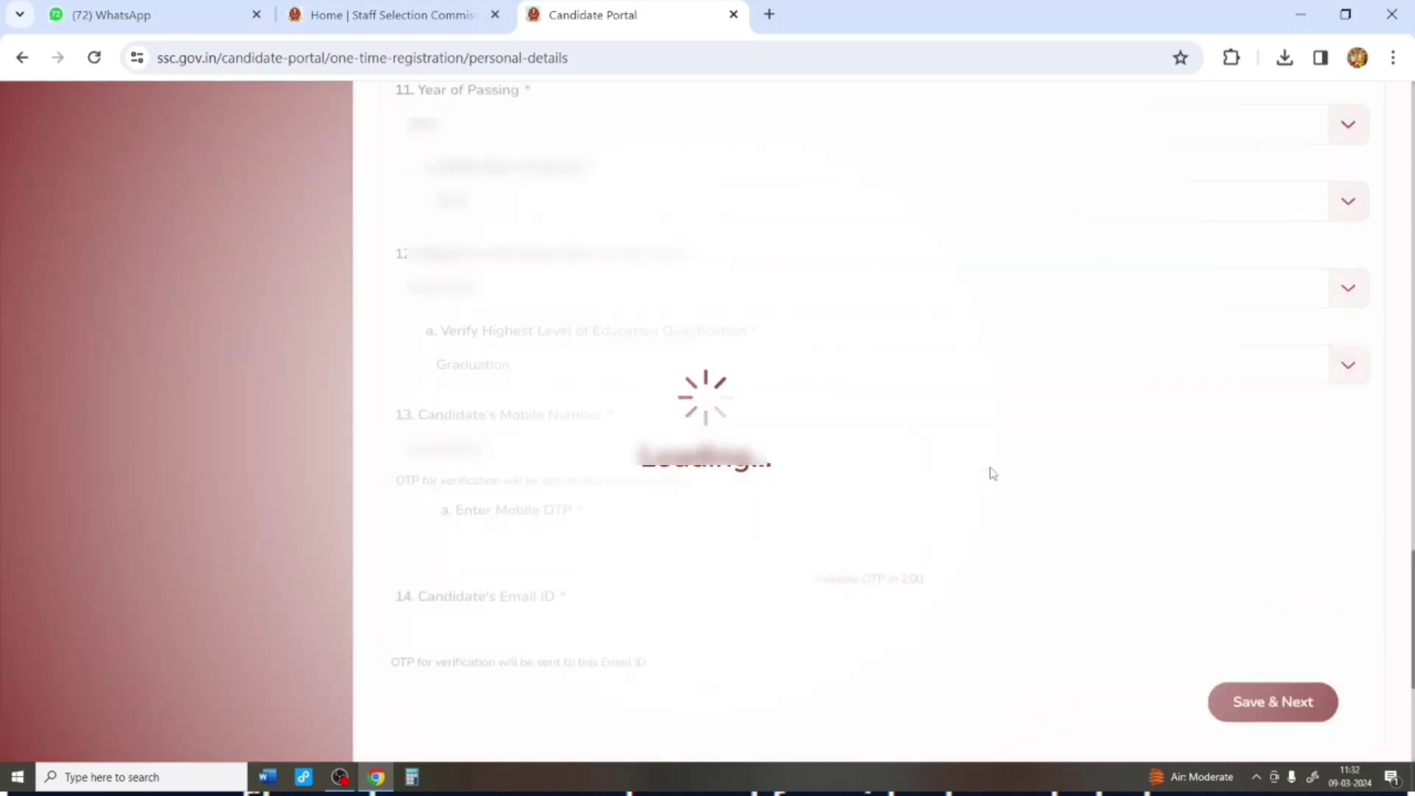
{"action": "scroll", "coordinate": [631, 560], "scroll_direction": "down", "scroll_amount": 1}
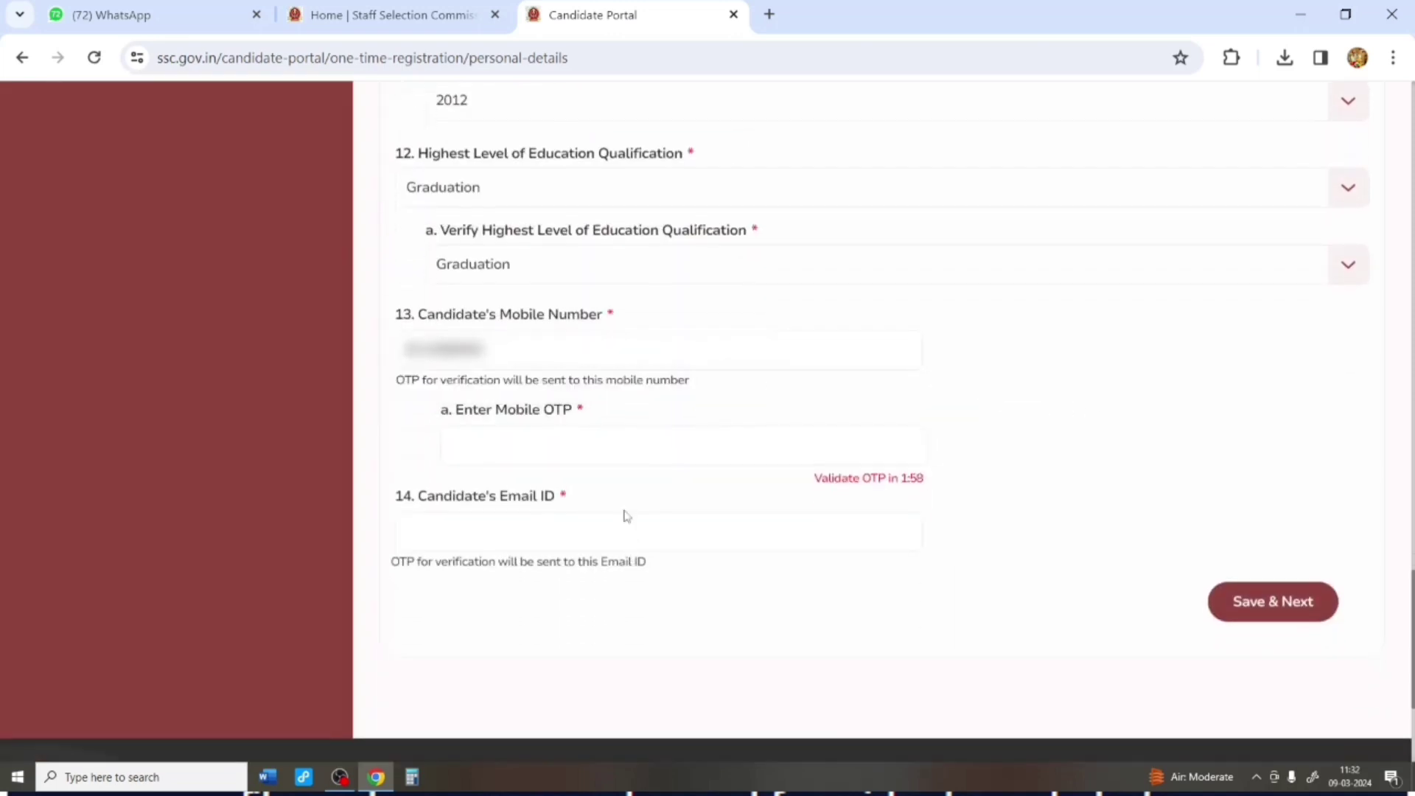
{"action": "left_click", "coordinate": [680, 458]}
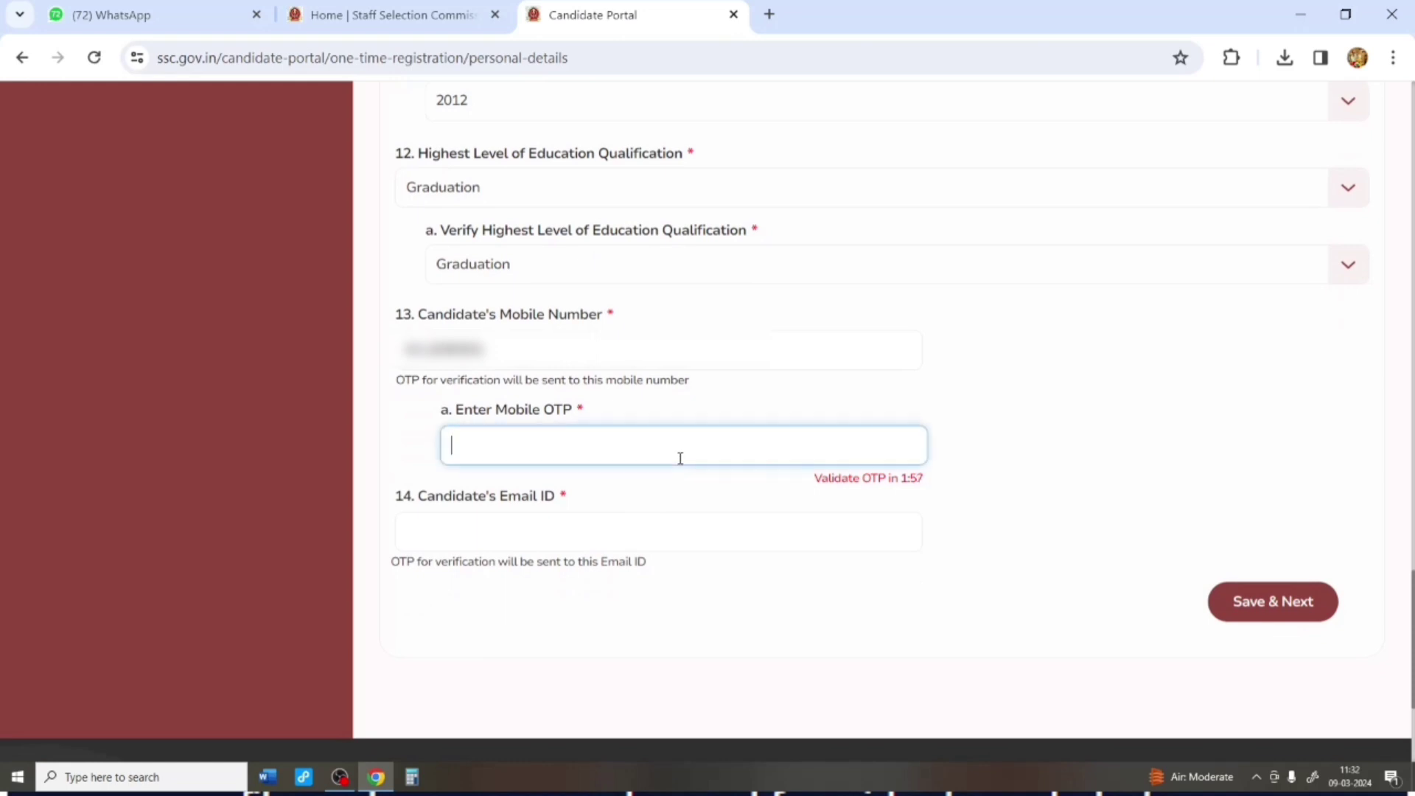
{"action": "left_click", "coordinate": [1019, 454]}
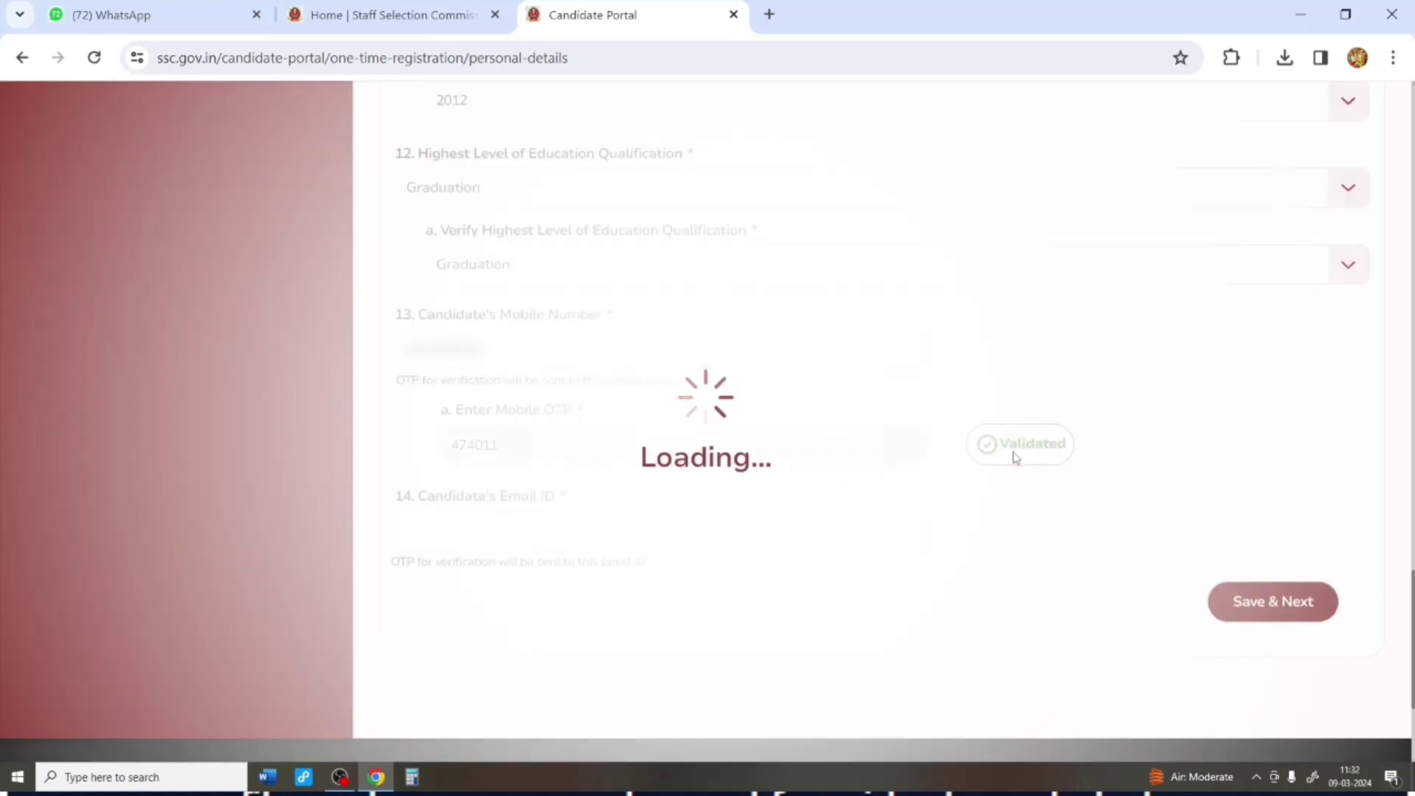
{"action": "left_click", "coordinate": [739, 524]}
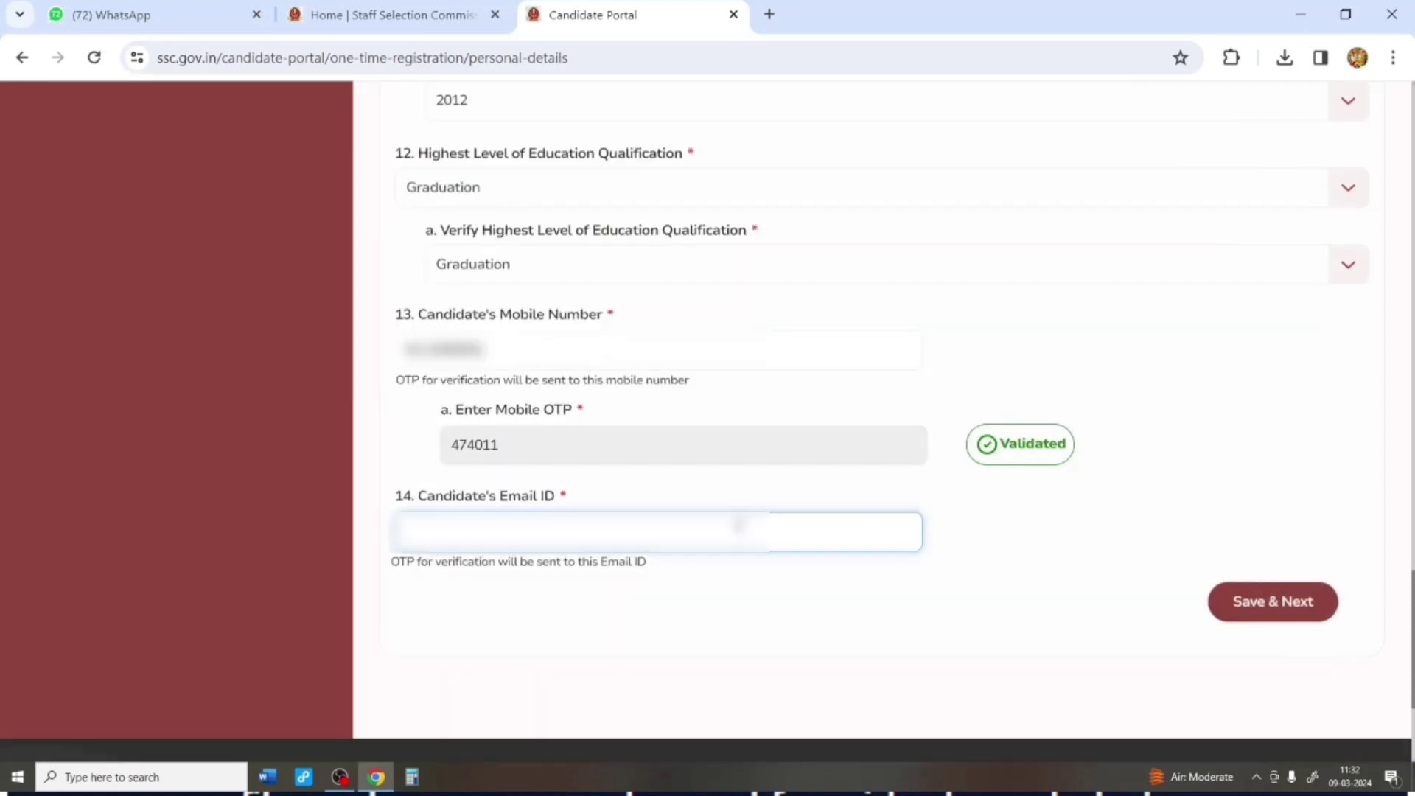
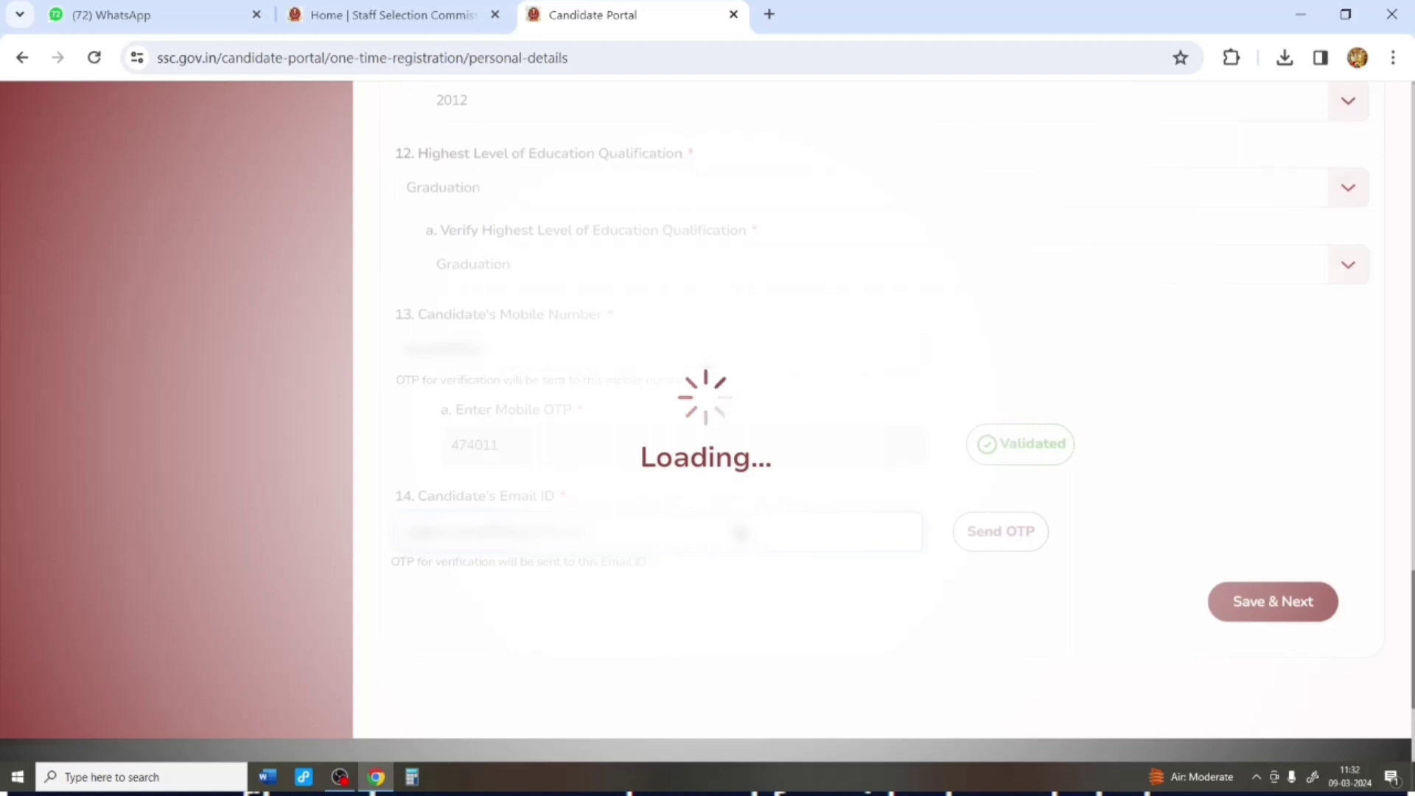
Enter the candidate's e-mail address, validate it with the e-mailed OTP, and save the personal details
{"action": "left_click", "coordinate": [970, 529]}
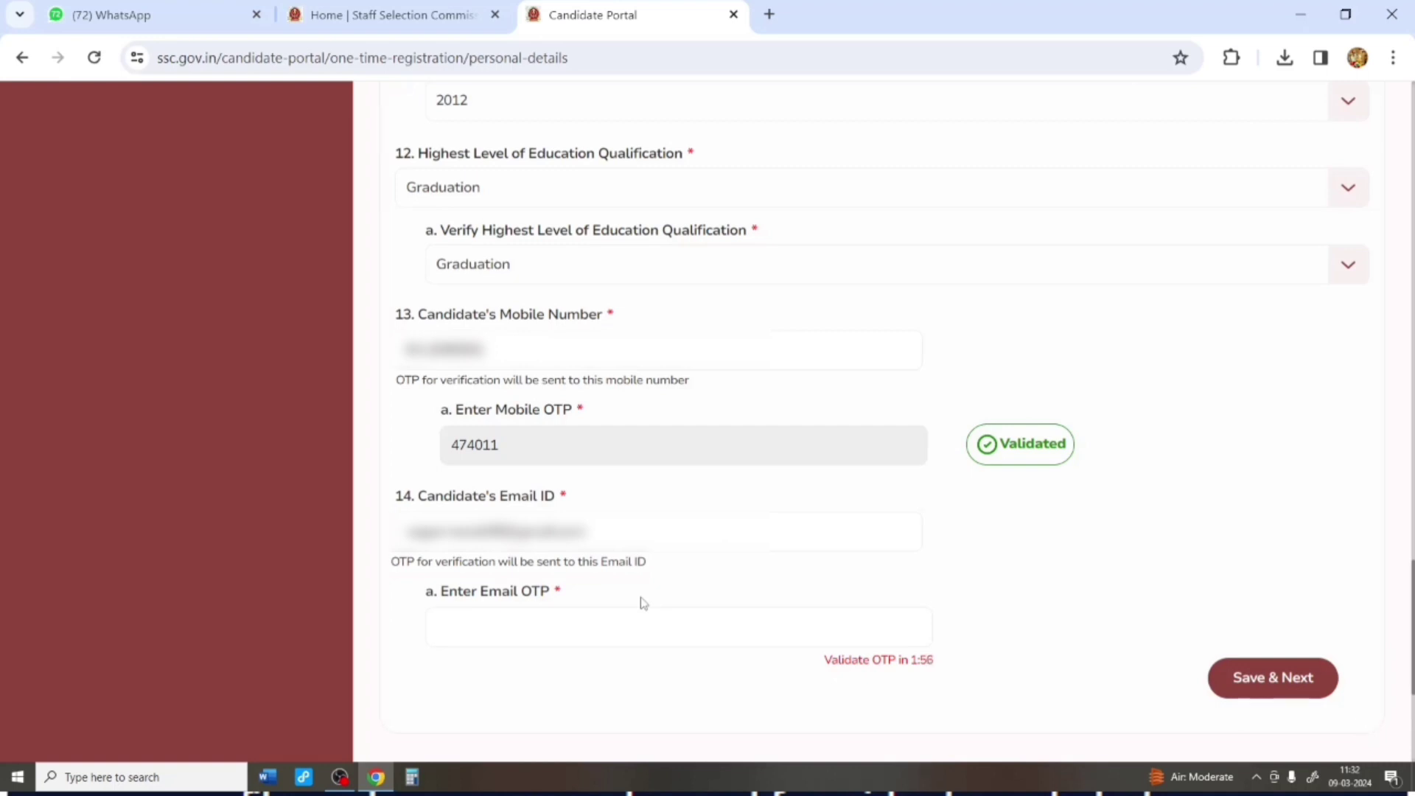
{"action": "left_click", "coordinate": [632, 627]}
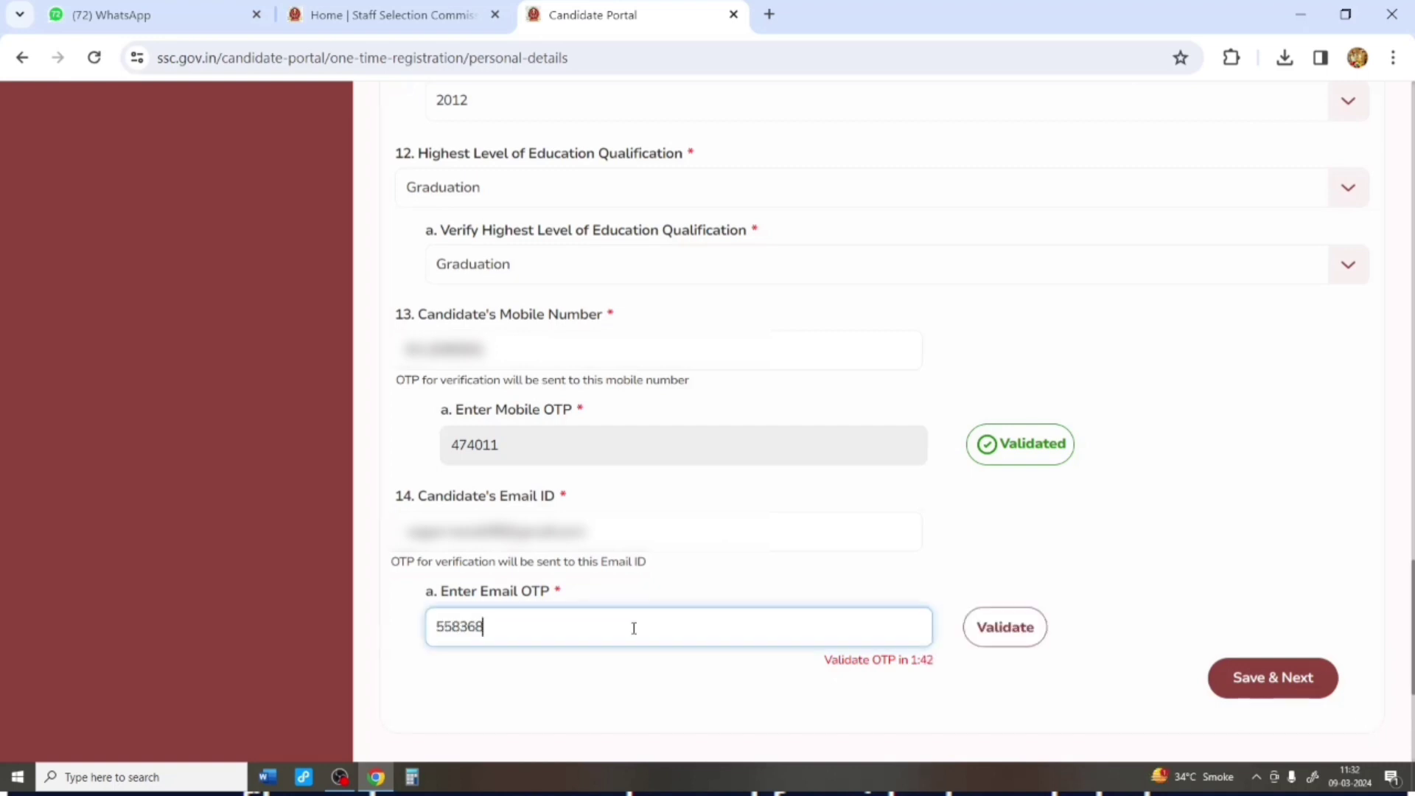
{"action": "left_click", "coordinate": [1041, 627]}
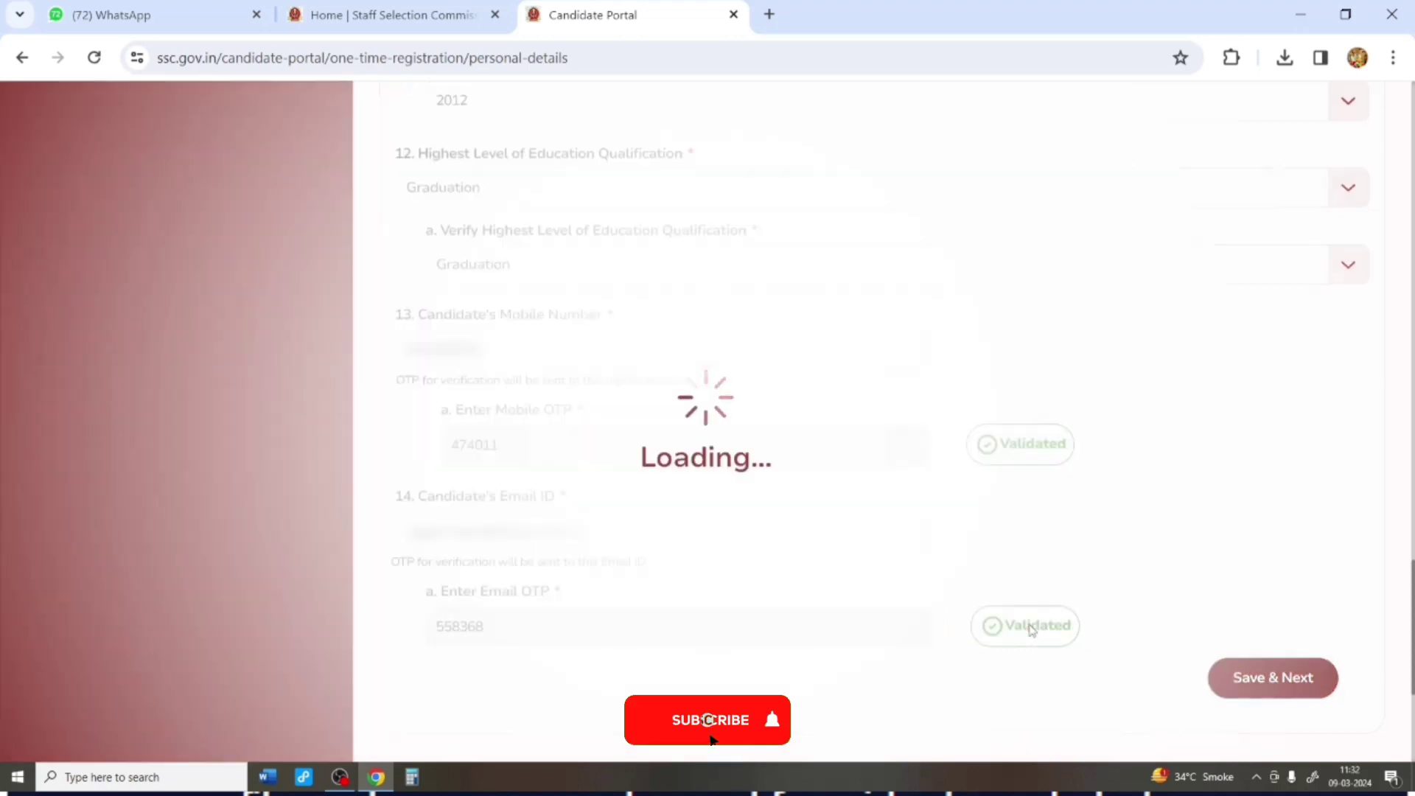
{"action": "left_click", "coordinate": [1248, 678]}
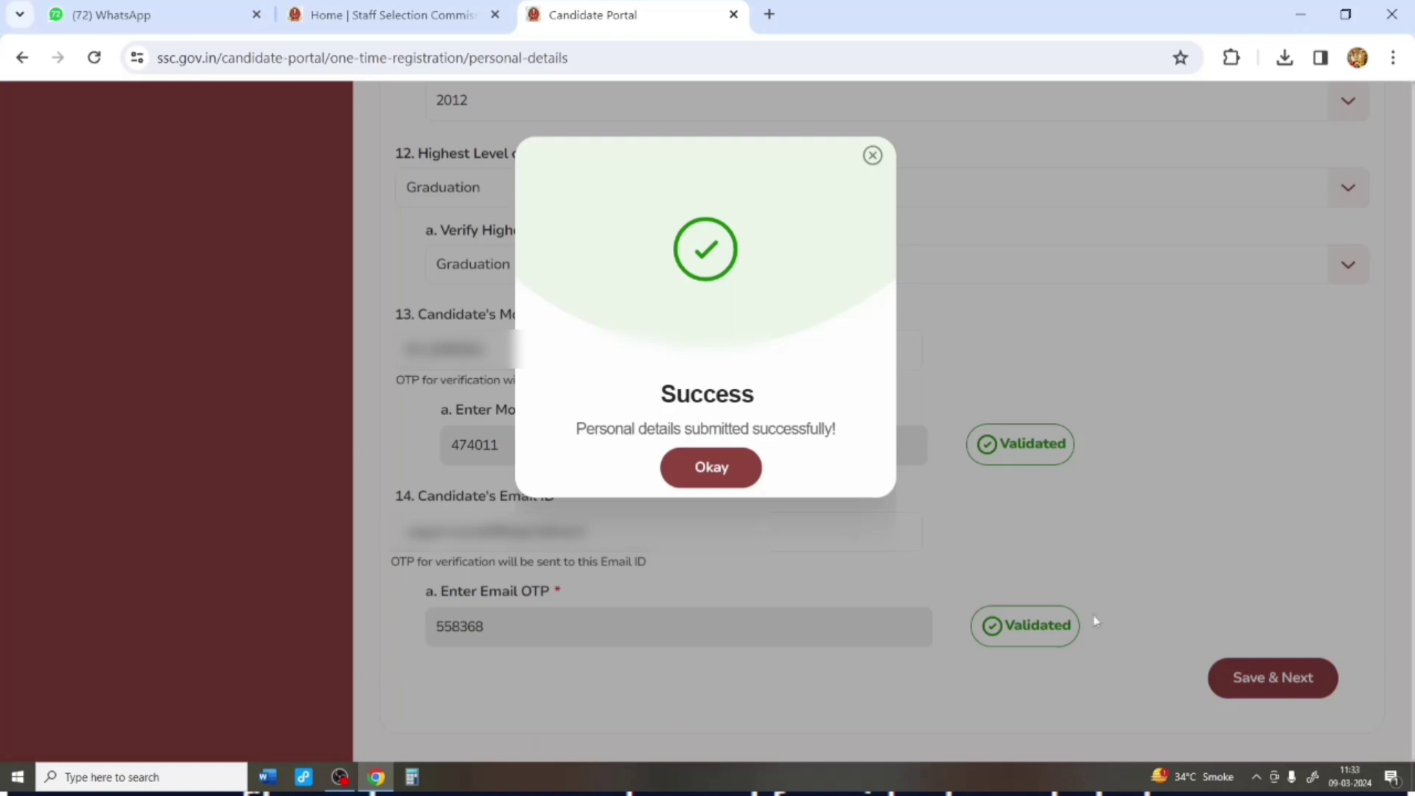
Acknowledge the success message and highlight the newly issued registration number
{"action": "left_click", "coordinate": [735, 478]}
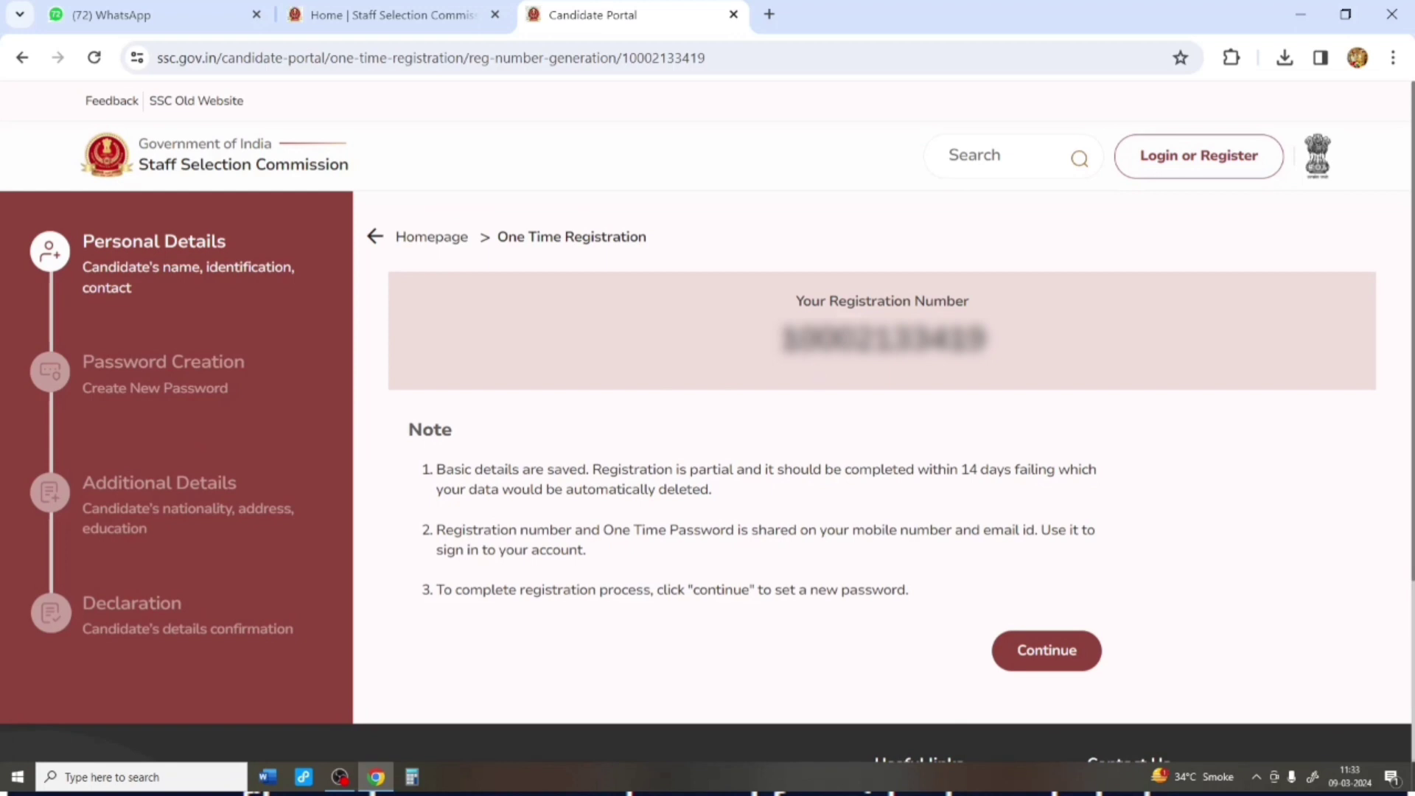
{"action": "left_click_drag", "start_coordinate": [779, 339], "coordinate": [987, 339]}
{"action": "left_click", "coordinate": [1016, 355]}
Enter the old password, a new password, and the matching password confirmation
{"action": "left_click", "coordinate": [1042, 649]}
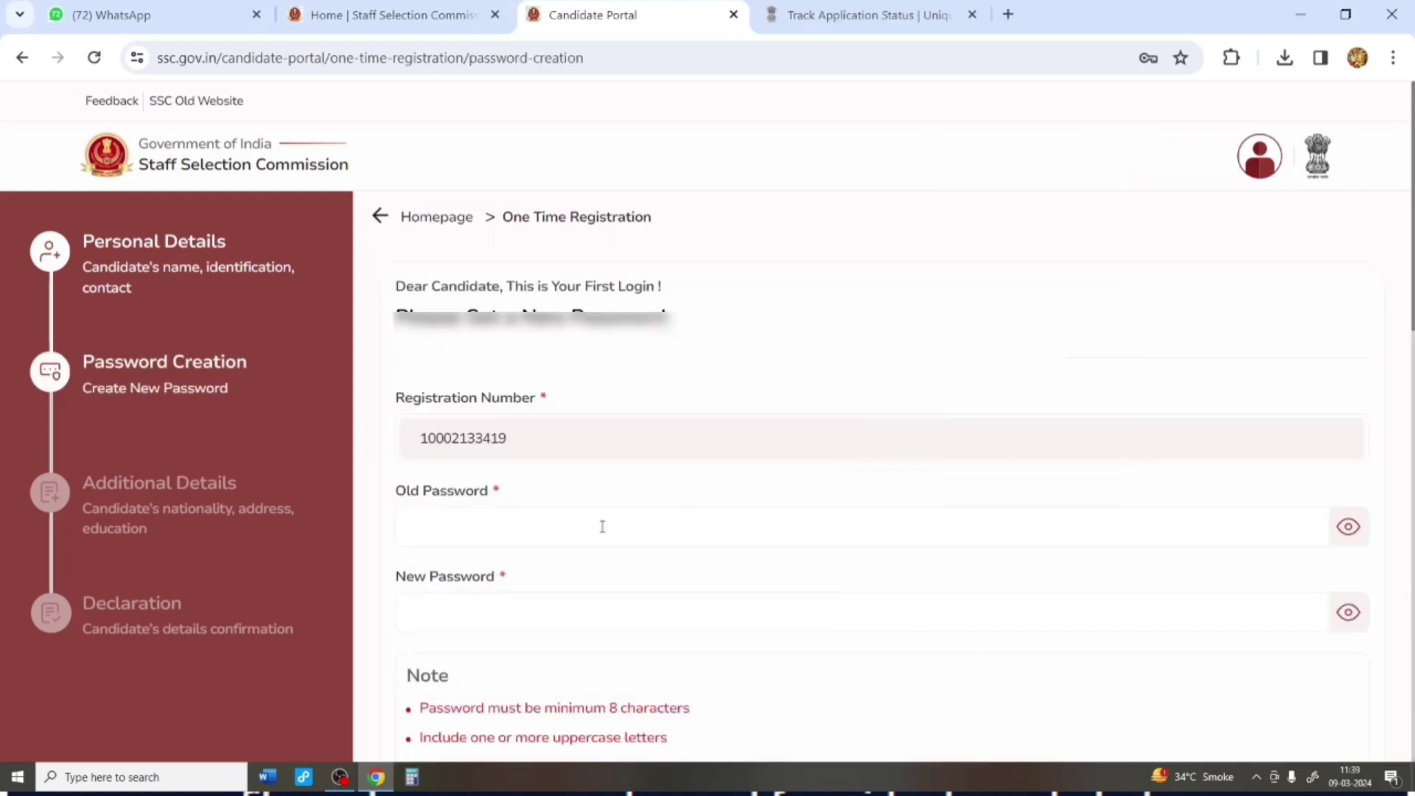
{"action": "left_click", "coordinate": [603, 527]}
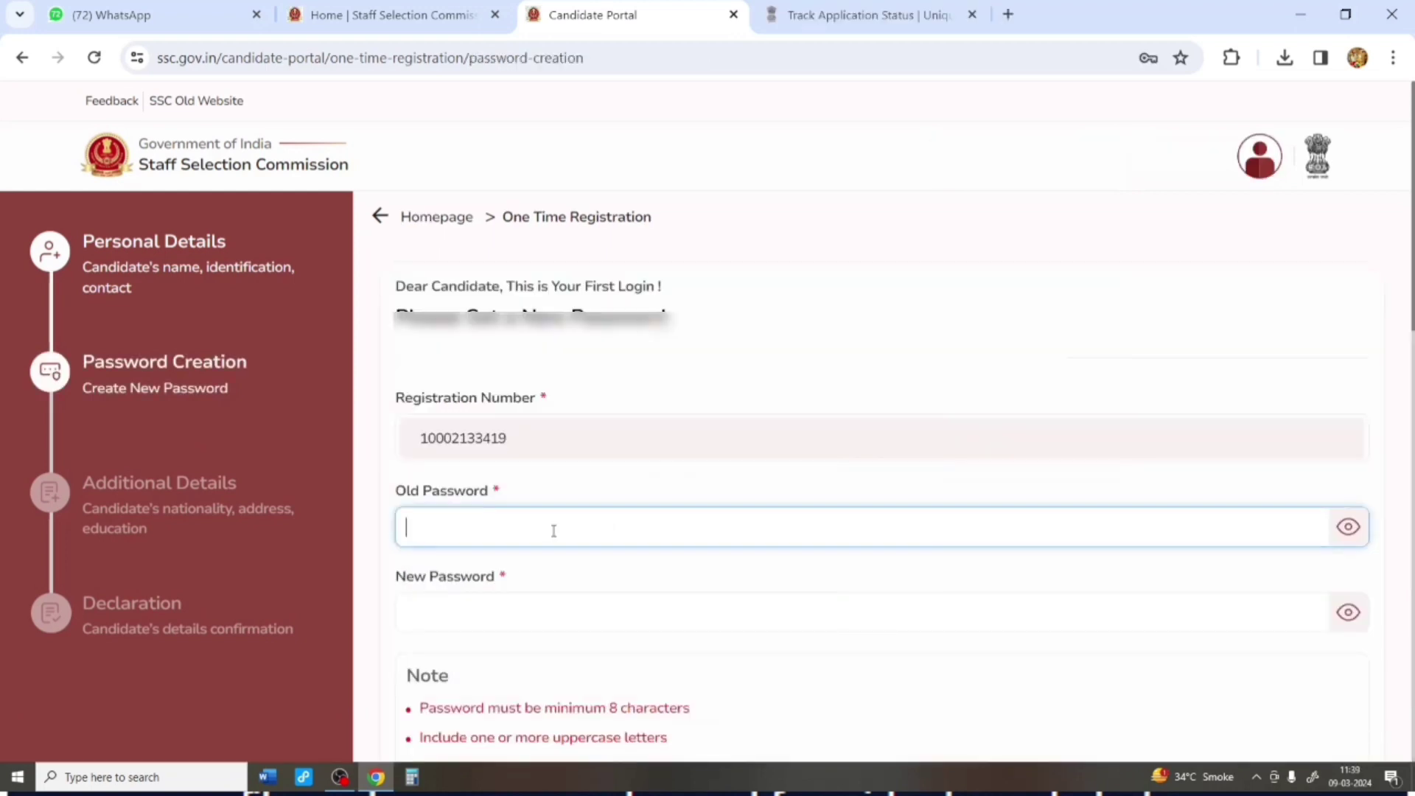
{"action": "scroll", "coordinate": [554, 531], "scroll_direction": "down", "scroll_amount": 1}
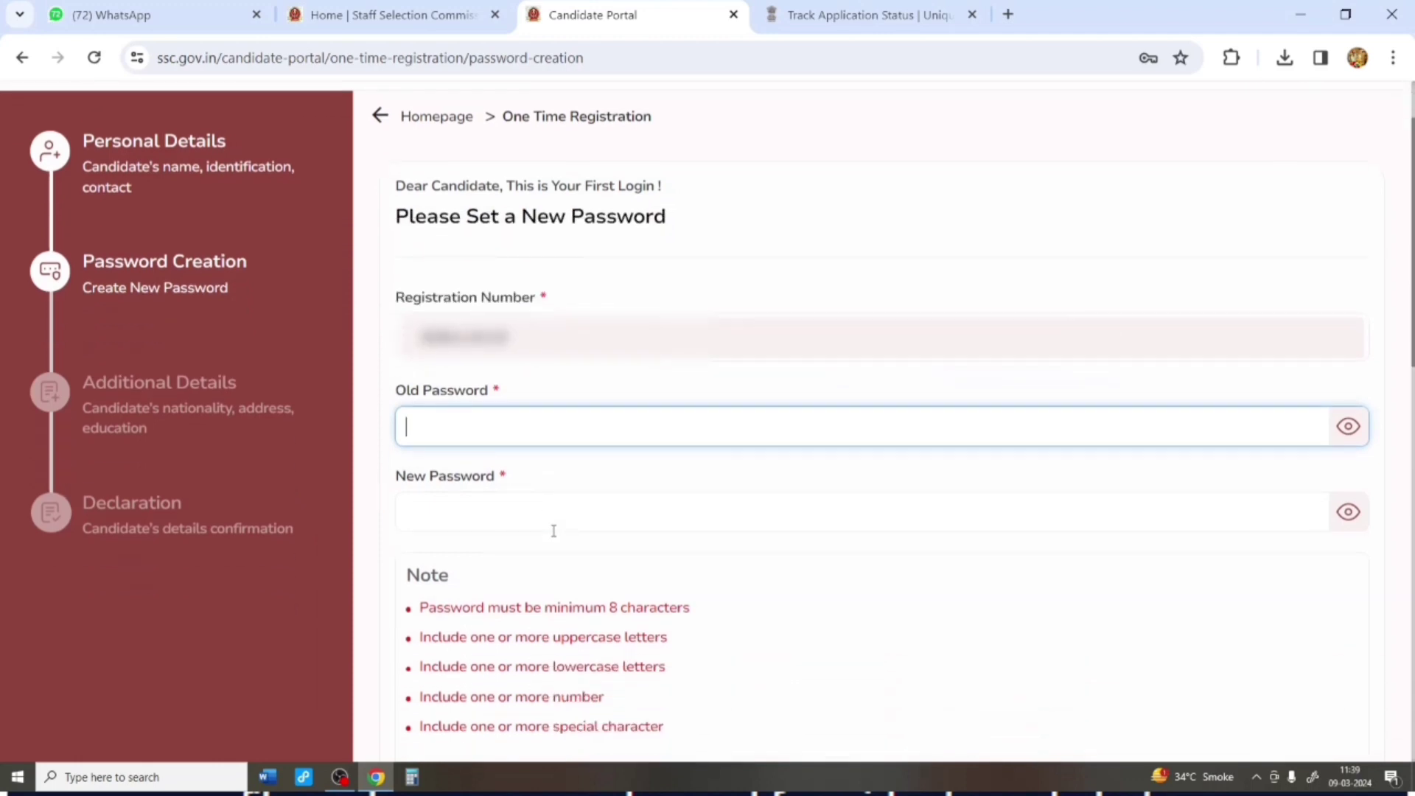
{"action": "type", "text": "••••••••"}
{"action": "left_click", "coordinate": [553, 524]}
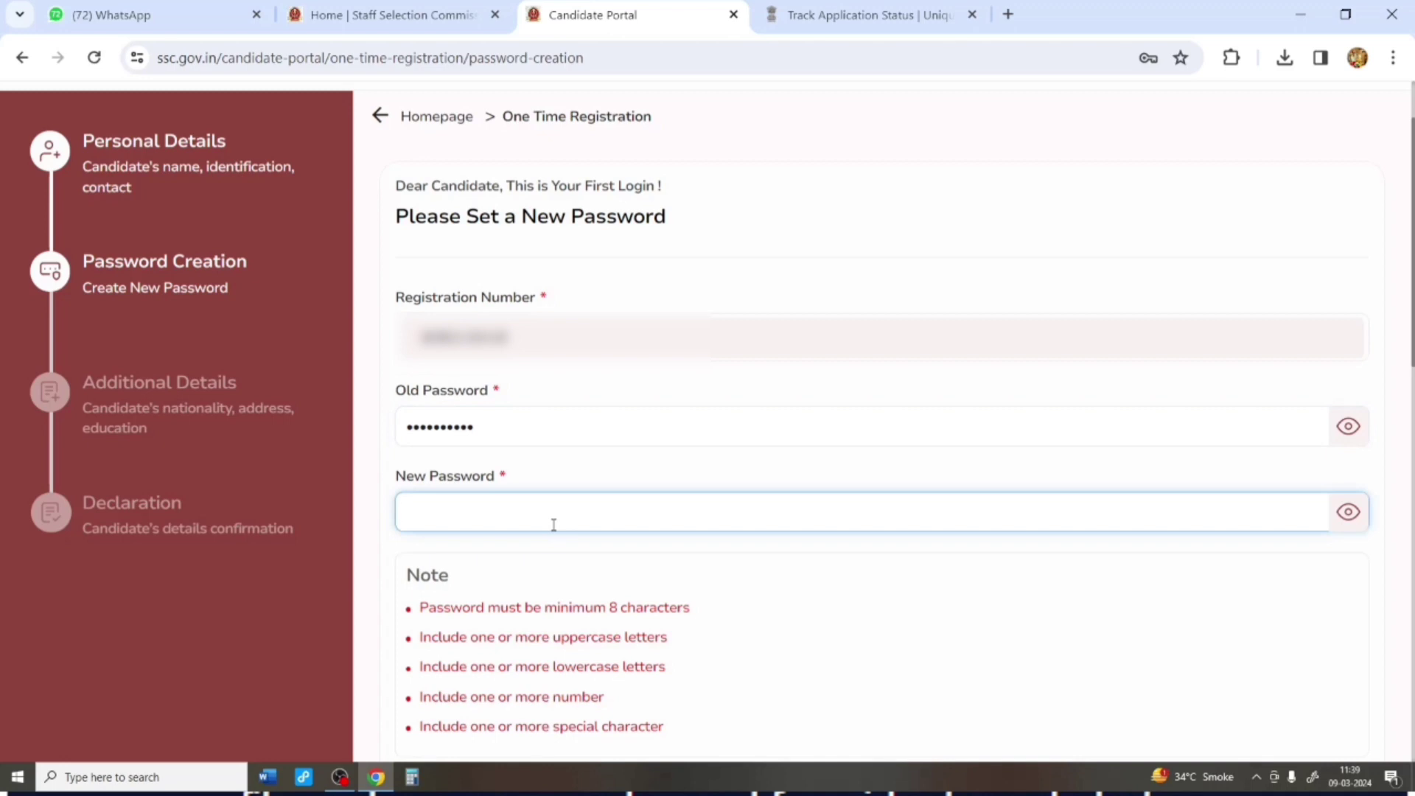
{"action": "type", "text": "•••"}
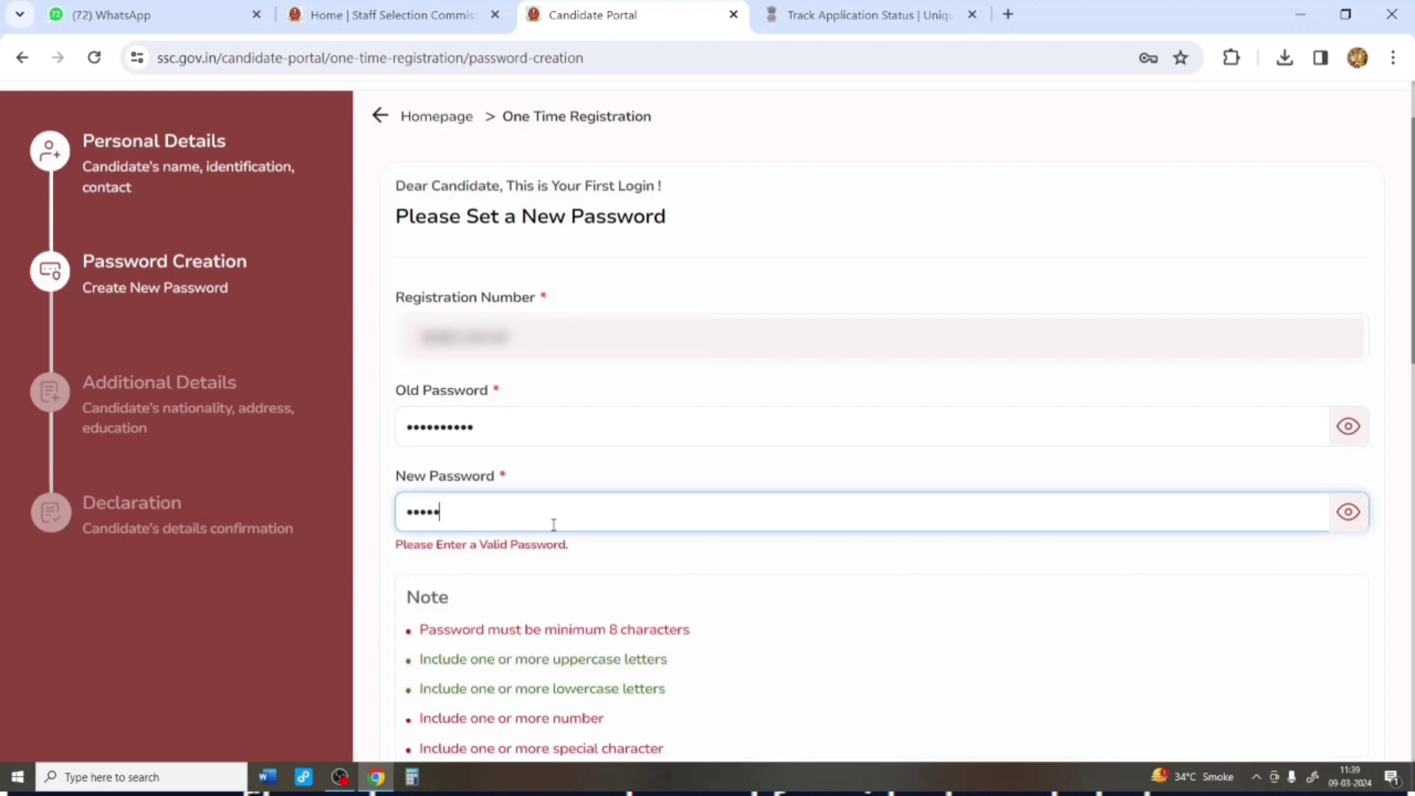
{"action": "type", "text": "••••••••"}
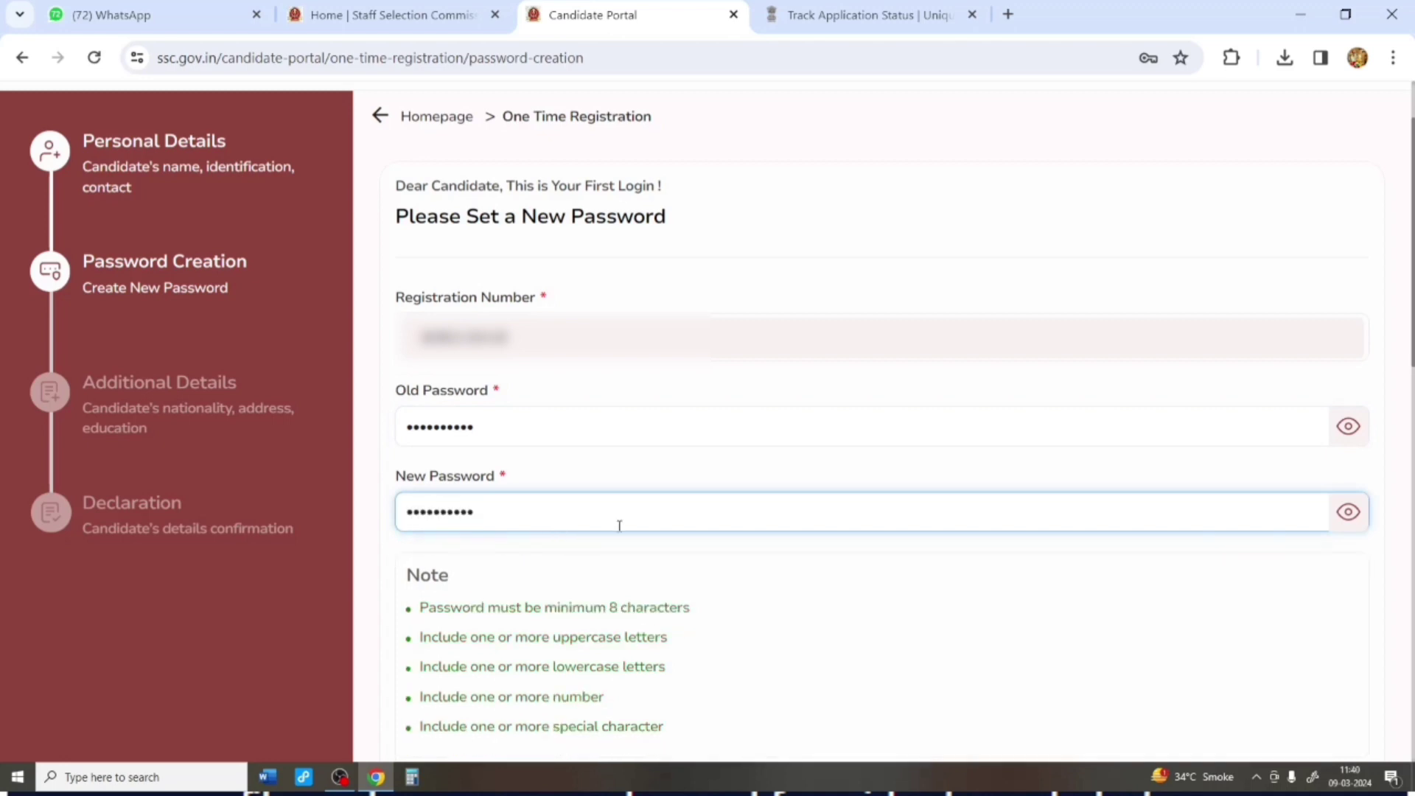
{"action": "scroll", "coordinate": [619, 526], "scroll_direction": "down", "scroll_amount": 2}
{"action": "left_click", "coordinate": [475, 635]}
{"action": "scroll", "coordinate": [488, 635], "scroll_direction": "down", "scroll_amount": 1}
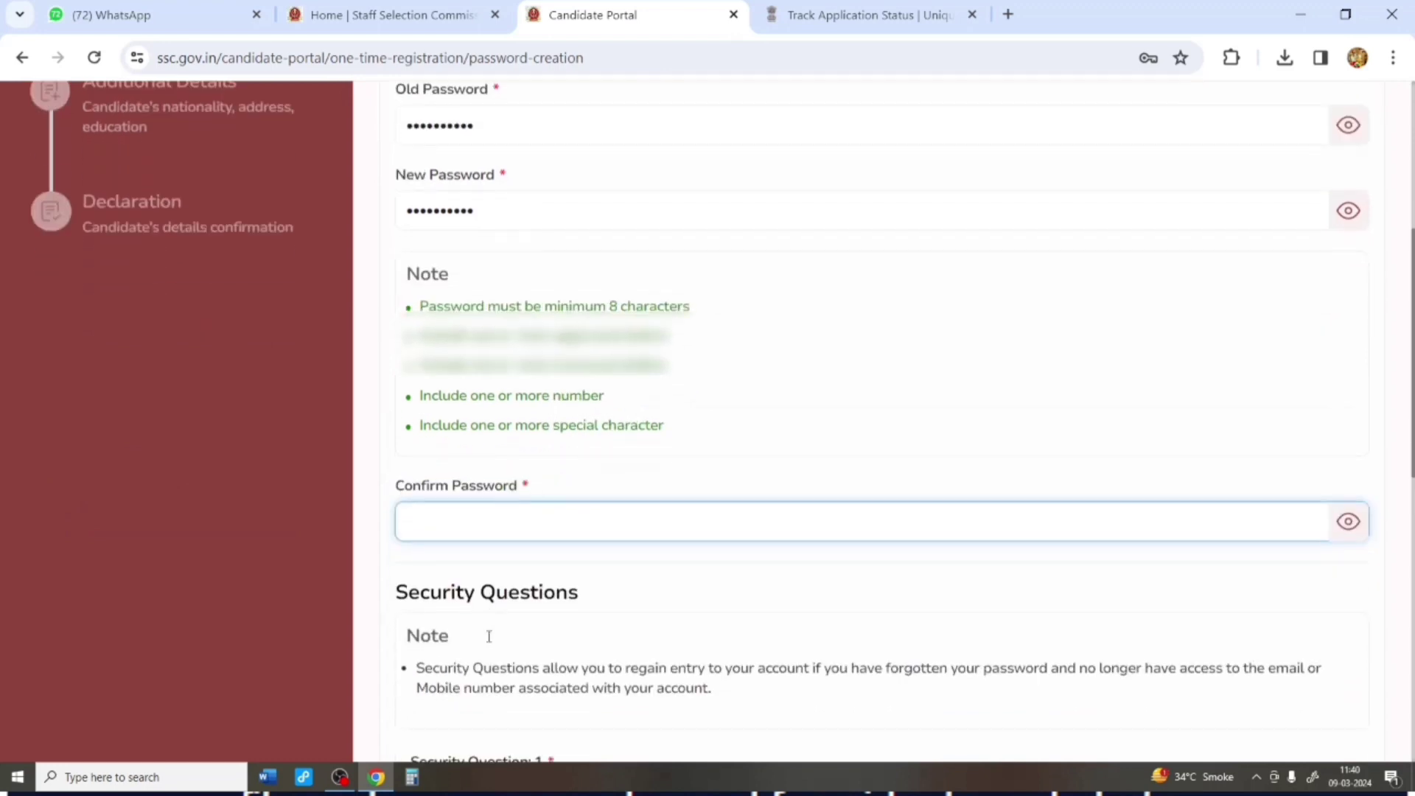
{"action": "type", "text": "••••"}
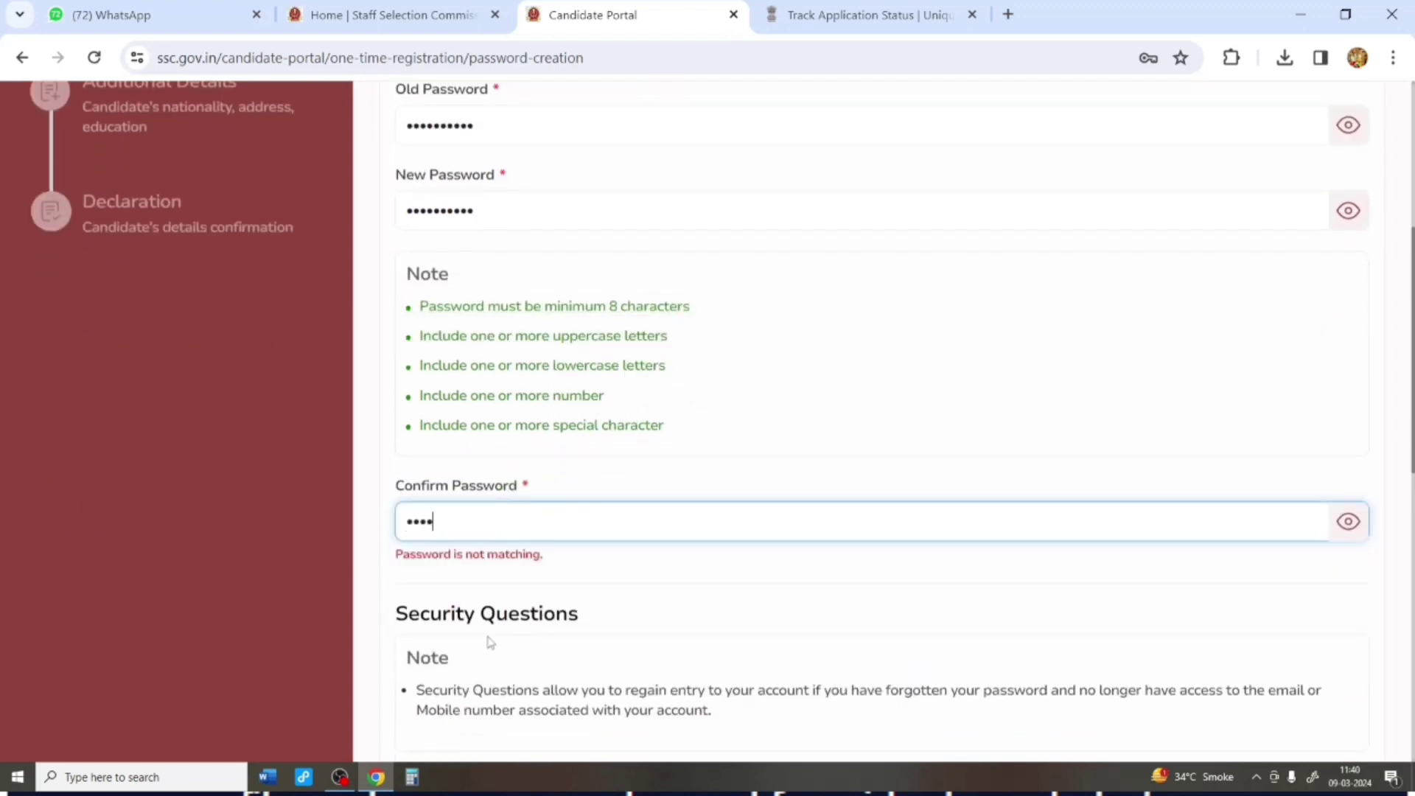
{"action": "type", "text": "••••••"}
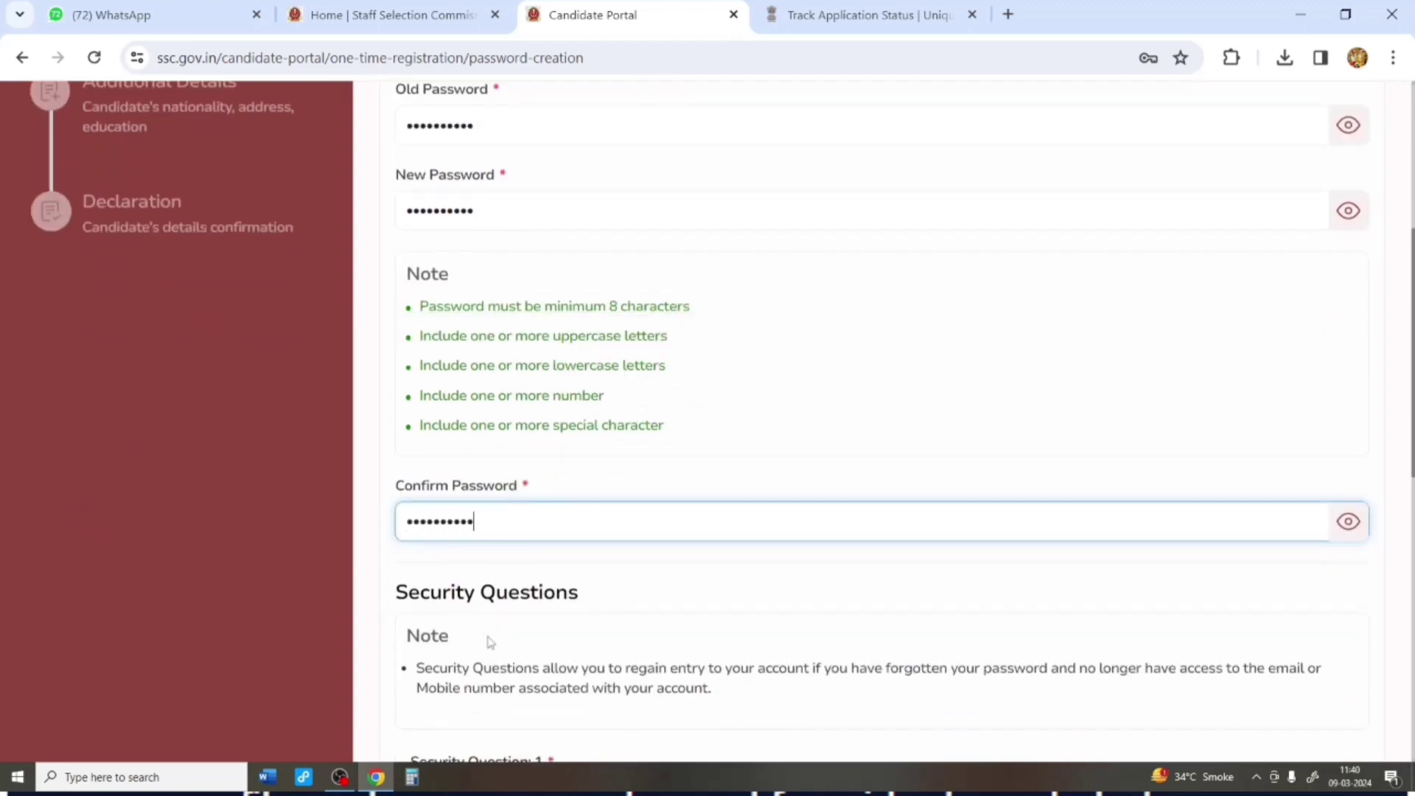
Choose 'What city were you born in?' and the mother's maiden name security questions, answer them, and save
{"action": "scroll", "coordinate": [511, 643], "scroll_direction": "down", "scroll_amount": 2}
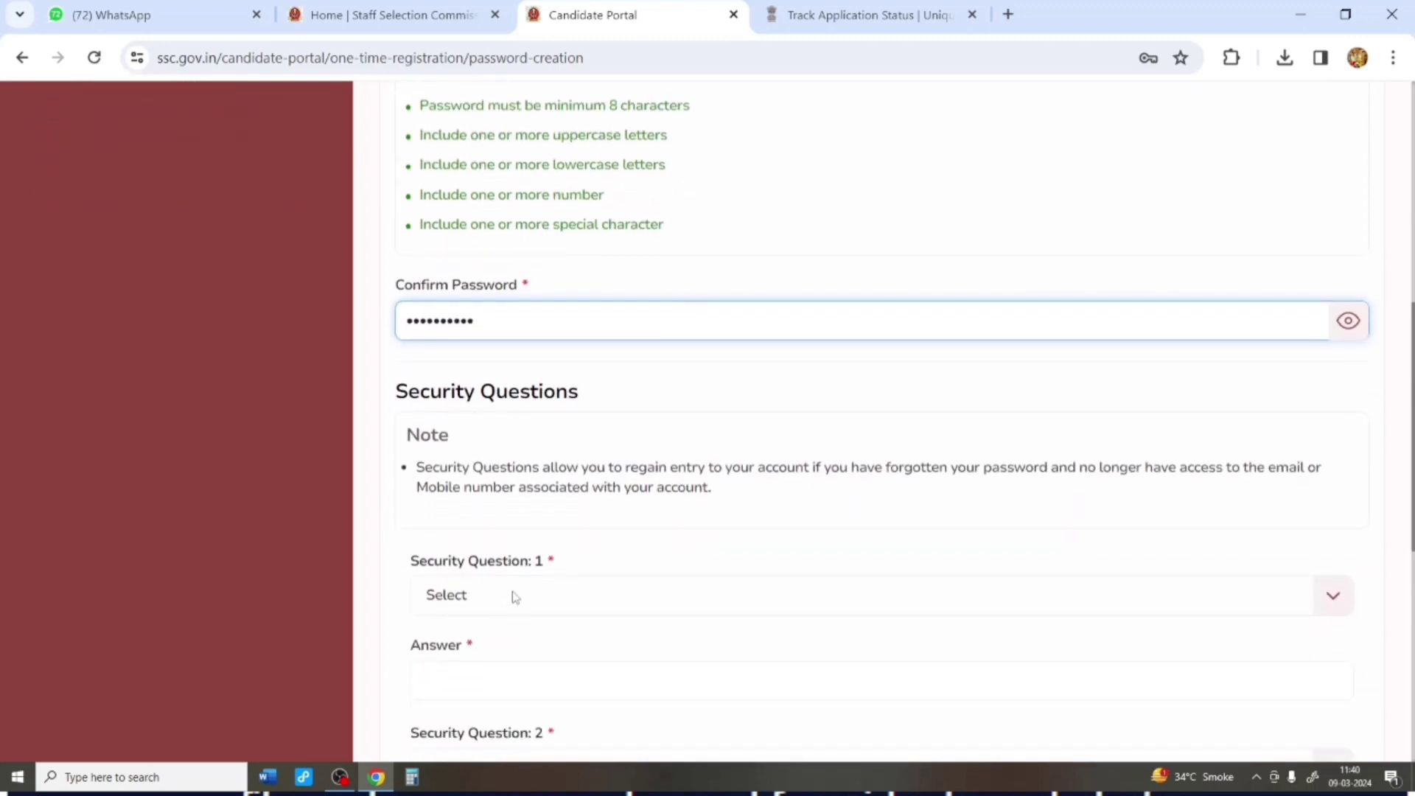
{"action": "left_click", "coordinate": [516, 594]}
{"action": "scroll", "coordinate": [516, 594], "scroll_direction": "down", "scroll_amount": 1}
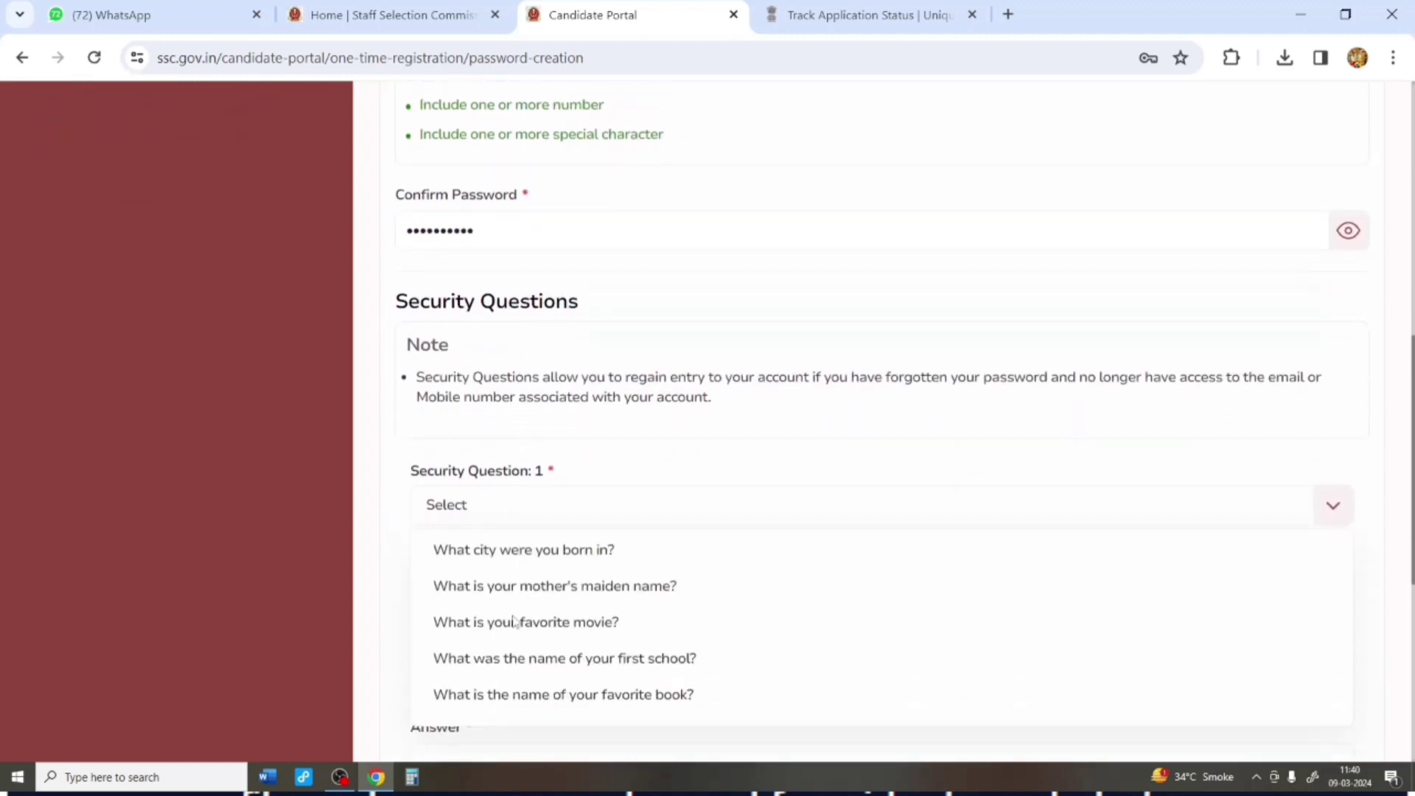
{"action": "left_click", "coordinate": [506, 541]}
{"action": "left_click", "coordinate": [480, 579]}
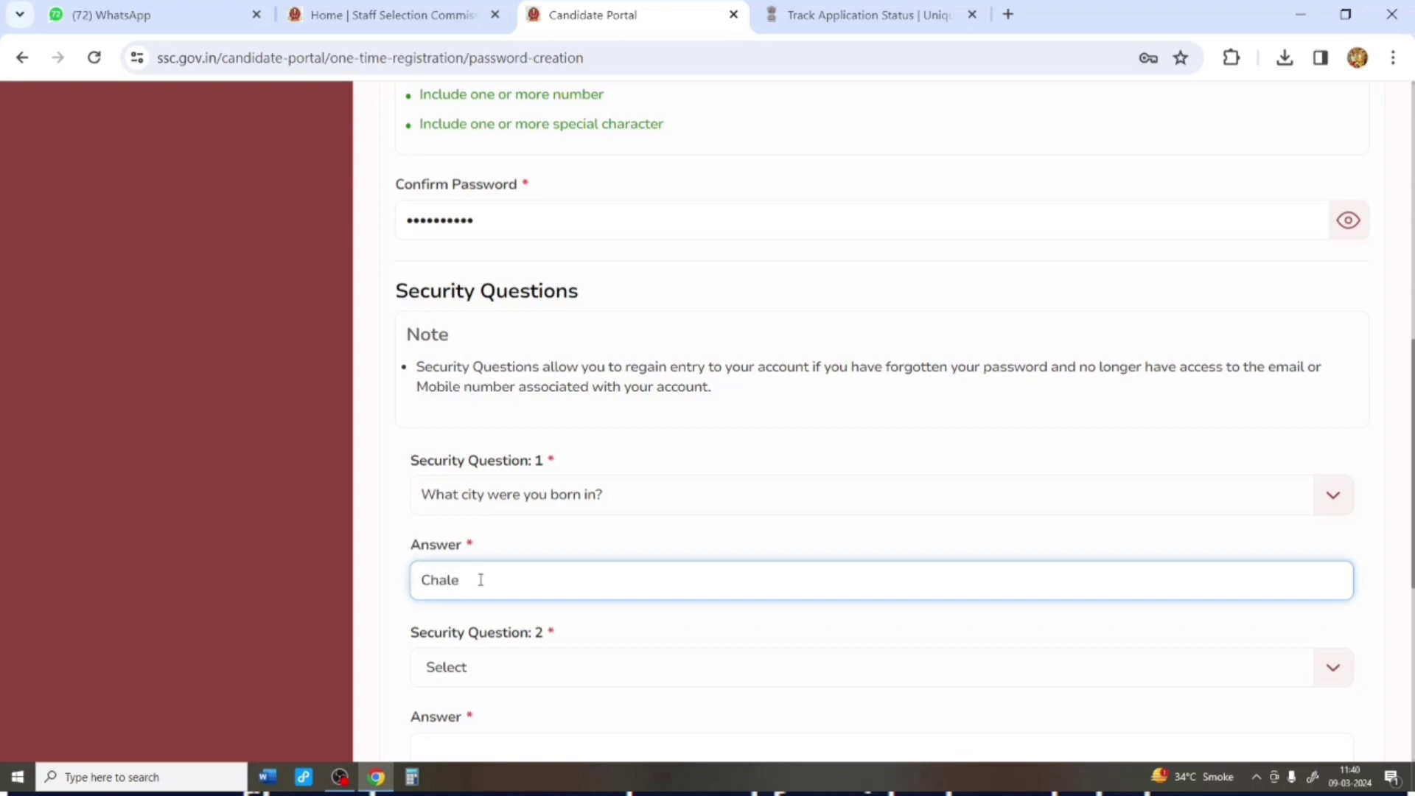
{"action": "scroll", "coordinate": [480, 579], "scroll_direction": "down", "scroll_amount": 4}
{"action": "left_click", "coordinate": [523, 376]}
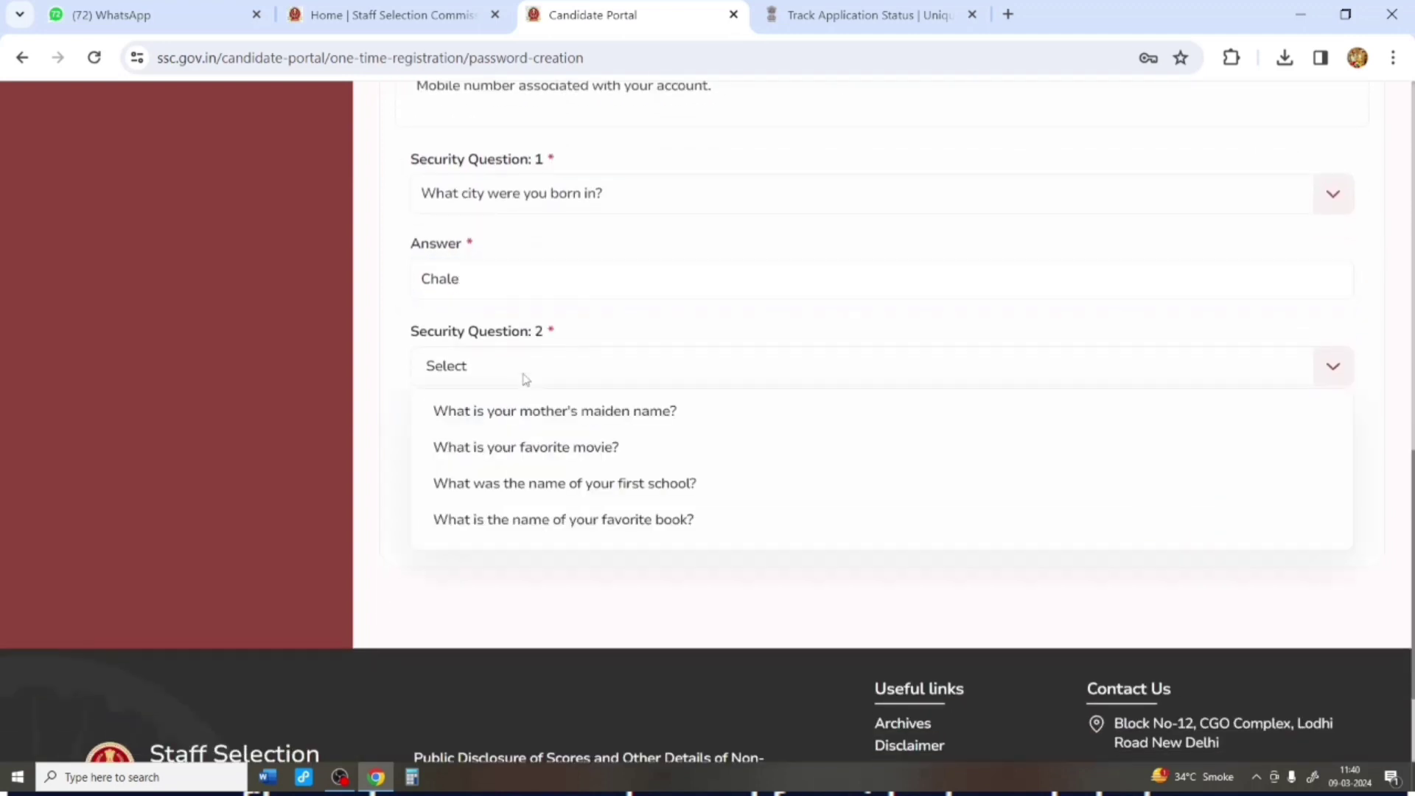
{"action": "left_click", "coordinate": [519, 421]}
{"action": "left_click", "coordinate": [498, 443]}
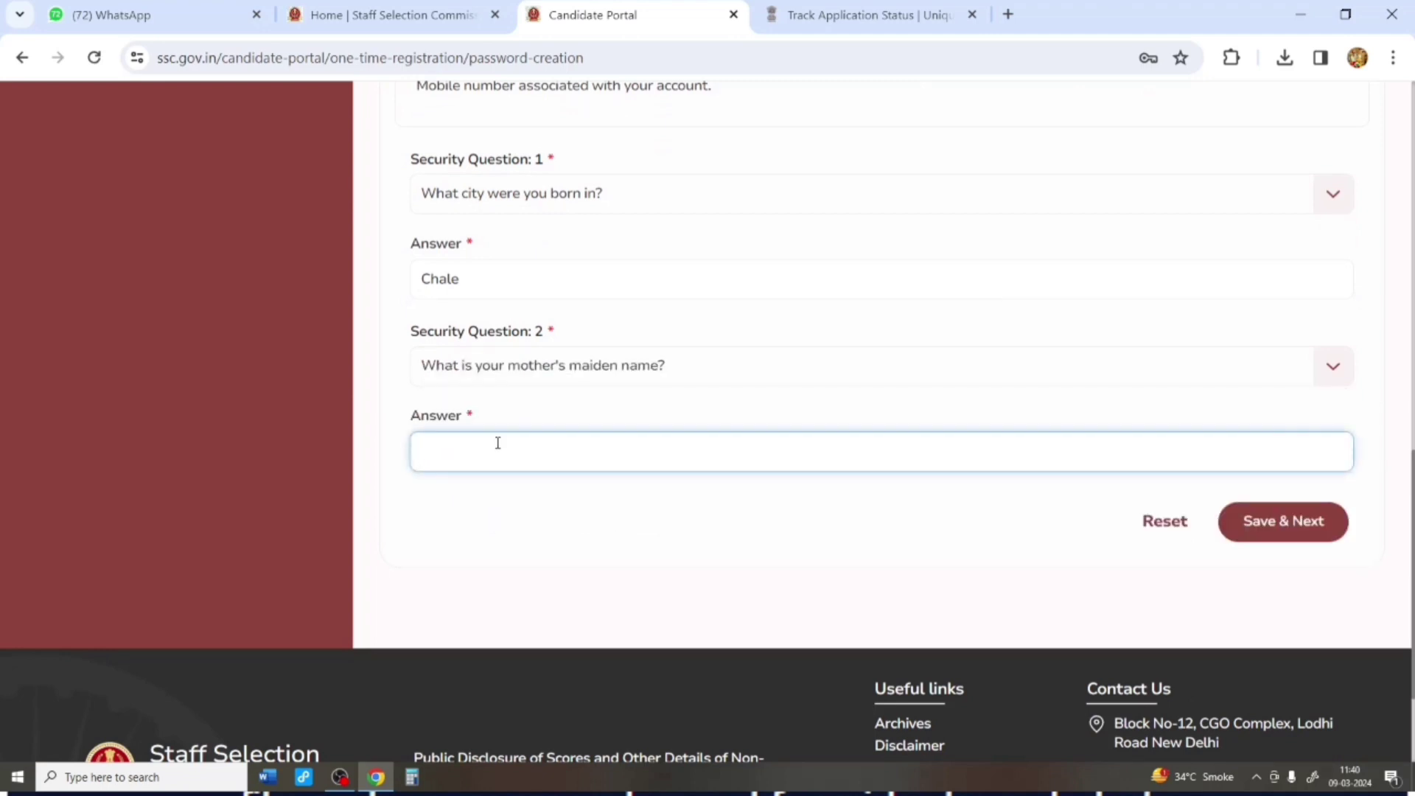
{"action": "left_click", "coordinate": [1245, 521]}
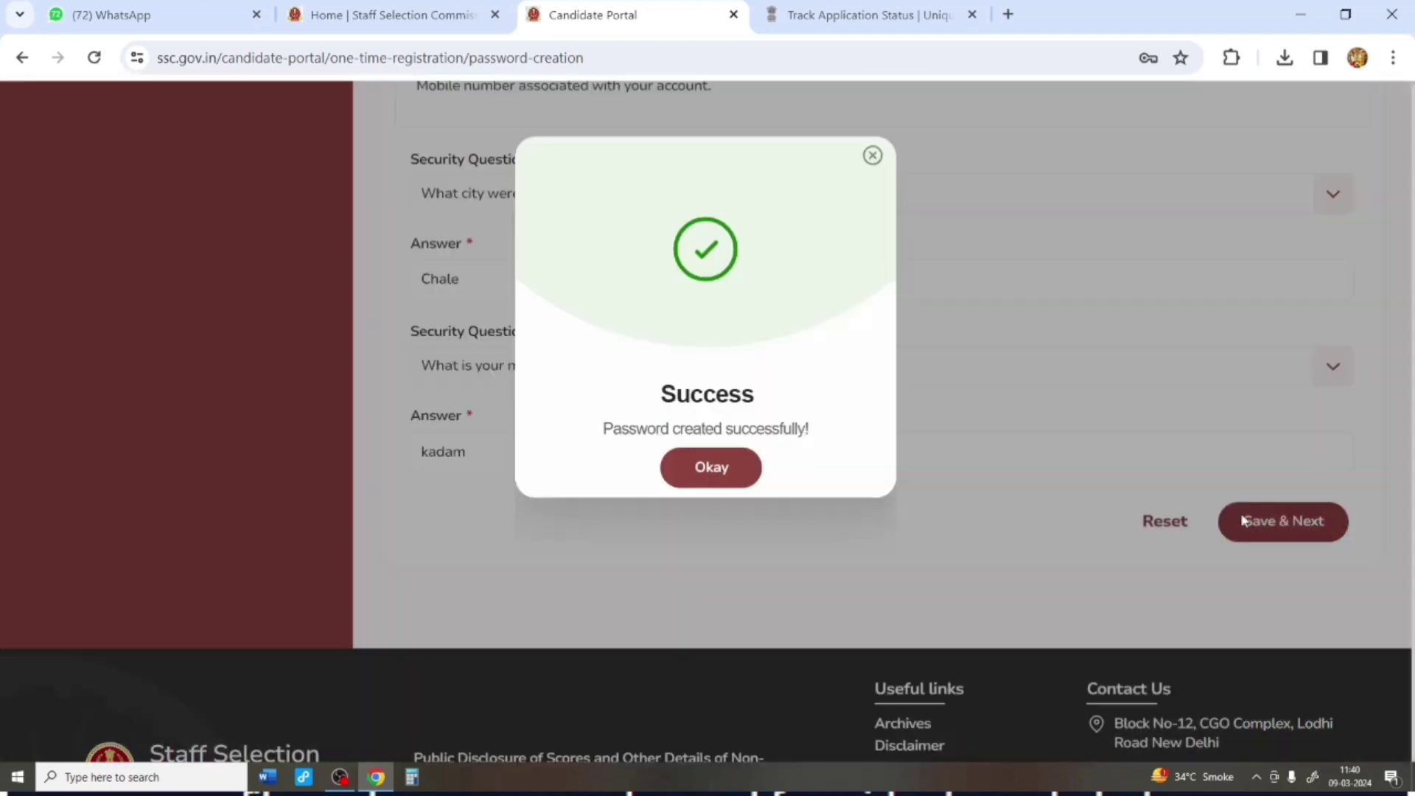
Log in with the application number, the new password and the captcha code
{"action": "left_click", "coordinate": [709, 471]}
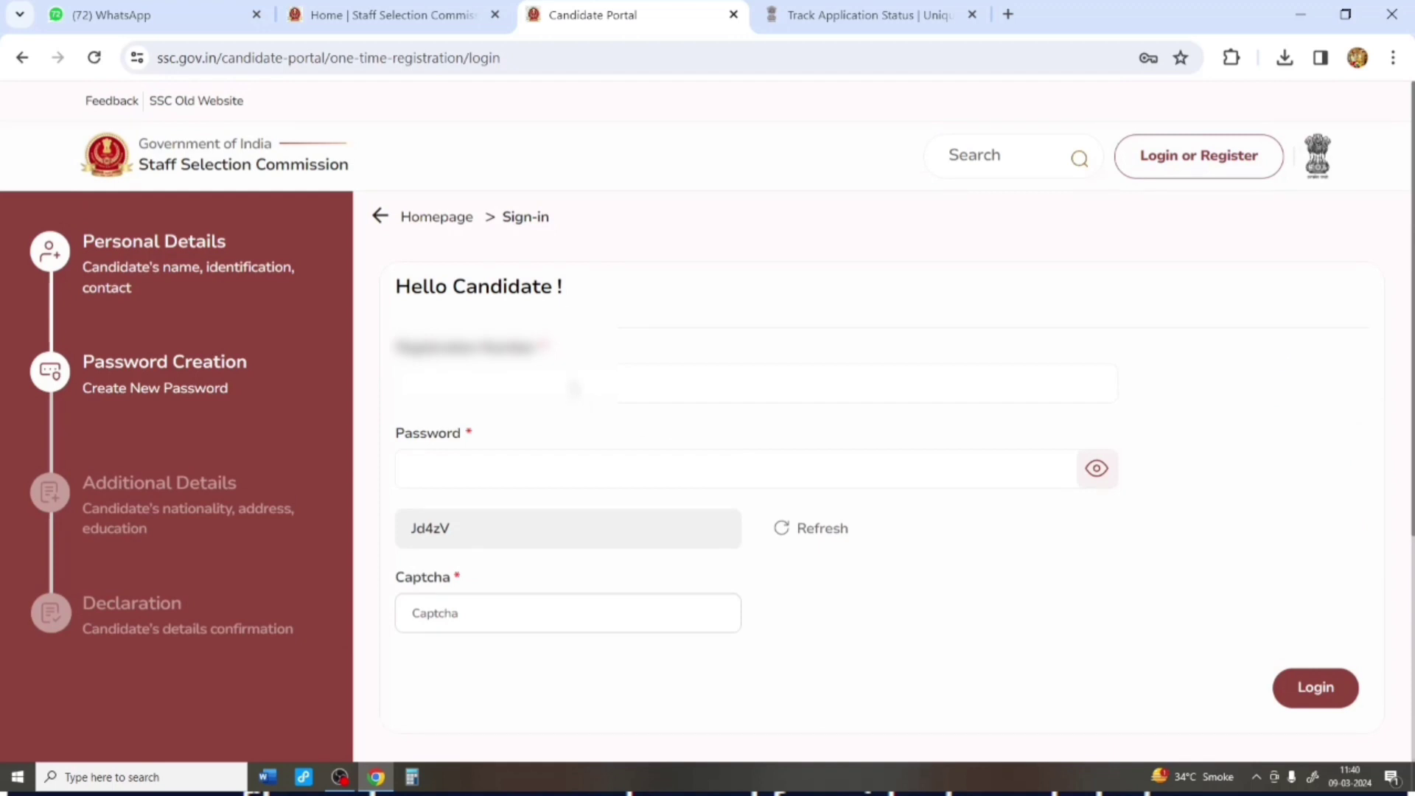
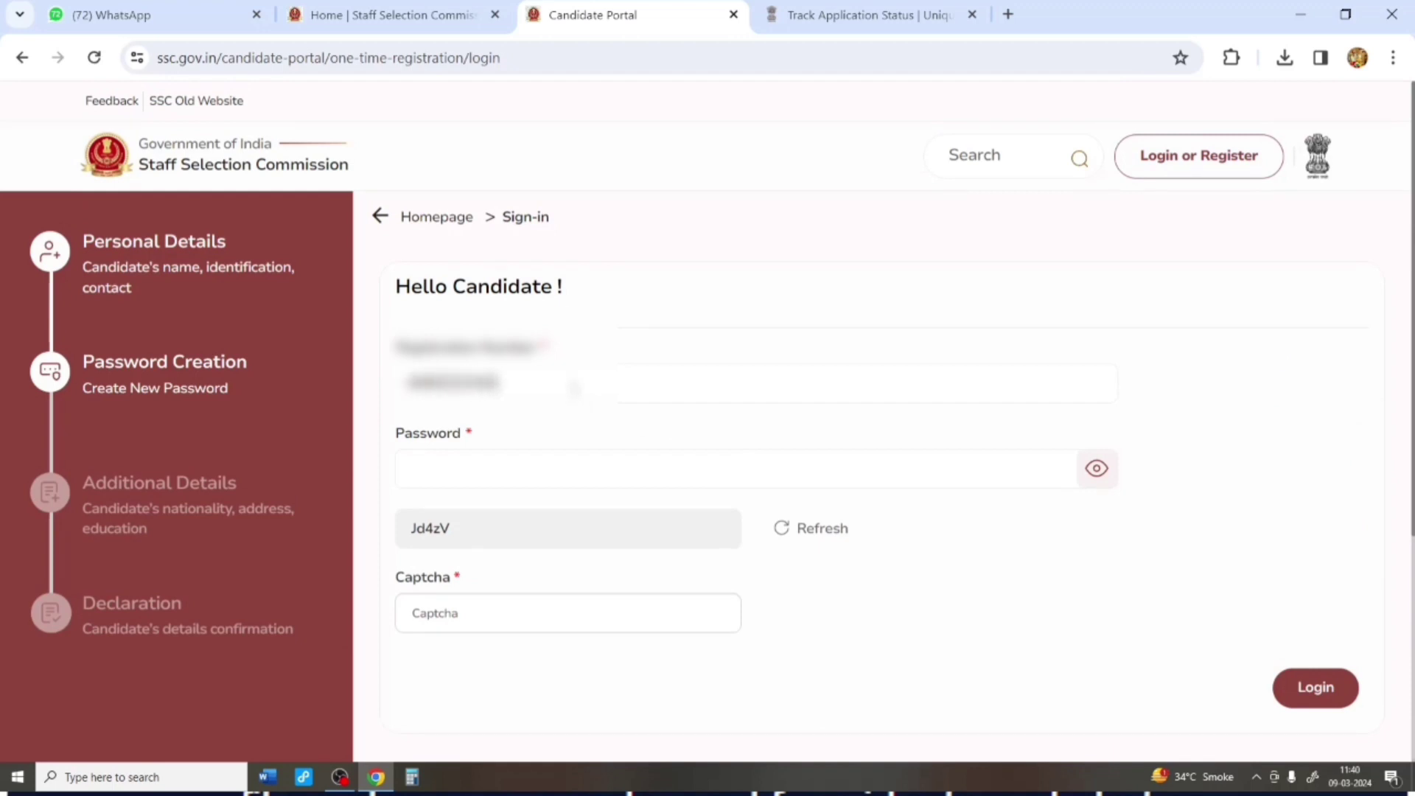
{"action": "left_click", "coordinate": [518, 455]}
{"action": "type", "text": "**********"}
{"action": "left_click", "coordinate": [493, 610]}
{"action": "type", "text": "VF"}
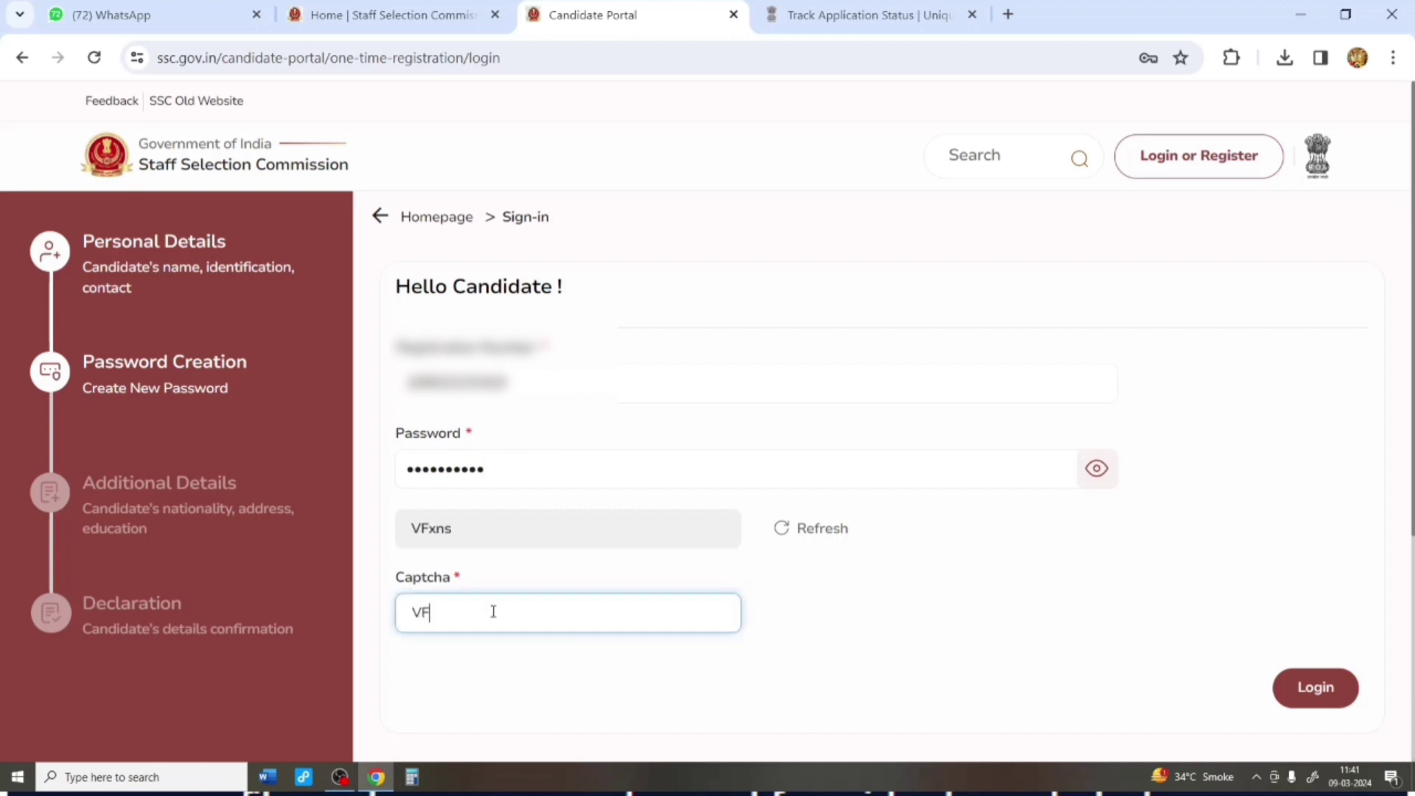
{"action": "type", "text": "xns"}
{"action": "left_click", "coordinate": [1301, 692]}
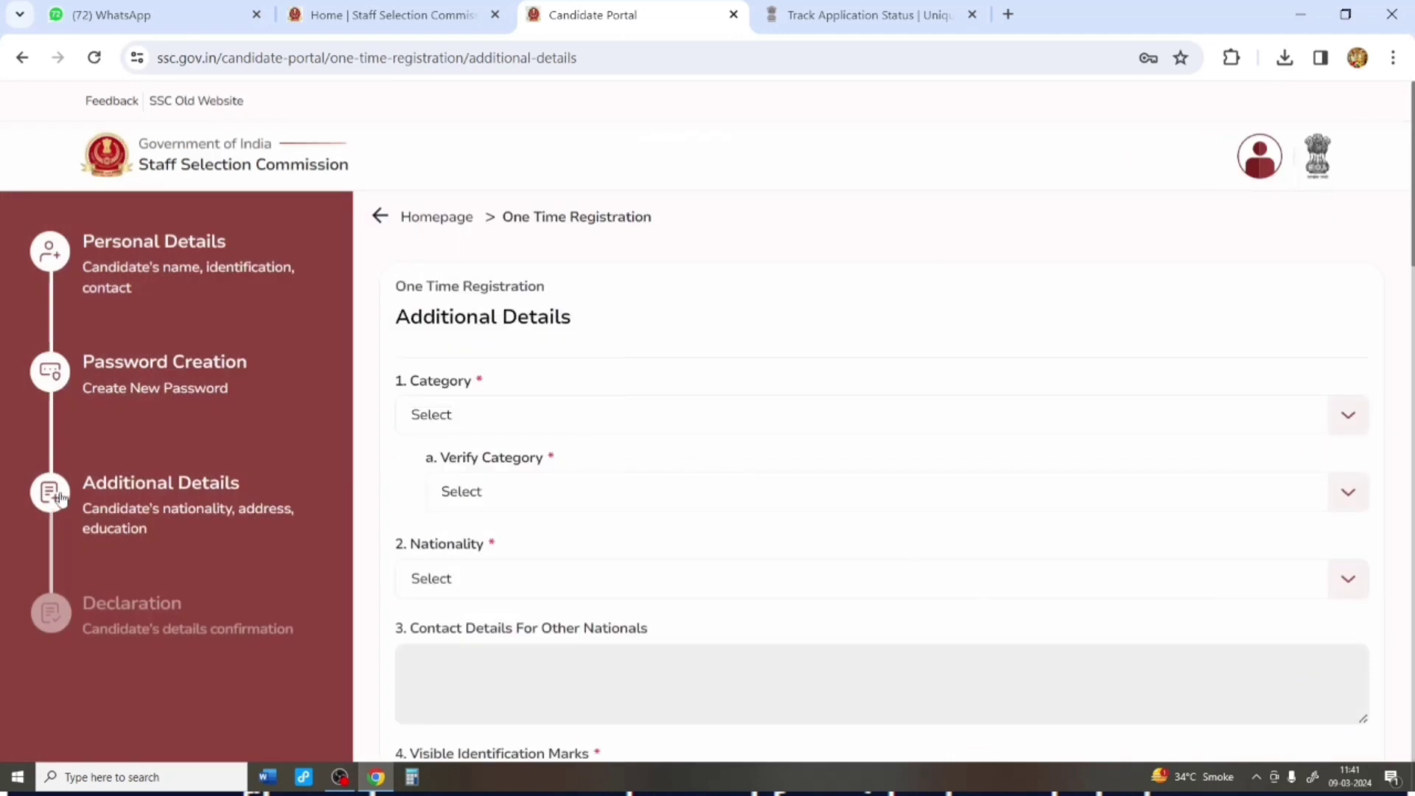
Set Category and Verify Category to UR and Nationality to Citizen Of India
{"action": "scroll", "coordinate": [521, 443], "scroll_direction": "down", "scroll_amount": 3}
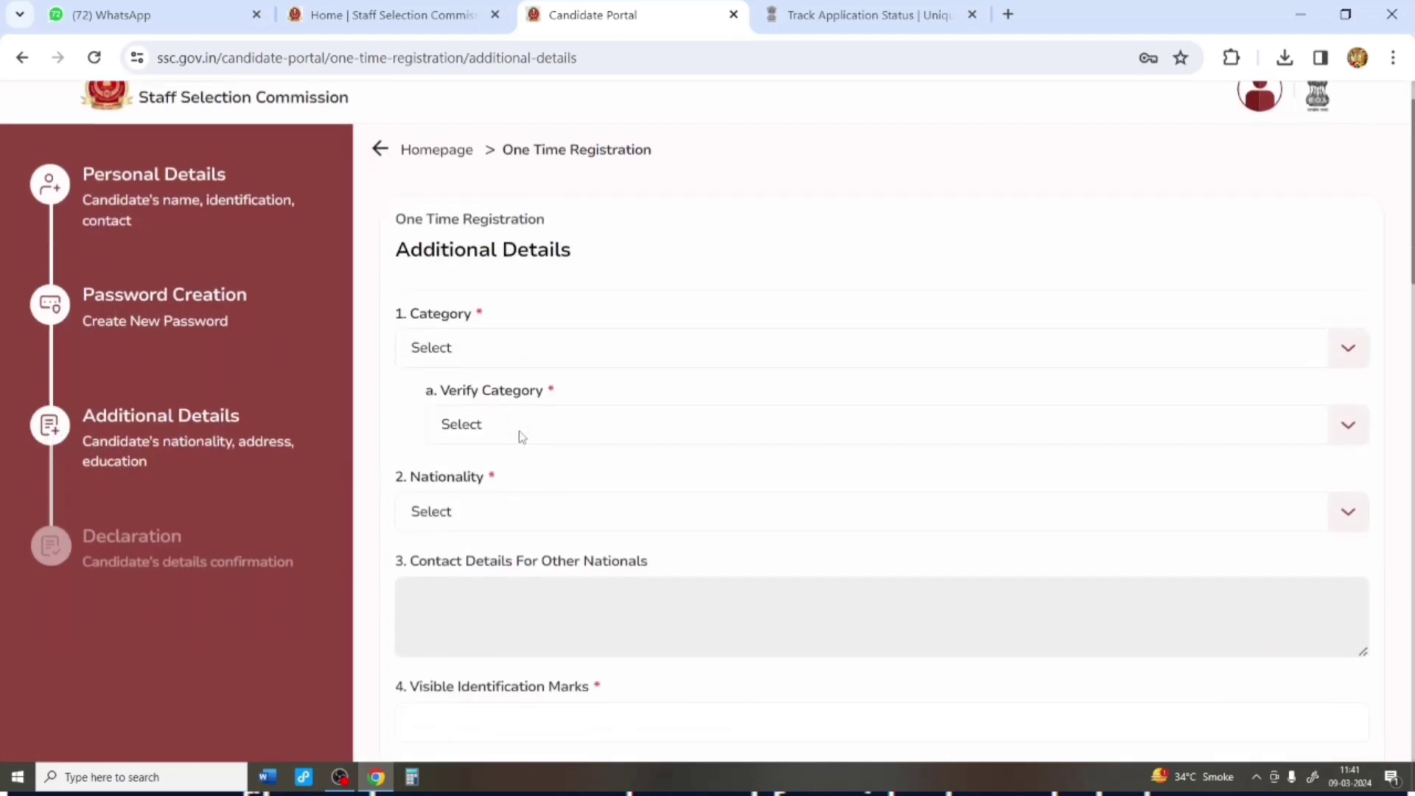
{"action": "left_click", "coordinate": [473, 213]}
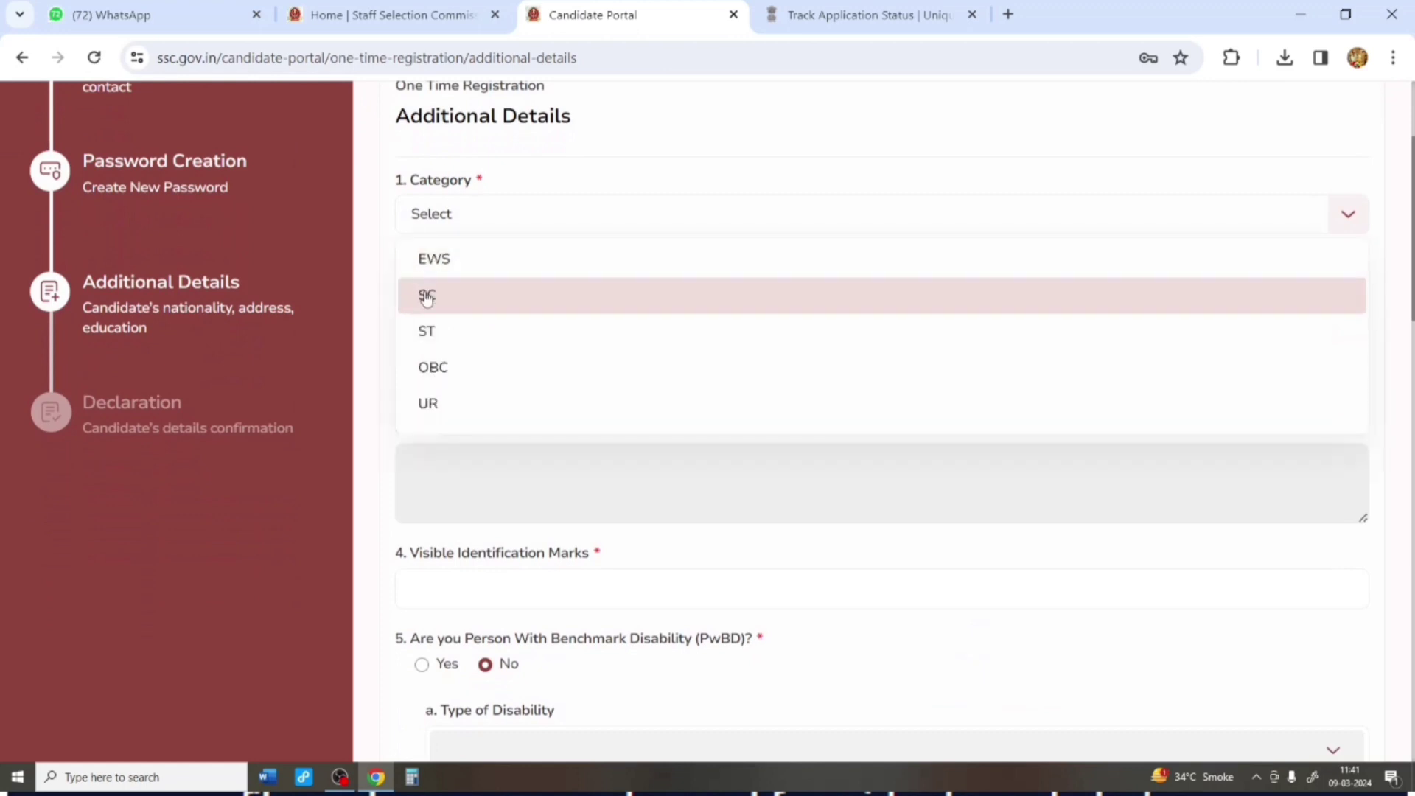
{"action": "left_click", "coordinate": [428, 405]}
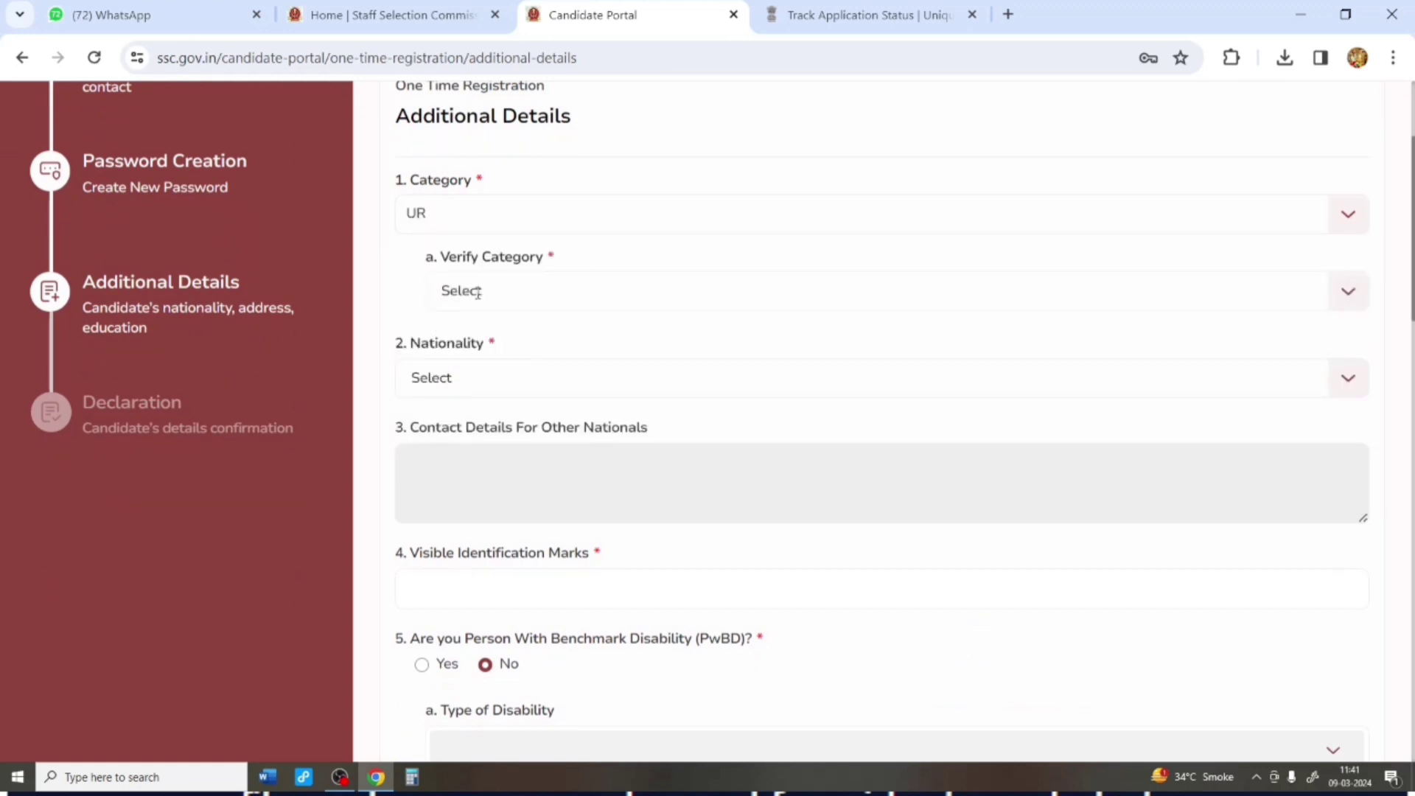
{"action": "left_click", "coordinate": [465, 290]}
{"action": "left_click", "coordinate": [467, 480]}
{"action": "left_click", "coordinate": [469, 385]}
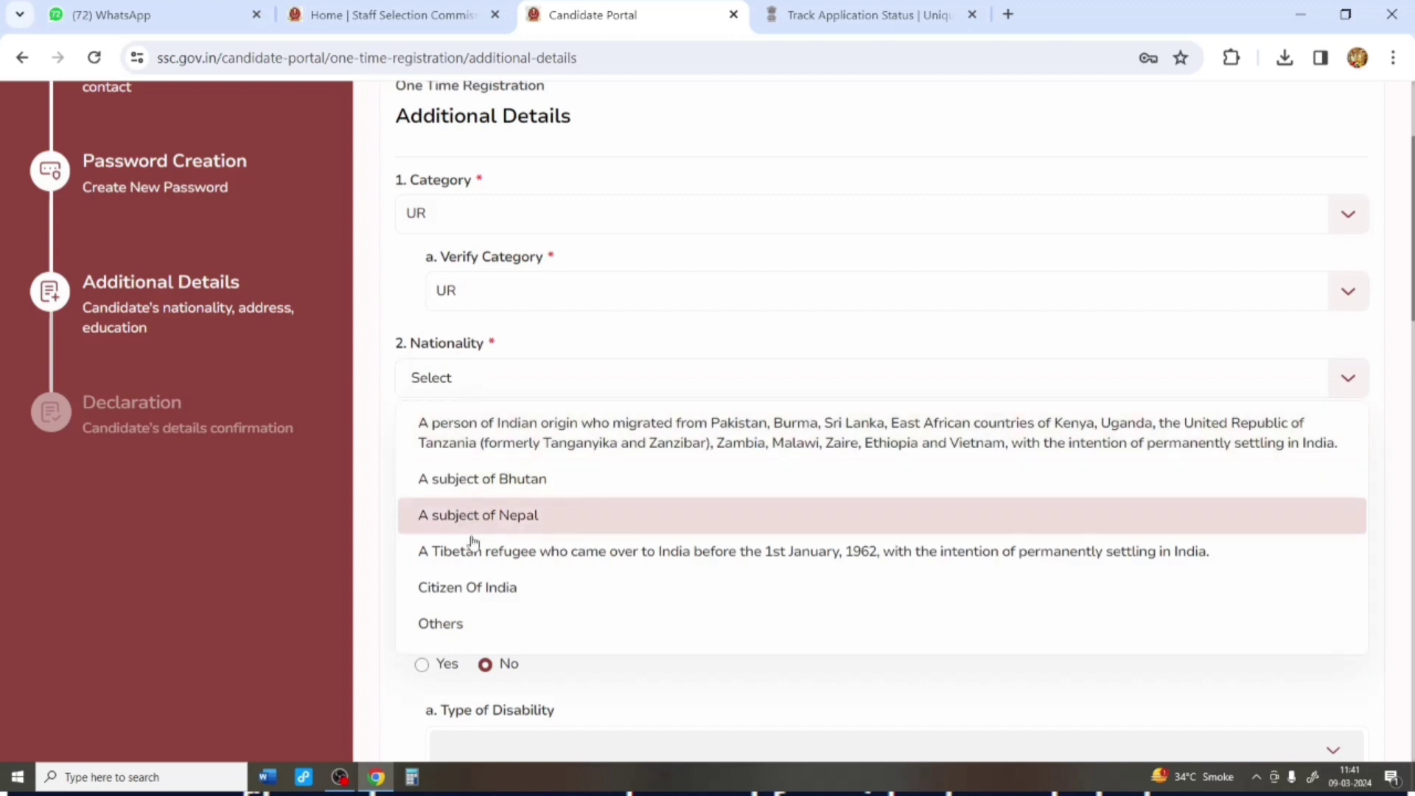
{"action": "left_click", "coordinate": [464, 590]}
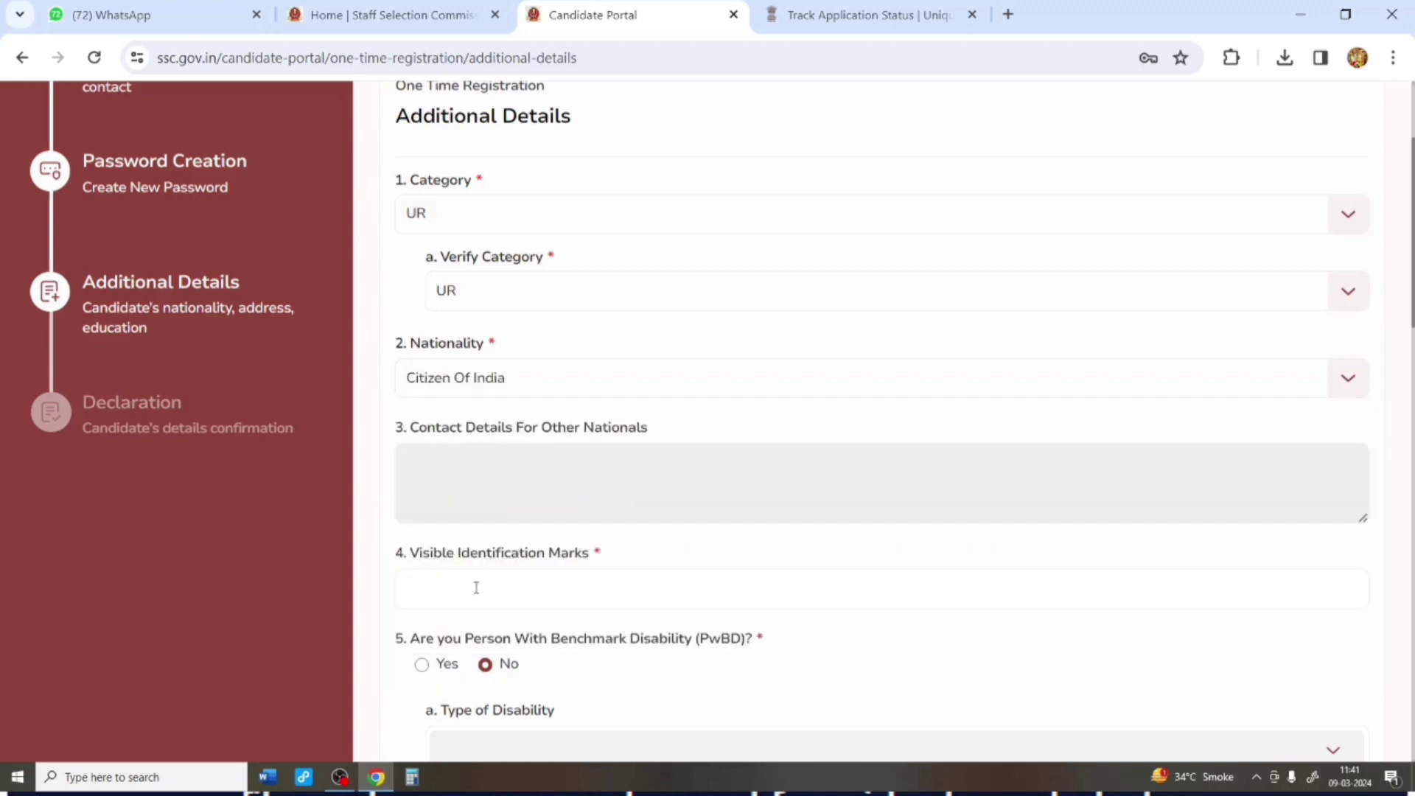
Enter 'BLACK SPOT ON RIGHTHAND THUMB' as the visible identification mark
{"action": "scroll", "coordinate": [493, 504], "scroll_direction": "down", "scroll_amount": 1}
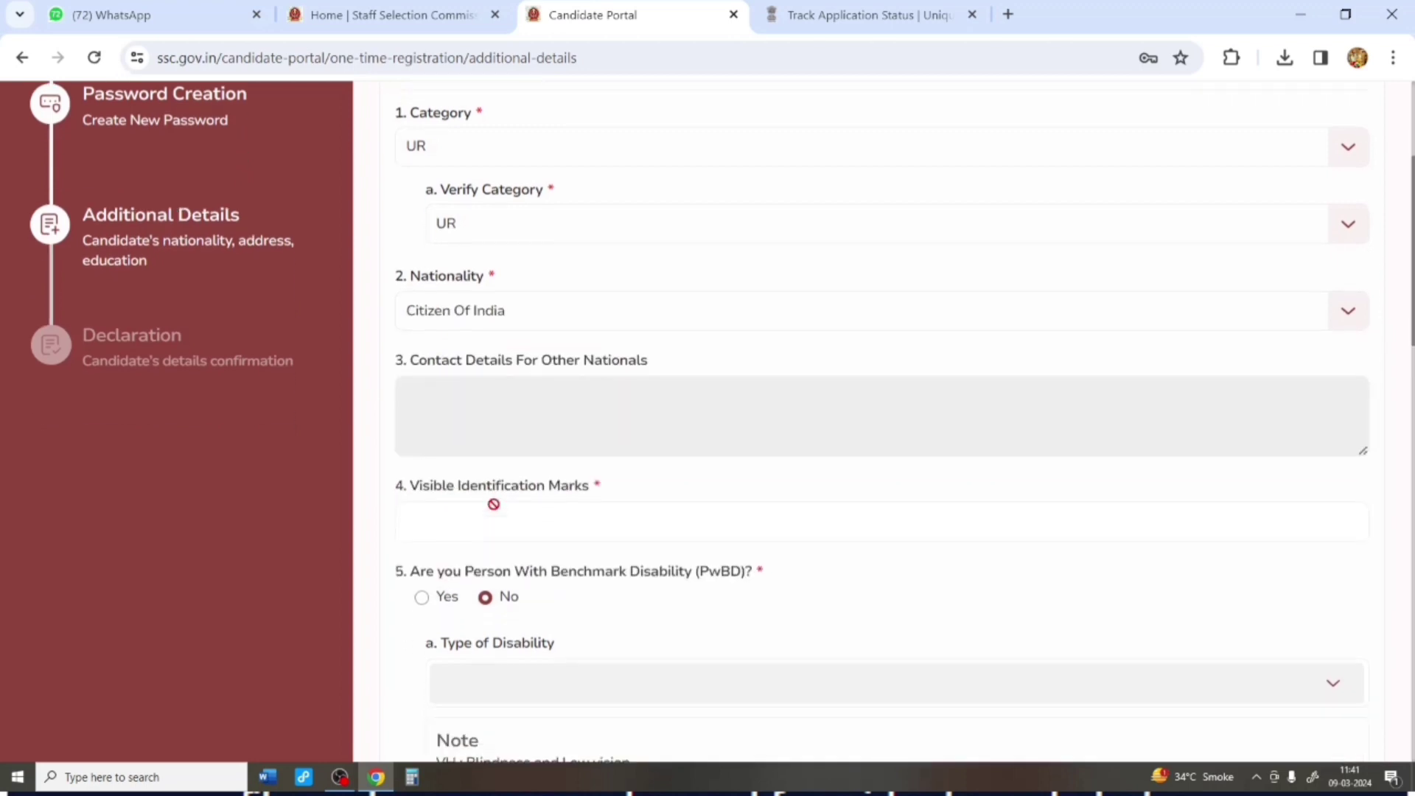
{"action": "left_click", "coordinate": [494, 491]}
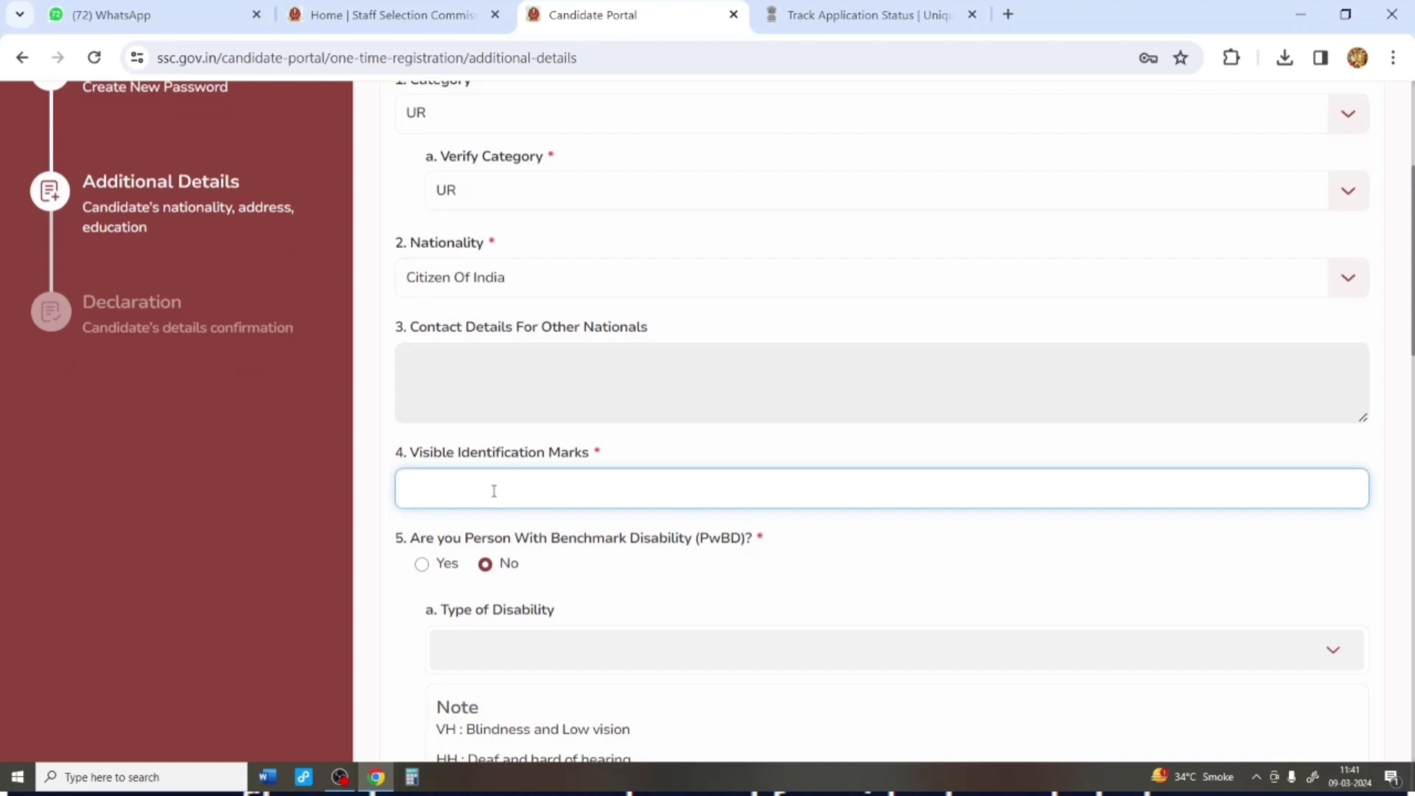
{"action": "type", "text": "LACK SPOT ON RIGH"}
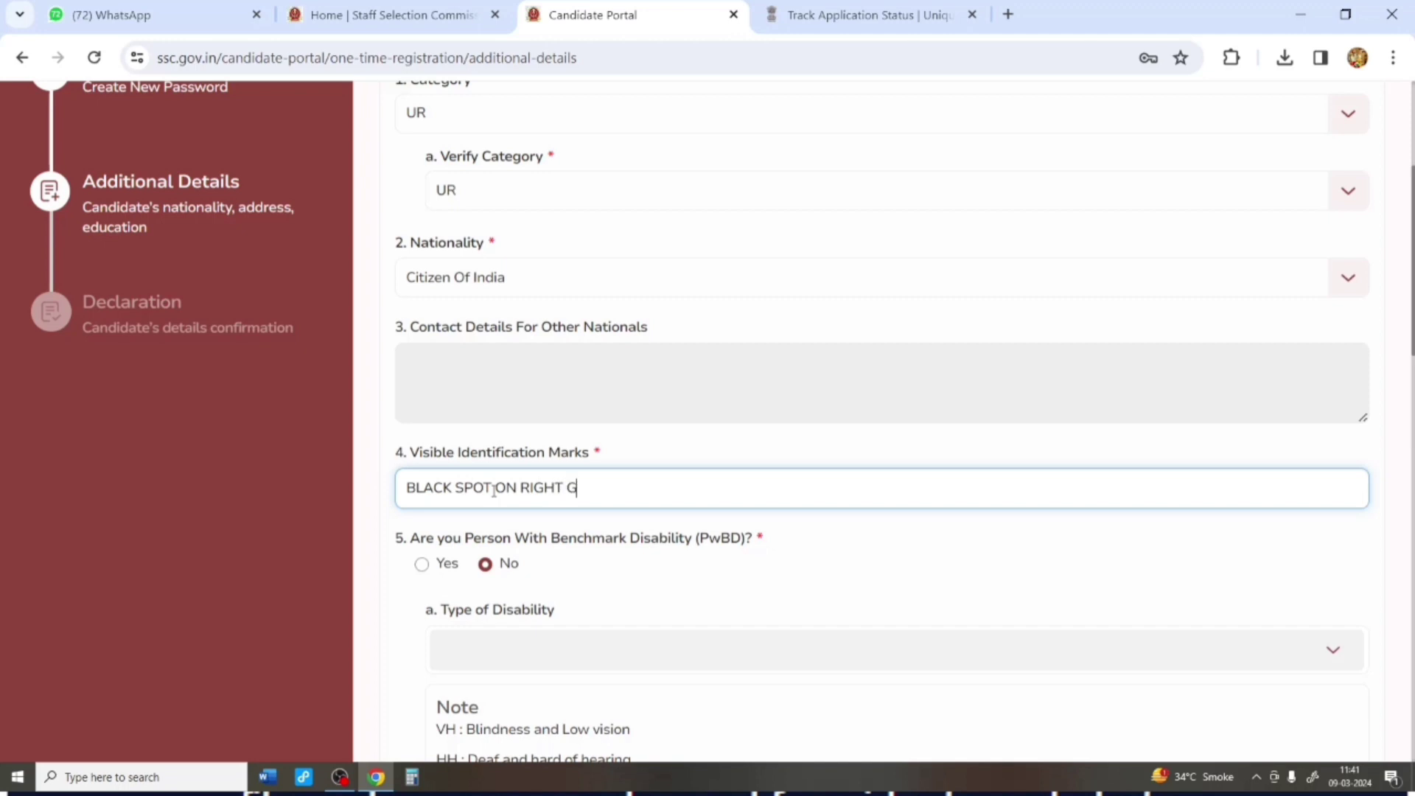
{"action": "type", "text": "THAND THUMB"}
{"action": "scroll", "coordinate": [610, 566], "scroll_direction": "down", "scroll_amount": 4}
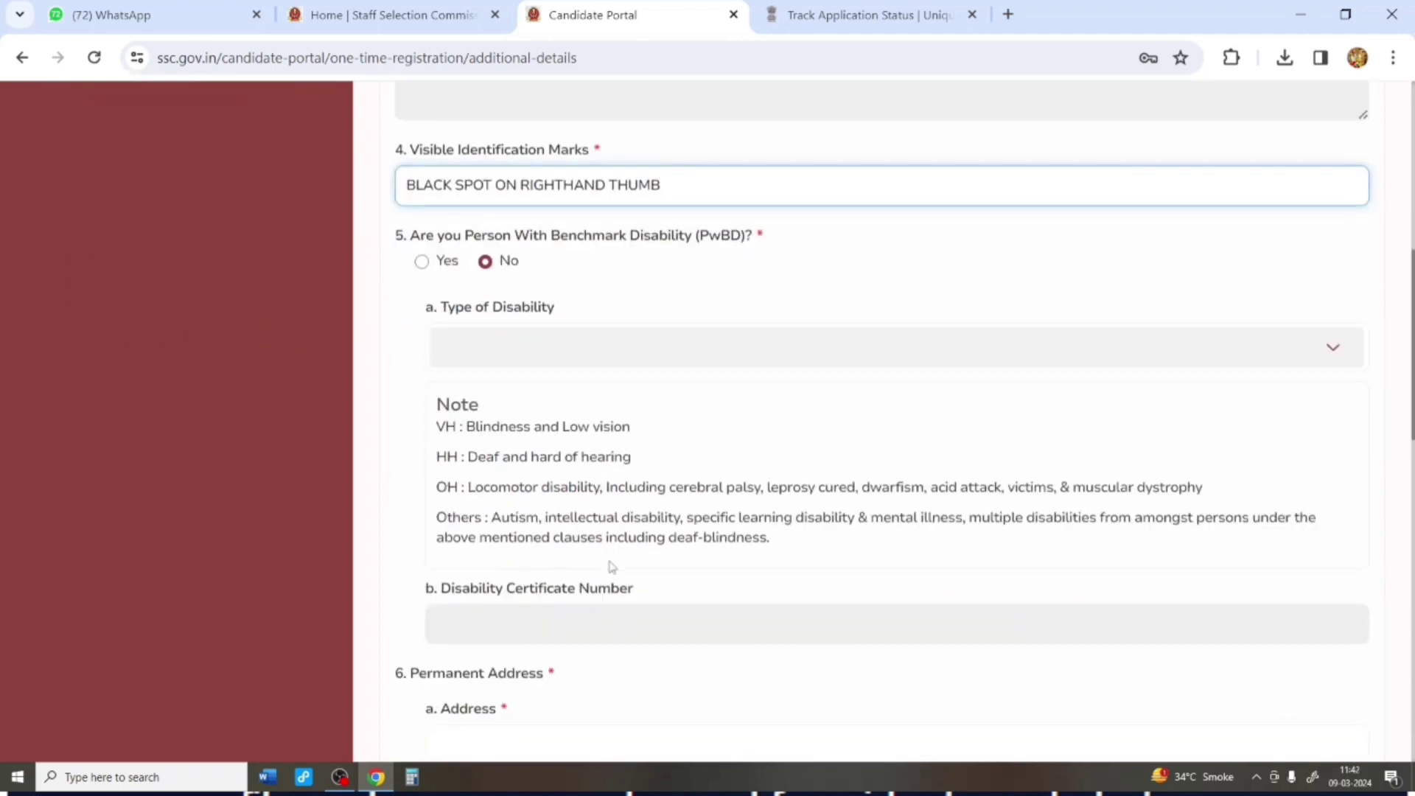
Fill the permanent address with state Maharashtra, district Solapur, and its pin code
{"action": "scroll", "coordinate": [611, 565], "scroll_direction": "down", "scroll_amount": 5}
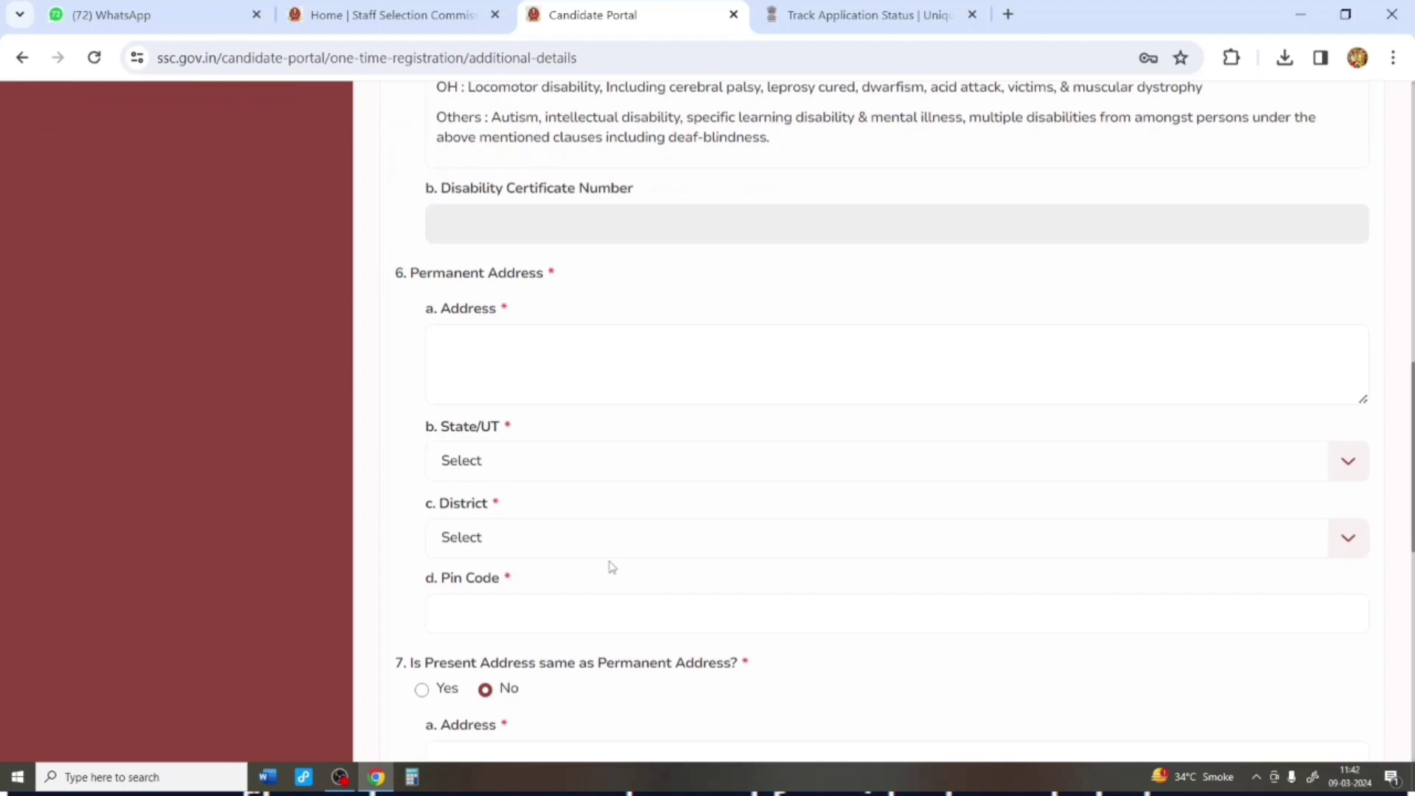
{"action": "scroll", "coordinate": [611, 565], "scroll_direction": "down", "scroll_amount": 1}
{"action": "left_click", "coordinate": [511, 258]}
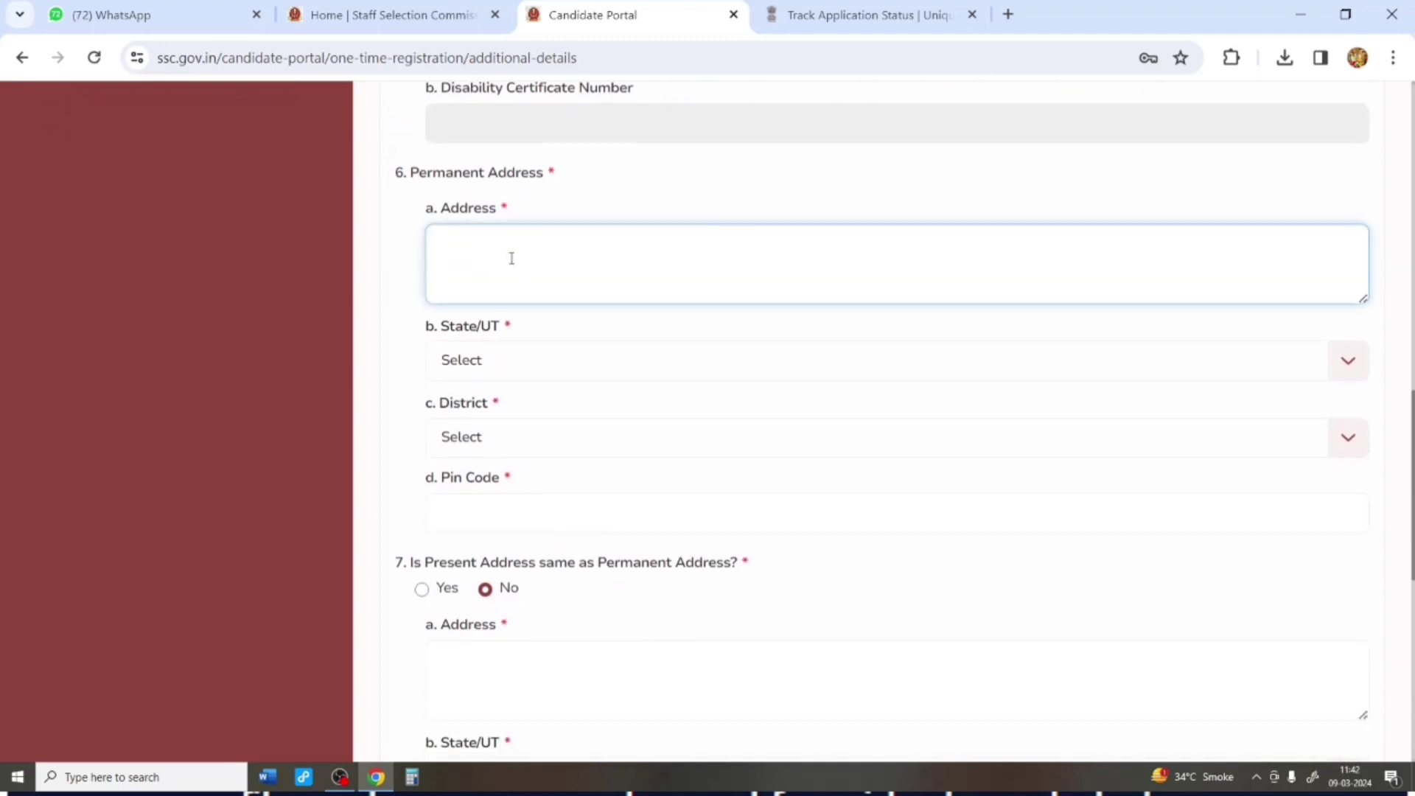
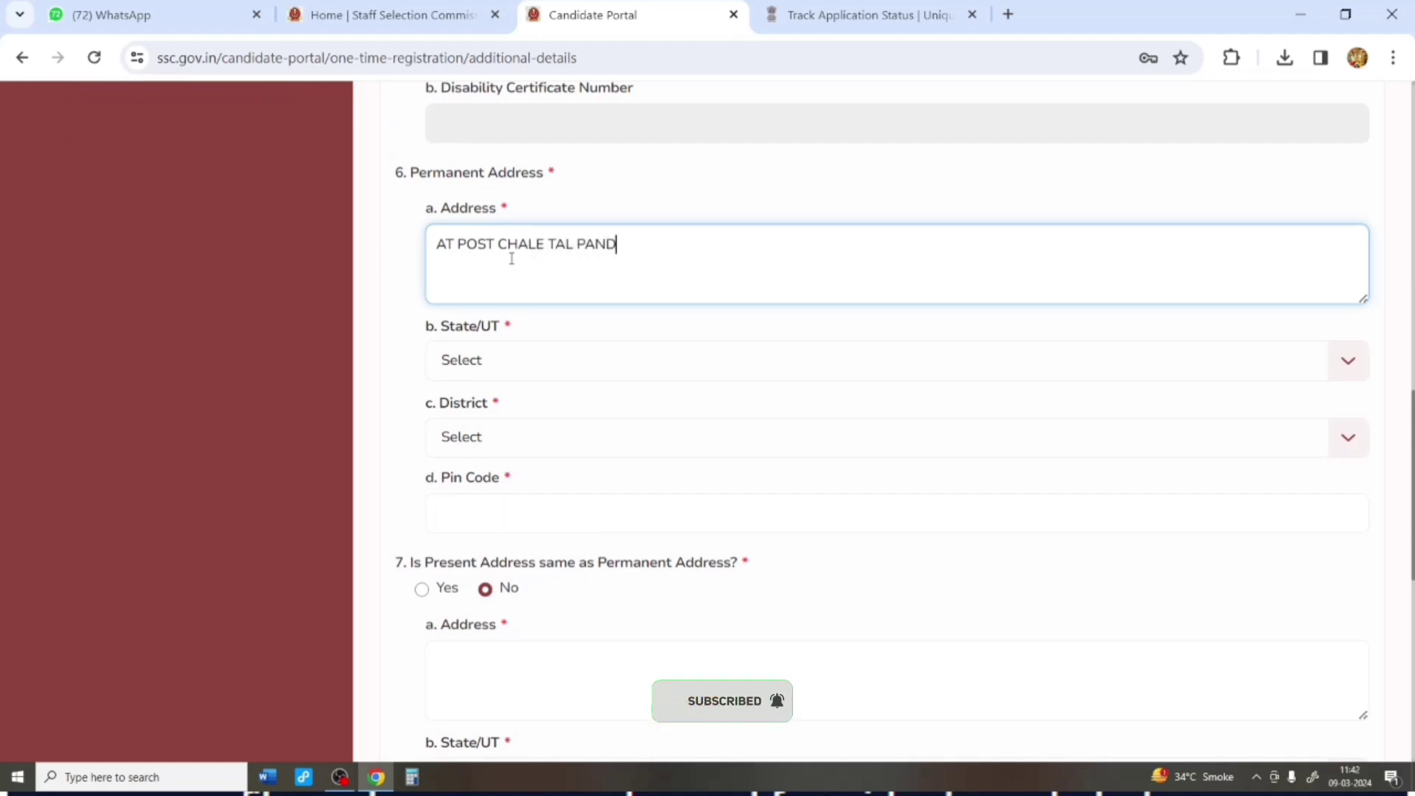
{"action": "left_click", "coordinate": [516, 360]}
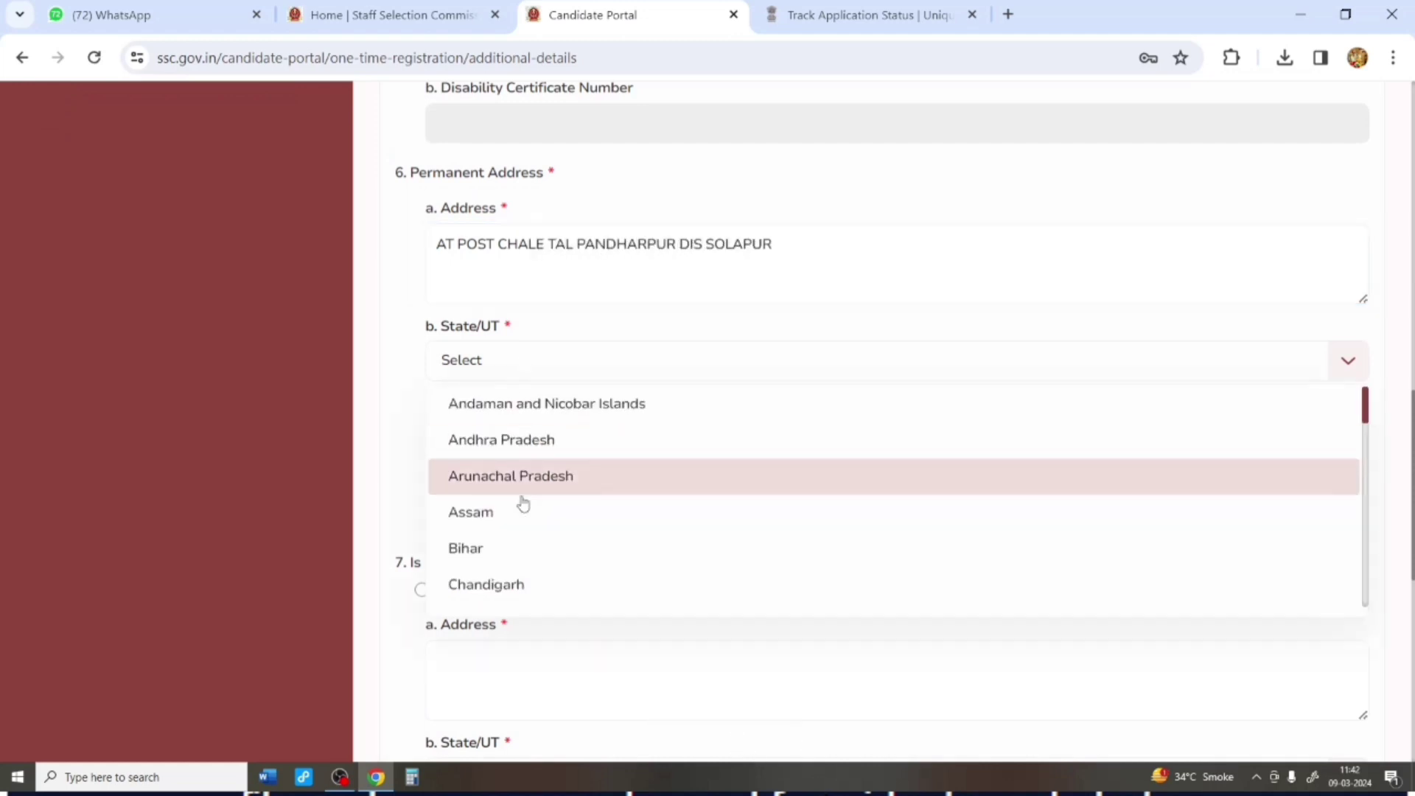
{"action": "scroll", "coordinate": [516, 516], "scroll_direction": "down", "scroll_amount": 5}
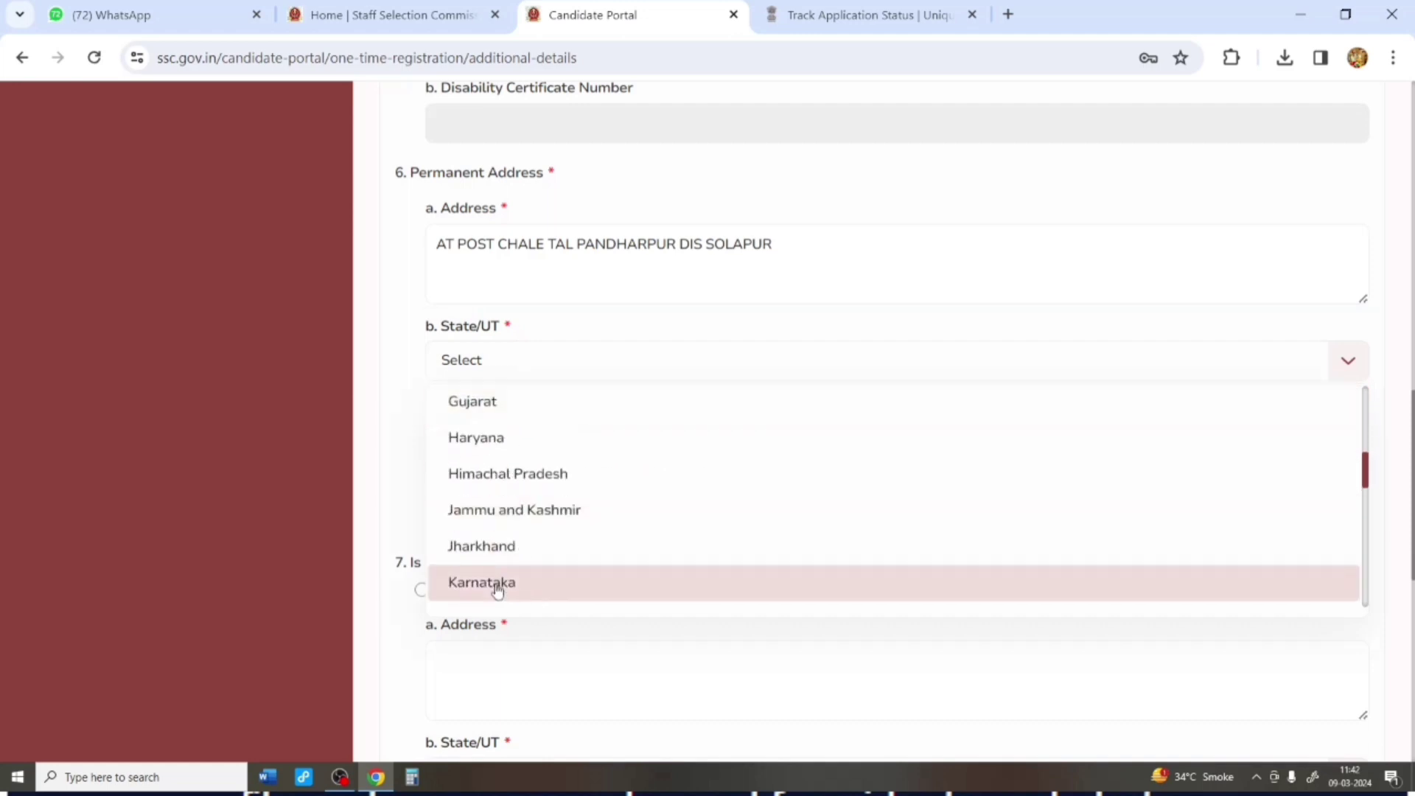
{"action": "scroll", "coordinate": [497, 586], "scroll_direction": "down", "scroll_amount": 4}
{"action": "left_click", "coordinate": [495, 459]}
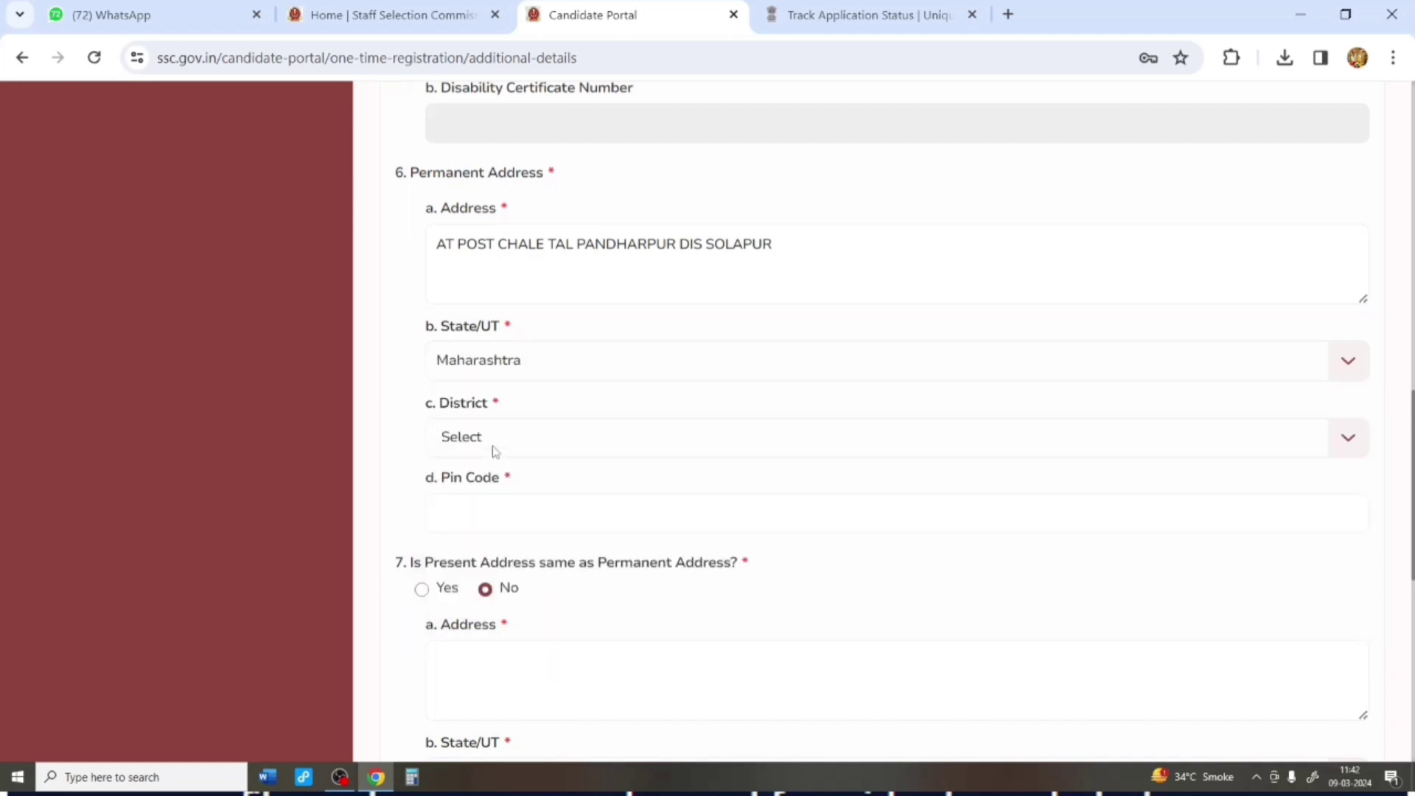
{"action": "left_click", "coordinate": [495, 451]}
{"action": "scroll", "coordinate": [493, 561], "scroll_direction": "down", "scroll_amount": 10}
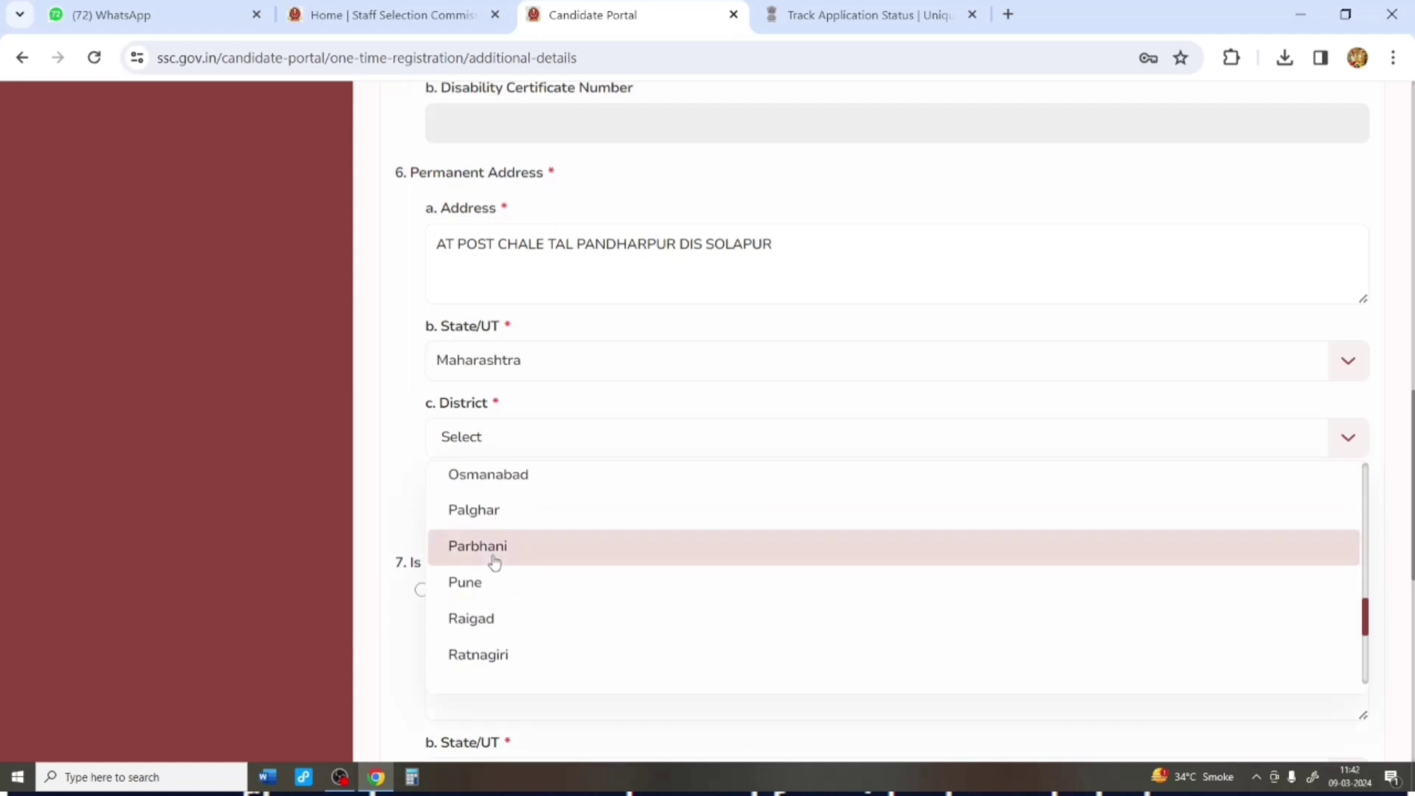
{"action": "scroll", "coordinate": [490, 618], "scroll_direction": "down", "scroll_amount": 3}
{"action": "left_click", "coordinate": [485, 596]}
{"action": "left_click", "coordinate": [500, 504]}
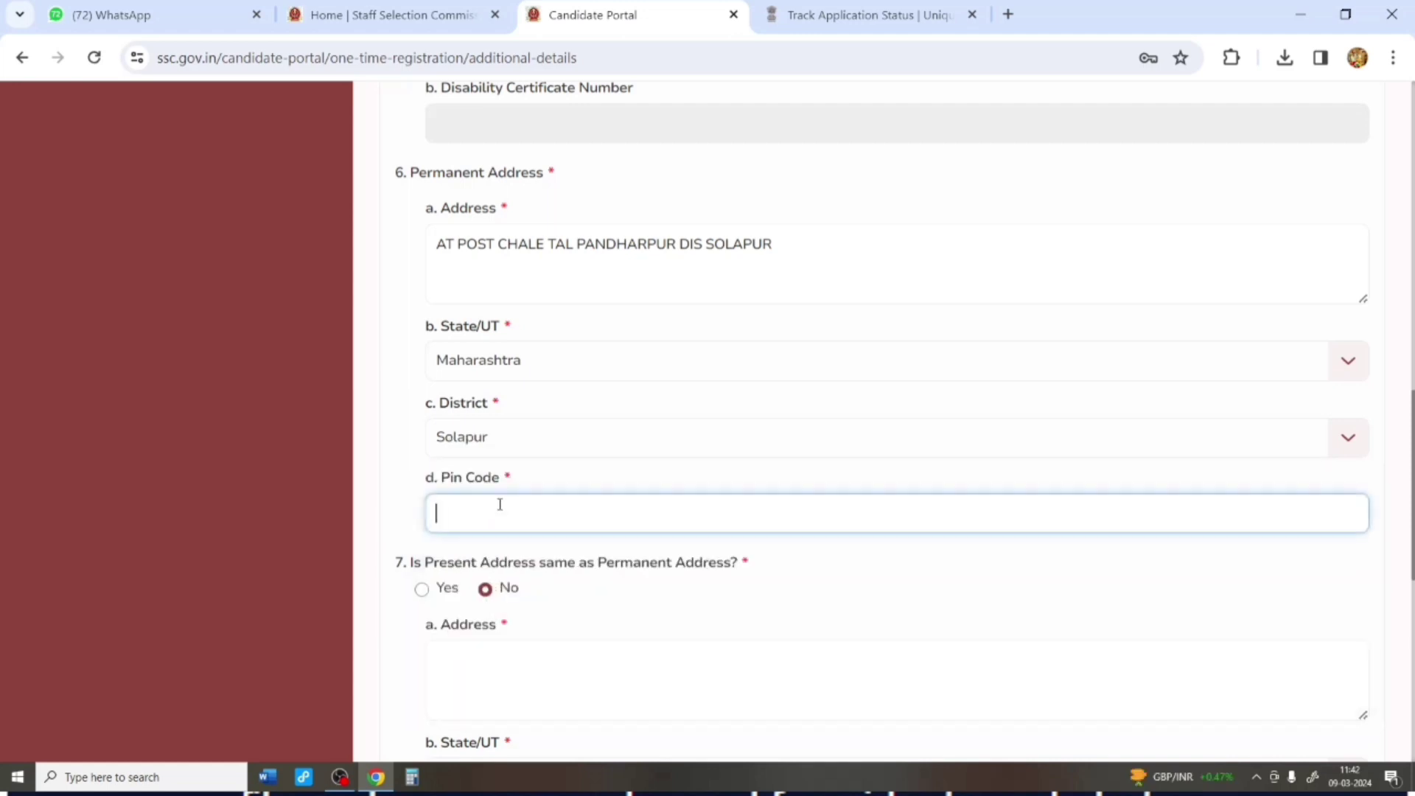
{"action": "type", "text": "413304"}
Mark the present address as same as permanent and save the additional details
{"action": "scroll", "coordinate": [564, 505], "scroll_direction": "down", "scroll_amount": 2}
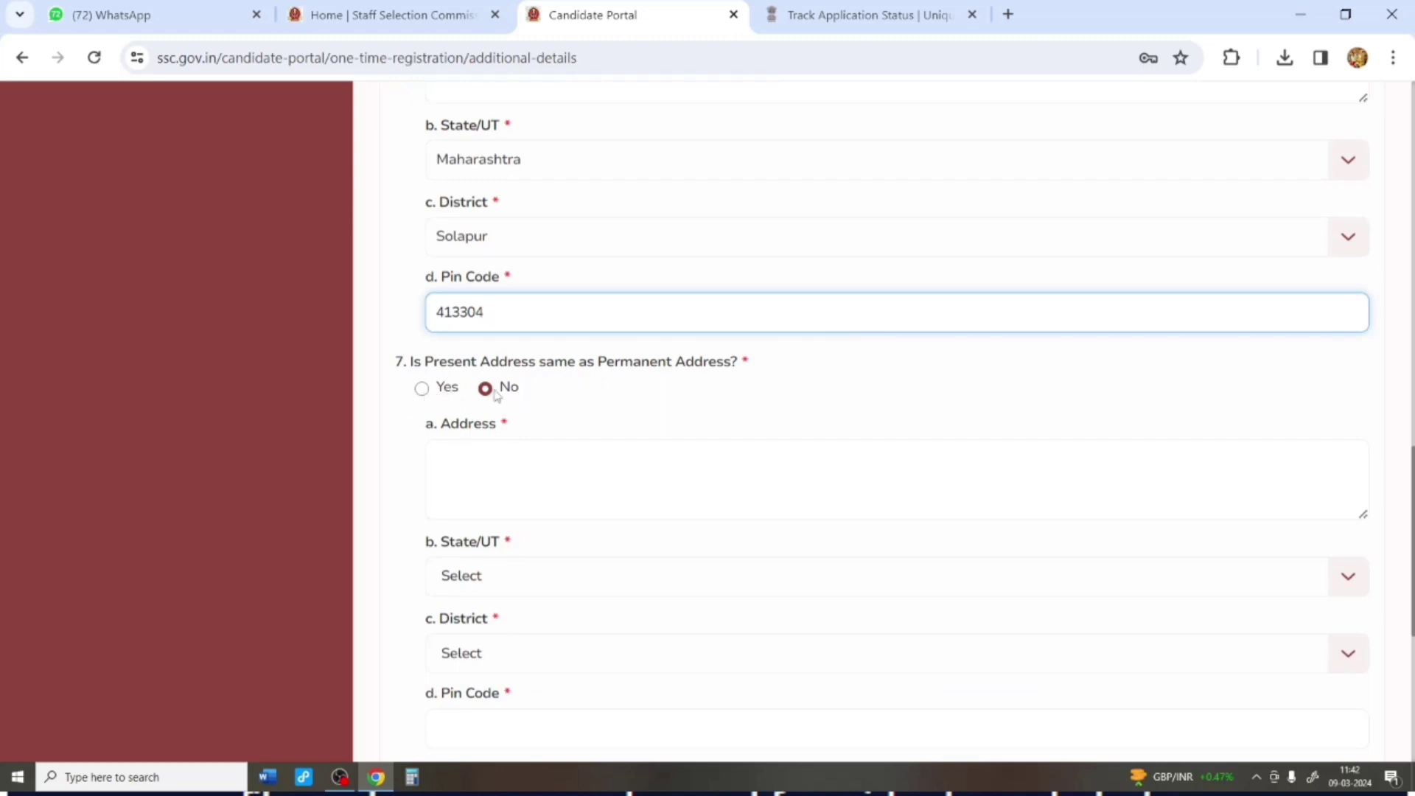
{"action": "left_click", "coordinate": [422, 390]}
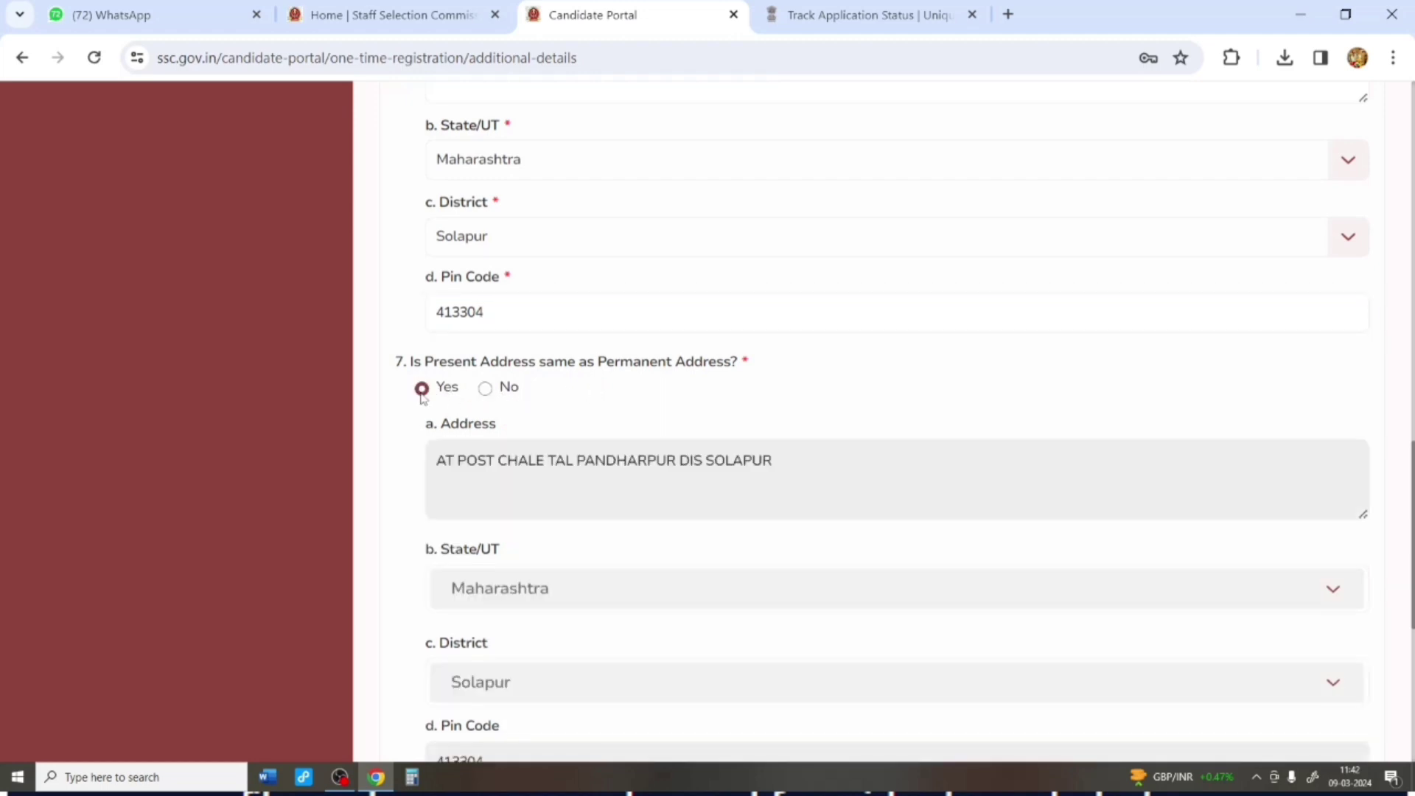
{"action": "scroll", "coordinate": [538, 500], "scroll_direction": "down", "scroll_amount": 3}
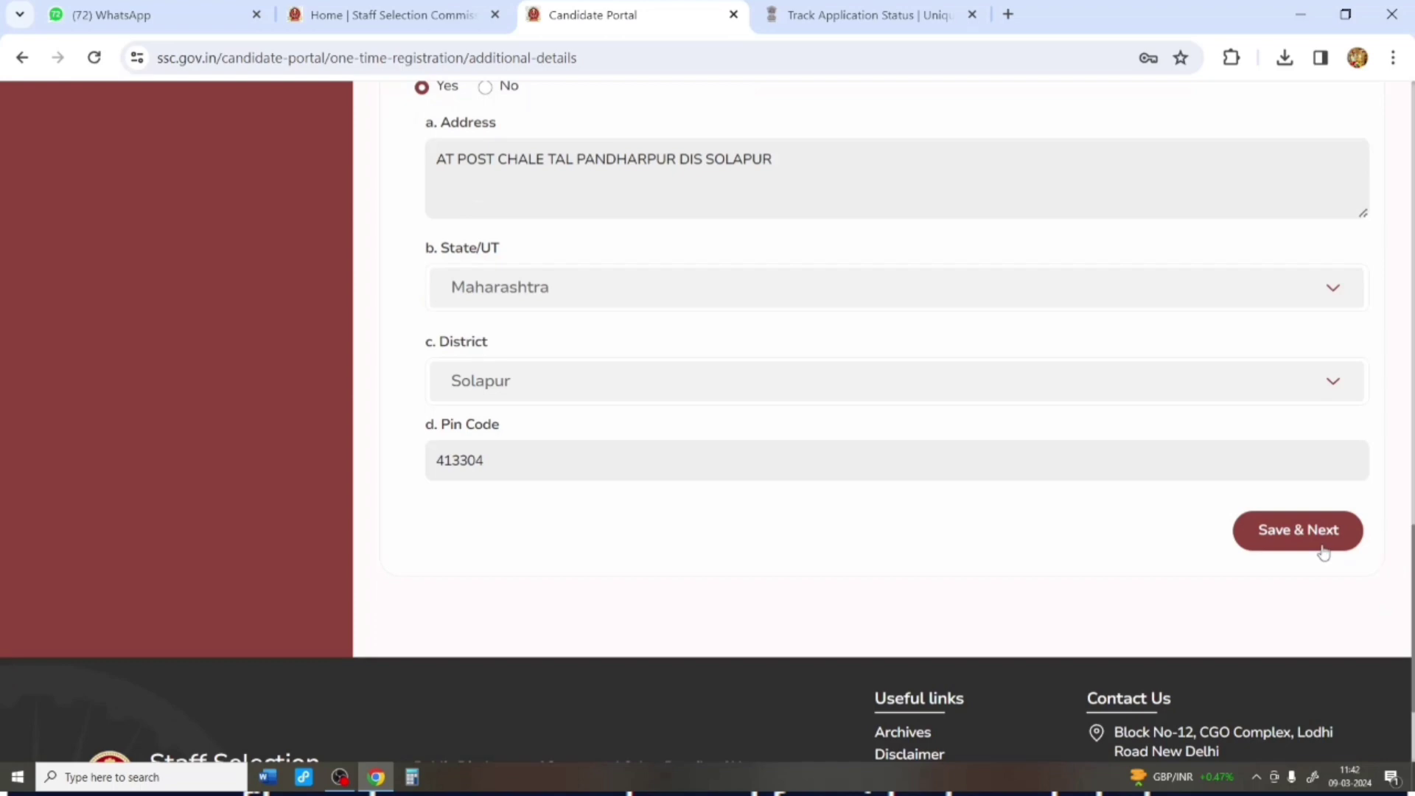
{"action": "left_click", "coordinate": [1323, 548]}
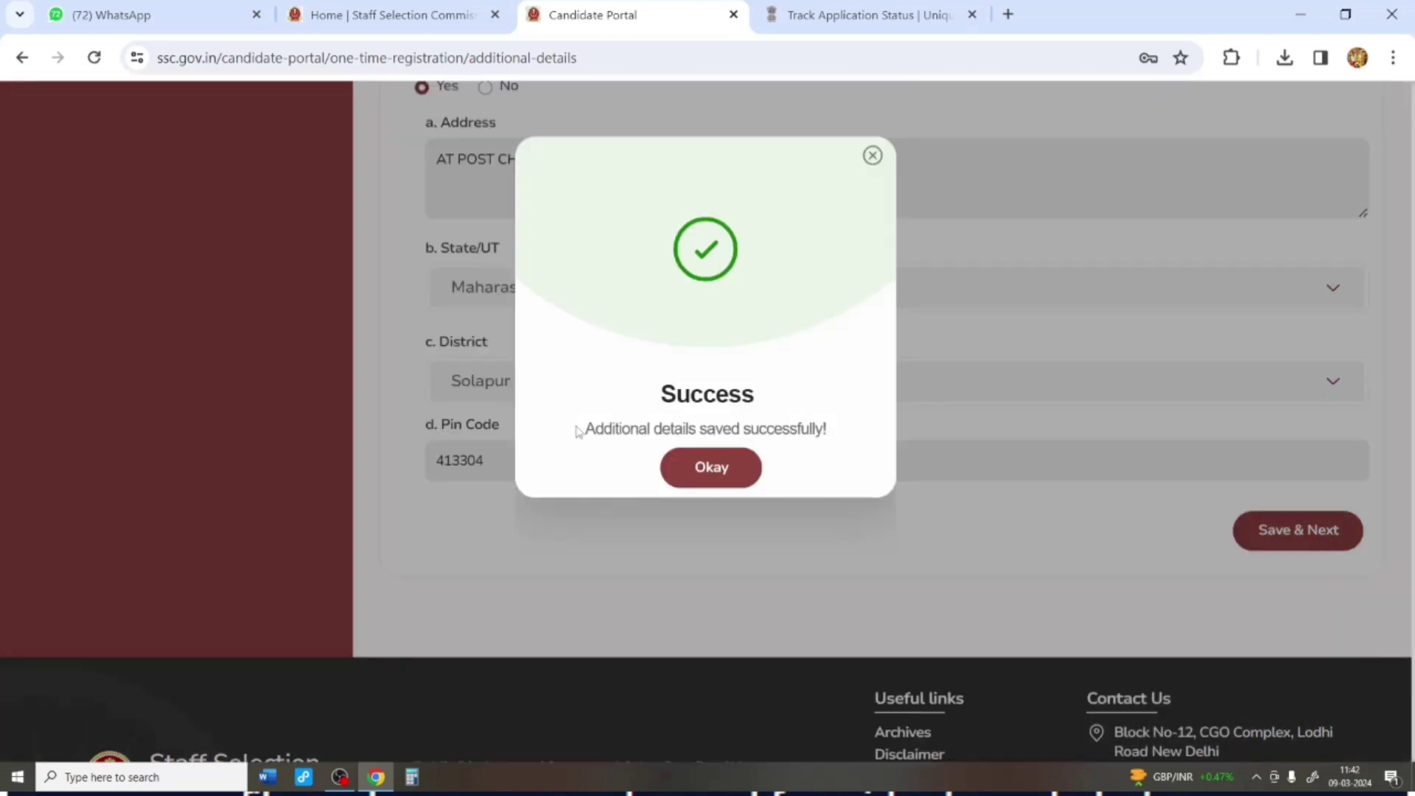
Dismiss the saved confirmation and tick 'I Agree for the above Terms & Conditions'
{"action": "left_click", "coordinate": [726, 467]}
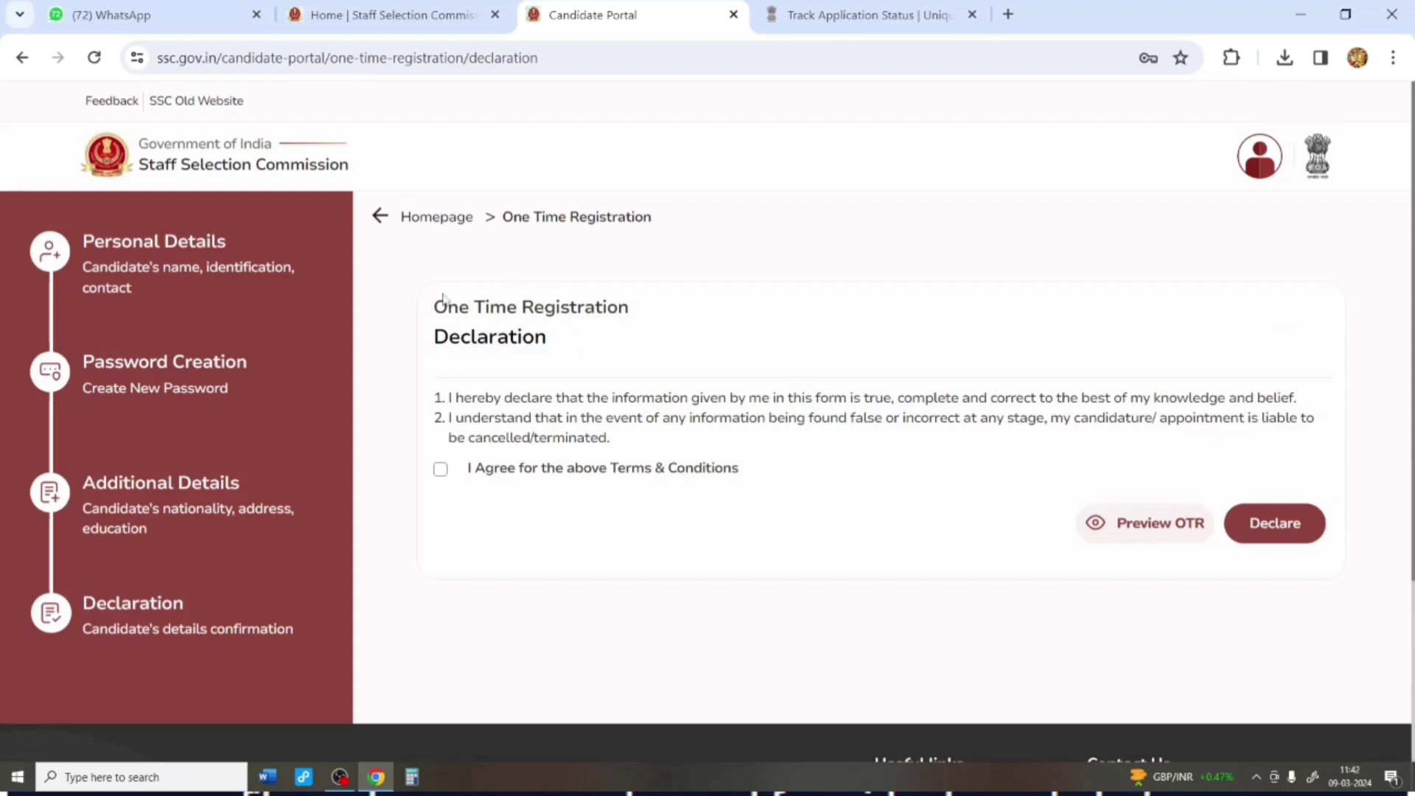
{"action": "left_click", "coordinate": [441, 470]}
{"action": "left_click", "coordinate": [1162, 524]}
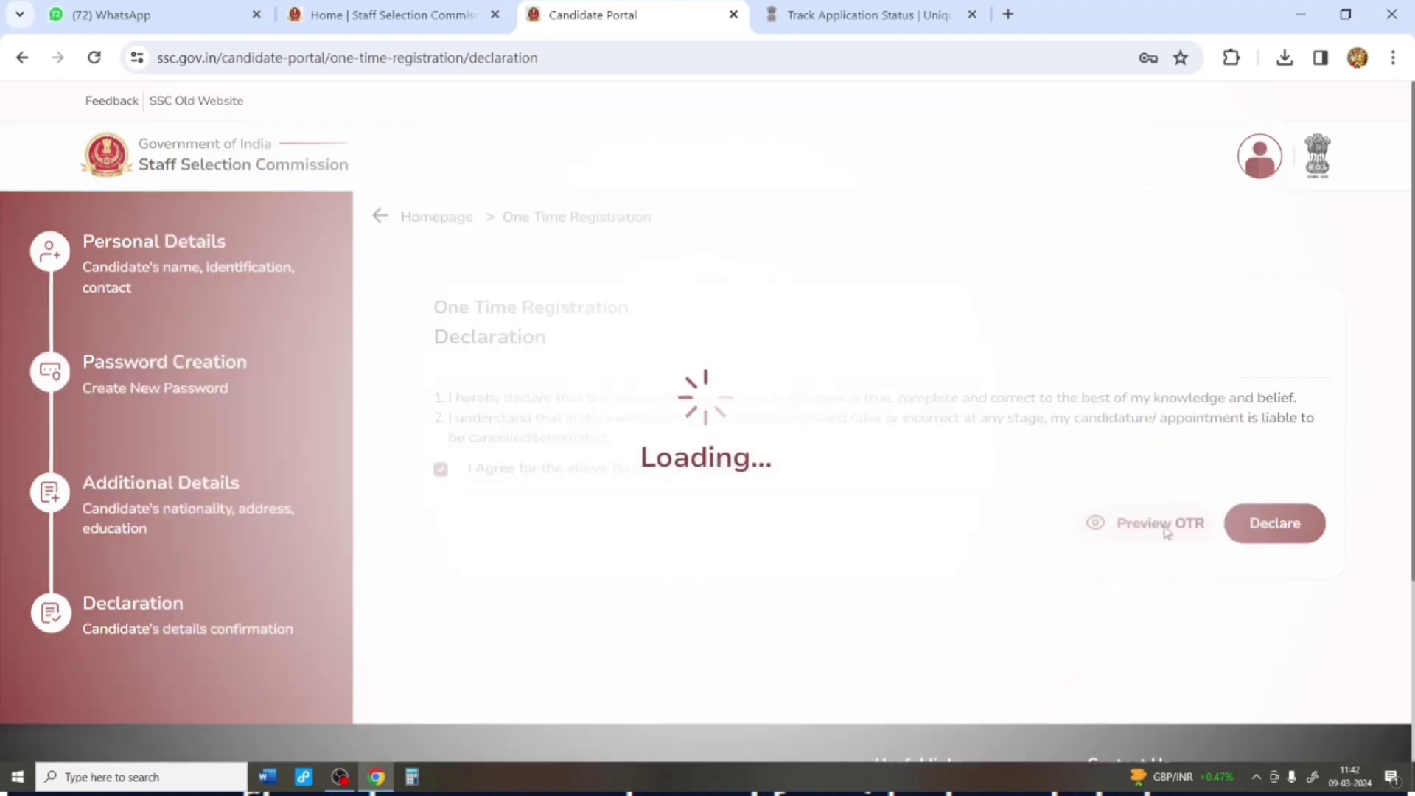
{"action": "scroll", "coordinate": [704, 478], "scroll_direction": "down", "scroll_amount": 5}
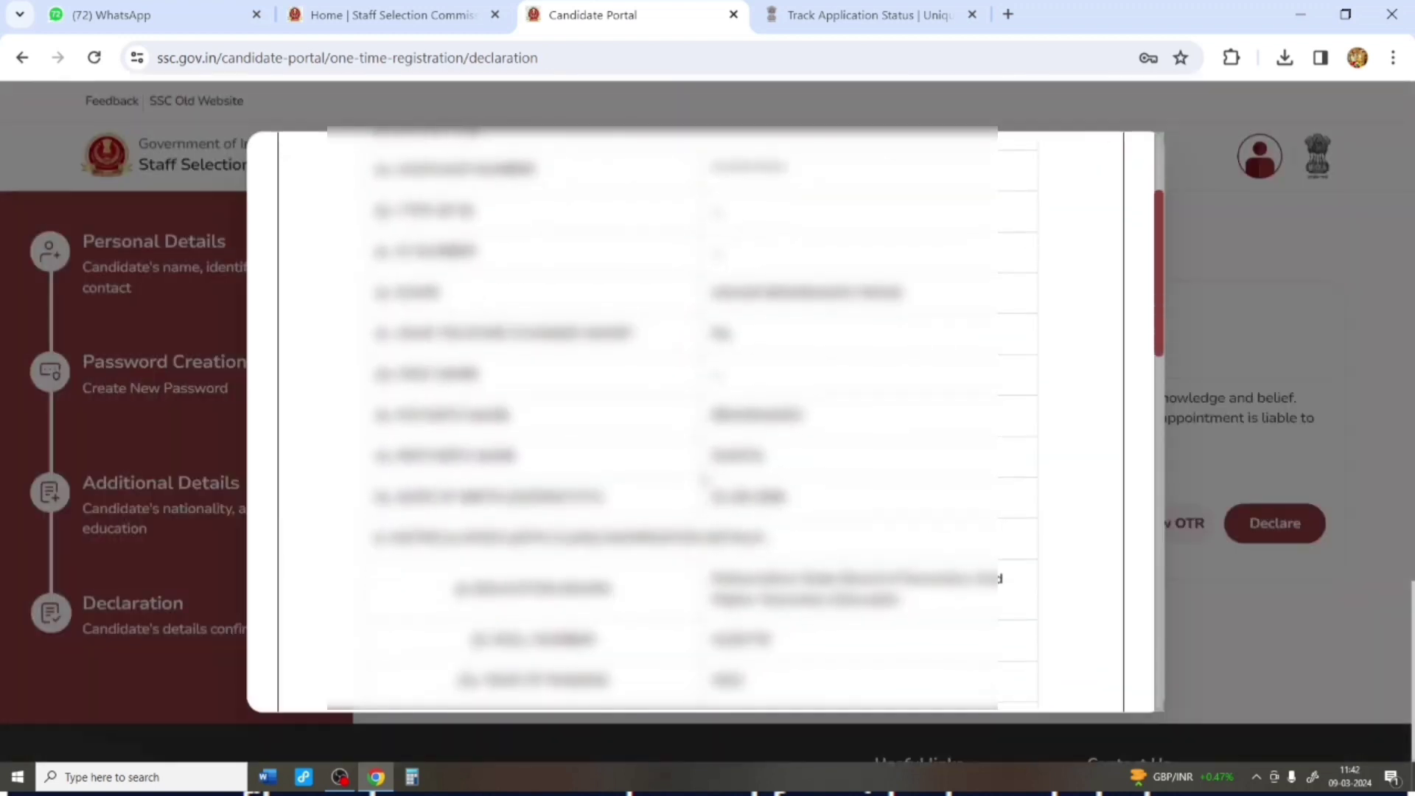
{"action": "scroll", "coordinate": [704, 480], "scroll_direction": "down", "scroll_amount": 12}
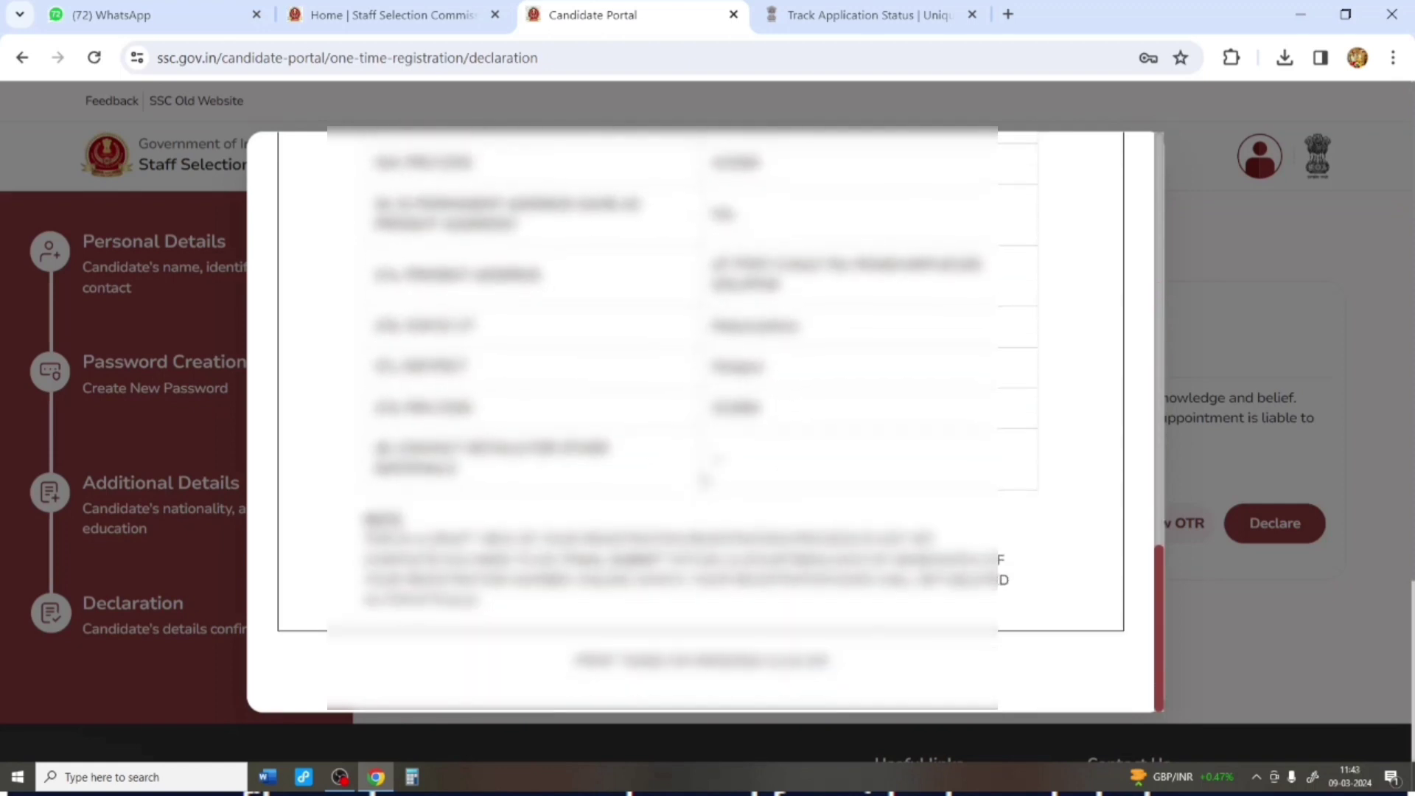
{"action": "scroll", "coordinate": [1042, 279], "scroll_direction": "up", "scroll_amount": 15}
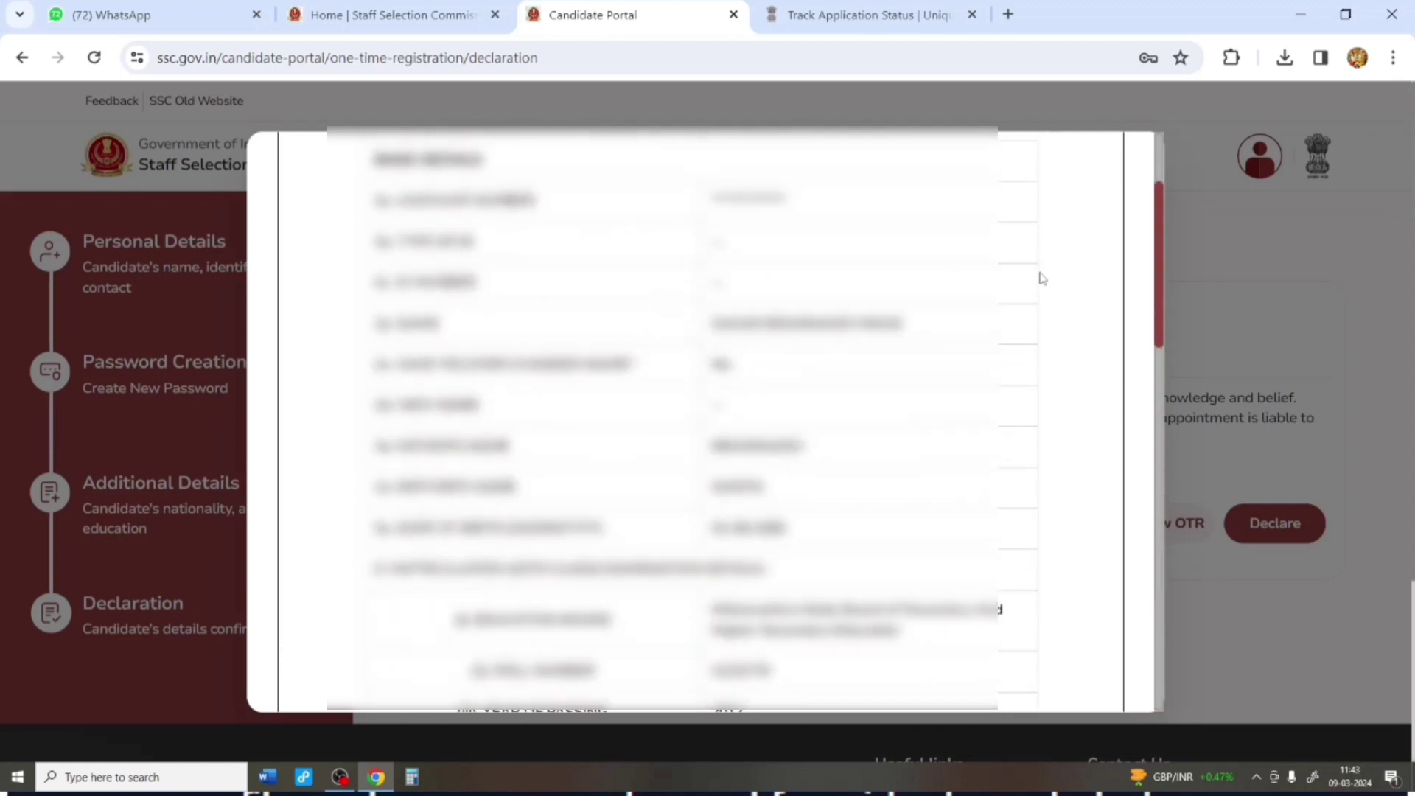
{"action": "scroll", "coordinate": [1042, 278], "scroll_direction": "up", "scroll_amount": 3}
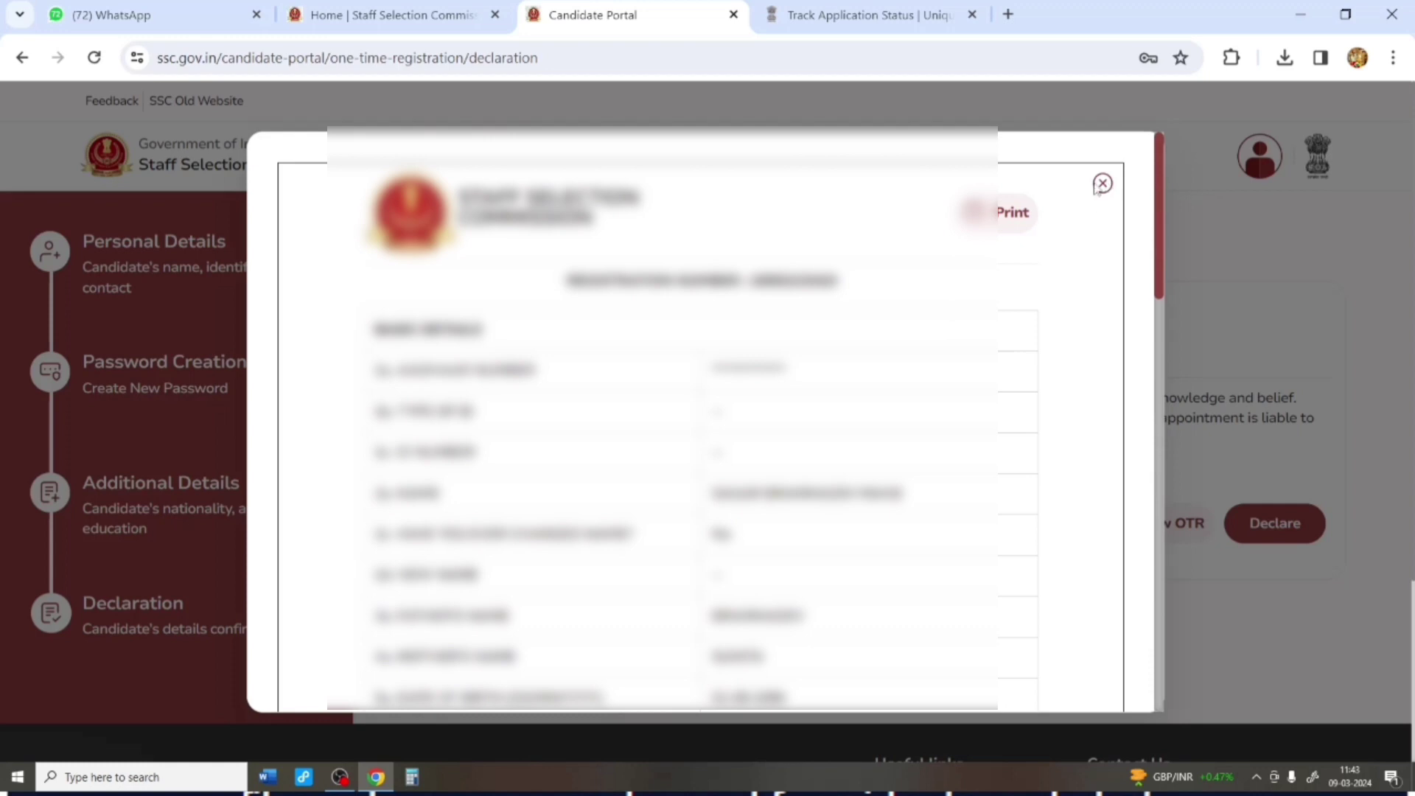
{"action": "left_click", "coordinate": [1102, 184]}
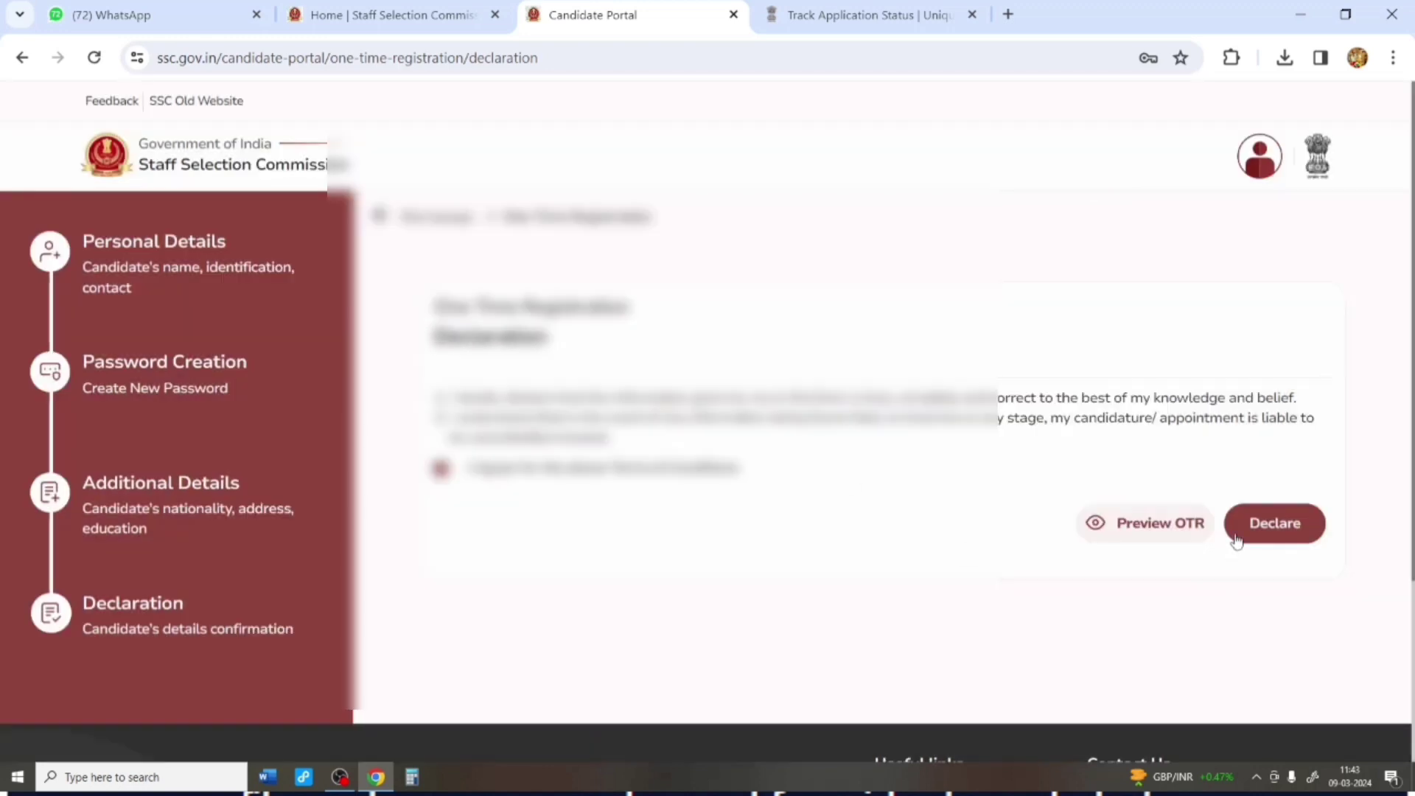
Declare the registration, confirm success, and scroll the dashboard to the Live Examinations list
{"action": "left_click", "coordinate": [1236, 540]}
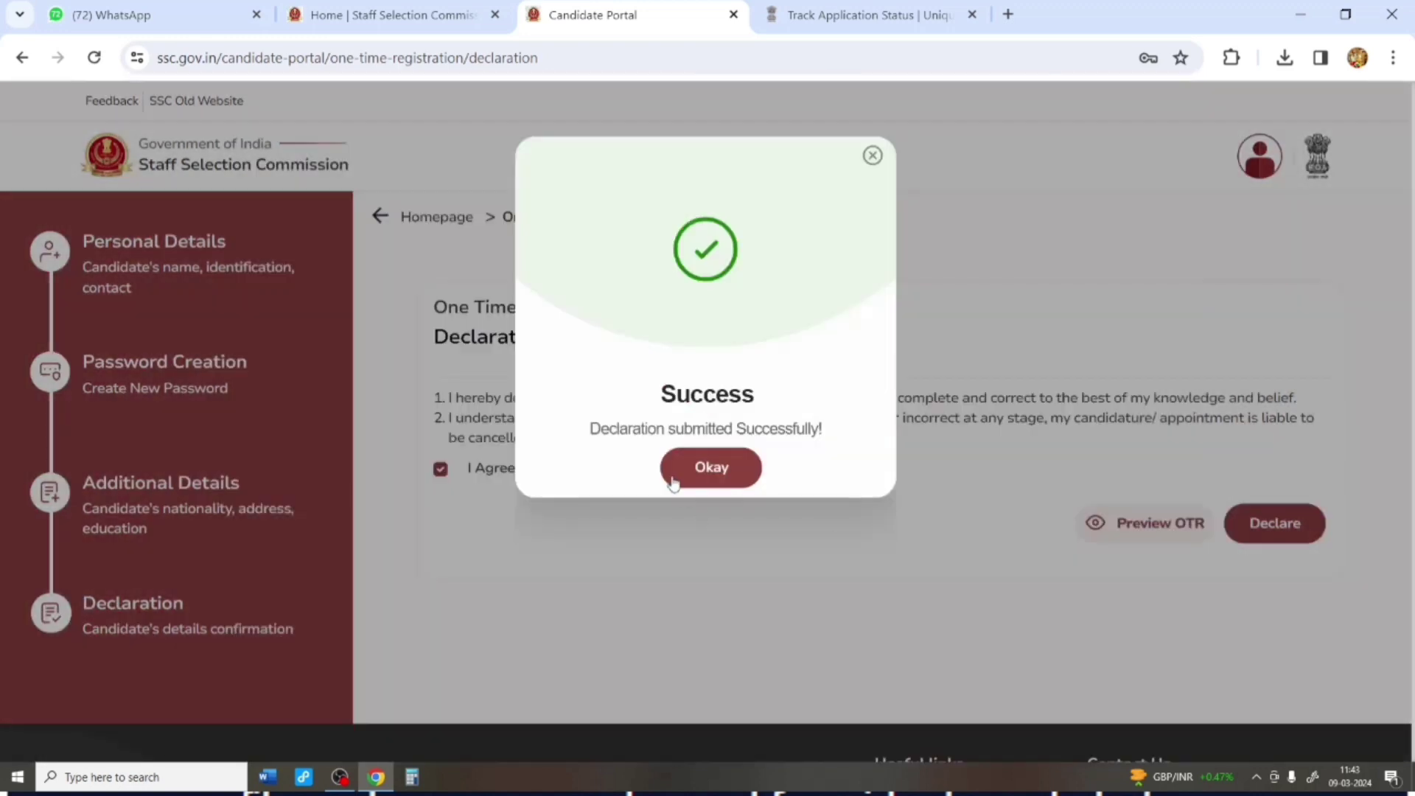
{"action": "left_click", "coordinate": [720, 480]}
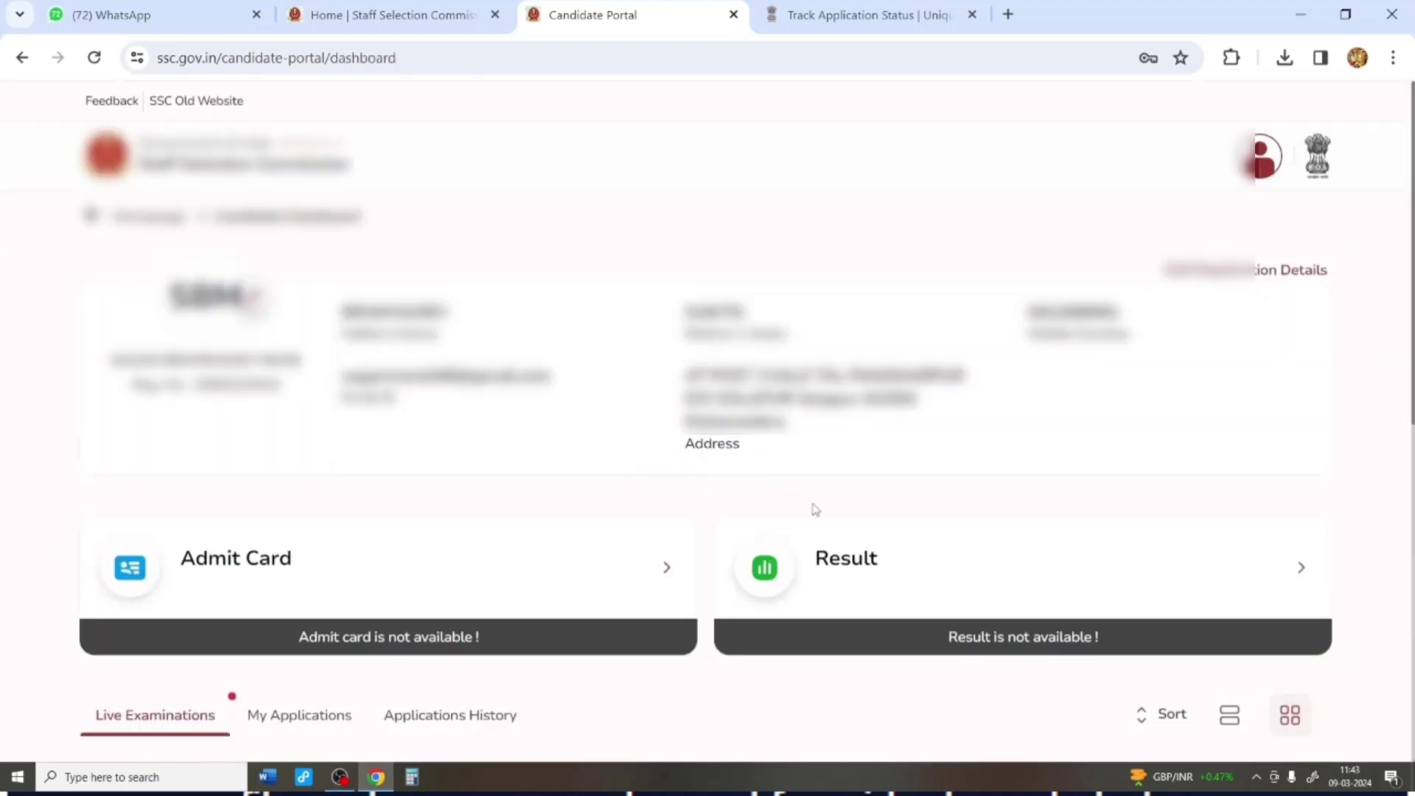
{"action": "scroll", "coordinate": [879, 541], "scroll_direction": "down", "scroll_amount": 2}
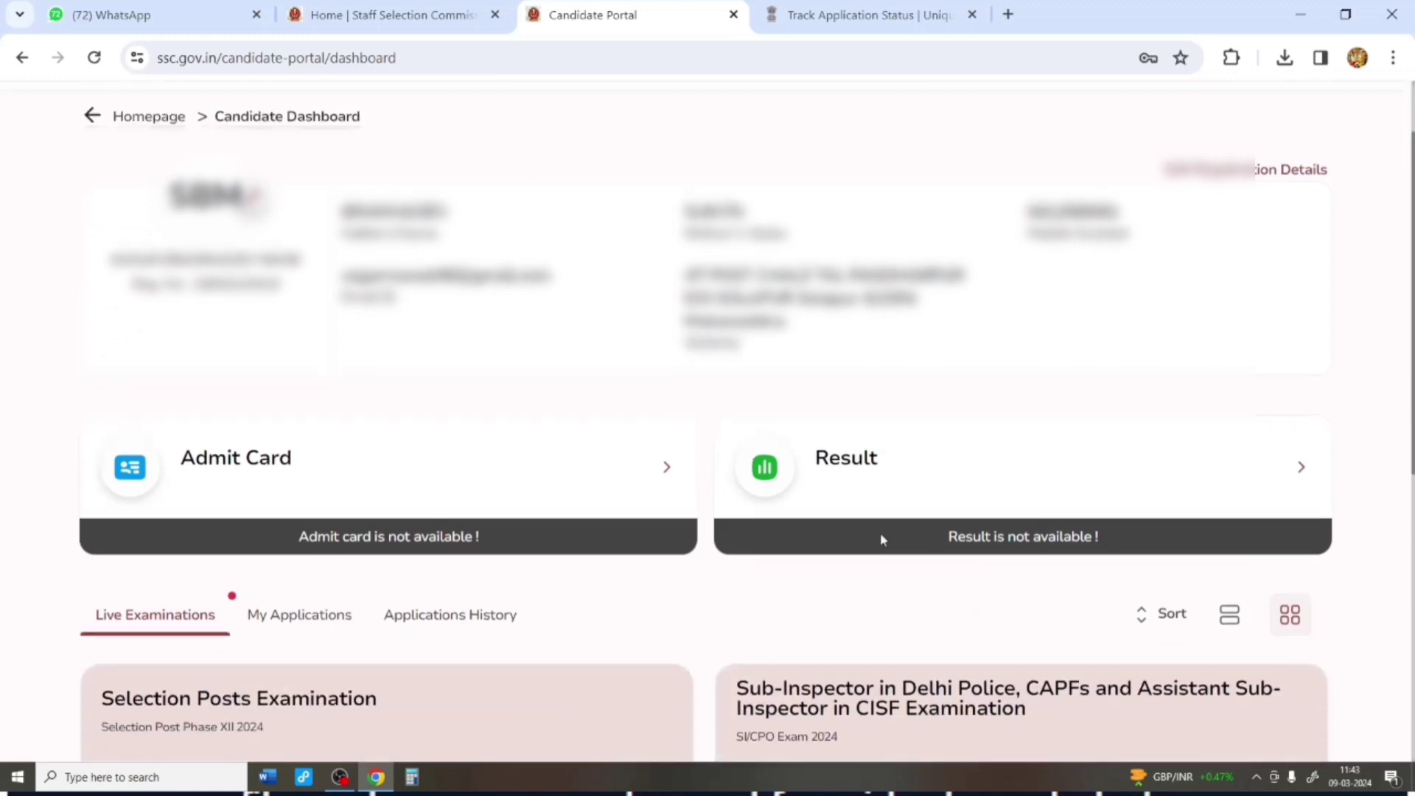
{"action": "scroll", "coordinate": [882, 541], "scroll_direction": "down", "scroll_amount": 4}
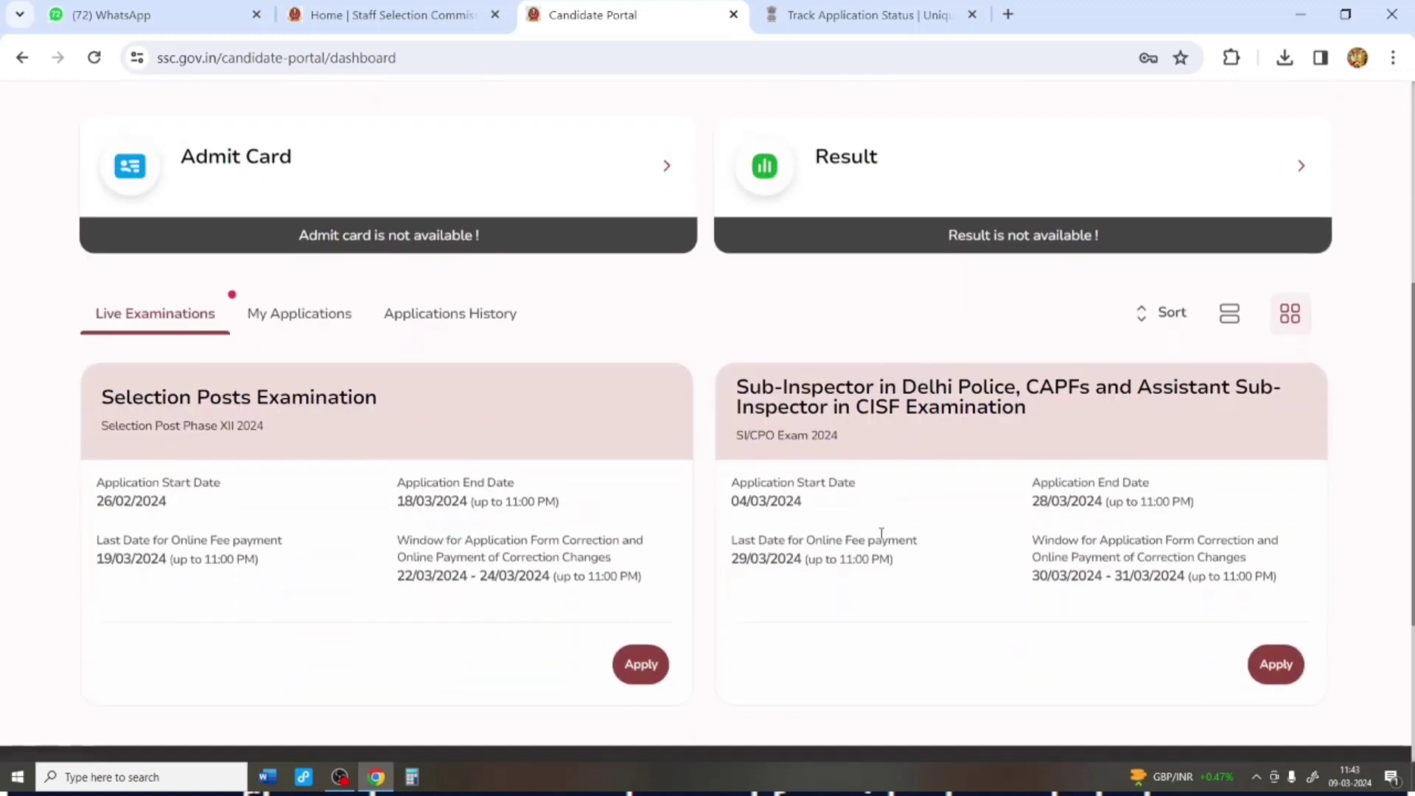
{"action": "scroll", "coordinate": [881, 532], "scroll_direction": "down", "scroll_amount": 2}
{"action": "scroll", "coordinate": [723, 543], "scroll_direction": "down", "scroll_amount": 2}
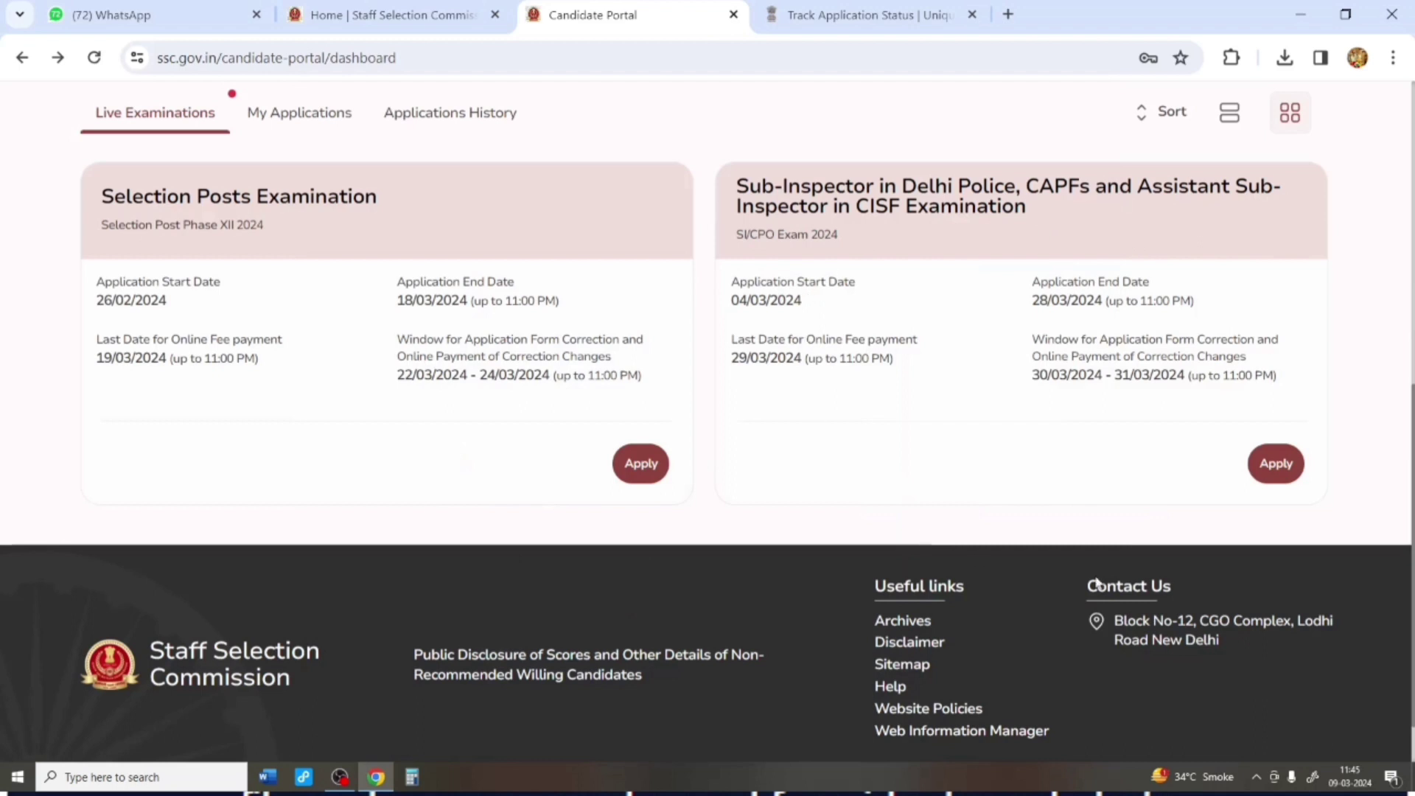
Start the SI/CPO 2024 Sub-Inspector Delhi Police form and save its pre-filled personal details
{"action": "left_click", "coordinate": [1275, 464]}
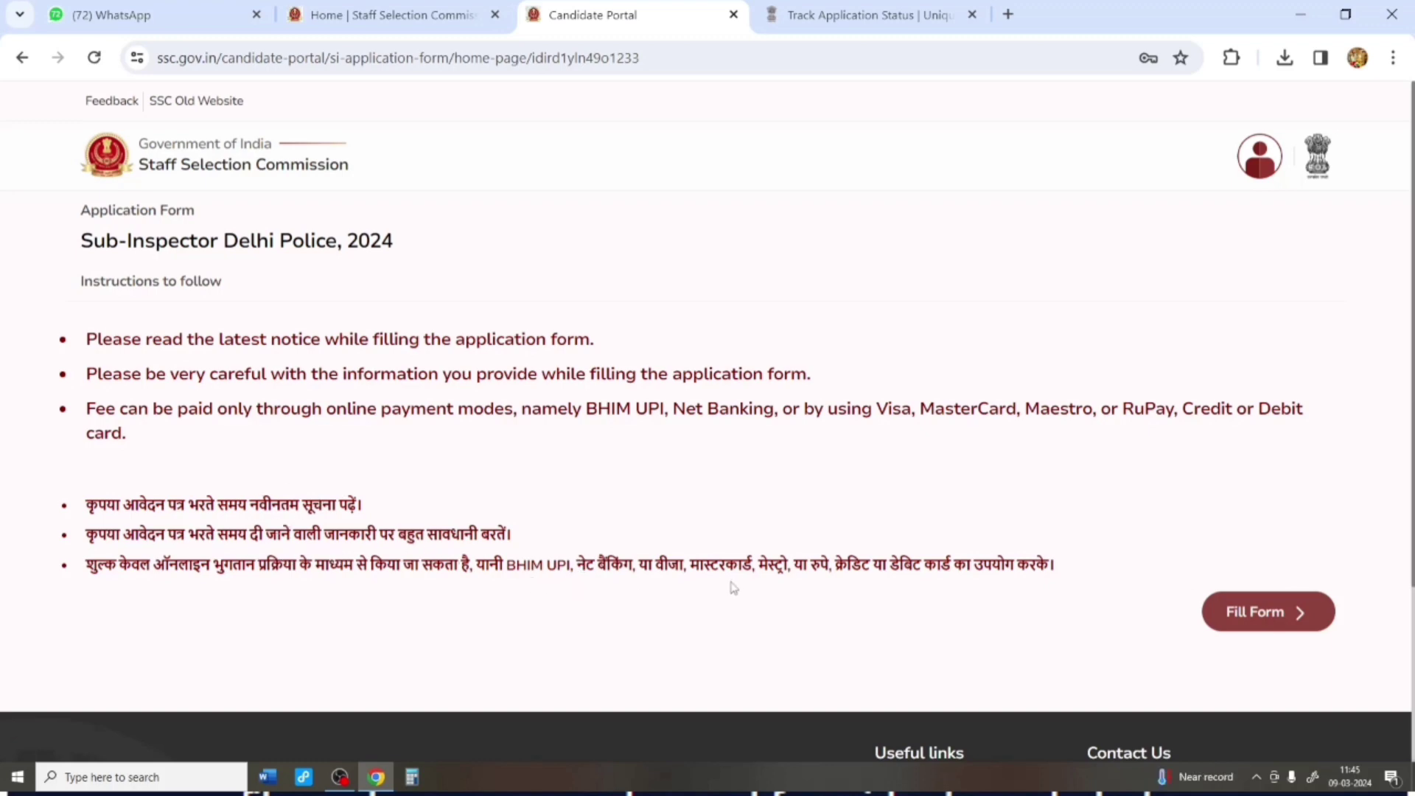
{"action": "left_click", "coordinate": [1254, 614]}
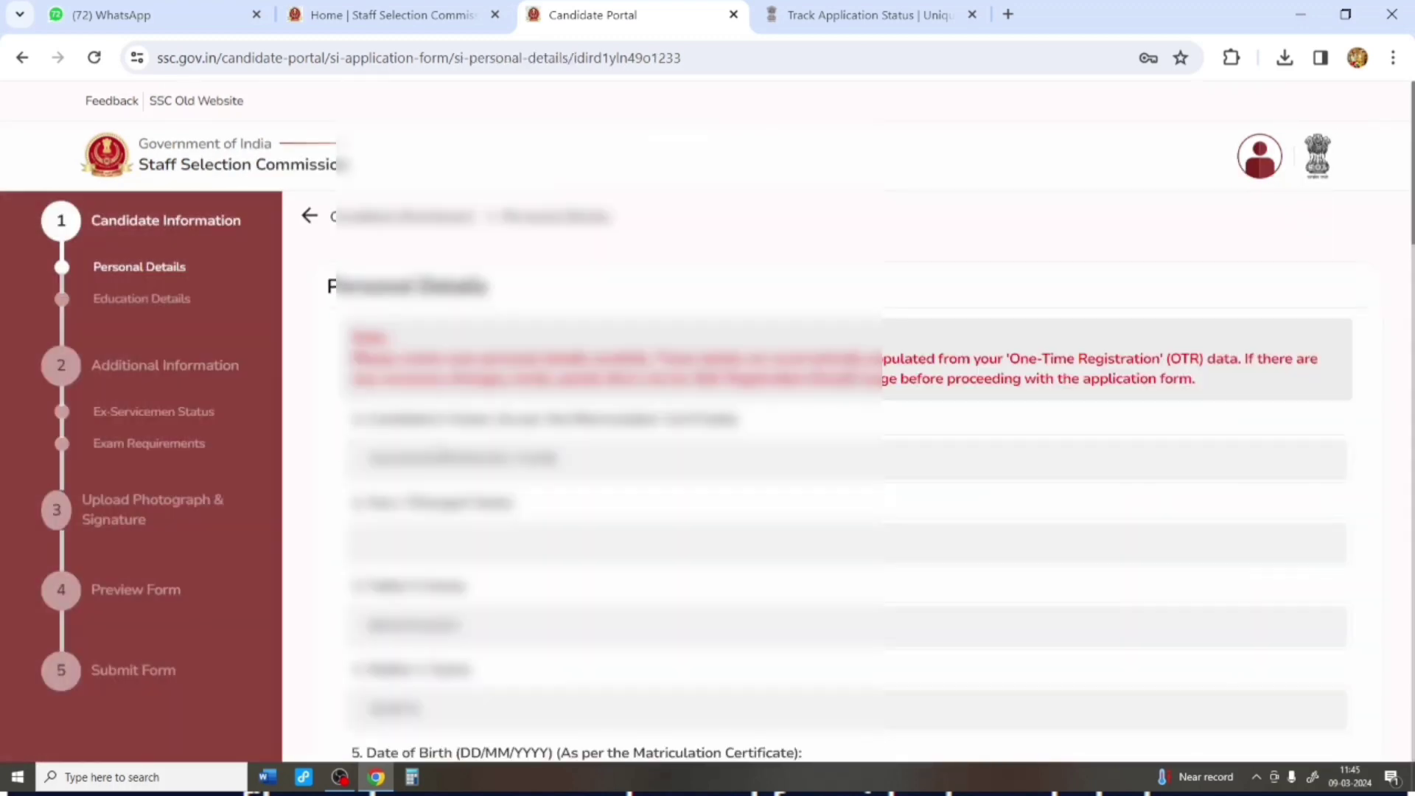
{"action": "scroll", "coordinate": [455, 451], "scroll_direction": "down", "scroll_amount": 15}
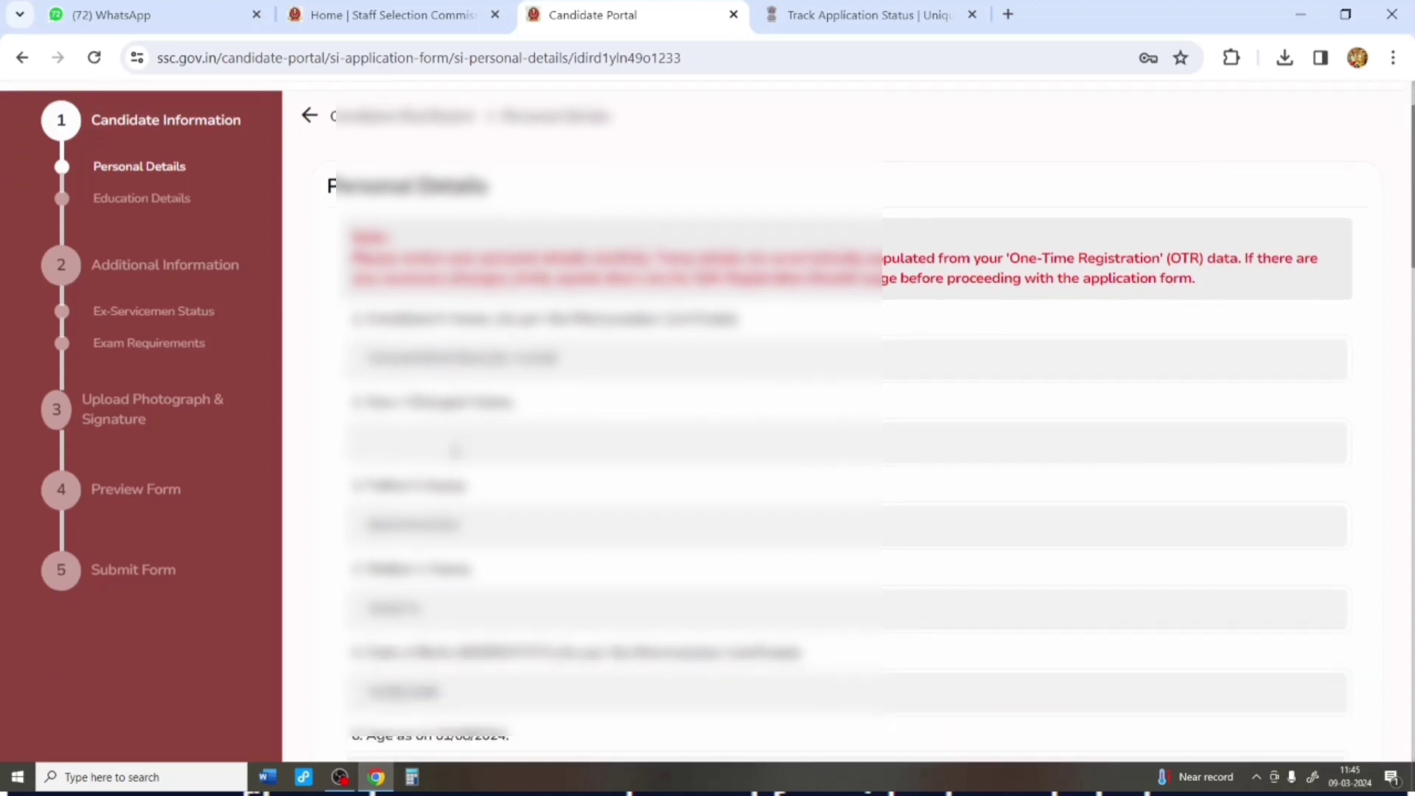
{"action": "scroll", "coordinate": [455, 451], "scroll_direction": "down", "scroll_amount": 10}
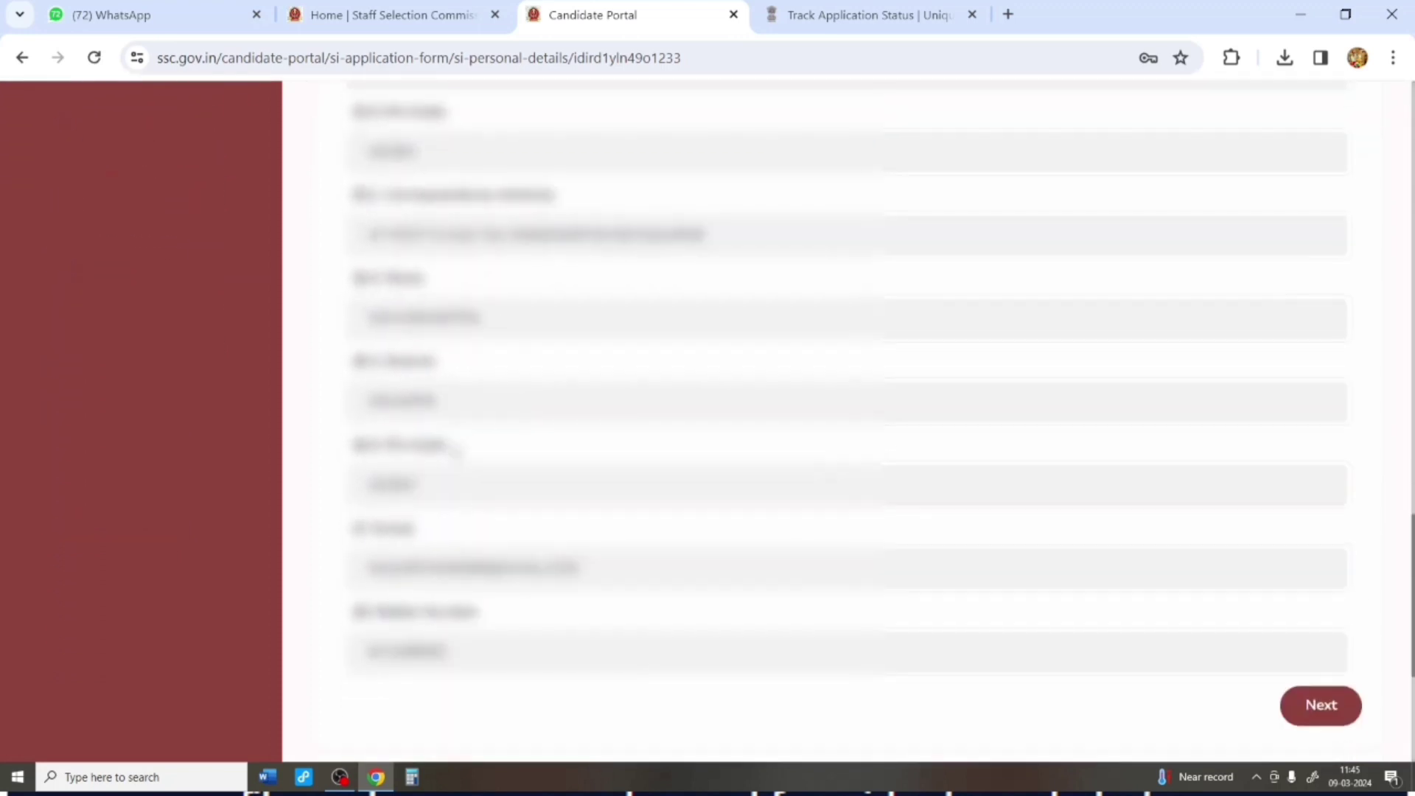
{"action": "left_click", "coordinate": [1297, 409]}
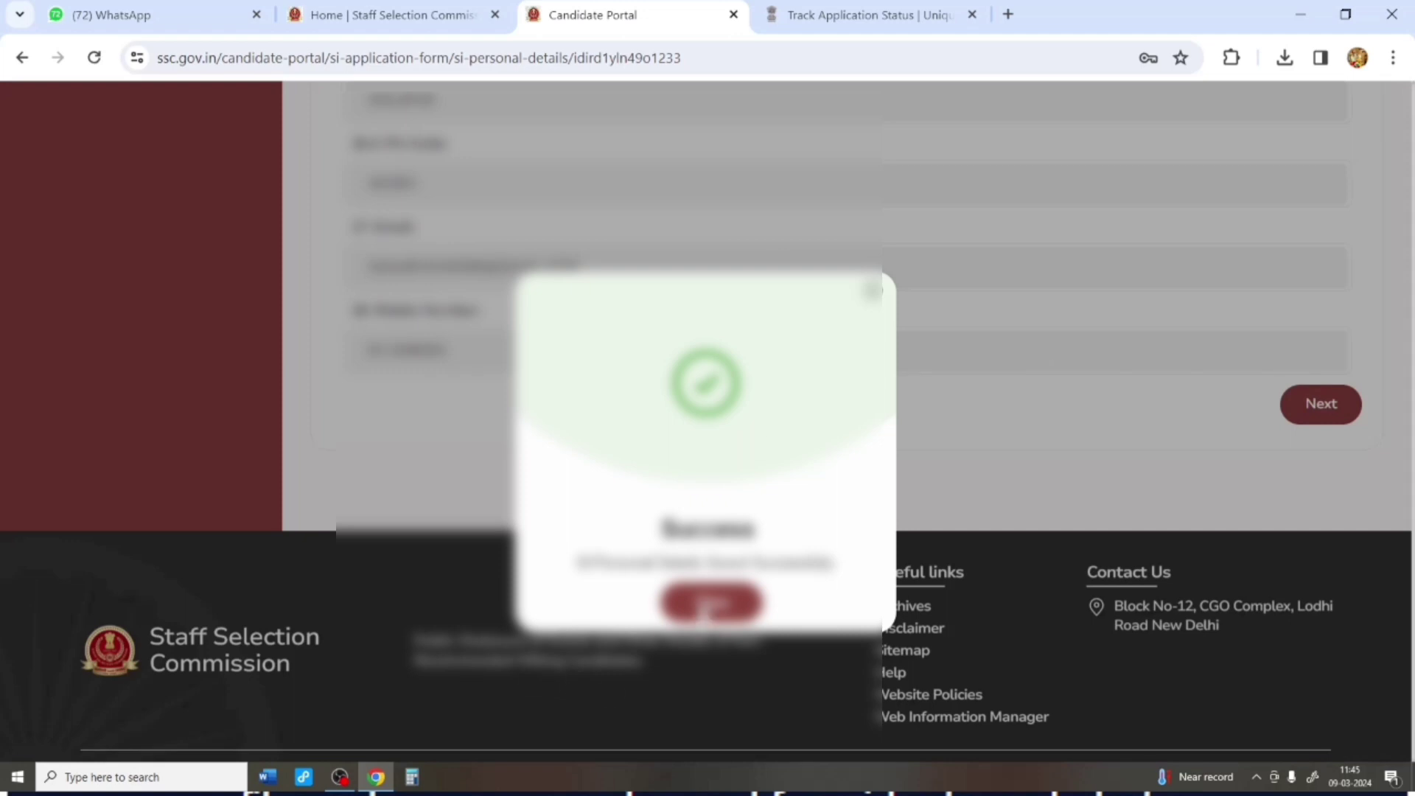
{"action": "left_click", "coordinate": [709, 605]}
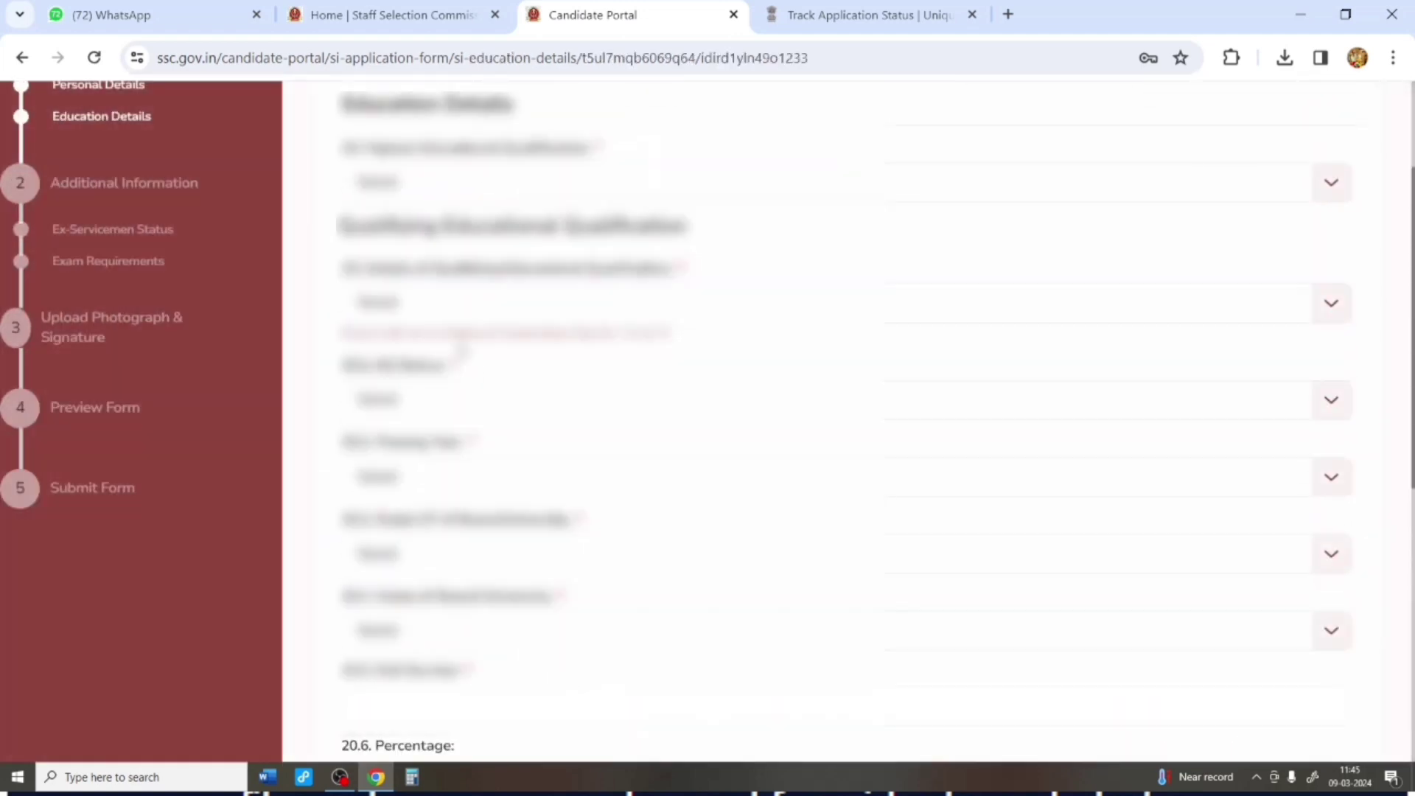
Set highest qualification to Graduation, qualifying qualification to BA, and status to Passed
{"action": "scroll", "coordinate": [464, 346], "scroll_direction": "up", "scroll_amount": 1}
{"action": "left_click", "coordinate": [473, 293]}
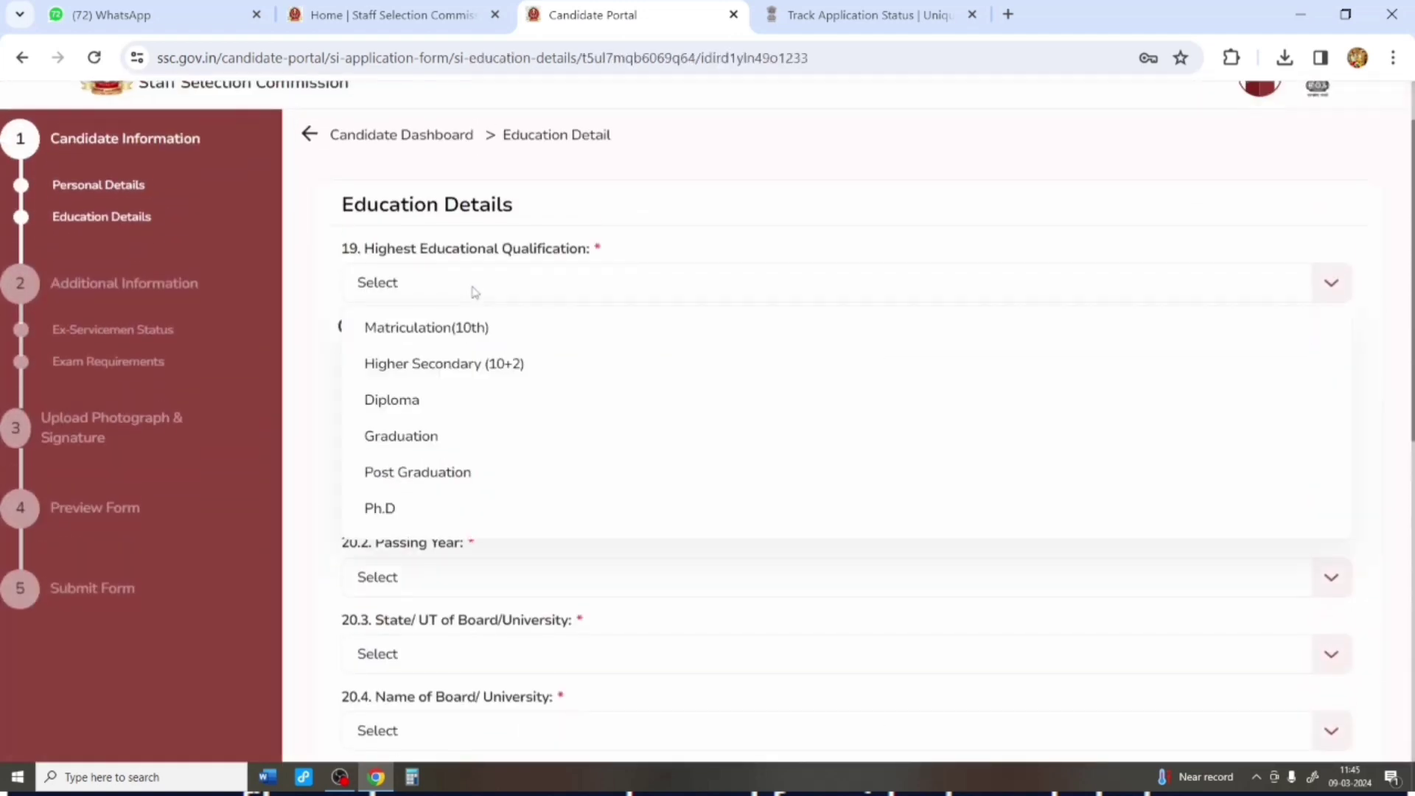
{"action": "left_click", "coordinate": [408, 437]}
{"action": "scroll", "coordinate": [408, 437], "scroll_direction": "up", "scroll_amount": 1}
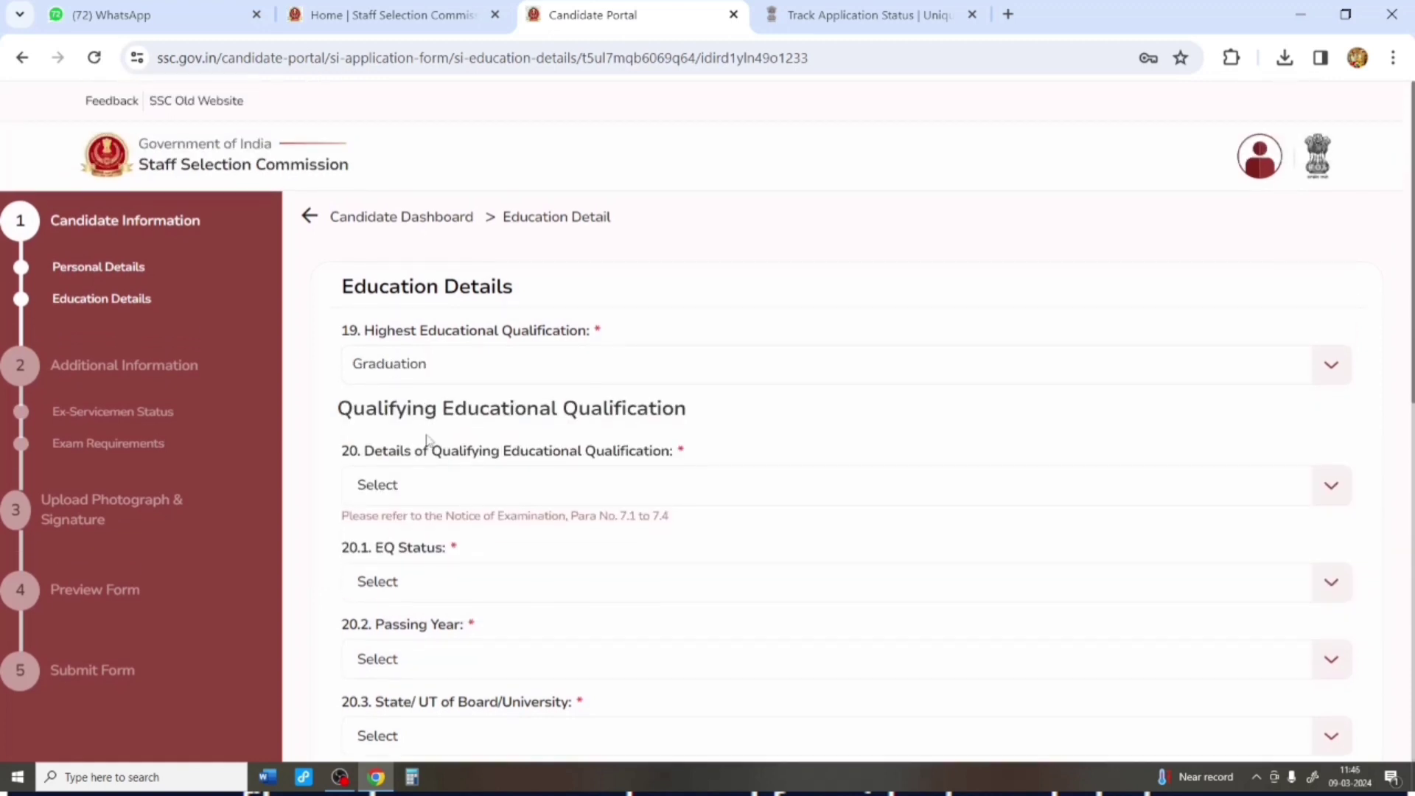
{"action": "left_click", "coordinate": [420, 485]}
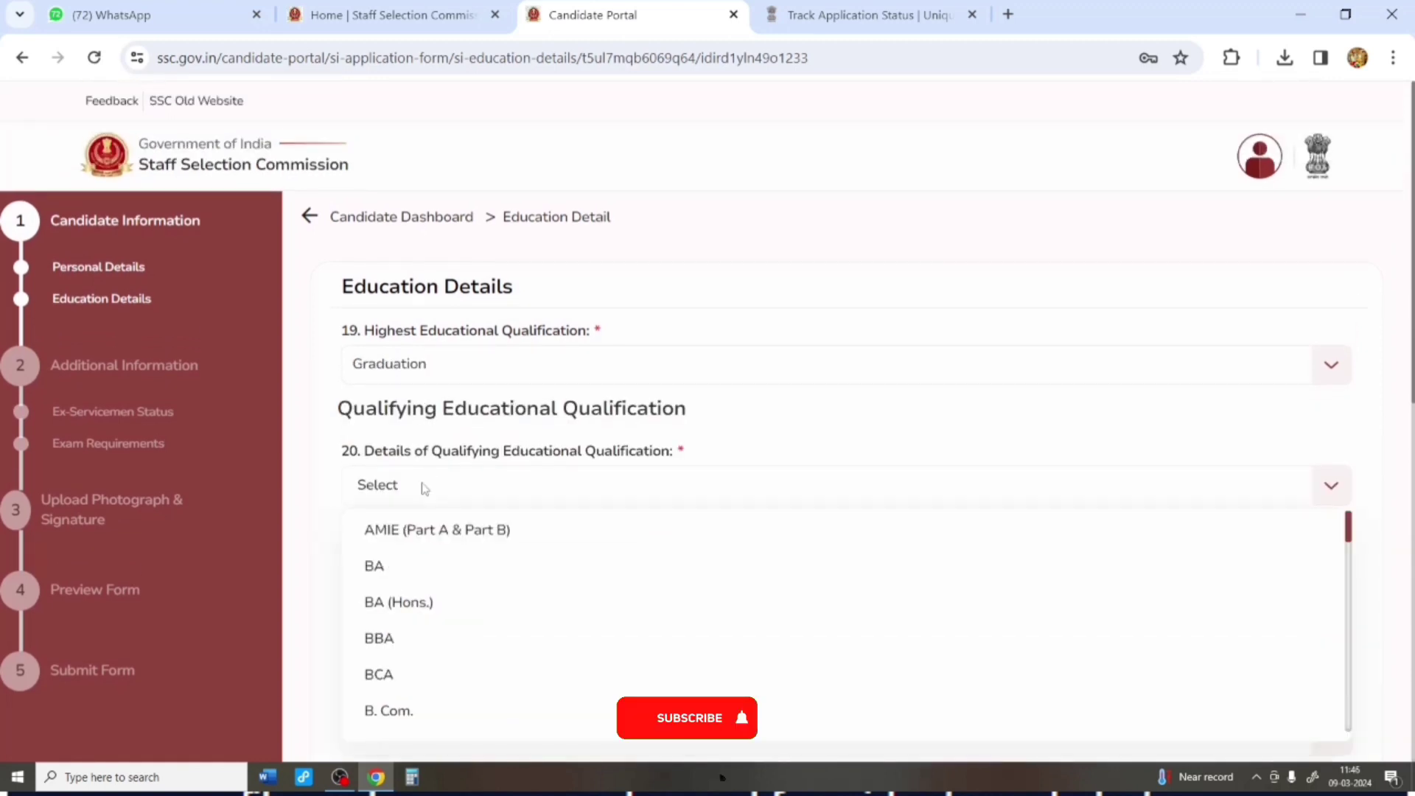
{"action": "left_click", "coordinate": [403, 568]}
{"action": "scroll", "coordinate": [420, 425], "scroll_direction": "down", "scroll_amount": 3}
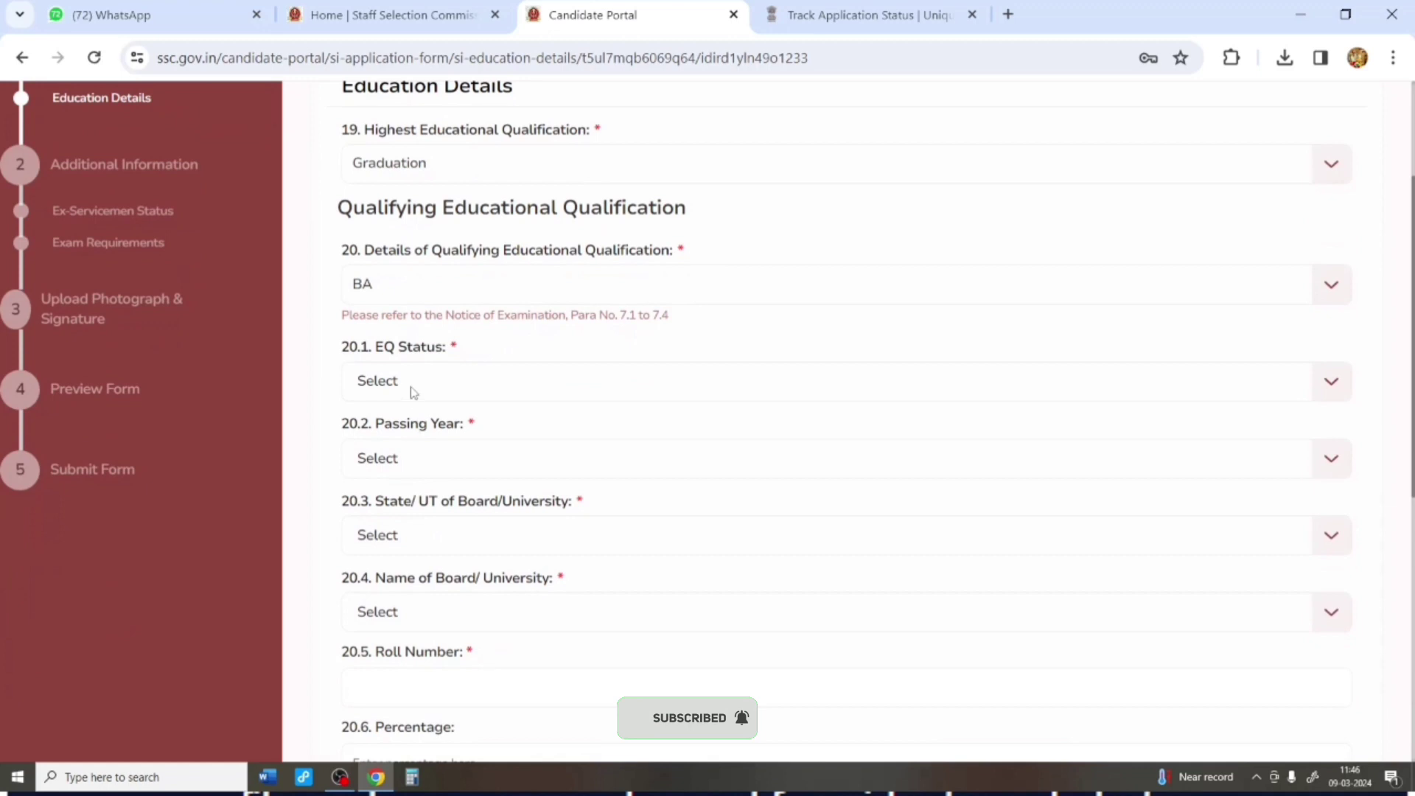
{"action": "left_click", "coordinate": [413, 392]}
{"action": "left_click", "coordinate": [410, 420]}
{"action": "scroll", "coordinate": [410, 424], "scroll_direction": "down", "scroll_amount": 1}
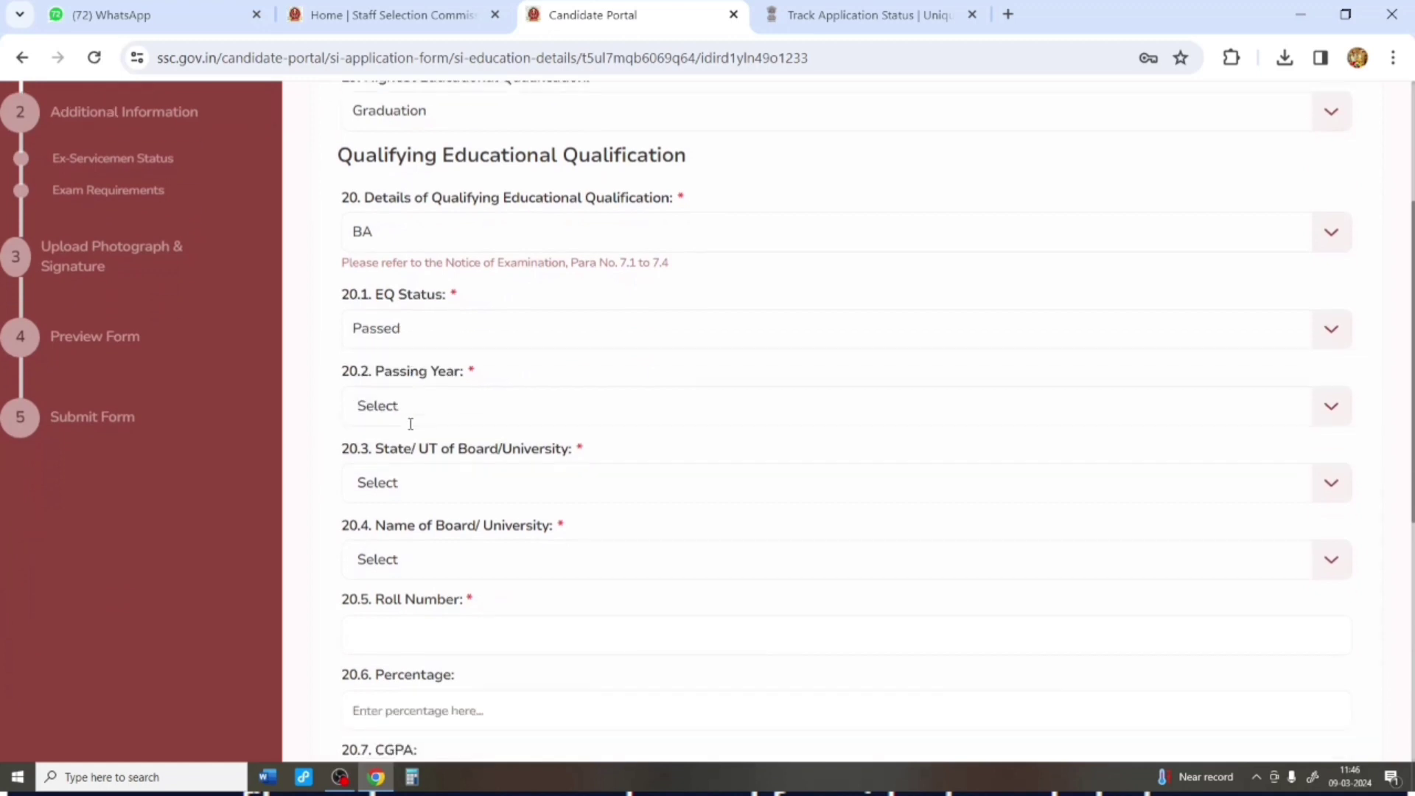
{"action": "scroll", "coordinate": [411, 423], "scroll_direction": "down", "scroll_amount": 1}
Set passing year 2018, board state Maharashtra, and Yashwant Rao Chavan Maharashtra Open University
{"action": "left_click", "coordinate": [415, 362]}
{"action": "scroll", "coordinate": [404, 530], "scroll_direction": "down", "scroll_amount": 3}
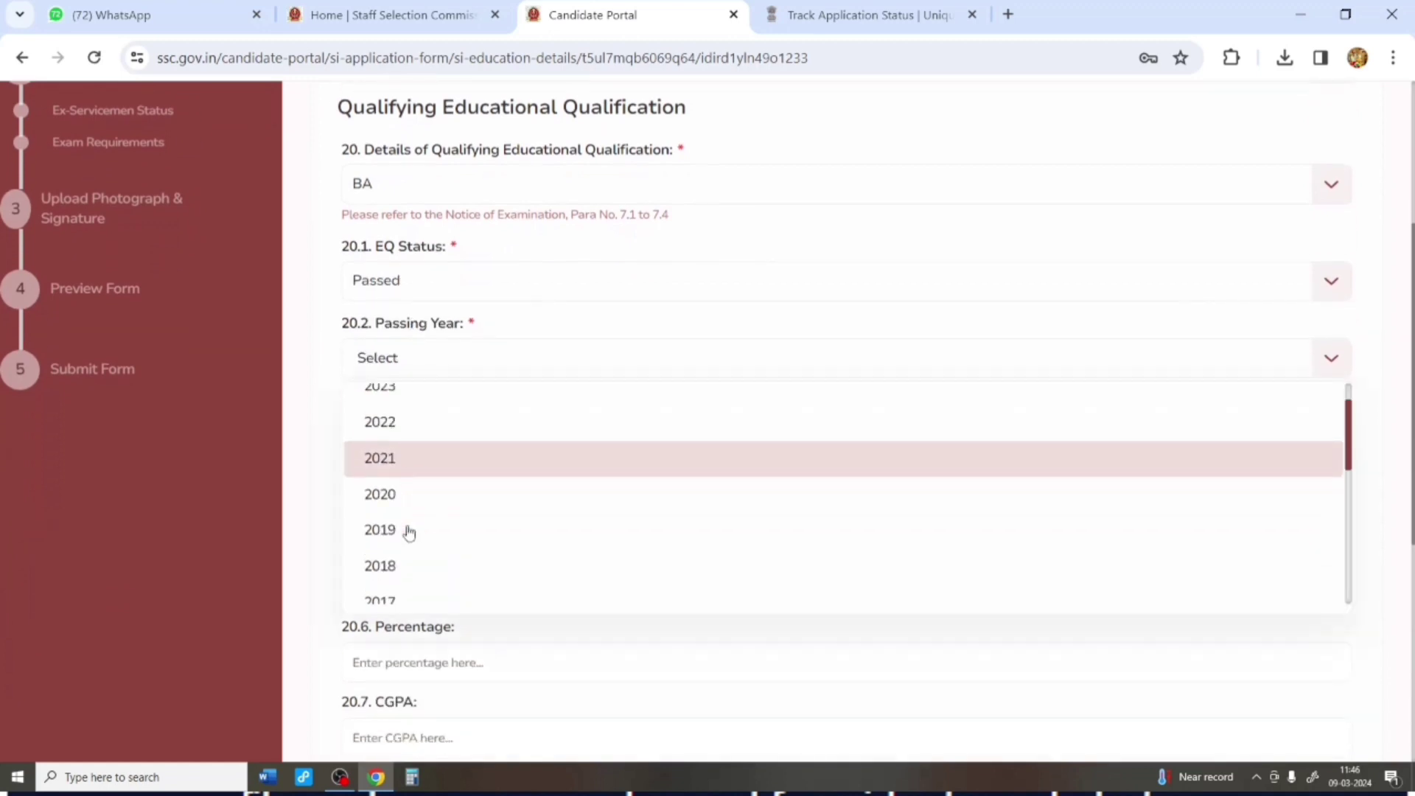
{"action": "left_click", "coordinate": [405, 528]}
{"action": "scroll", "coordinate": [407, 529], "scroll_direction": "down", "scroll_amount": 1}
{"action": "scroll", "coordinate": [407, 529], "scroll_direction": "down", "scroll_amount": 1}
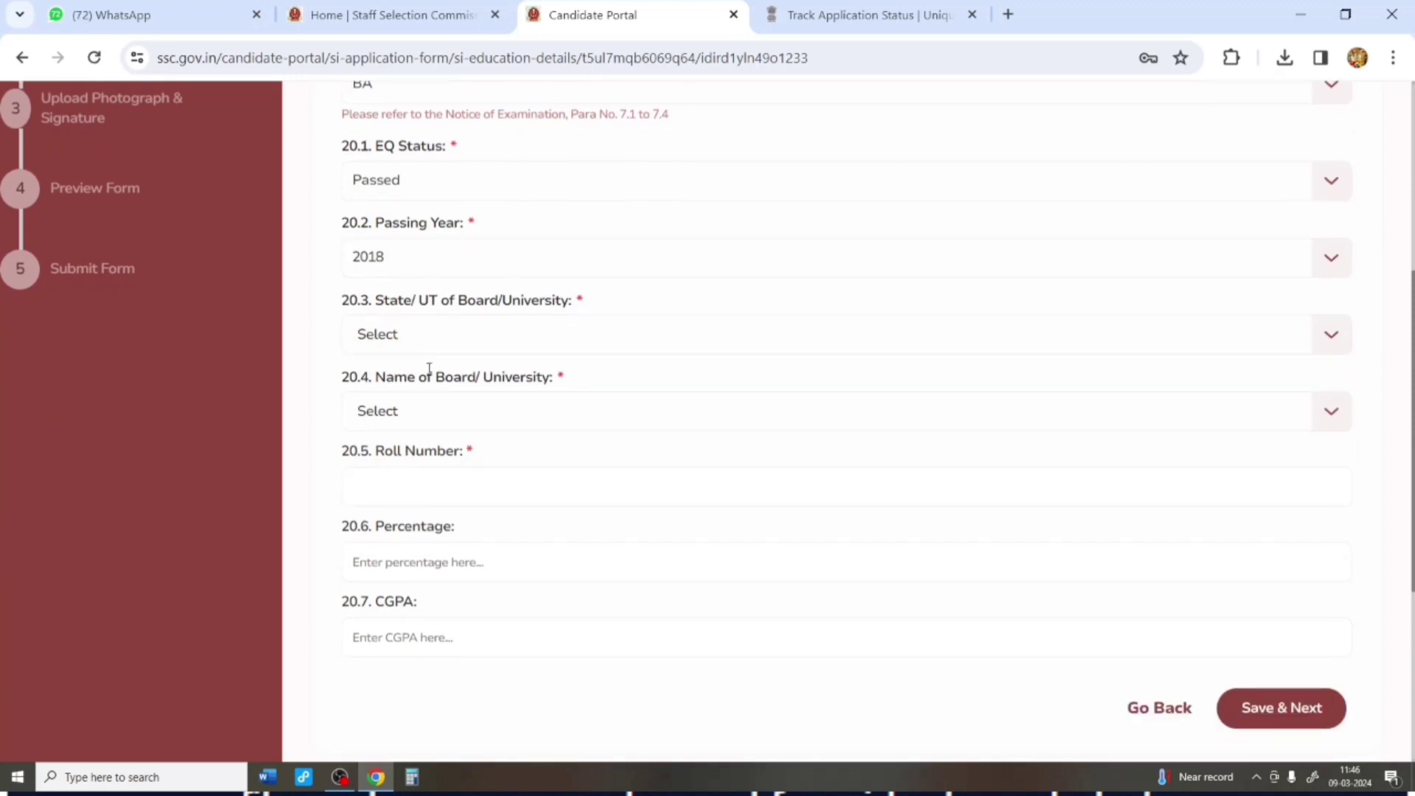
{"action": "left_click", "coordinate": [429, 347]}
{"action": "scroll", "coordinate": [428, 486], "scroll_direction": "down", "scroll_amount": 3}
{"action": "scroll", "coordinate": [427, 515], "scroll_direction": "down", "scroll_amount": 5}
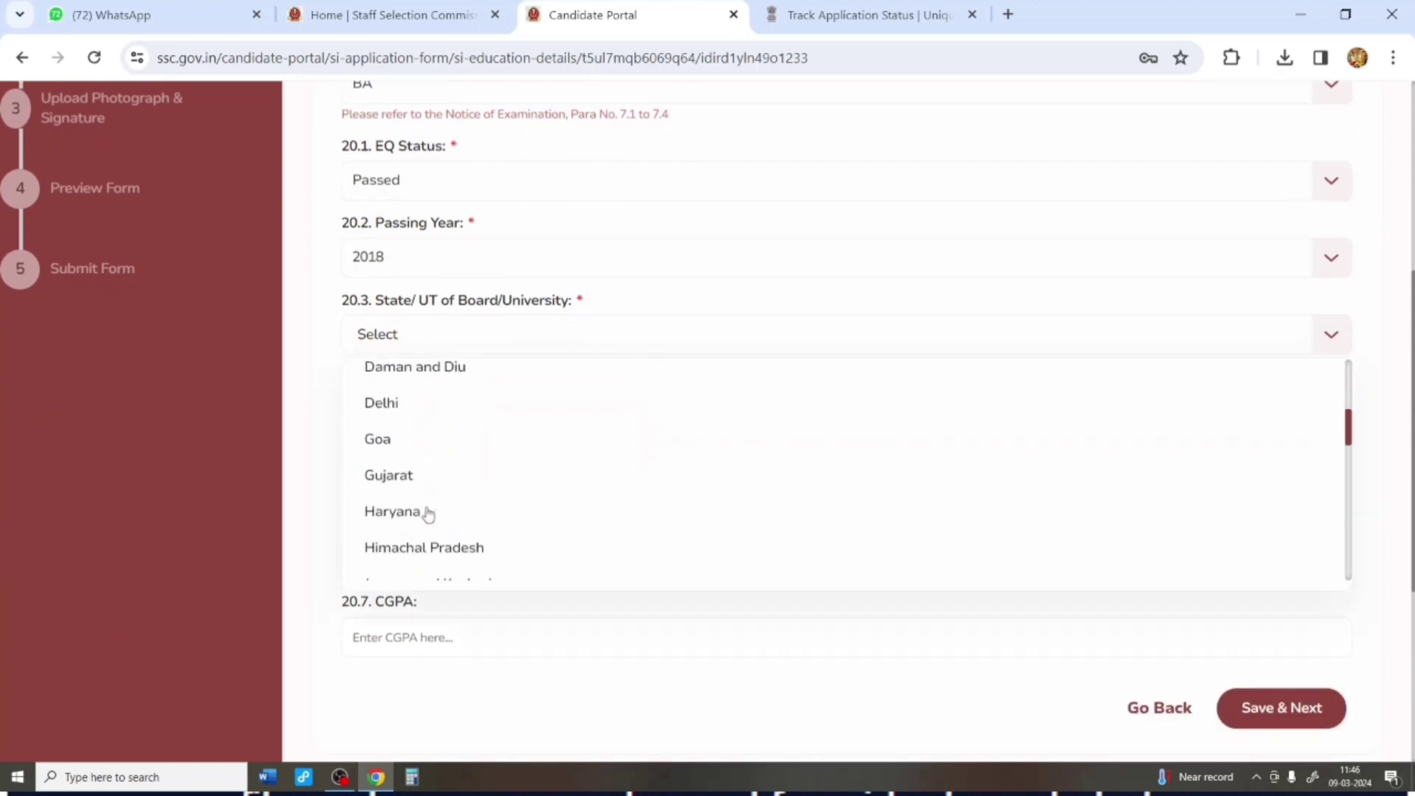
{"action": "left_click", "coordinate": [423, 536]}
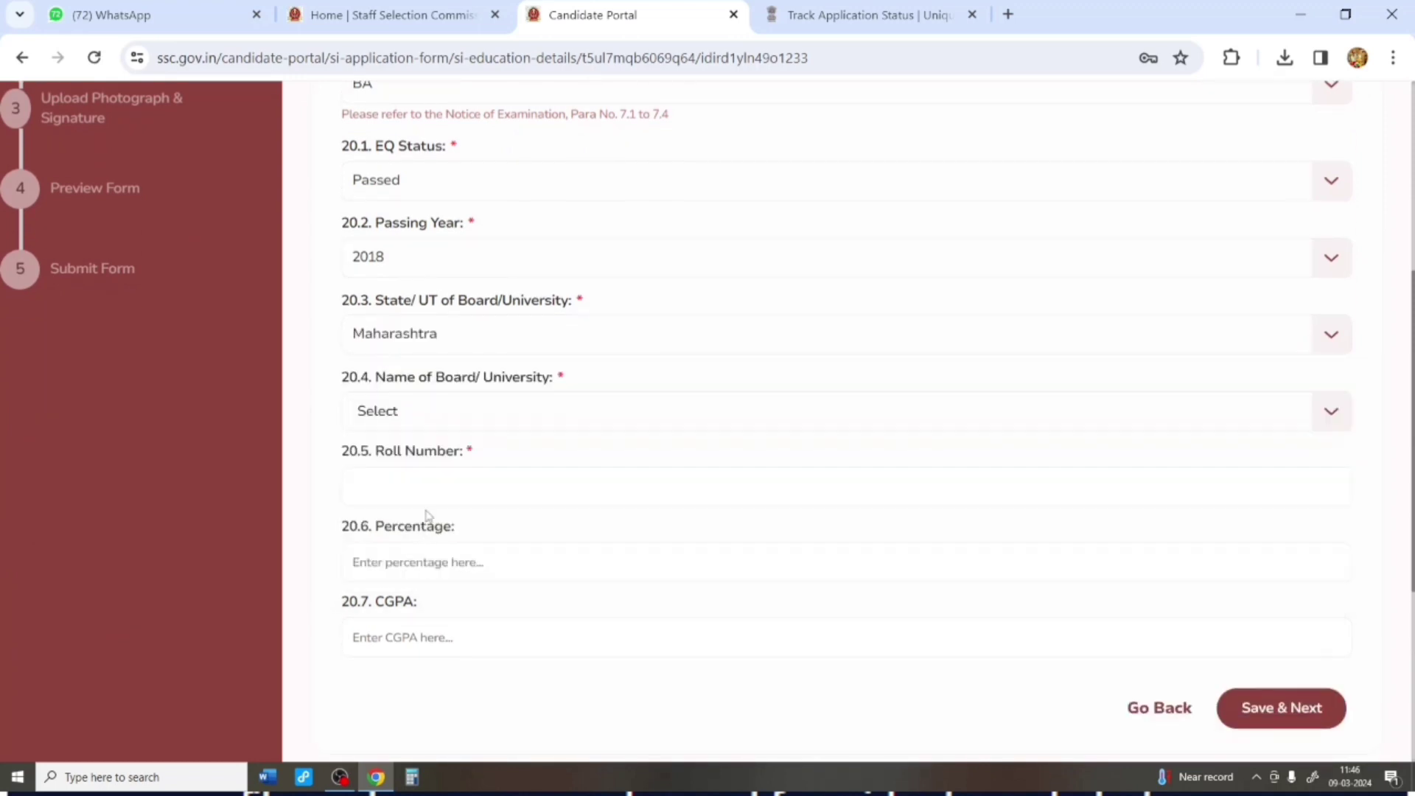
{"action": "left_click", "coordinate": [434, 414]}
{"action": "scroll", "coordinate": [435, 537], "scroll_direction": "down", "scroll_amount": 10}
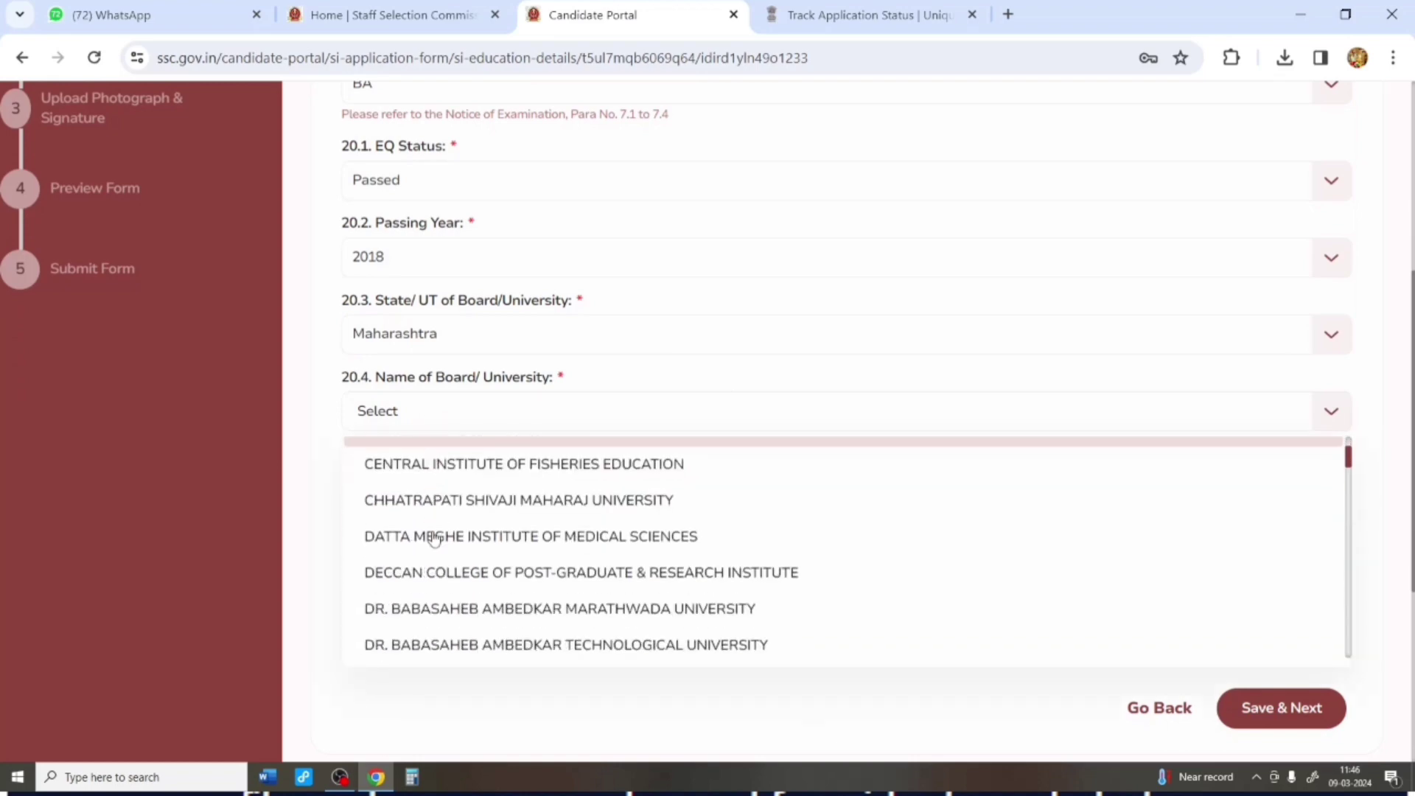
{"action": "scroll", "coordinate": [435, 537], "scroll_direction": "down", "scroll_amount": 15}
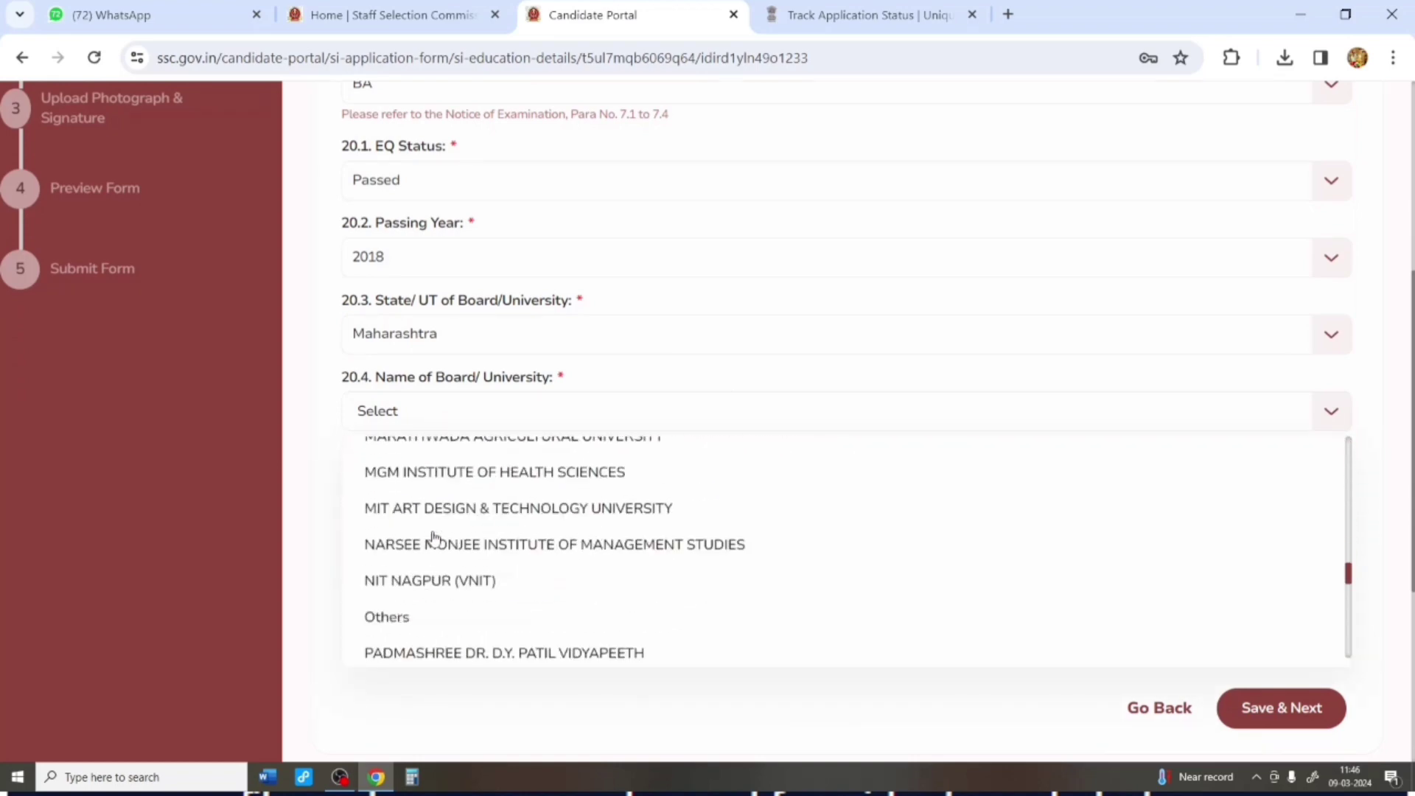
{"action": "scroll", "coordinate": [434, 540], "scroll_direction": "up", "scroll_amount": 3}
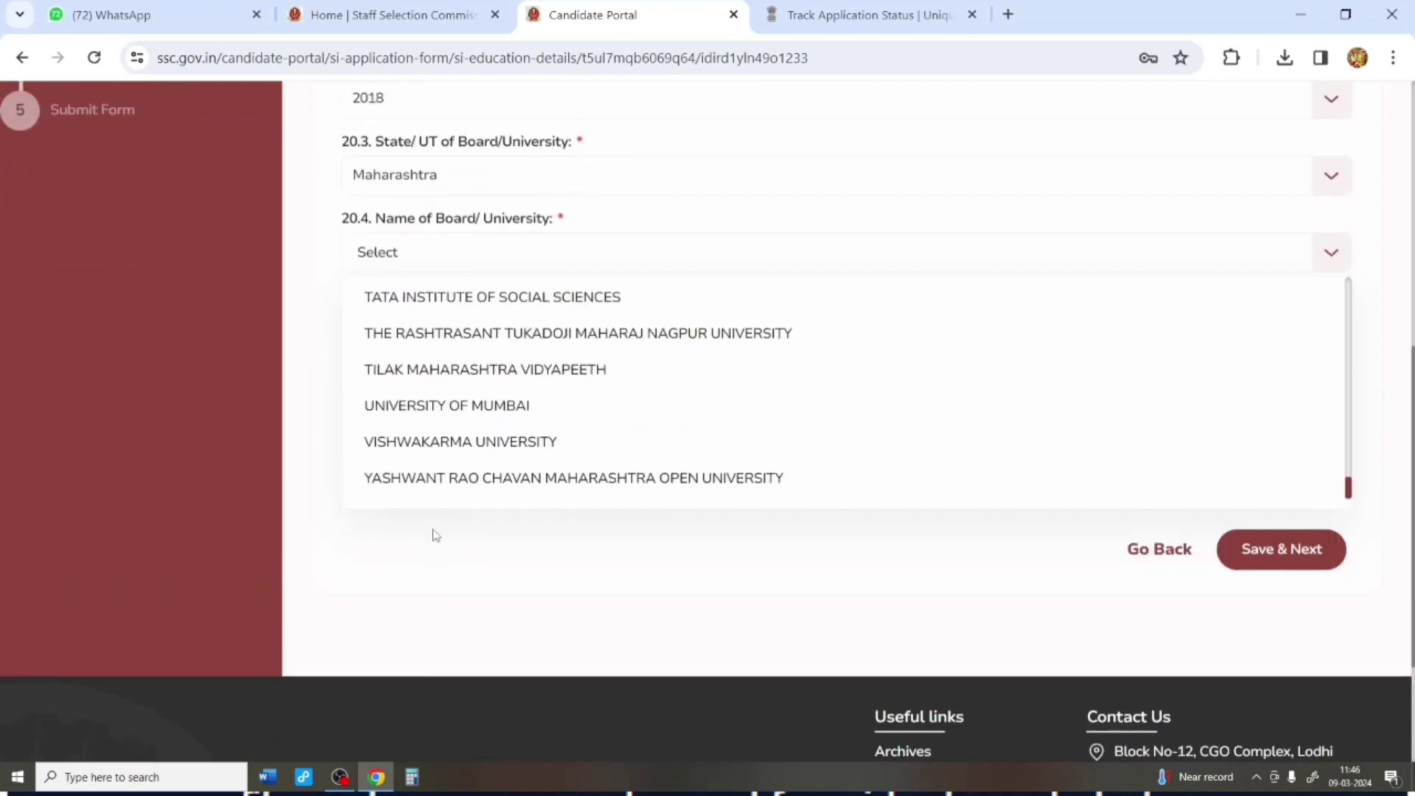
{"action": "left_click", "coordinate": [459, 488]}
{"action": "scroll", "coordinate": [460, 486], "scroll_direction": "up", "scroll_amount": 2}
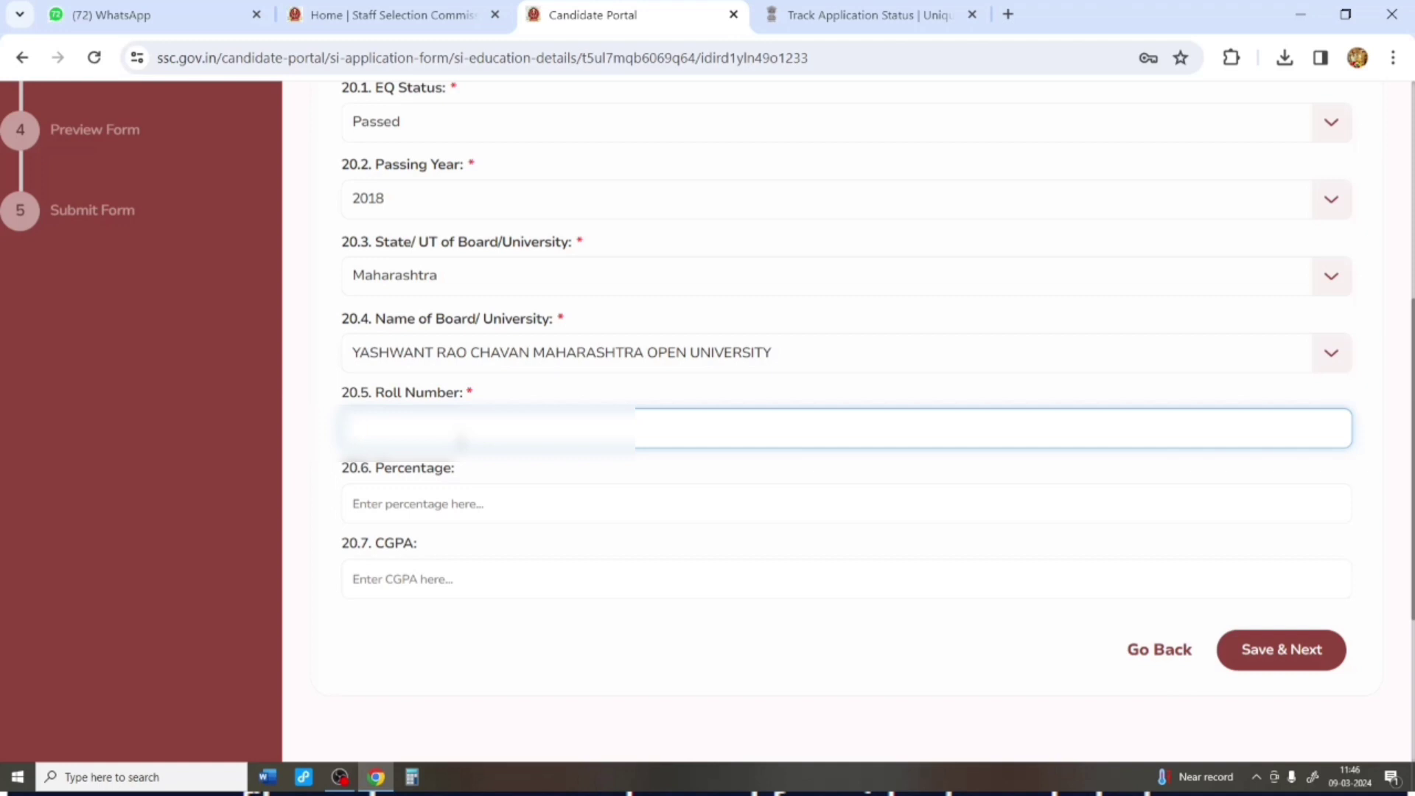
Enter the roll number and 55.50 percentage, then save the education details
{"action": "left_click", "coordinate": [399, 512]}
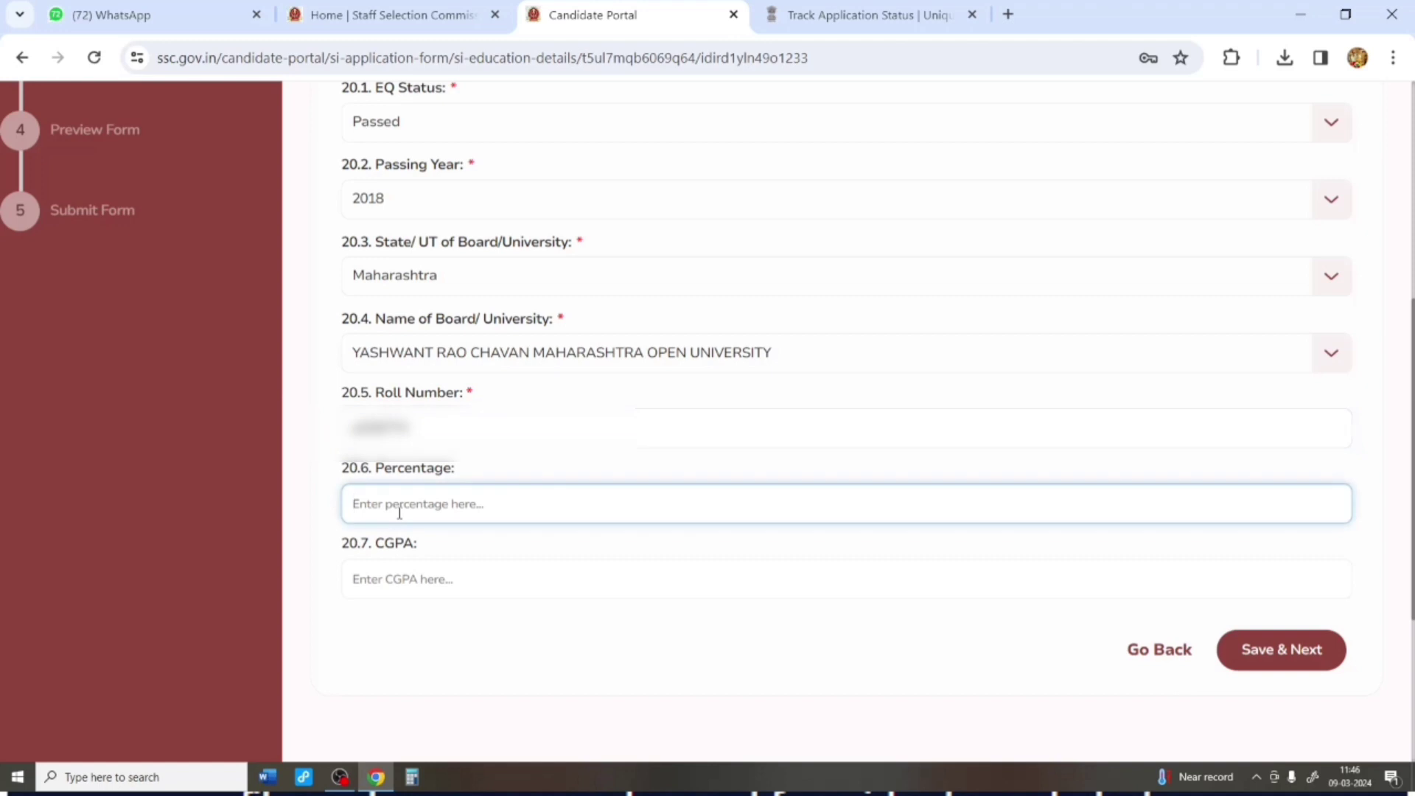
{"action": "type", "text": "5"}
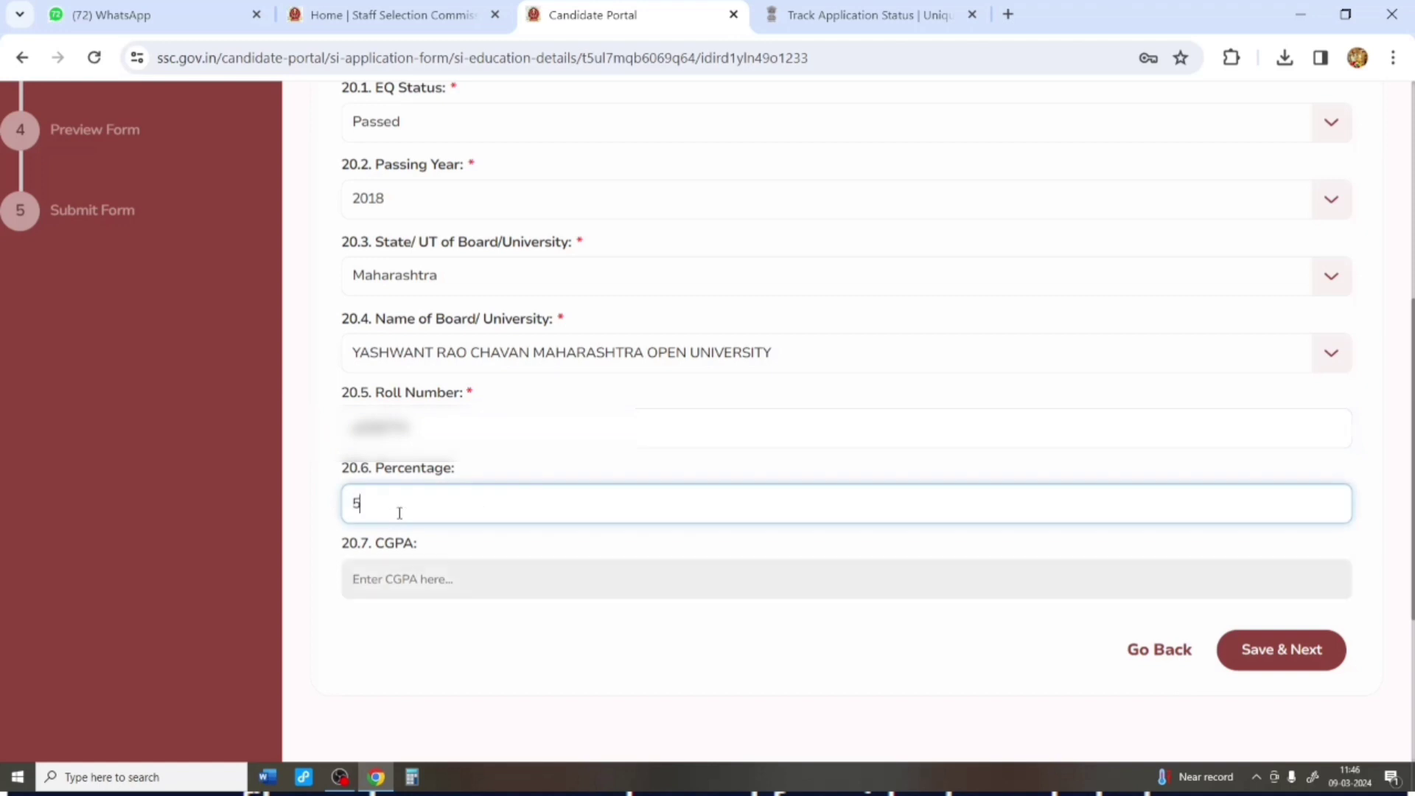
{"action": "type", "text": "5.50"}
{"action": "left_click", "coordinate": [1292, 651]}
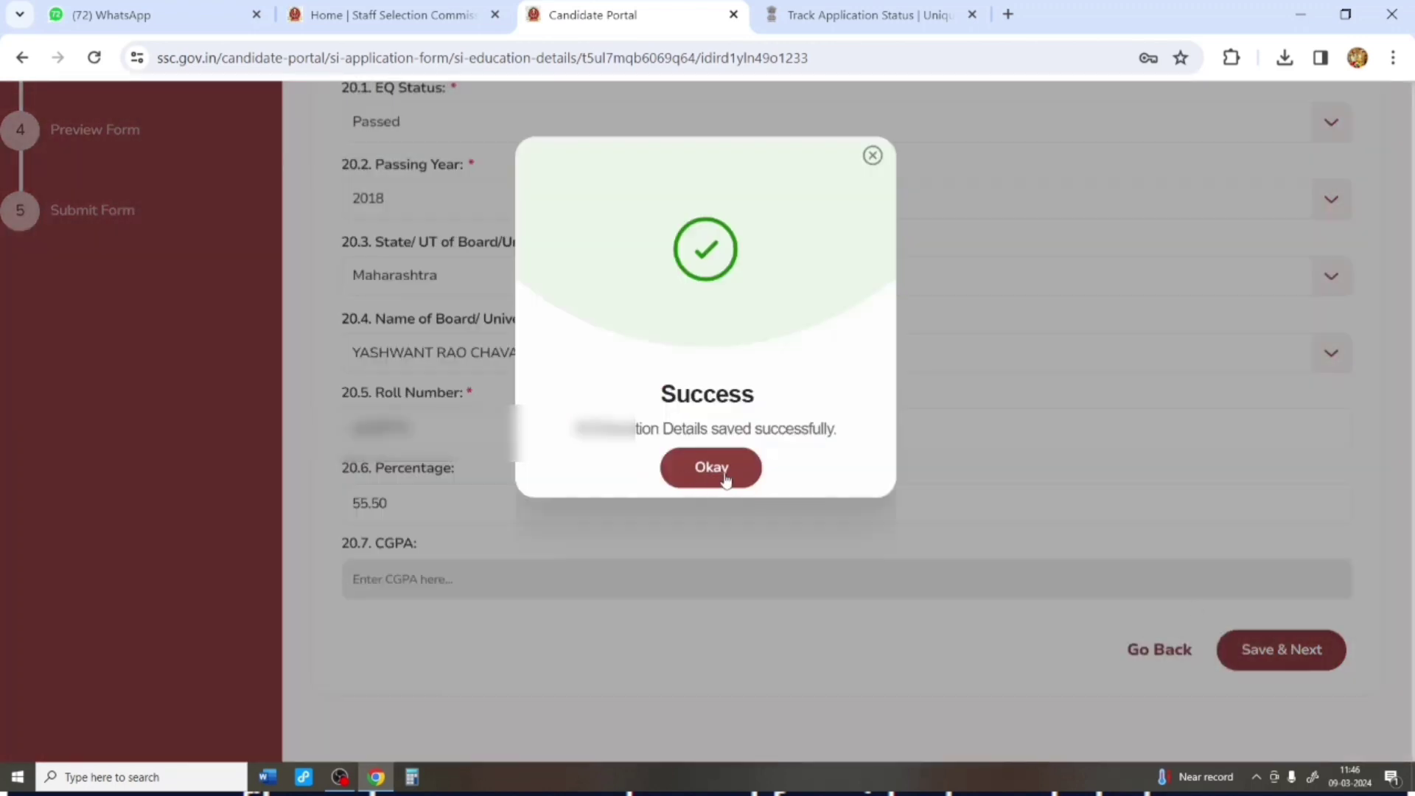
{"action": "left_click", "coordinate": [707, 471]}
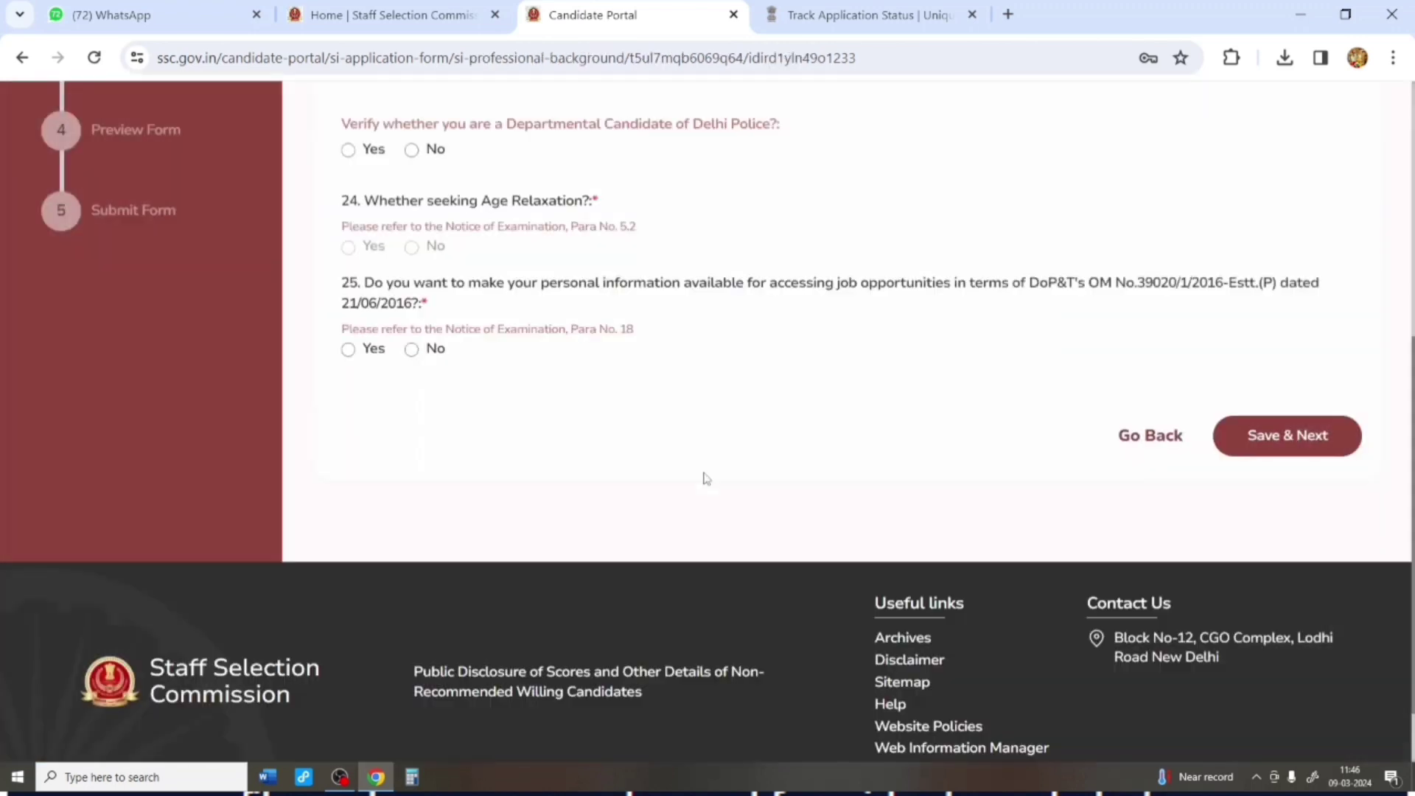
Answer No to ex-serviceman, ESM quota, departmental candidate, age-relaxation, and question 25
{"action": "scroll", "coordinate": [575, 470], "scroll_direction": "up", "scroll_amount": 3}
{"action": "scroll", "coordinate": [575, 470], "scroll_direction": "up", "scroll_amount": 3}
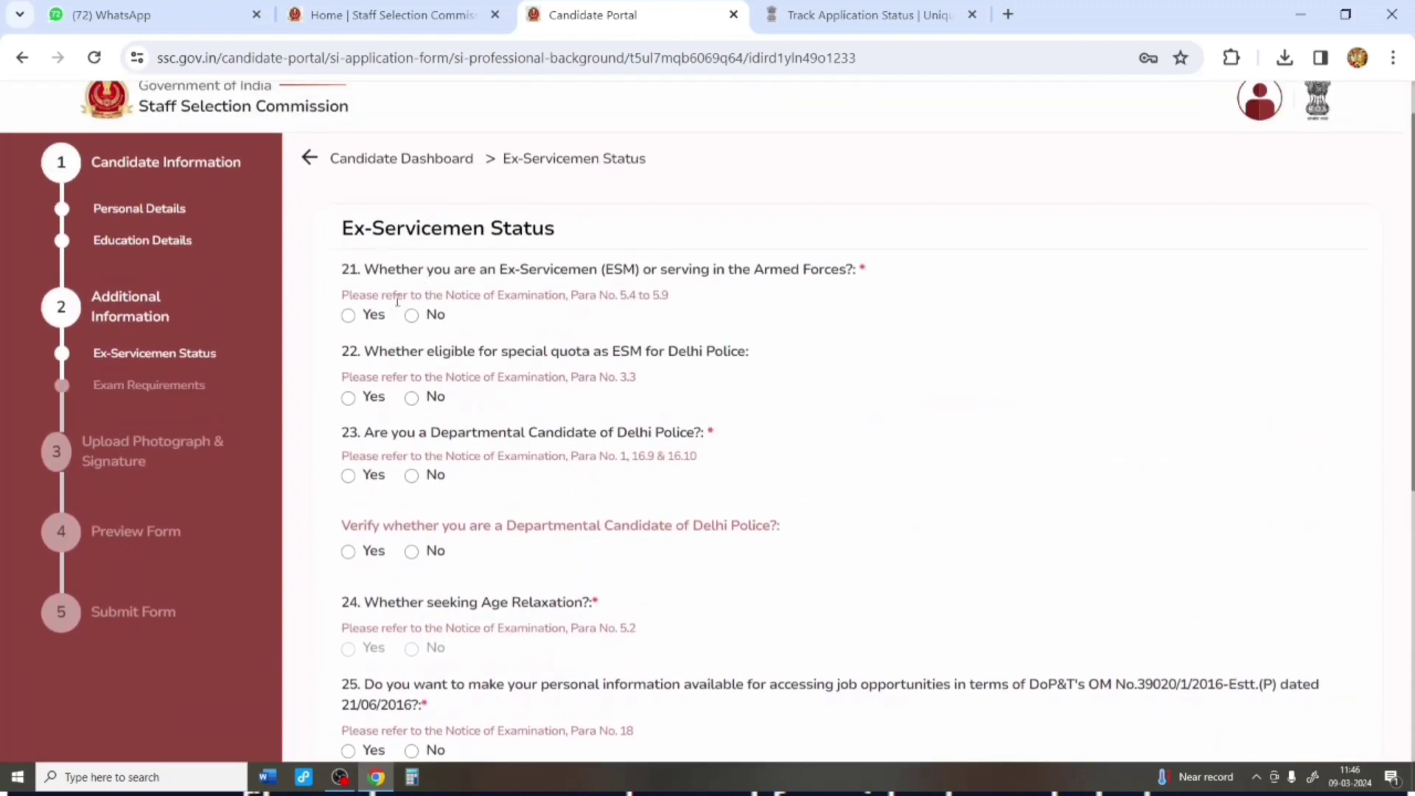
{"action": "left_click", "coordinate": [413, 315]}
{"action": "left_click", "coordinate": [411, 398]}
{"action": "left_click", "coordinate": [411, 476]}
{"action": "scroll", "coordinate": [413, 480], "scroll_direction": "down", "scroll_amount": 2}
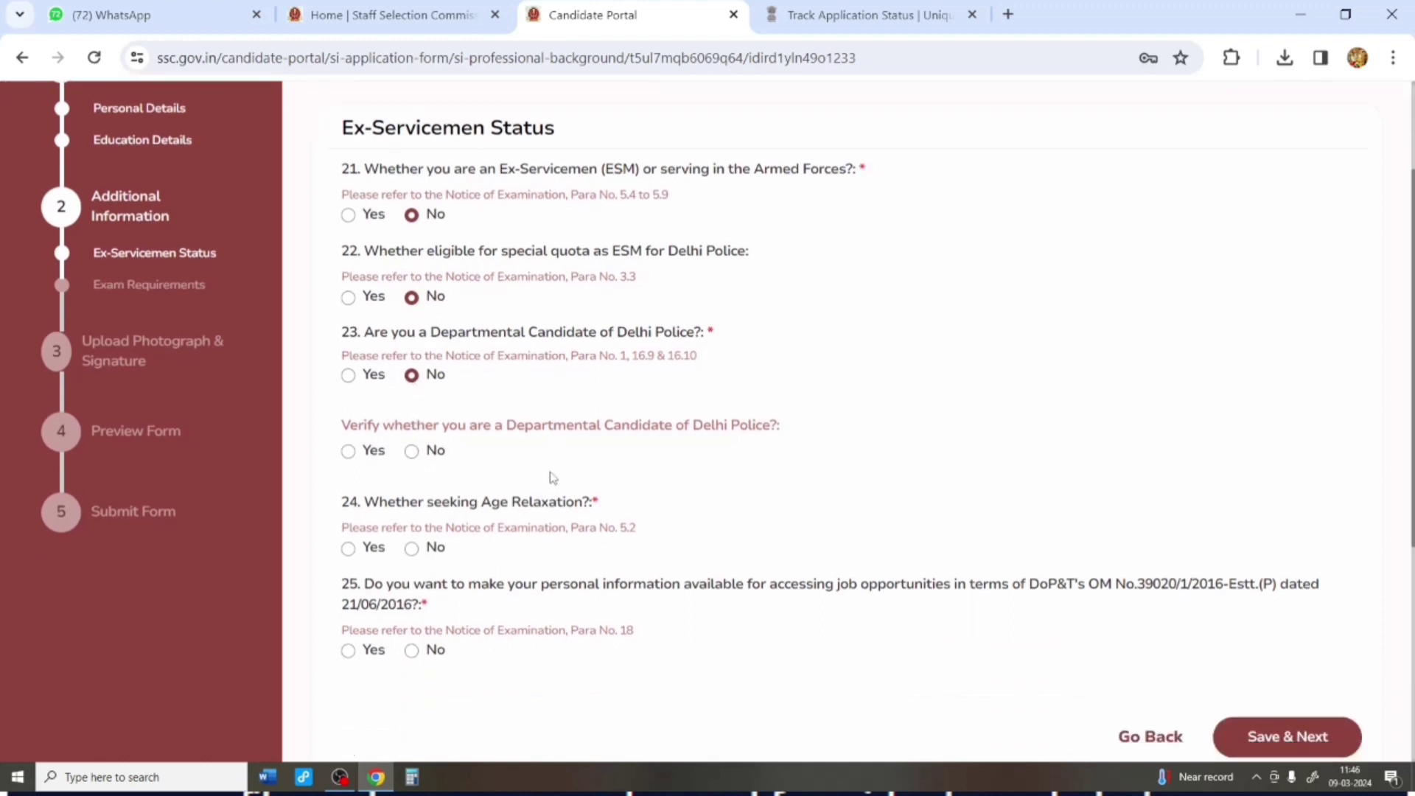
{"action": "left_click", "coordinate": [412, 453]}
{"action": "left_click", "coordinate": [417, 553]}
{"action": "left_click", "coordinate": [348, 650]}
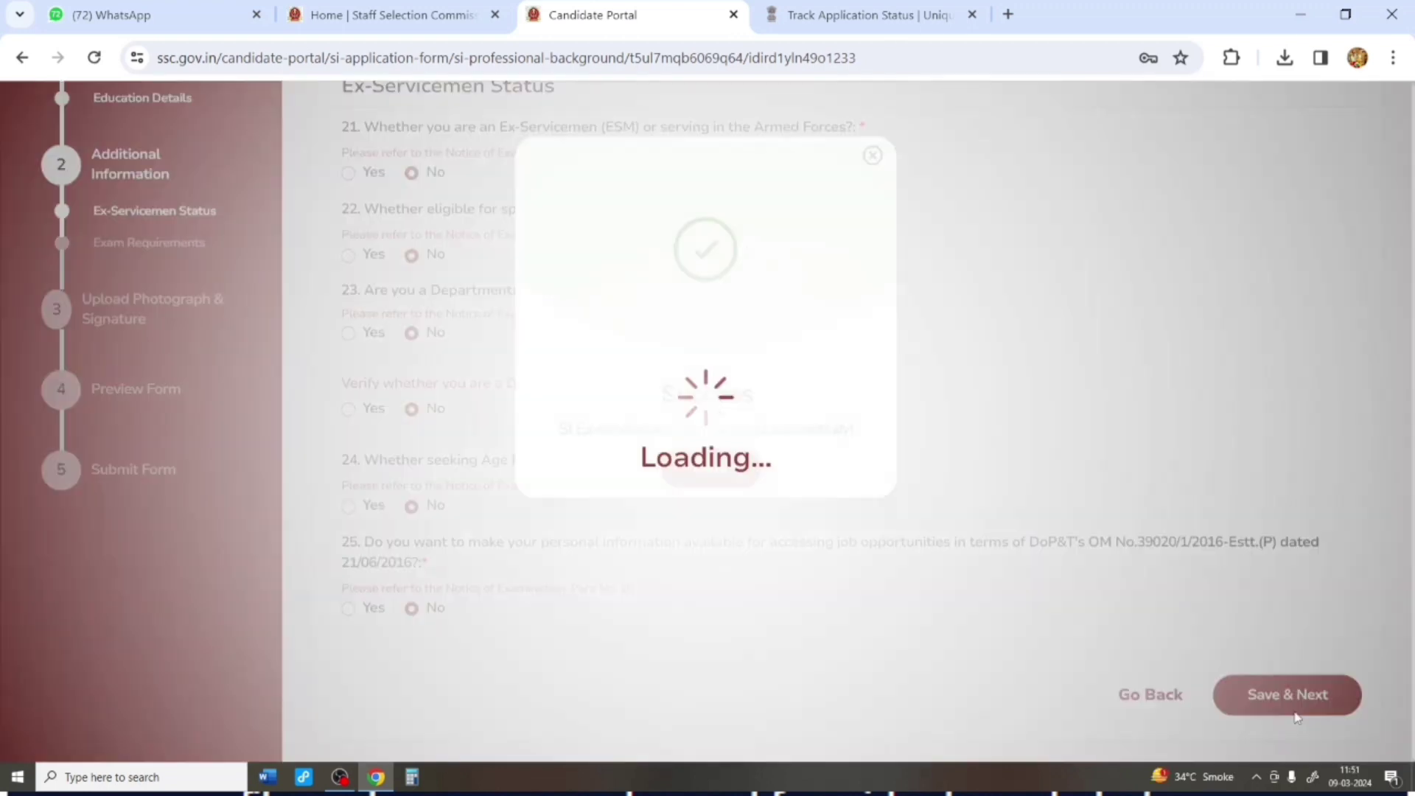
Choose NR-Delhi (2201), NR-Roorkee (2006) and NR-Ajmer (2401) as centre preferences 1–3
{"action": "left_click", "coordinate": [716, 467]}
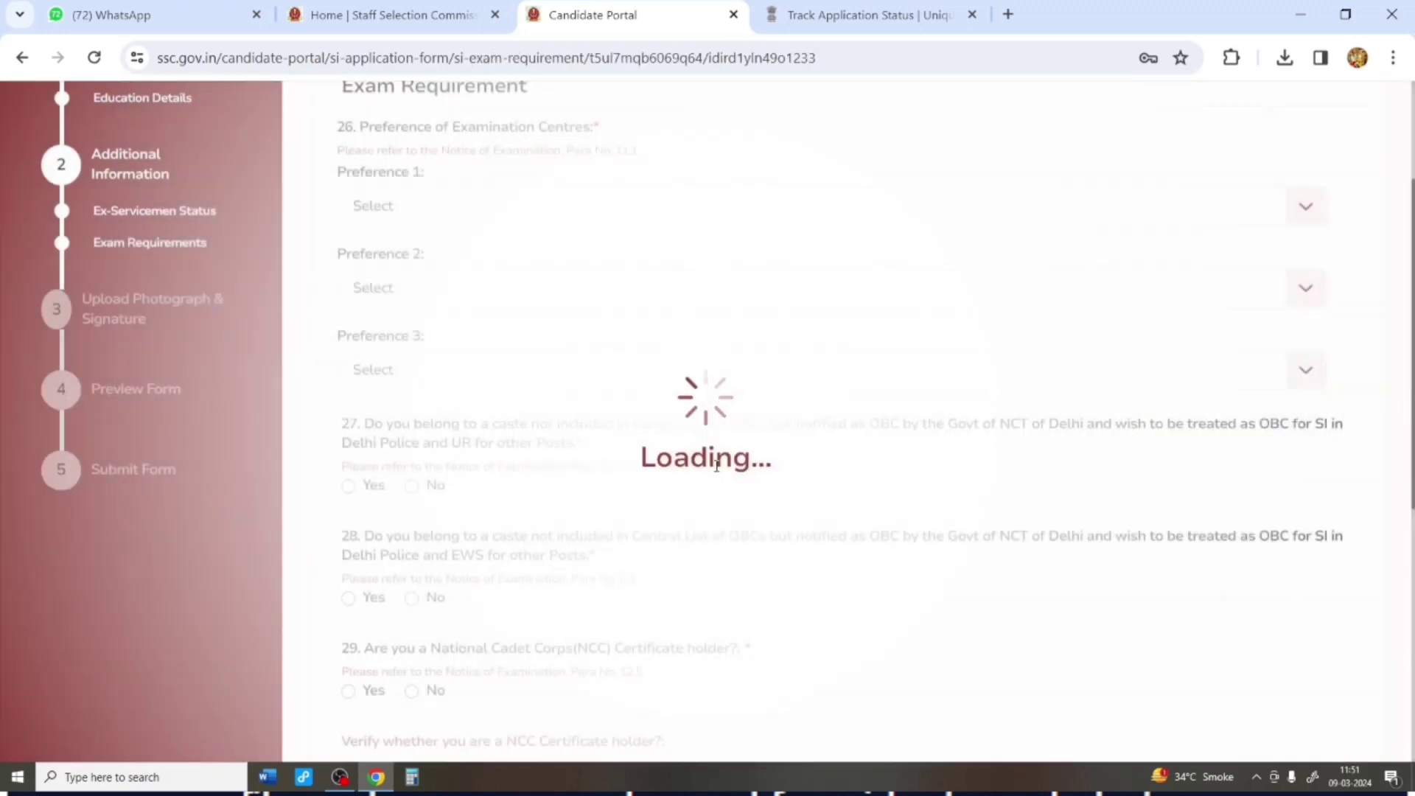
{"action": "left_click", "coordinate": [429, 209]}
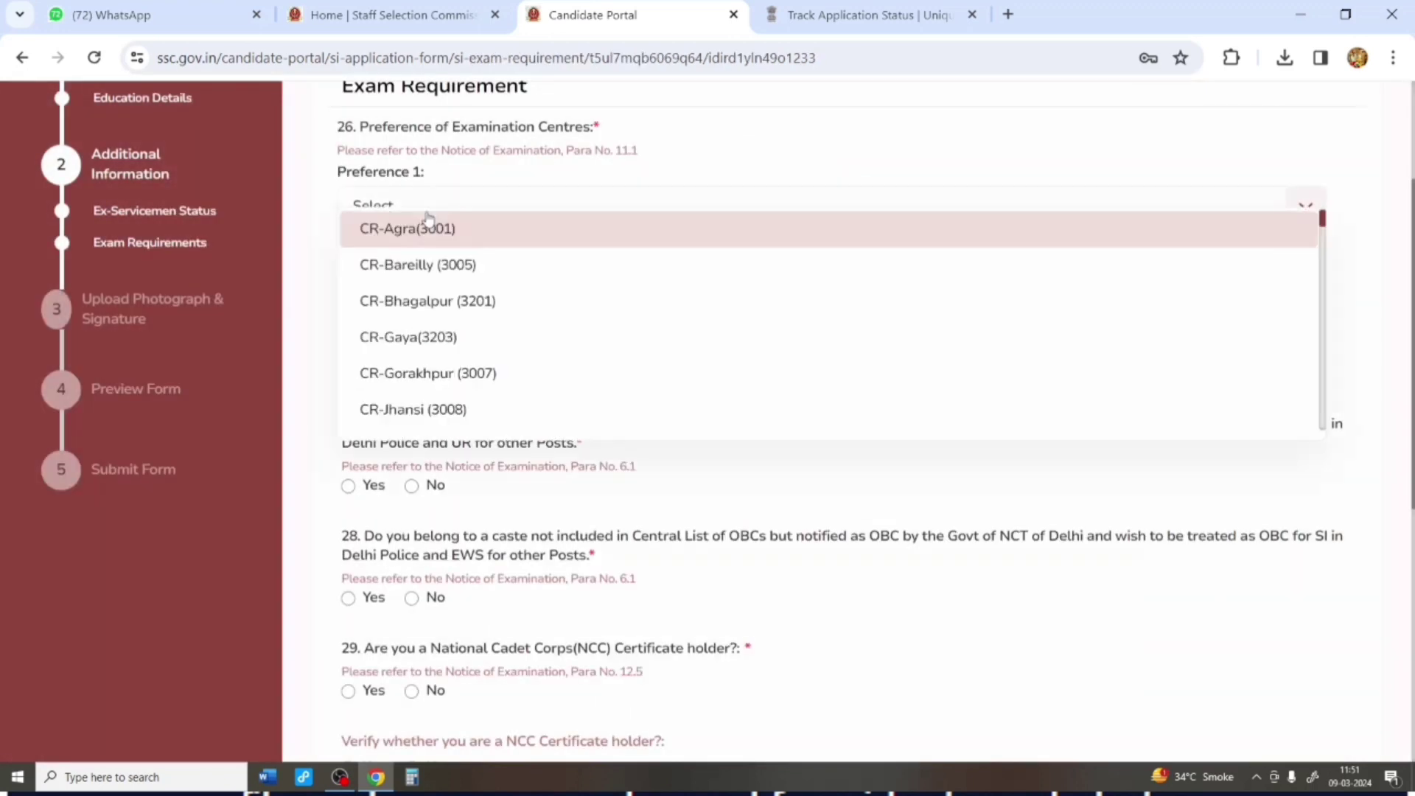
{"action": "scroll", "coordinate": [430, 352], "scroll_direction": "down", "scroll_amount": 5}
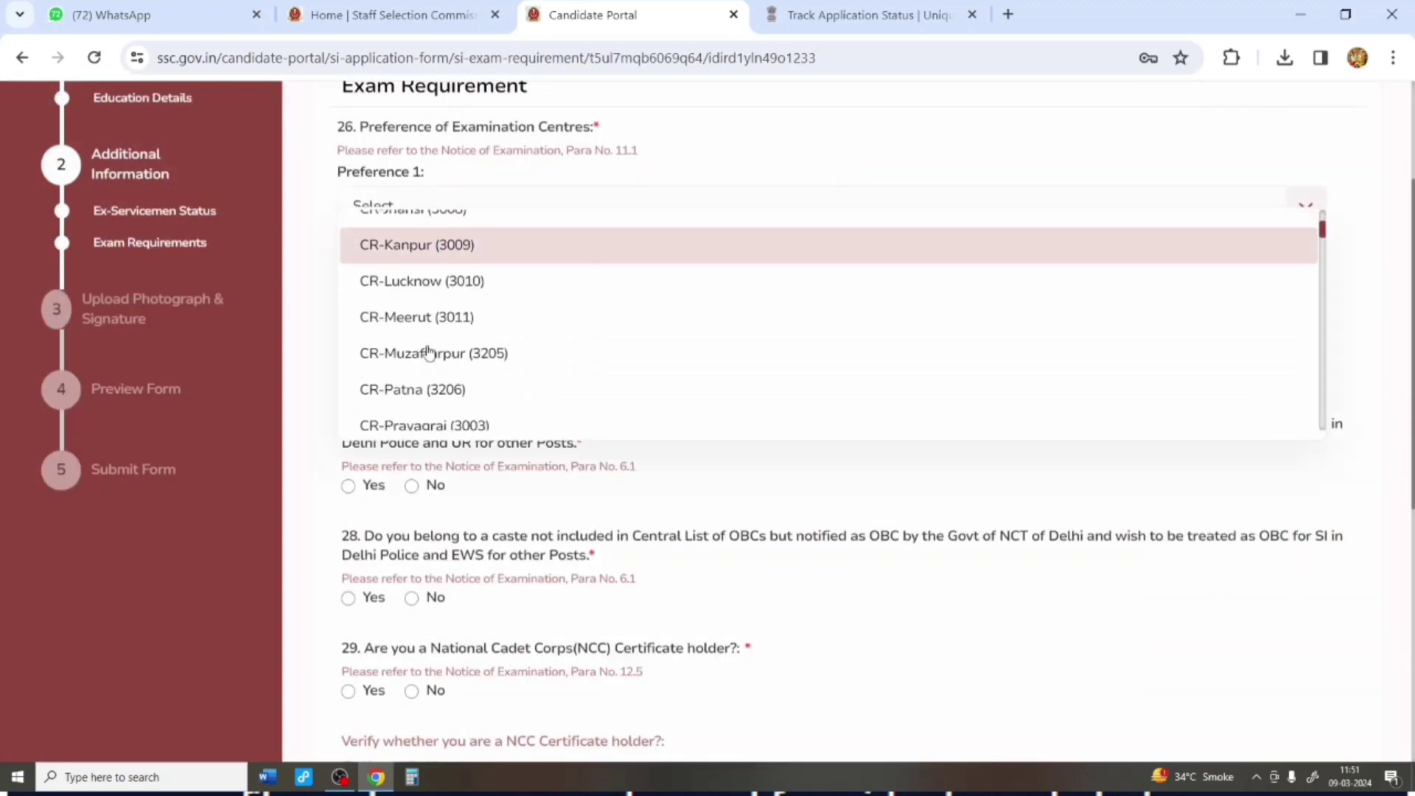
{"action": "scroll", "coordinate": [430, 351], "scroll_direction": "down", "scroll_amount": 10}
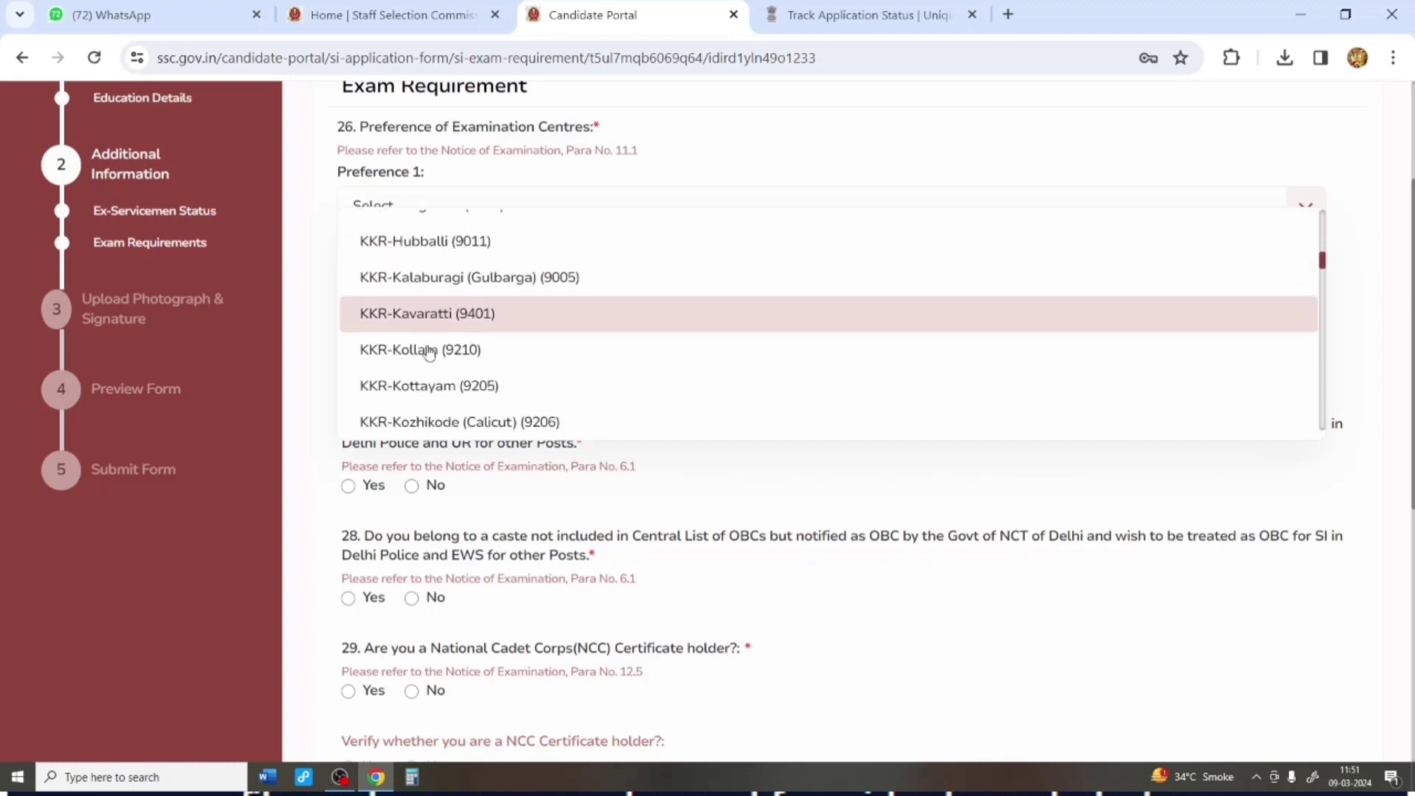
{"action": "scroll", "coordinate": [430, 351], "scroll_direction": "down", "scroll_amount": 10}
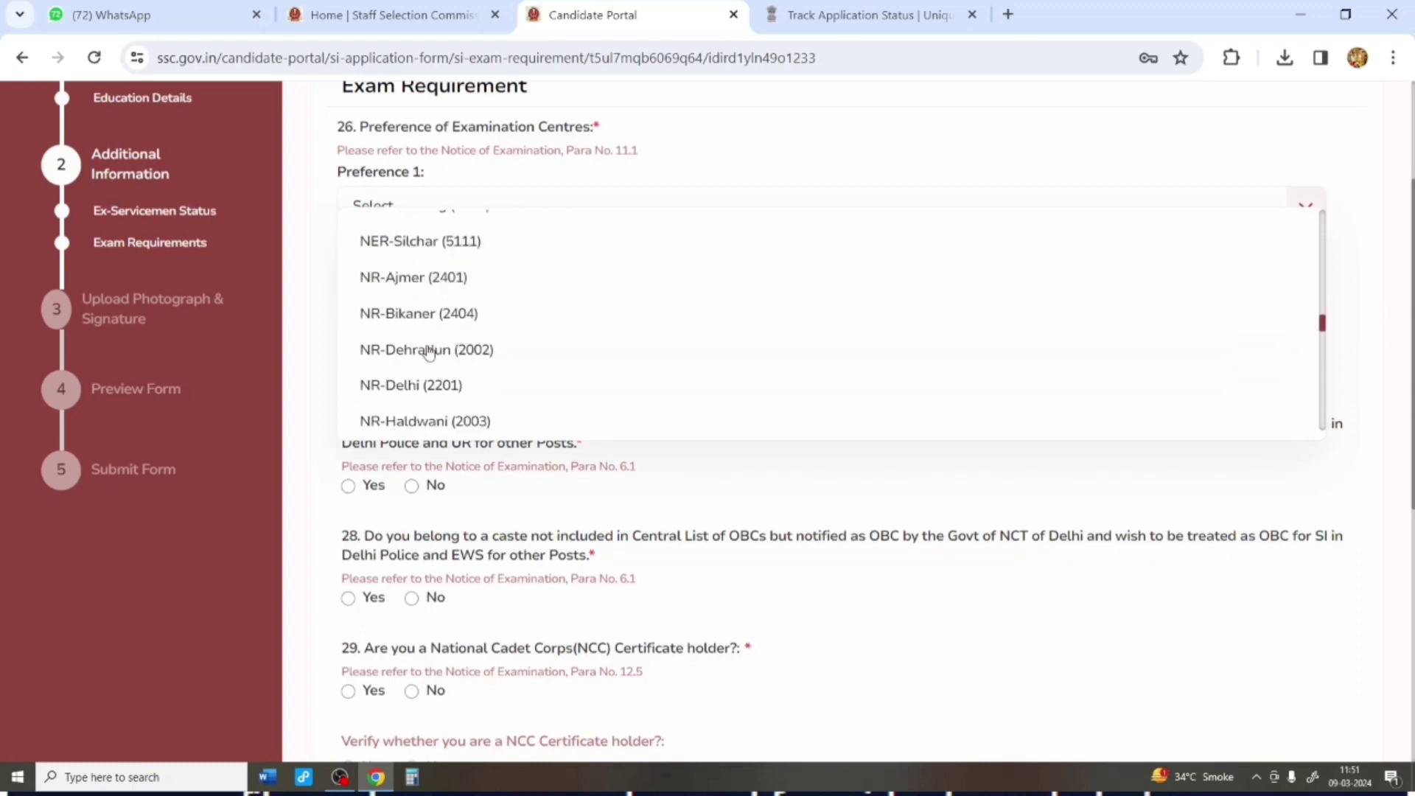
{"action": "scroll", "coordinate": [430, 352], "scroll_direction": "down", "scroll_amount": 1}
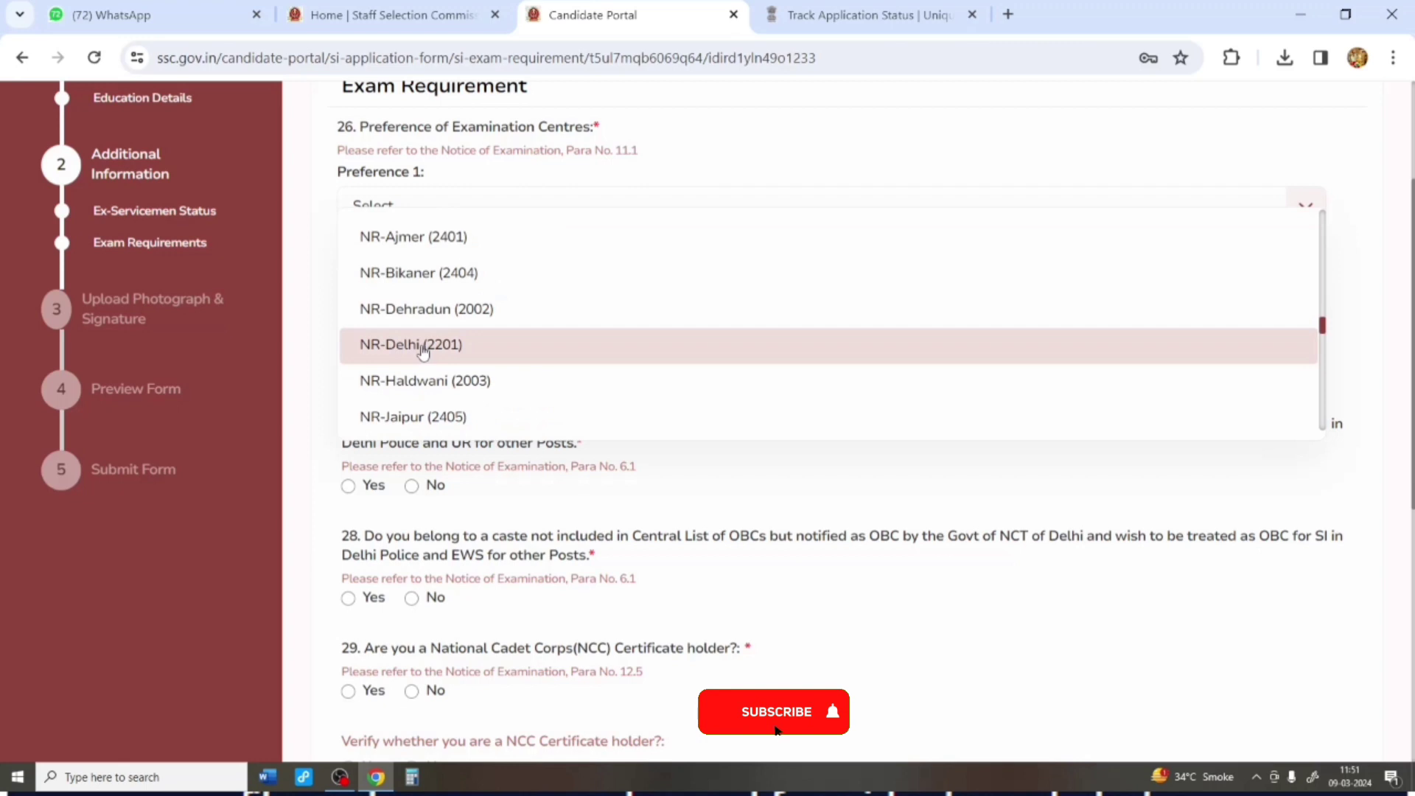
{"action": "left_click", "coordinate": [423, 346]}
{"action": "left_click", "coordinate": [426, 296]}
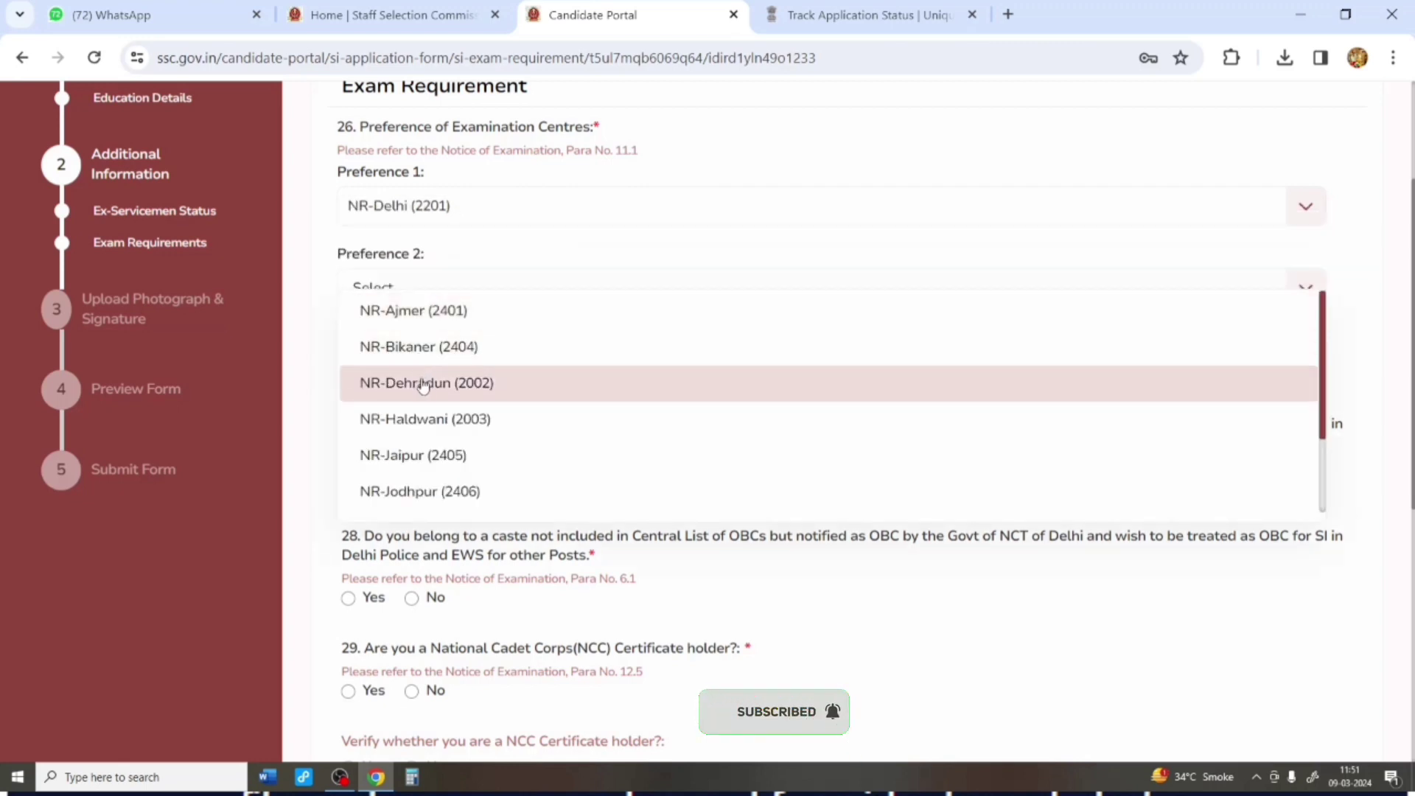
{"action": "scroll", "coordinate": [423, 384], "scroll_direction": "down", "scroll_amount": 2}
{"action": "scroll", "coordinate": [423, 384], "scroll_direction": "up", "scroll_amount": 2}
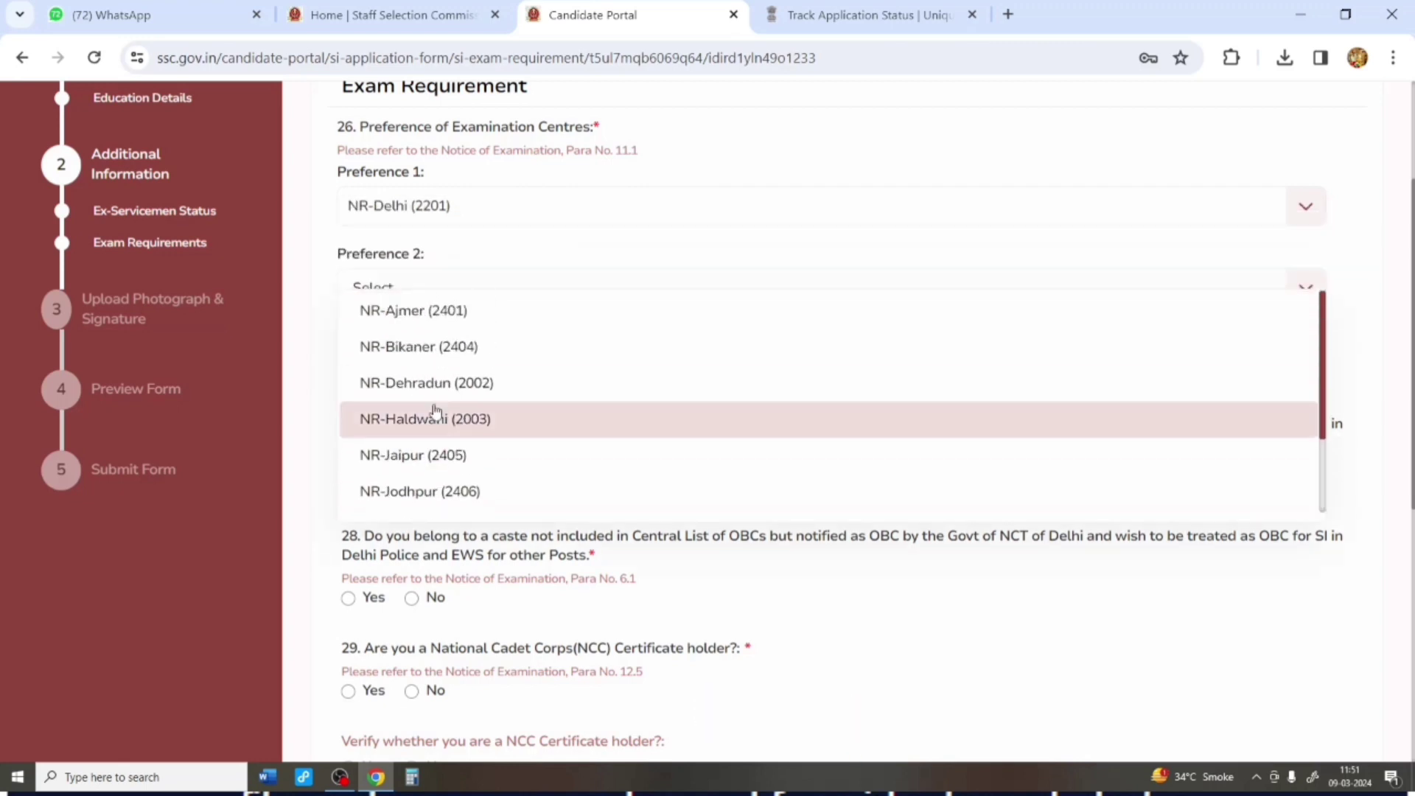
{"action": "scroll", "coordinate": [423, 335], "scroll_direction": "down", "scroll_amount": 2}
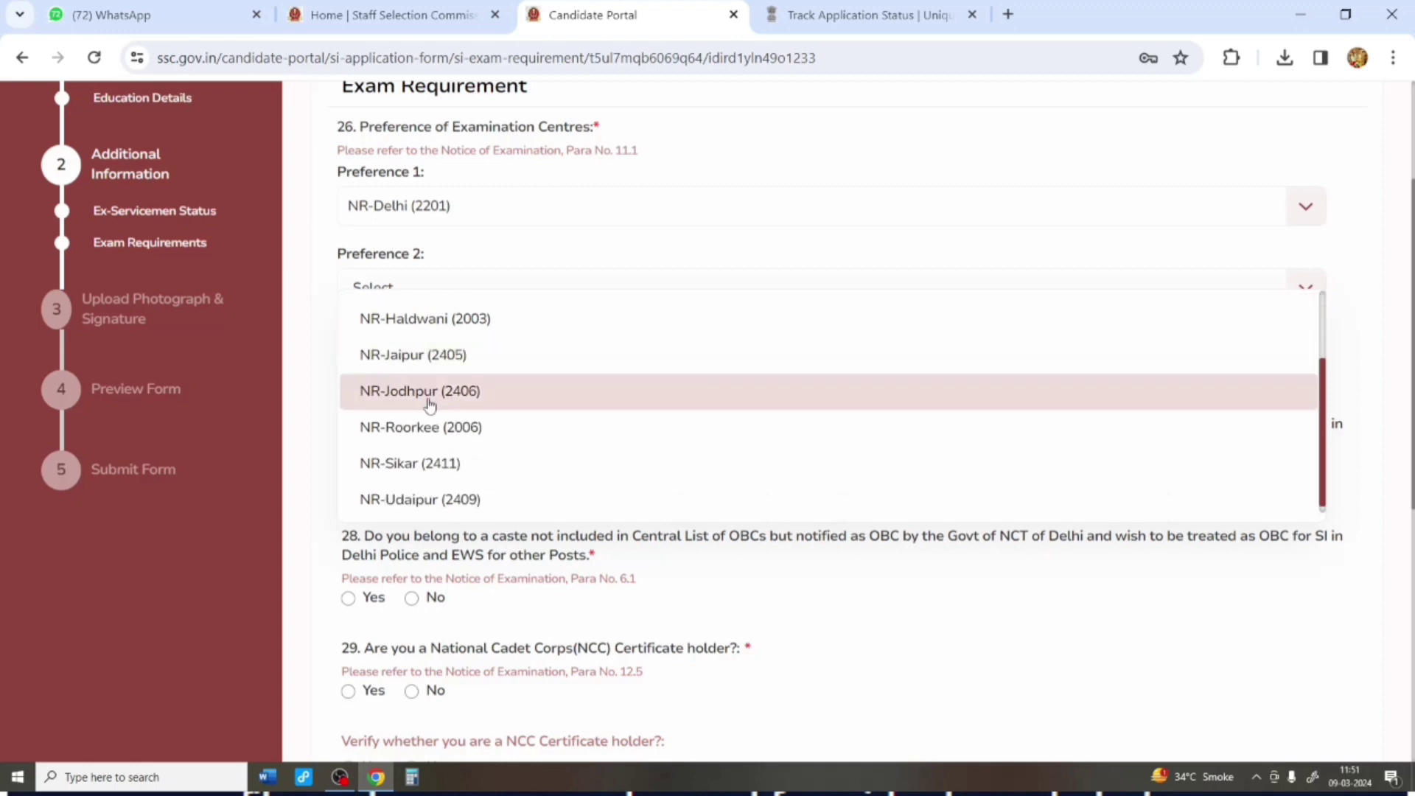
{"action": "left_click", "coordinate": [431, 427]}
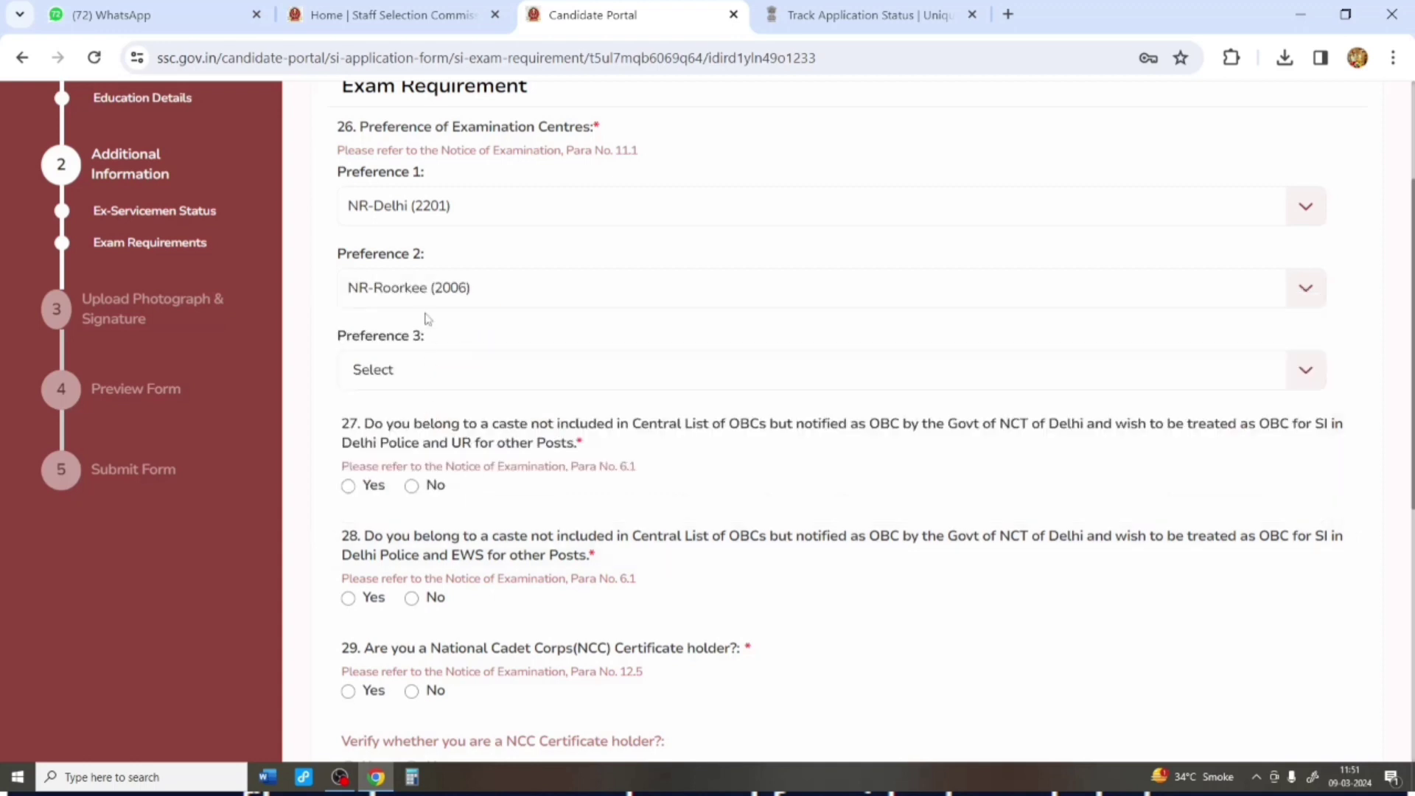
{"action": "left_click", "coordinate": [411, 368]}
{"action": "scroll", "coordinate": [401, 435], "scroll_direction": "up", "scroll_amount": 1}
{"action": "left_click", "coordinate": [412, 490]}
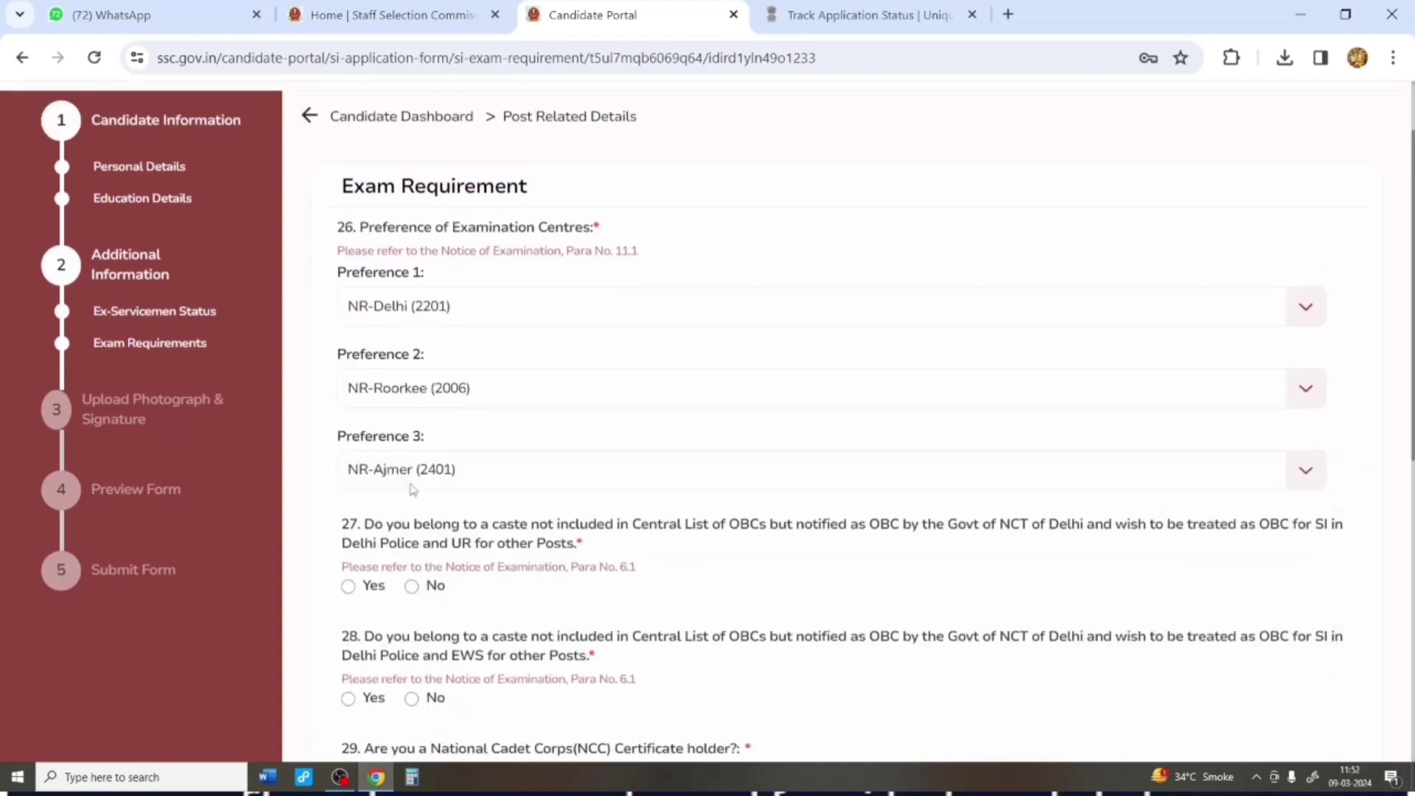
Answer No to questions 27, 28 and the NCC certificate questions, then save
{"action": "scroll", "coordinate": [412, 490], "scroll_direction": "down", "scroll_amount": 3}
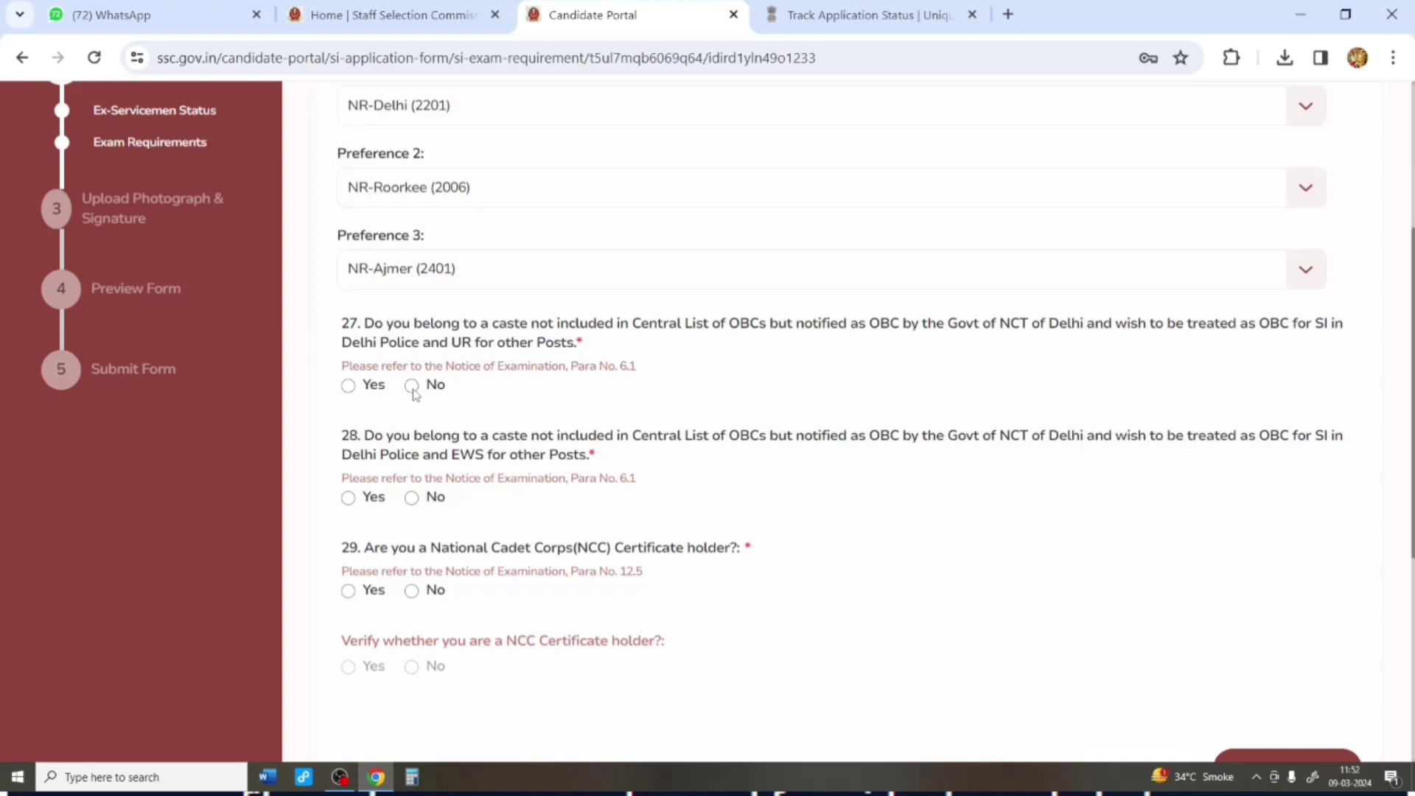
{"action": "left_click", "coordinate": [413, 389]}
{"action": "left_click", "coordinate": [412, 501]}
{"action": "left_click", "coordinate": [413, 590]}
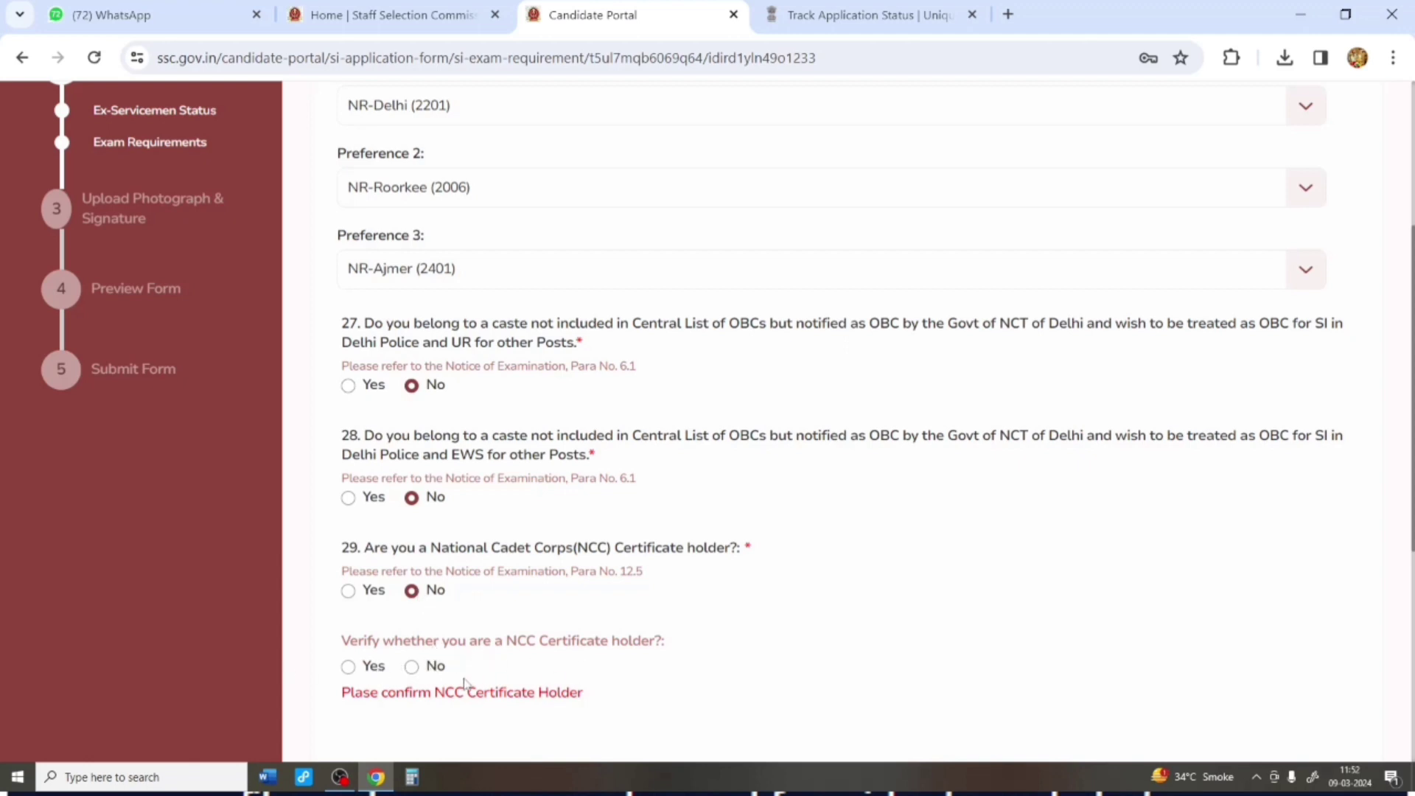
{"action": "left_click", "coordinate": [411, 667]}
{"action": "scroll", "coordinate": [1031, 678], "scroll_direction": "down", "scroll_amount": 2}
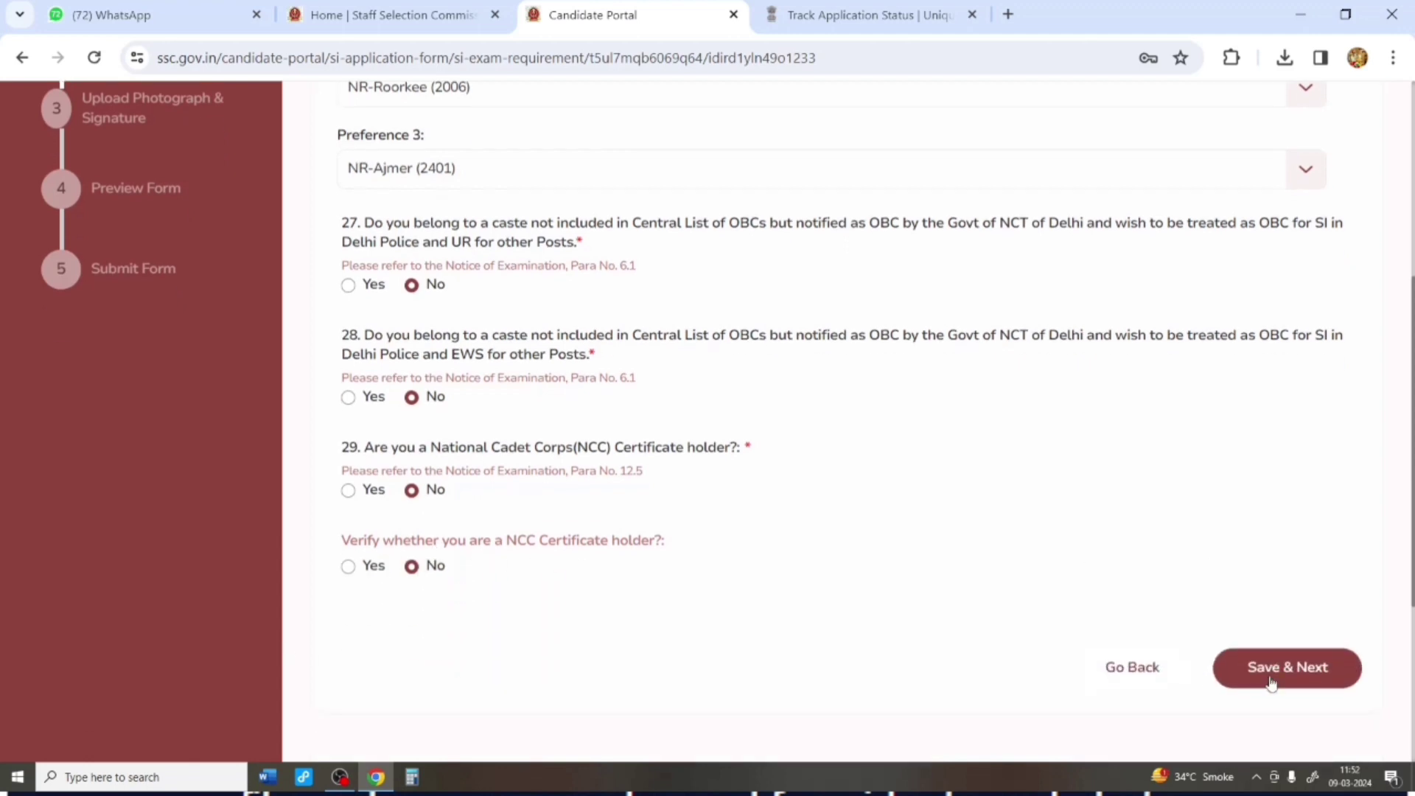
{"action": "left_click", "coordinate": [1271, 679]}
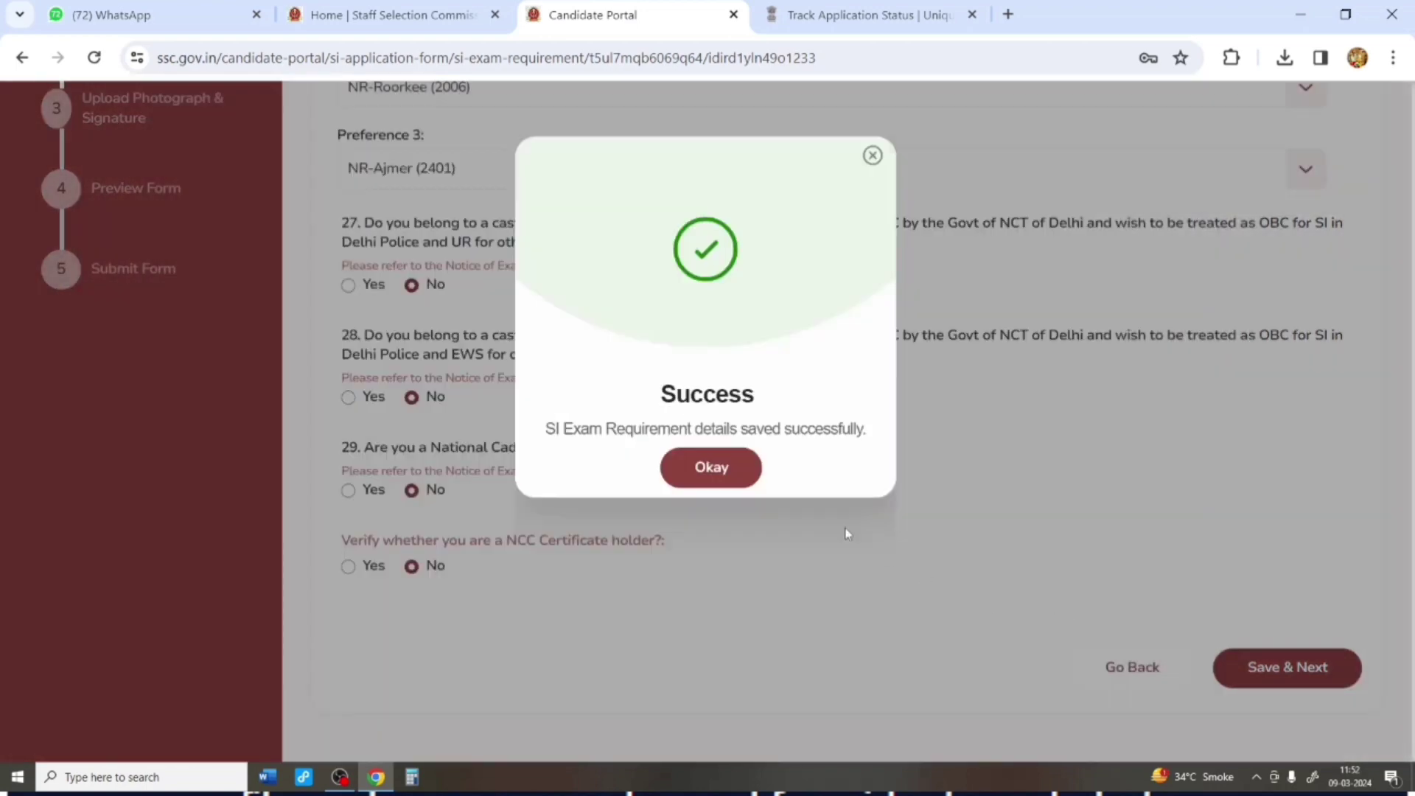
Capture a live photograph and keep the approved photo
{"action": "left_click", "coordinate": [693, 472]}
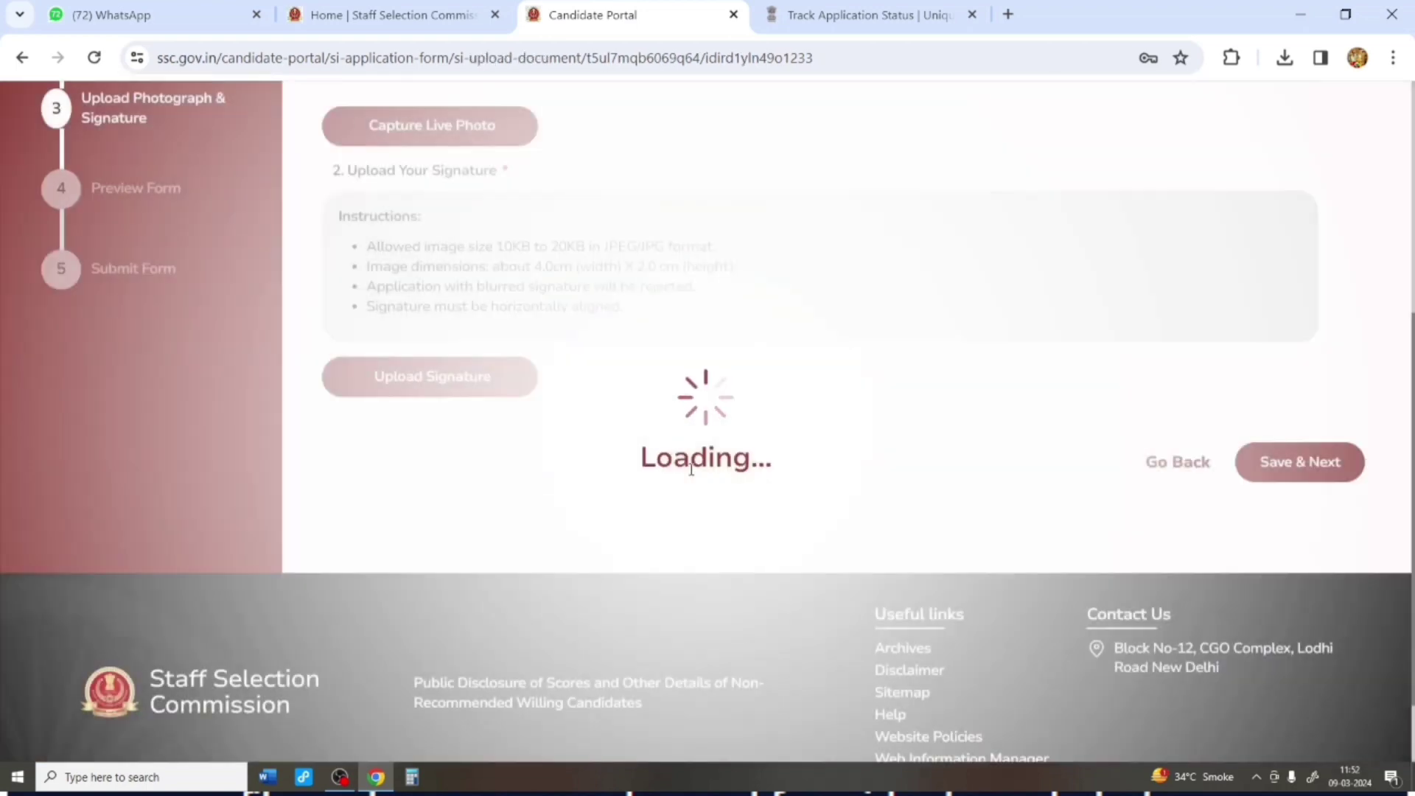
{"action": "scroll", "coordinate": [490, 354], "scroll_direction": "up", "scroll_amount": 1}
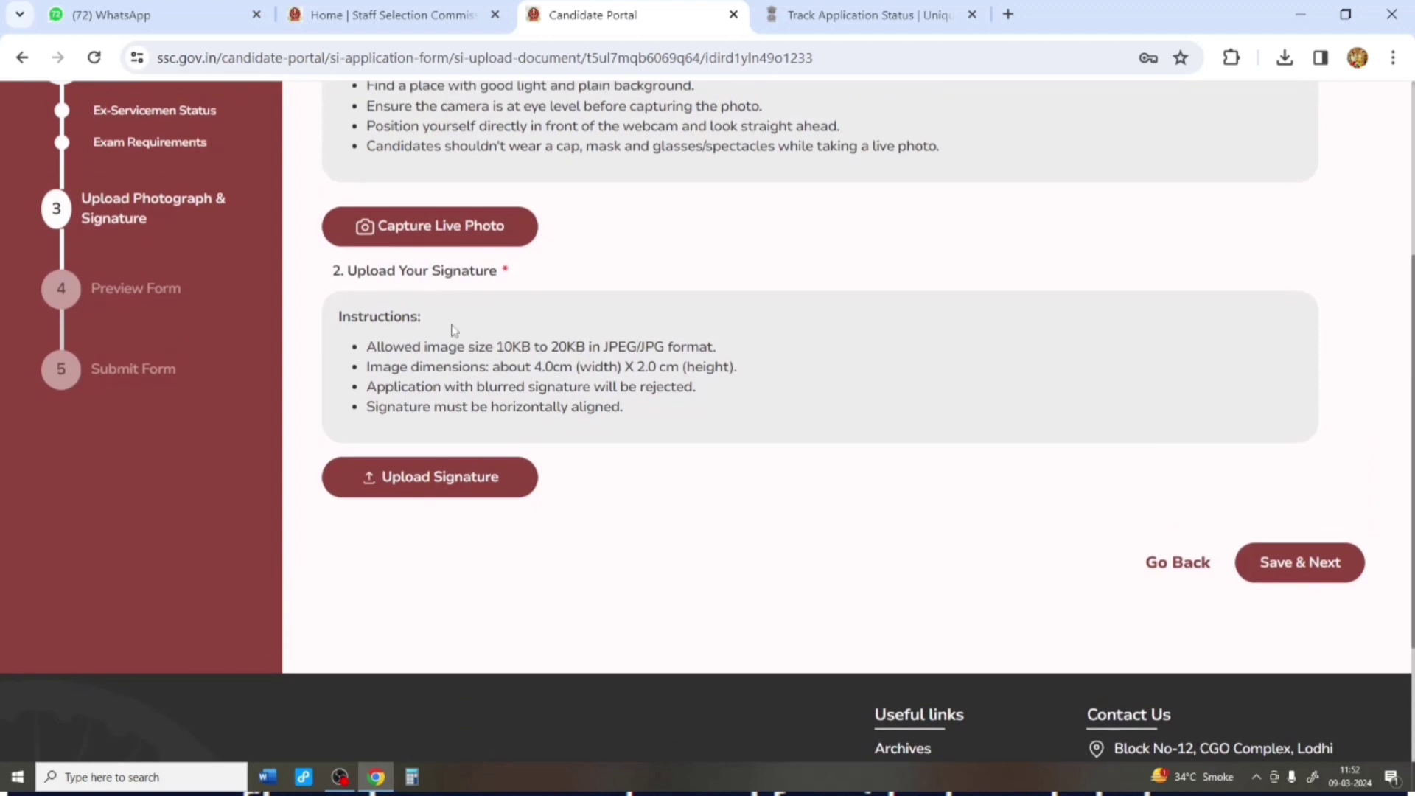
{"action": "scroll", "coordinate": [851, 502], "scroll_direction": "up", "scroll_amount": 1}
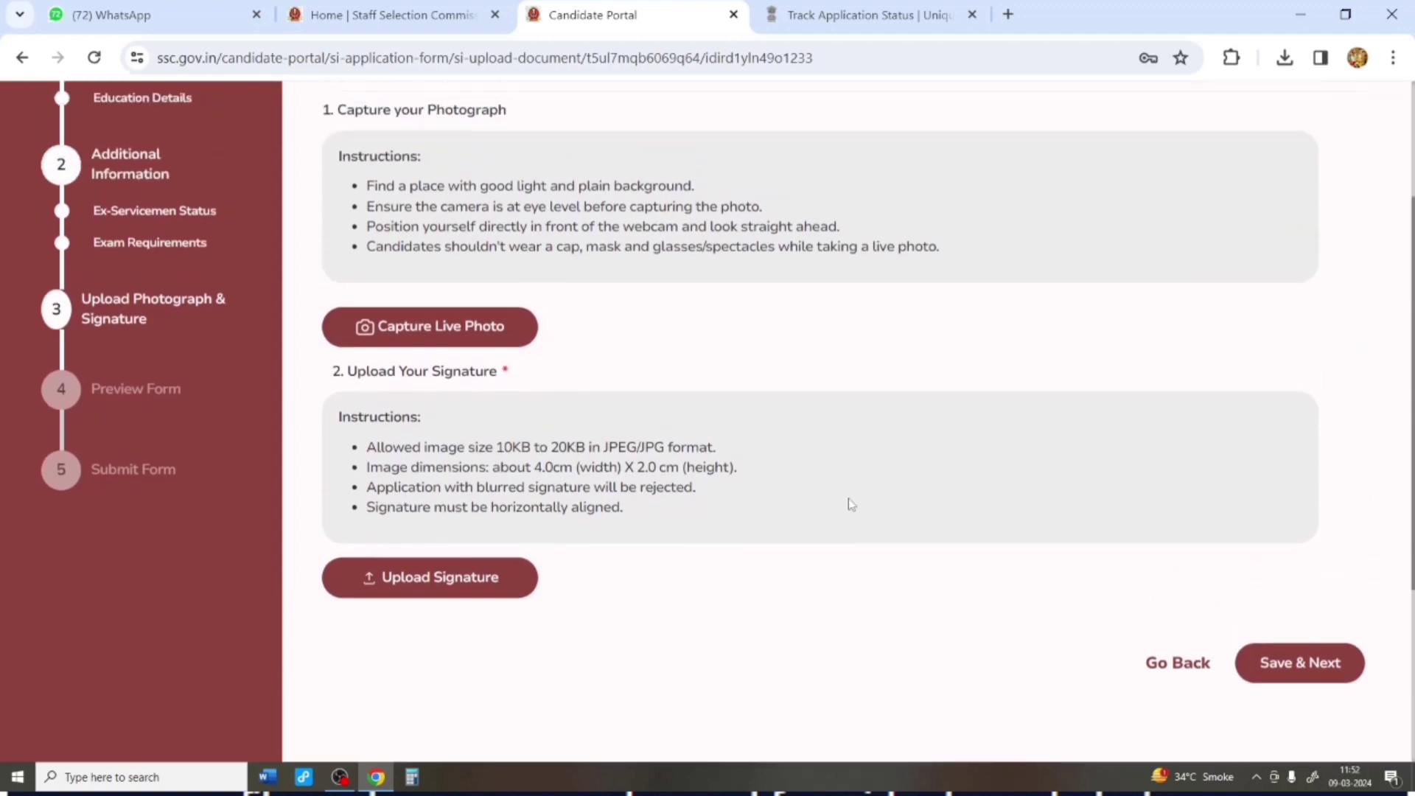
{"action": "left_click", "coordinate": [453, 331]}
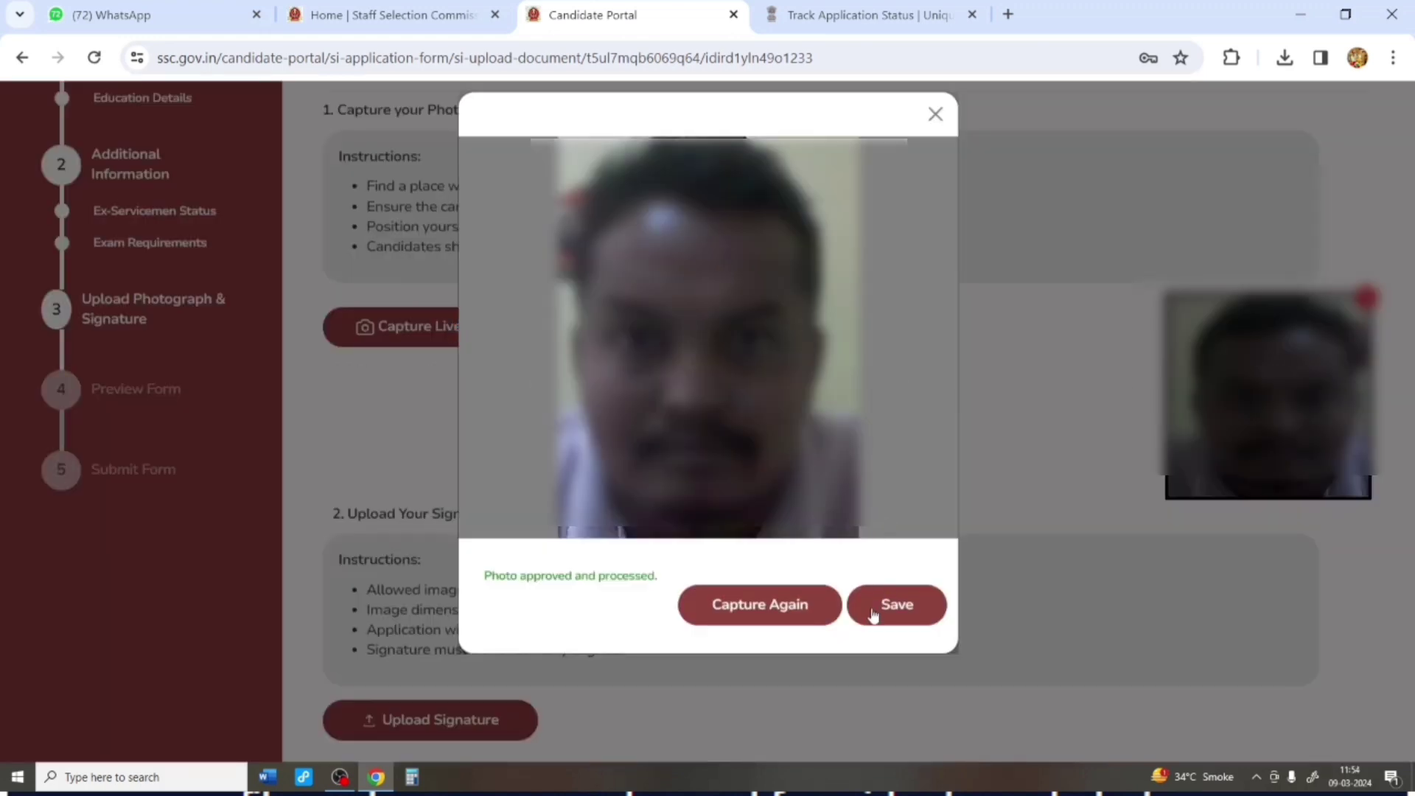
{"action": "left_click", "coordinate": [873, 613]}
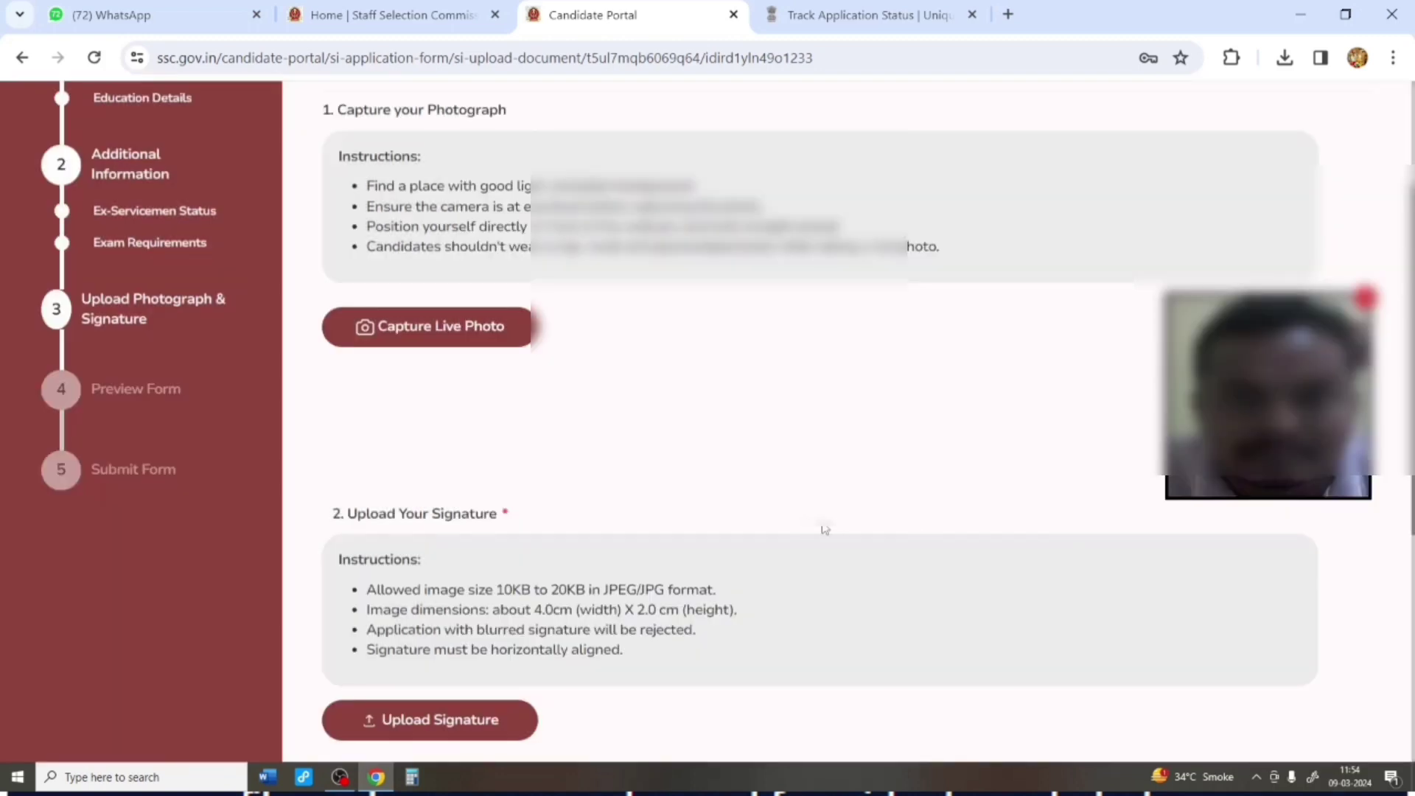
Upload the signature image file and save the photo and signature
{"action": "scroll", "coordinate": [824, 529], "scroll_direction": "down", "scroll_amount": 2}
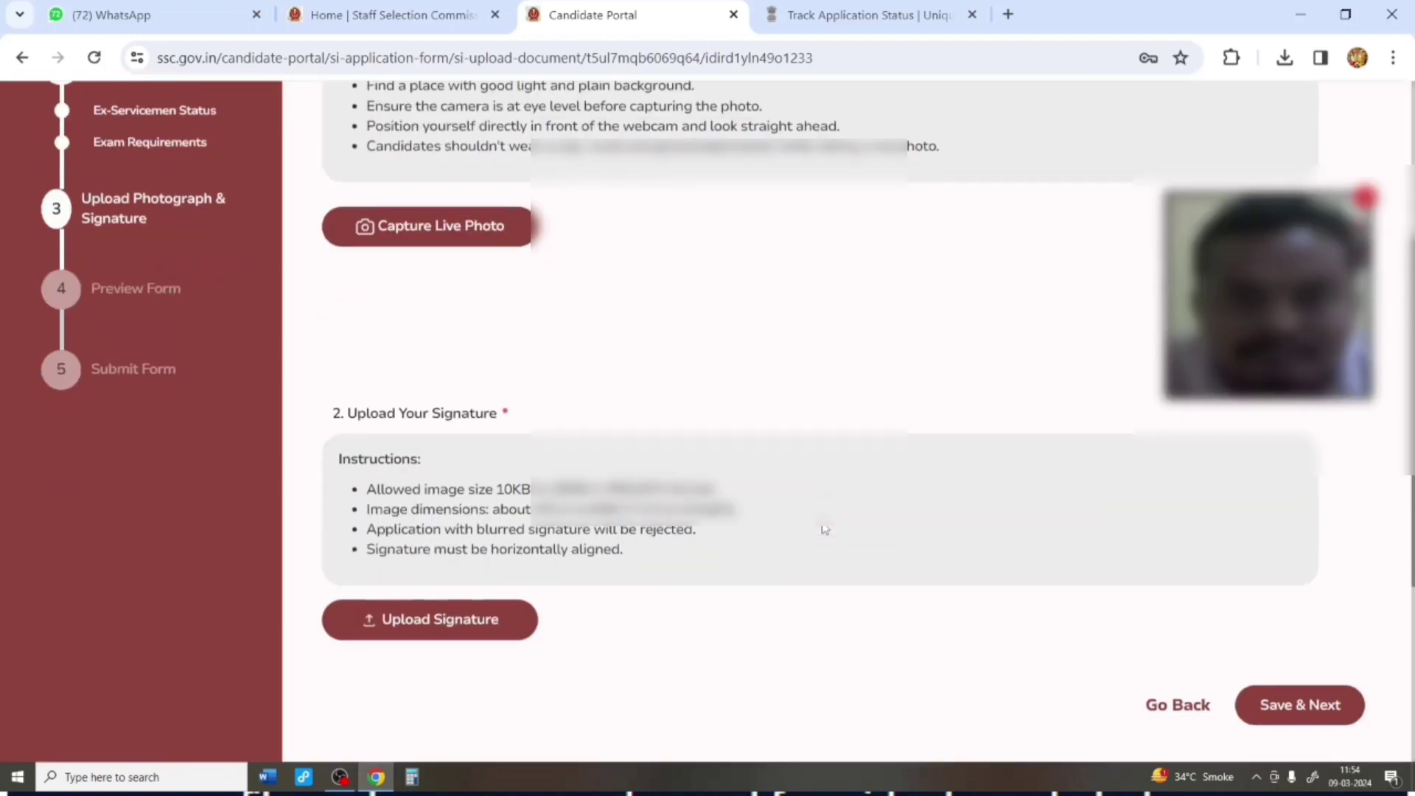
{"action": "left_click", "coordinate": [472, 621]}
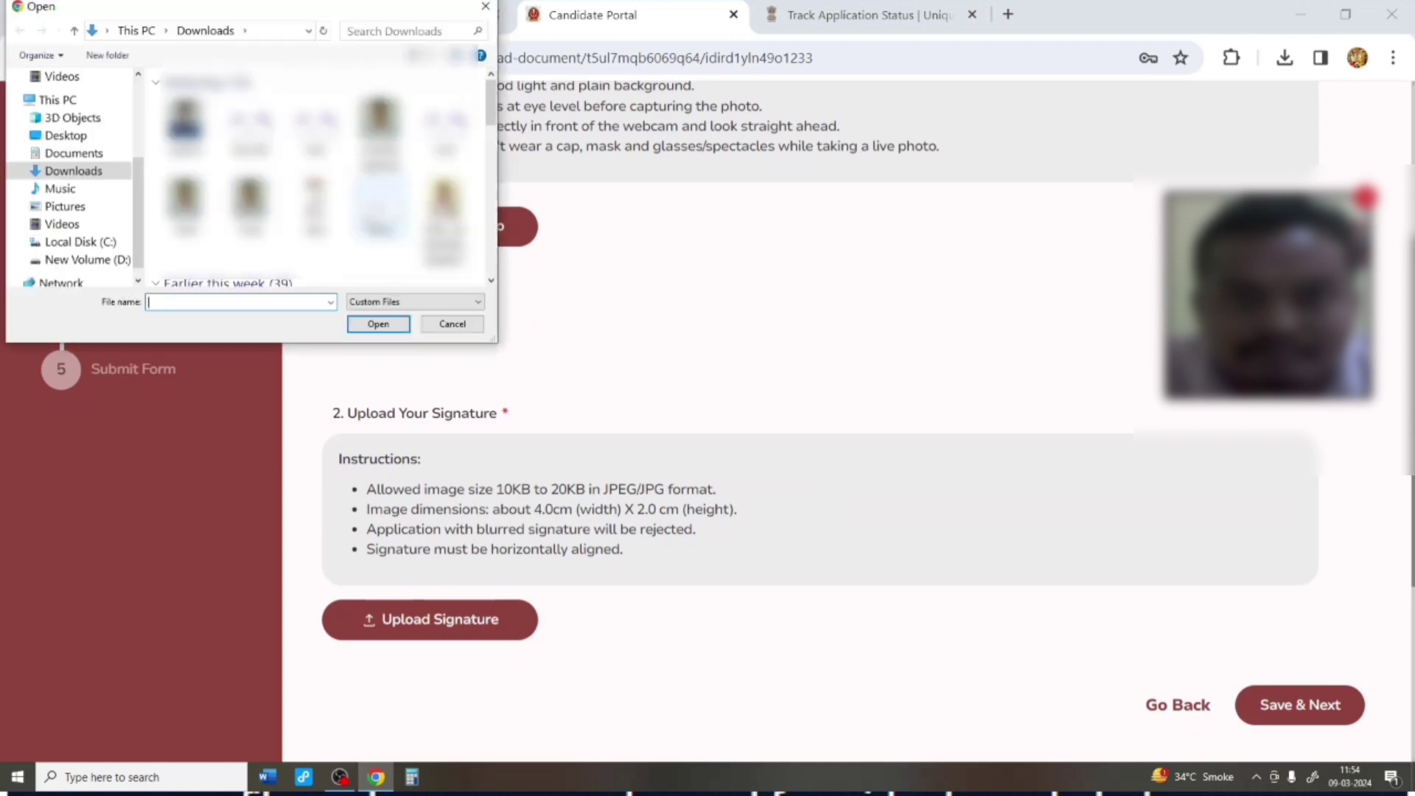
{"action": "type", "text": "rtery"}
{"action": "scroll", "coordinate": [317, 176], "scroll_direction": "down", "scroll_amount": 5}
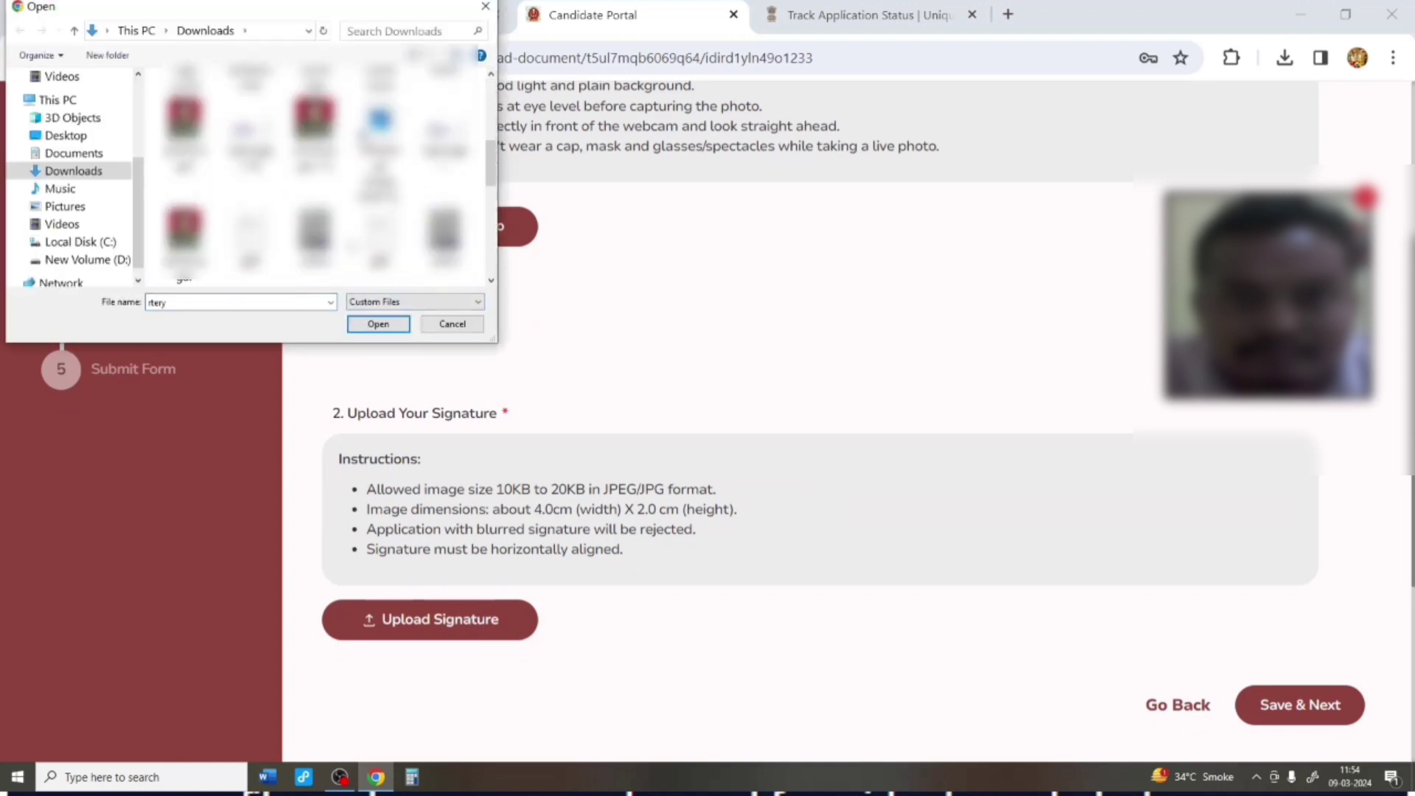
{"action": "left_click", "coordinate": [251, 132]}
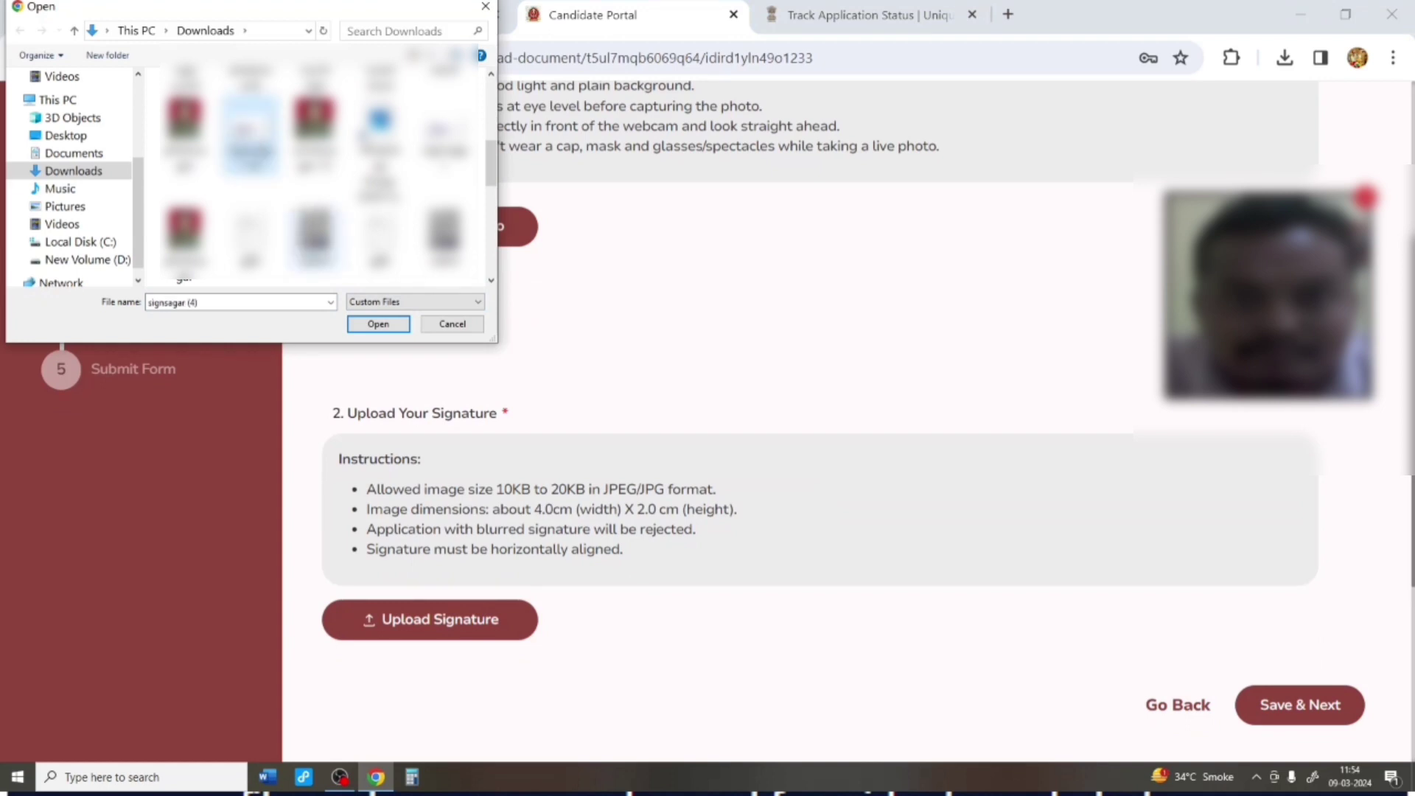
{"action": "scroll", "coordinate": [317, 177], "scroll_direction": "up", "scroll_amount": 2}
{"action": "type", "text": "ewrtr"}
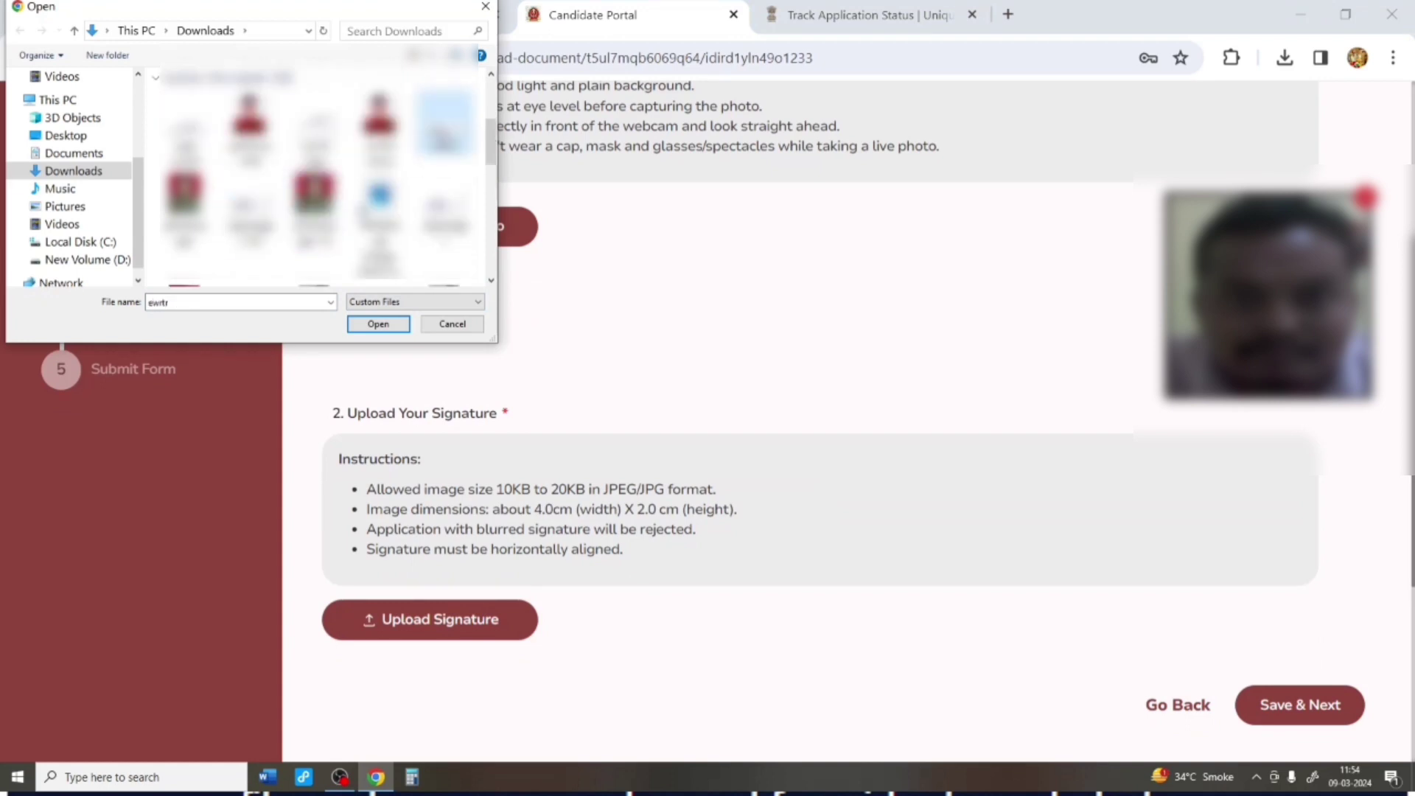
{"action": "left_click", "coordinate": [377, 324]}
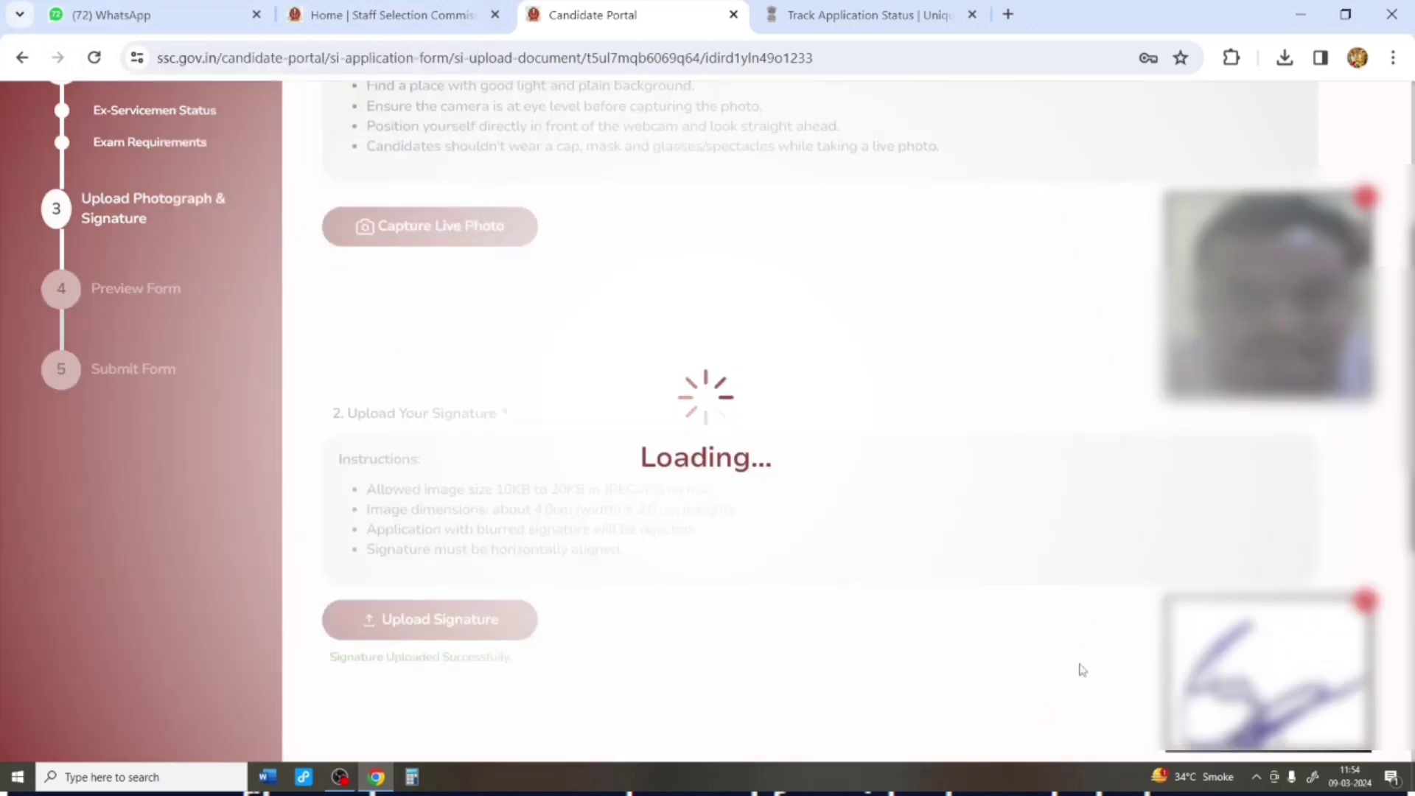
{"action": "scroll", "coordinate": [1077, 666], "scroll_direction": "down", "scroll_amount": 2}
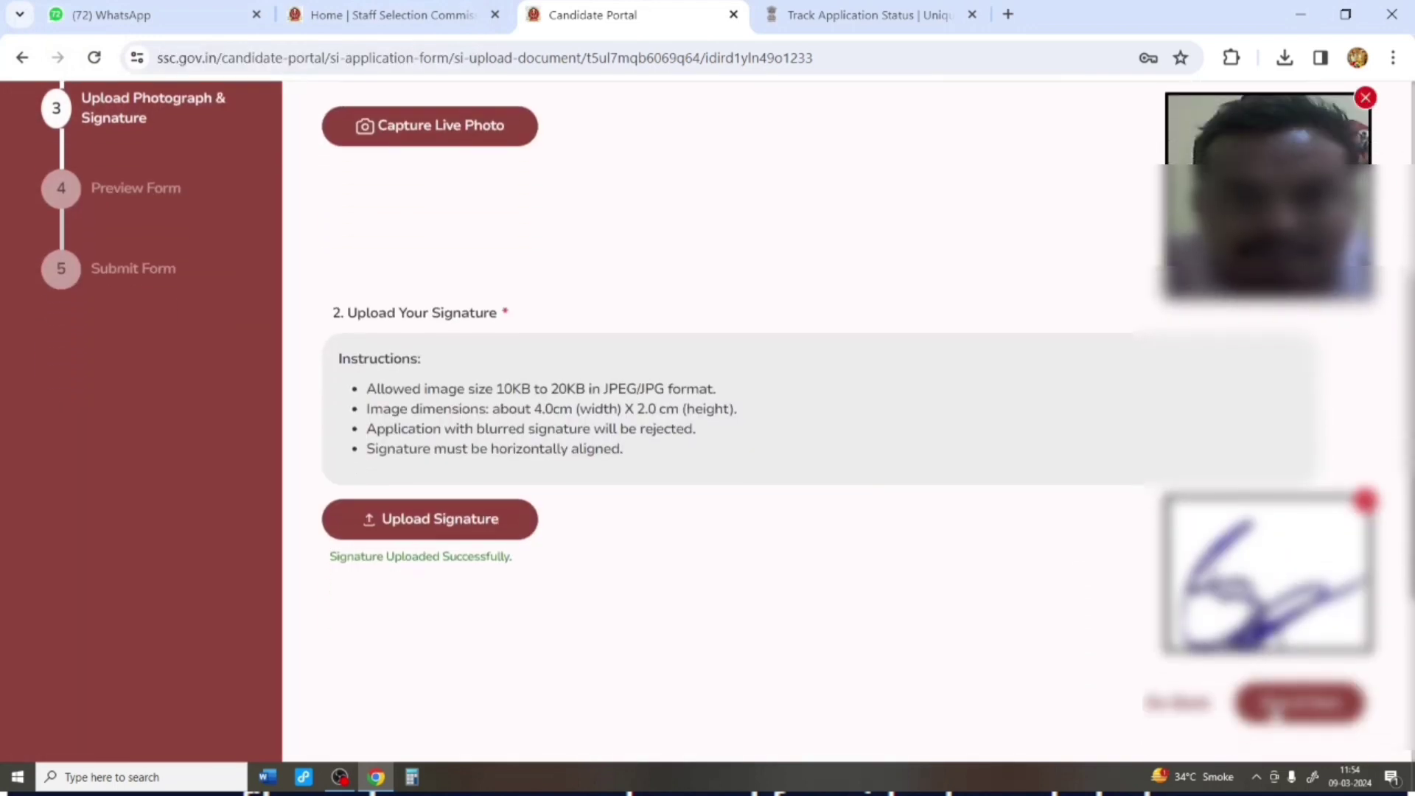
{"action": "left_click", "coordinate": [1275, 708]}
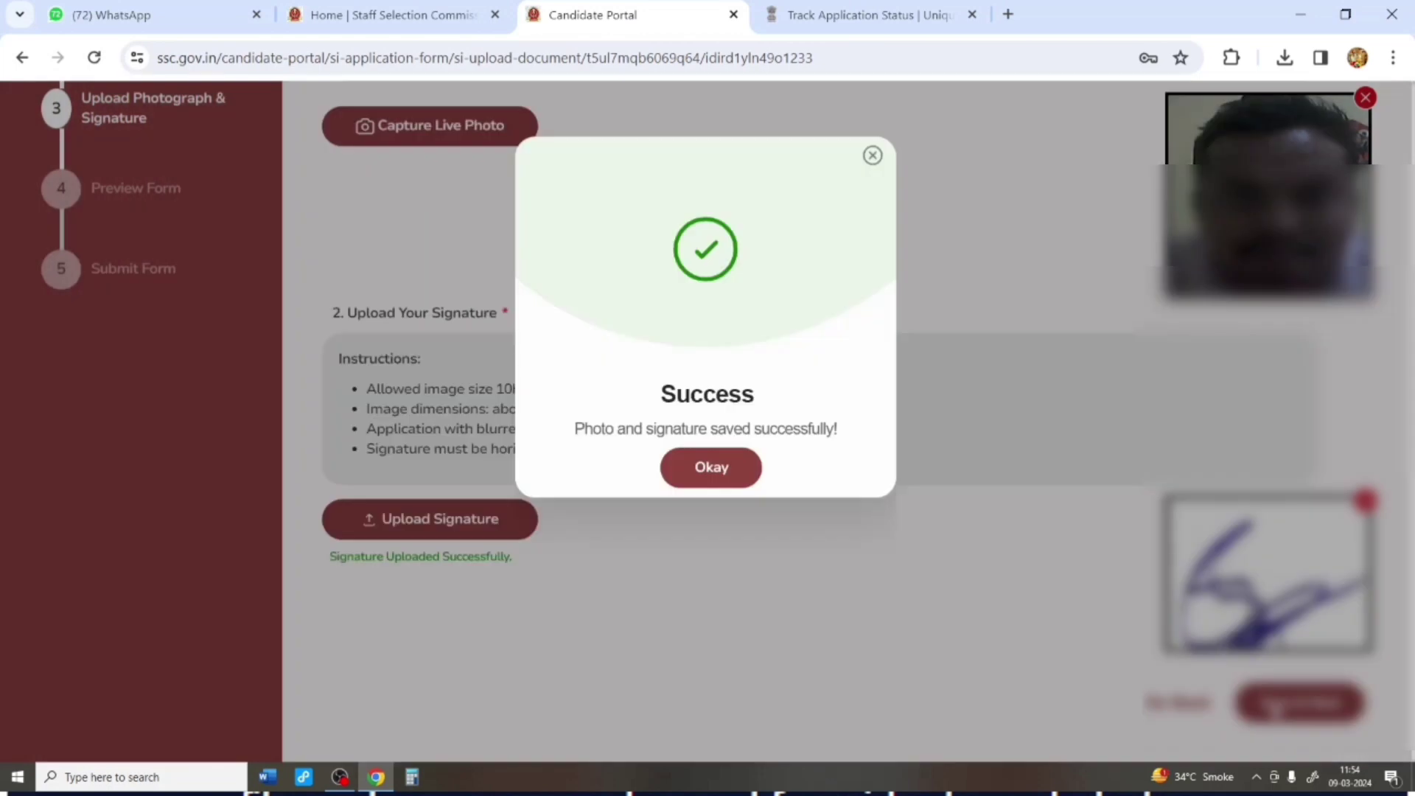
Review the filled-in application on the Preview Form, then continue to the Declaration
{"action": "left_click", "coordinate": [724, 484]}
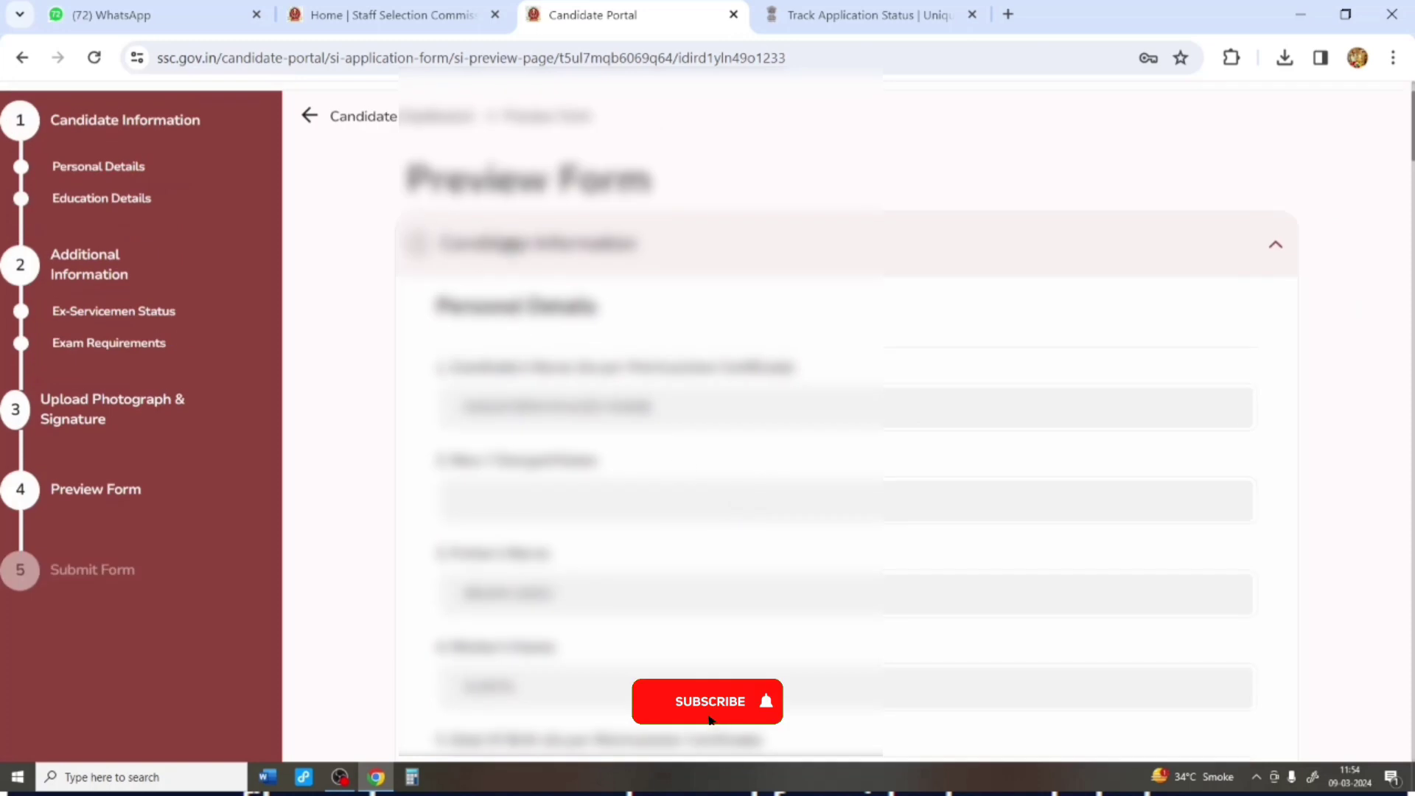
{"action": "scroll", "coordinate": [711, 467], "scroll_direction": "down", "scroll_amount": 5}
{"action": "scroll", "coordinate": [711, 467], "scroll_direction": "down", "scroll_amount": 15}
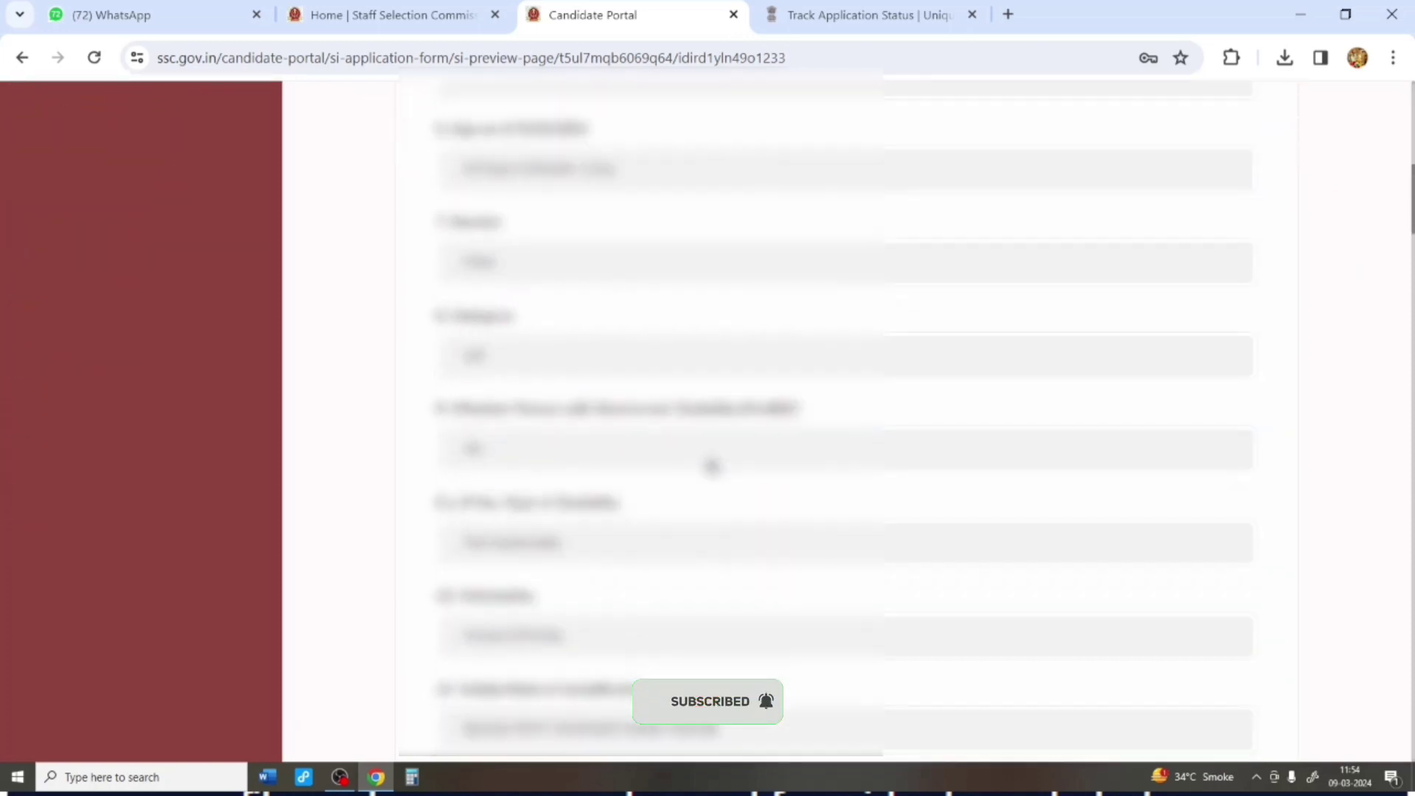
{"action": "scroll", "coordinate": [711, 466], "scroll_direction": "down", "scroll_amount": 15}
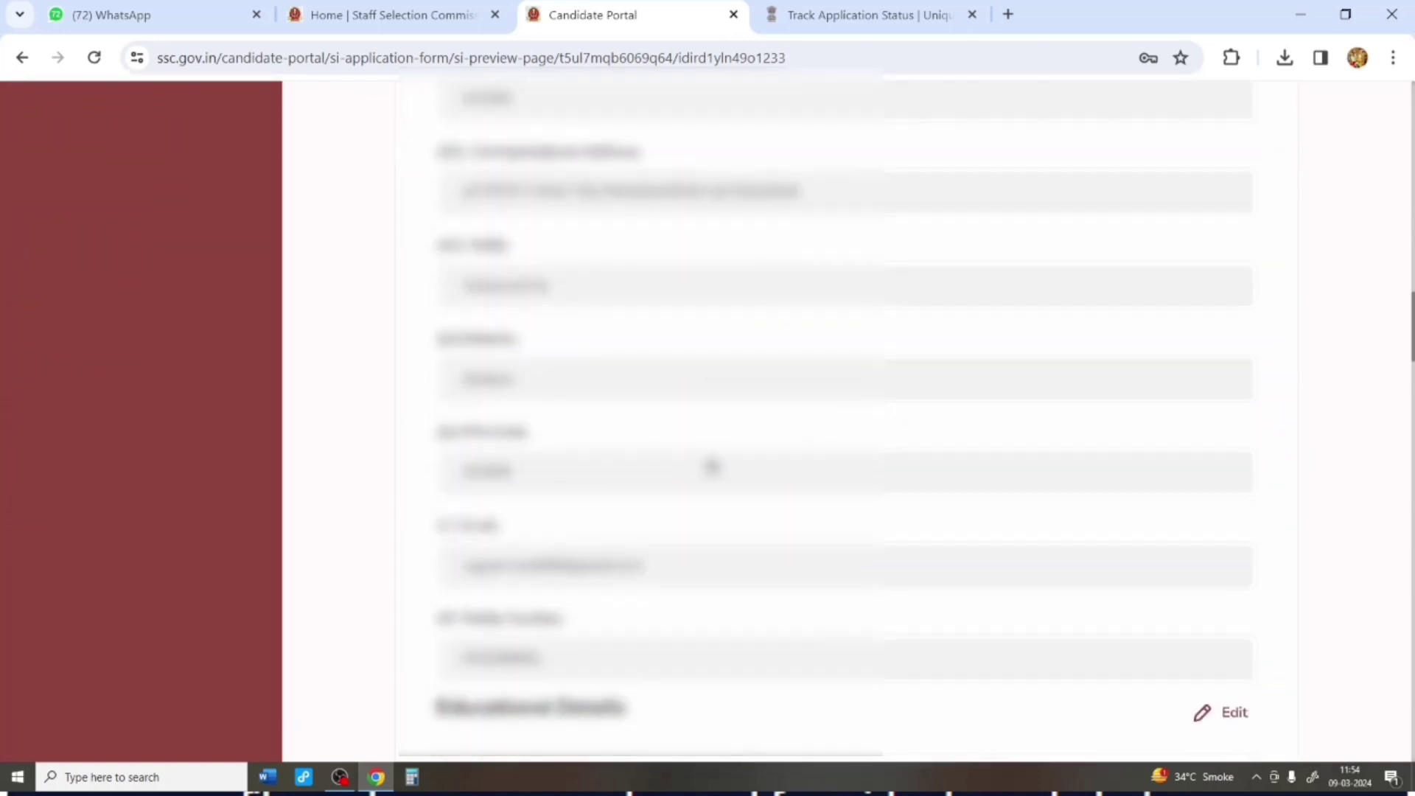
{"action": "scroll", "coordinate": [711, 467], "scroll_direction": "down", "scroll_amount": 13}
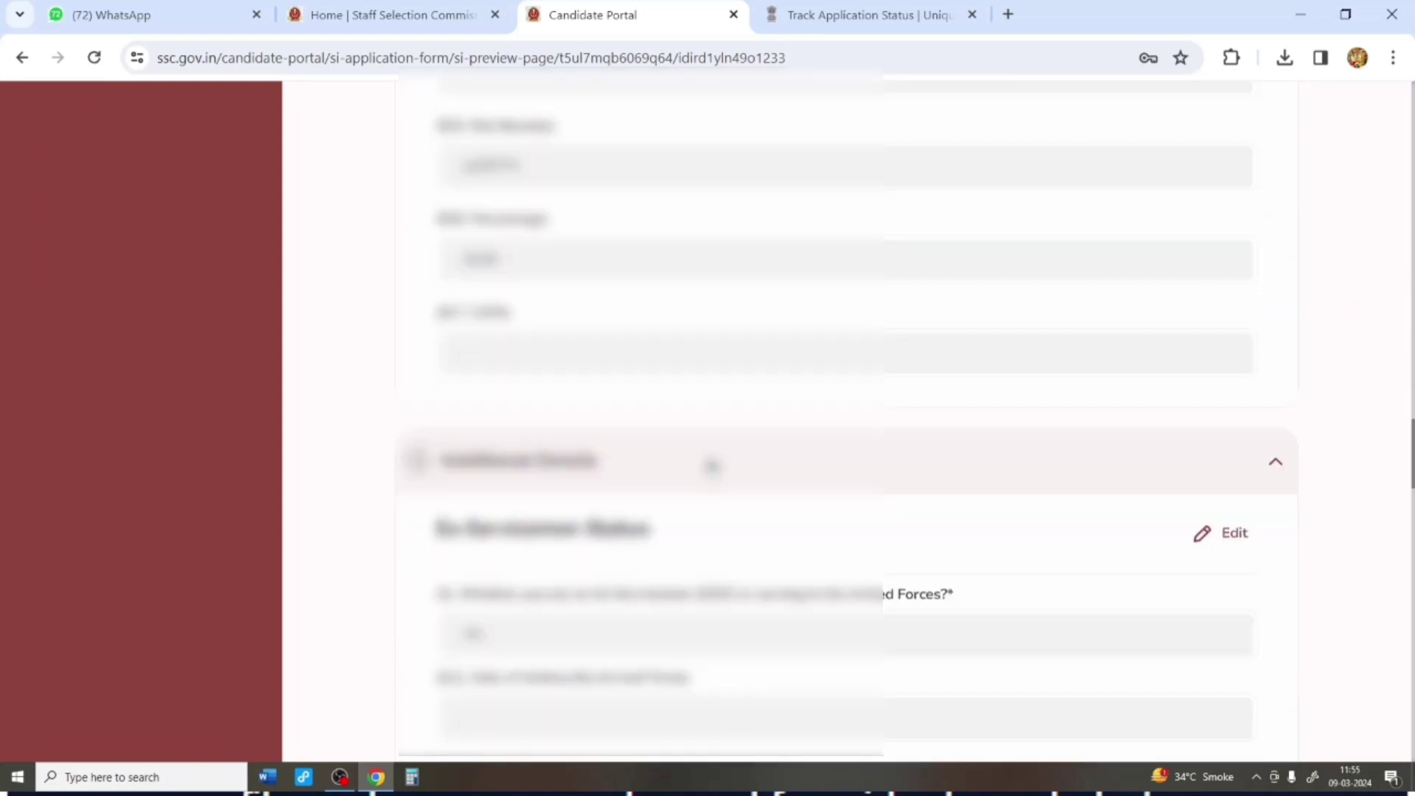
{"action": "scroll", "coordinate": [711, 467], "scroll_direction": "down", "scroll_amount": 15}
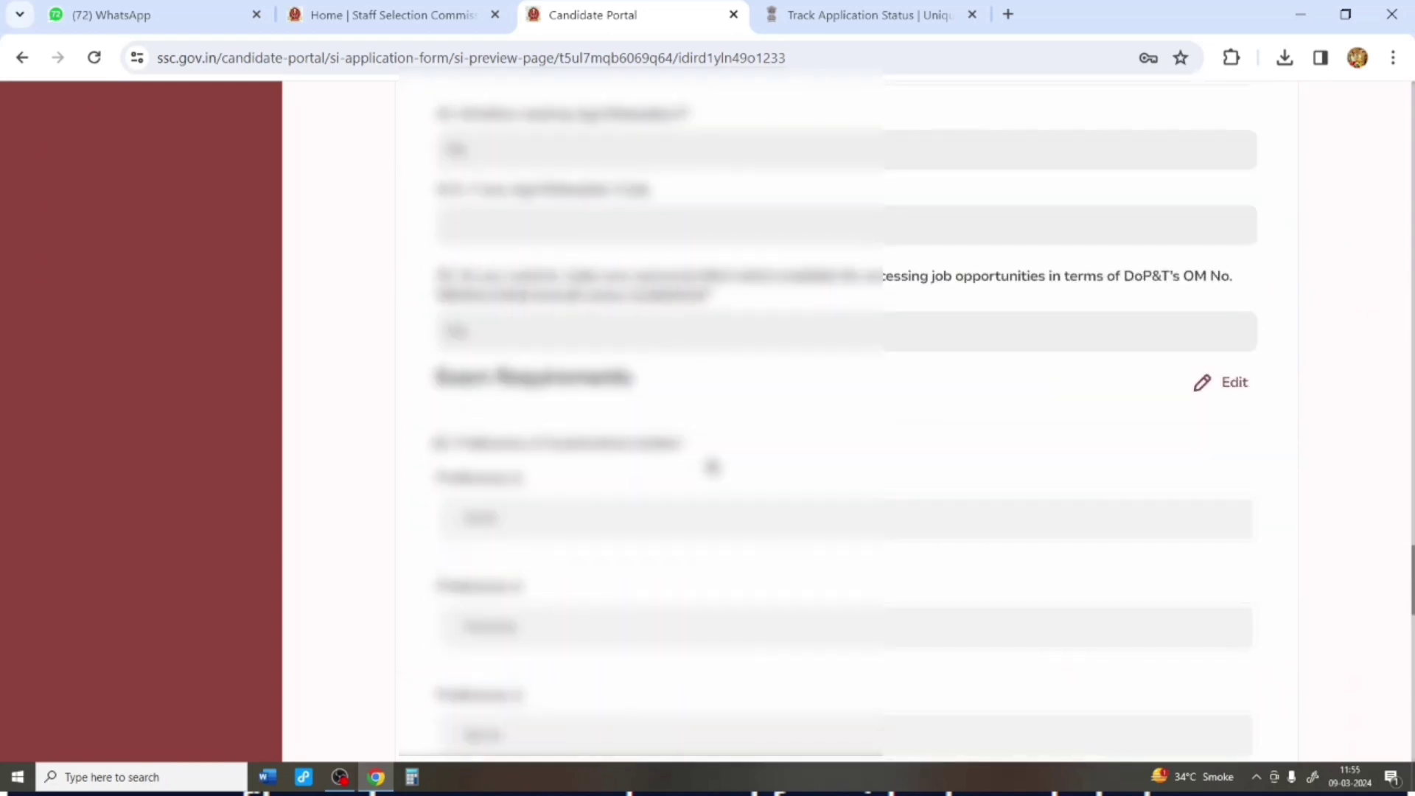
{"action": "scroll", "coordinate": [711, 467], "scroll_direction": "down", "scroll_amount": 3}
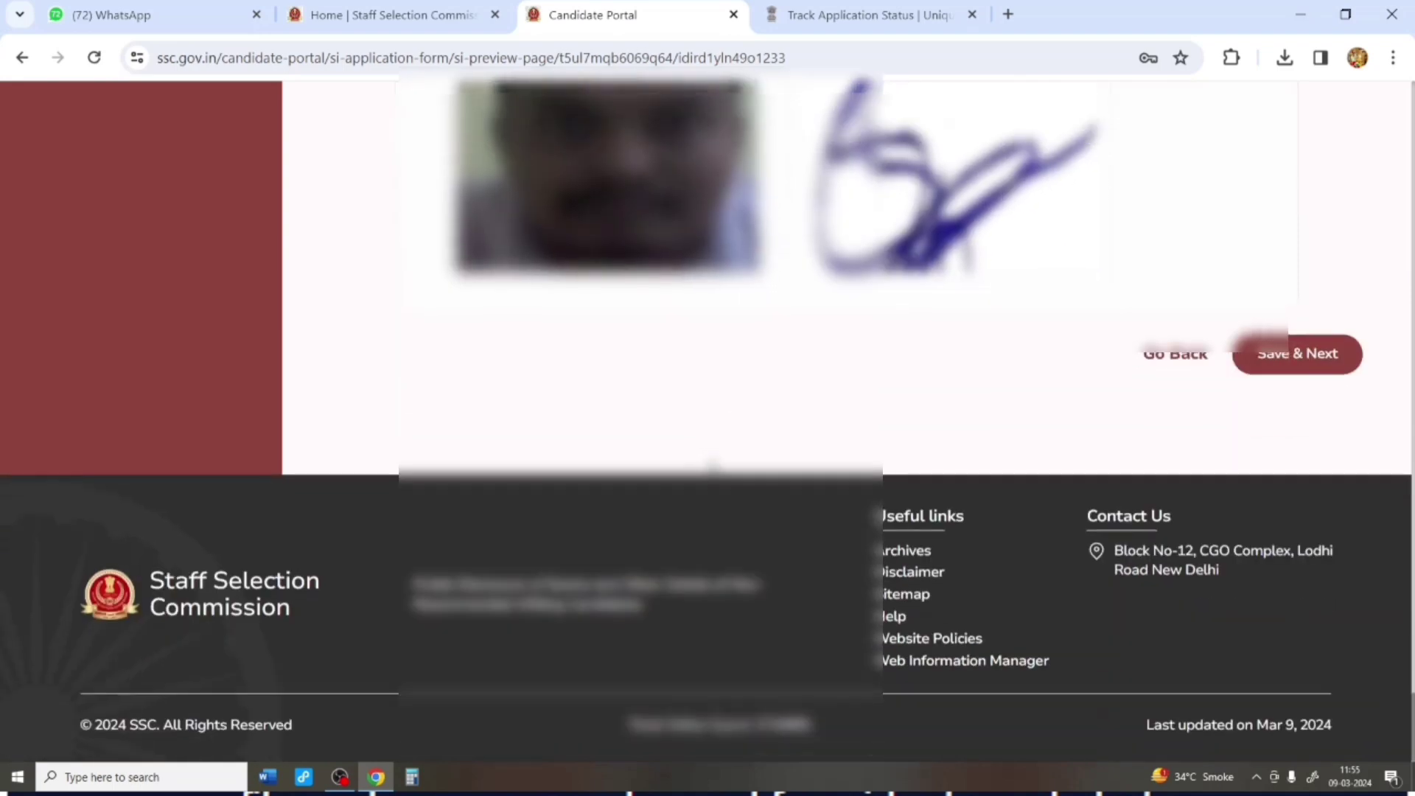
{"action": "scroll", "coordinate": [1052, 538], "scroll_direction": "up", "scroll_amount": 3}
{"action": "left_click", "coordinate": [1300, 556]}
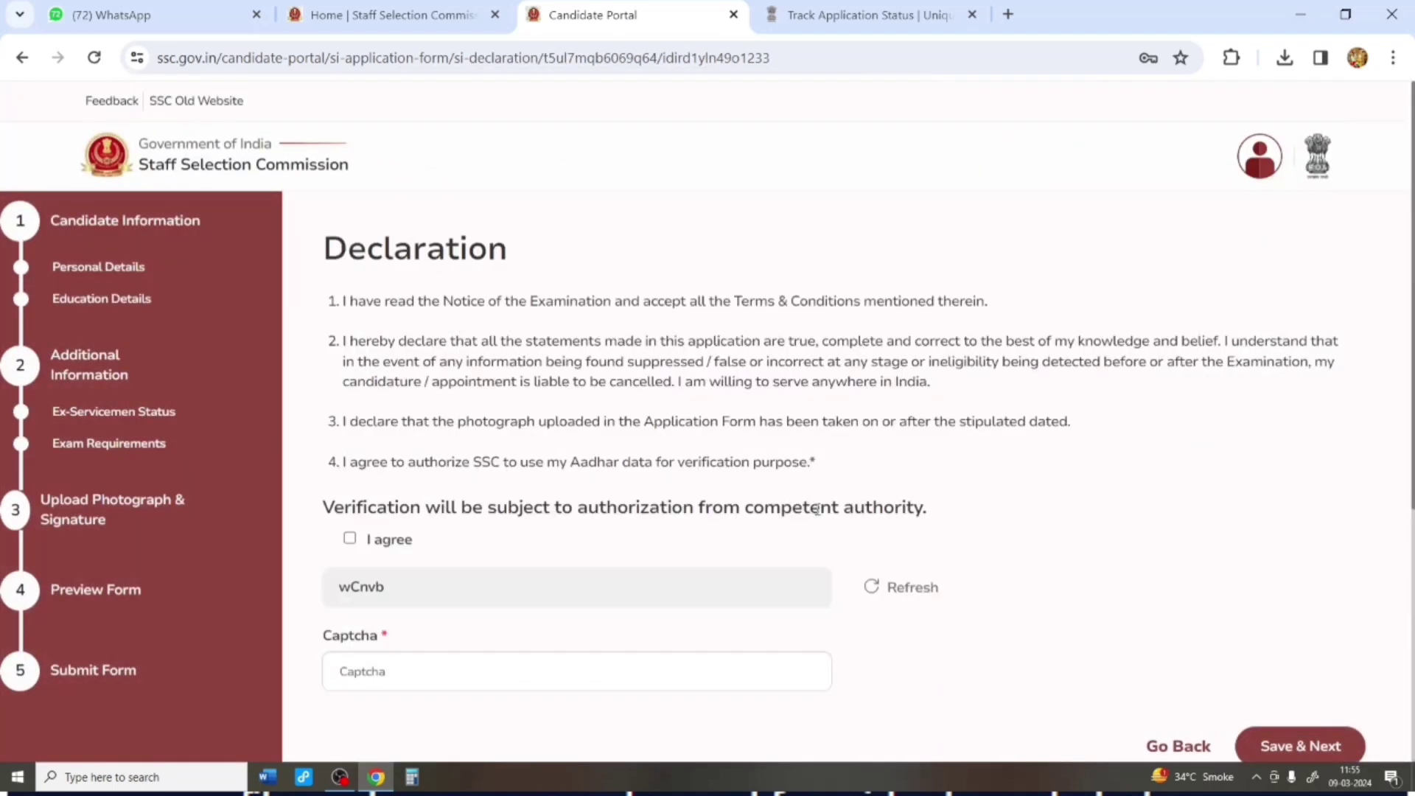
Accept the declaration, enter the captcha, and submit the application
{"action": "scroll", "coordinate": [817, 509], "scroll_direction": "down", "scroll_amount": 1}
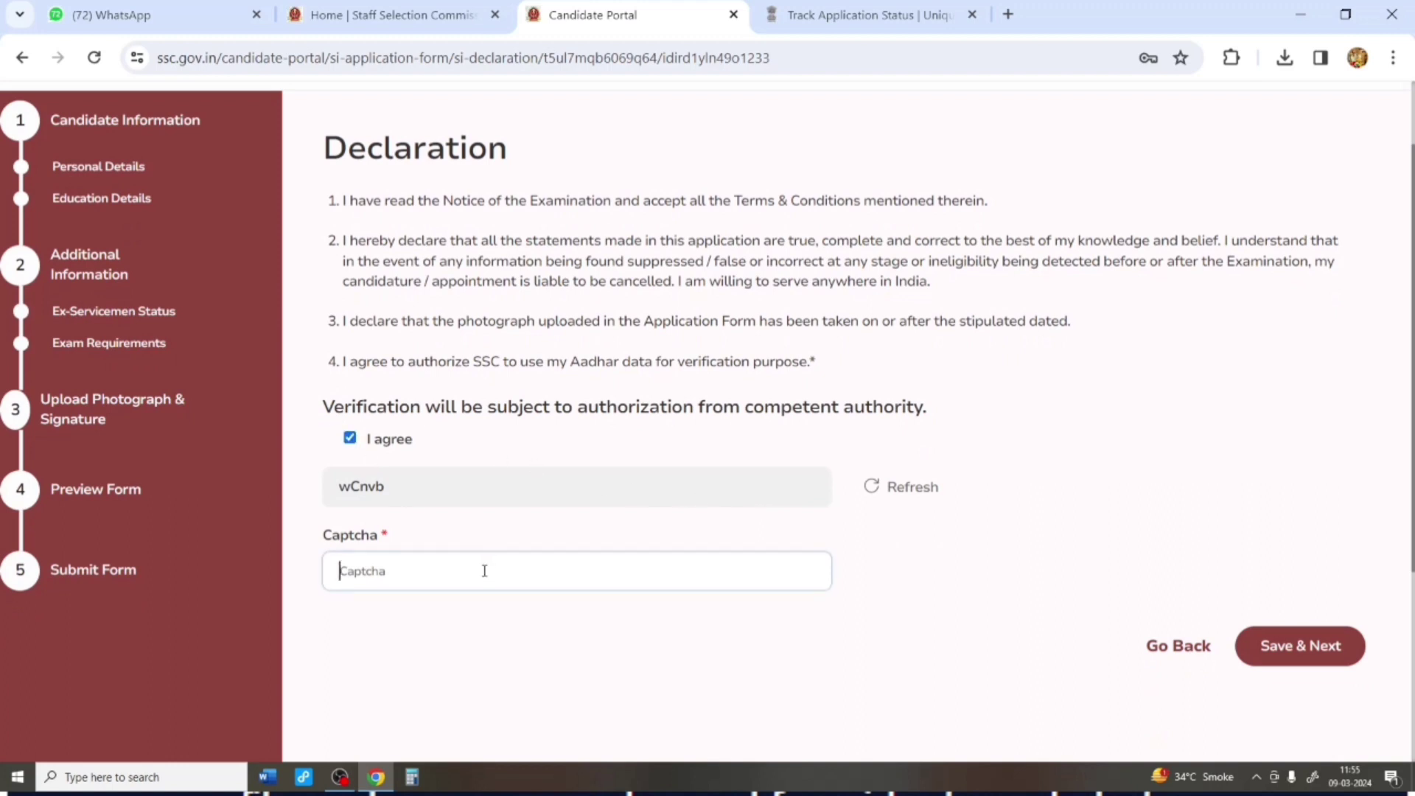
{"action": "type", "text": "wCnvb"}
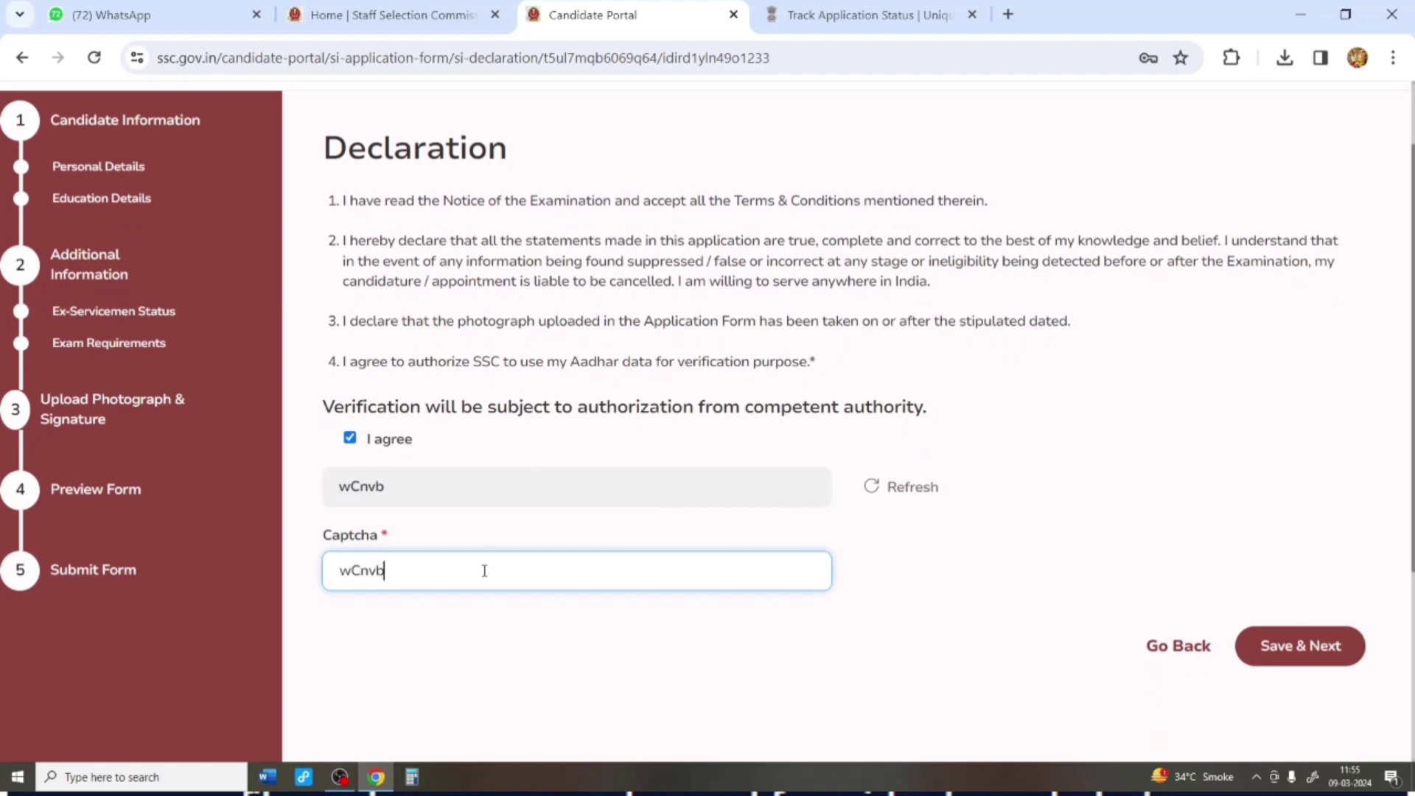
{"action": "left_click", "coordinate": [1304, 650]}
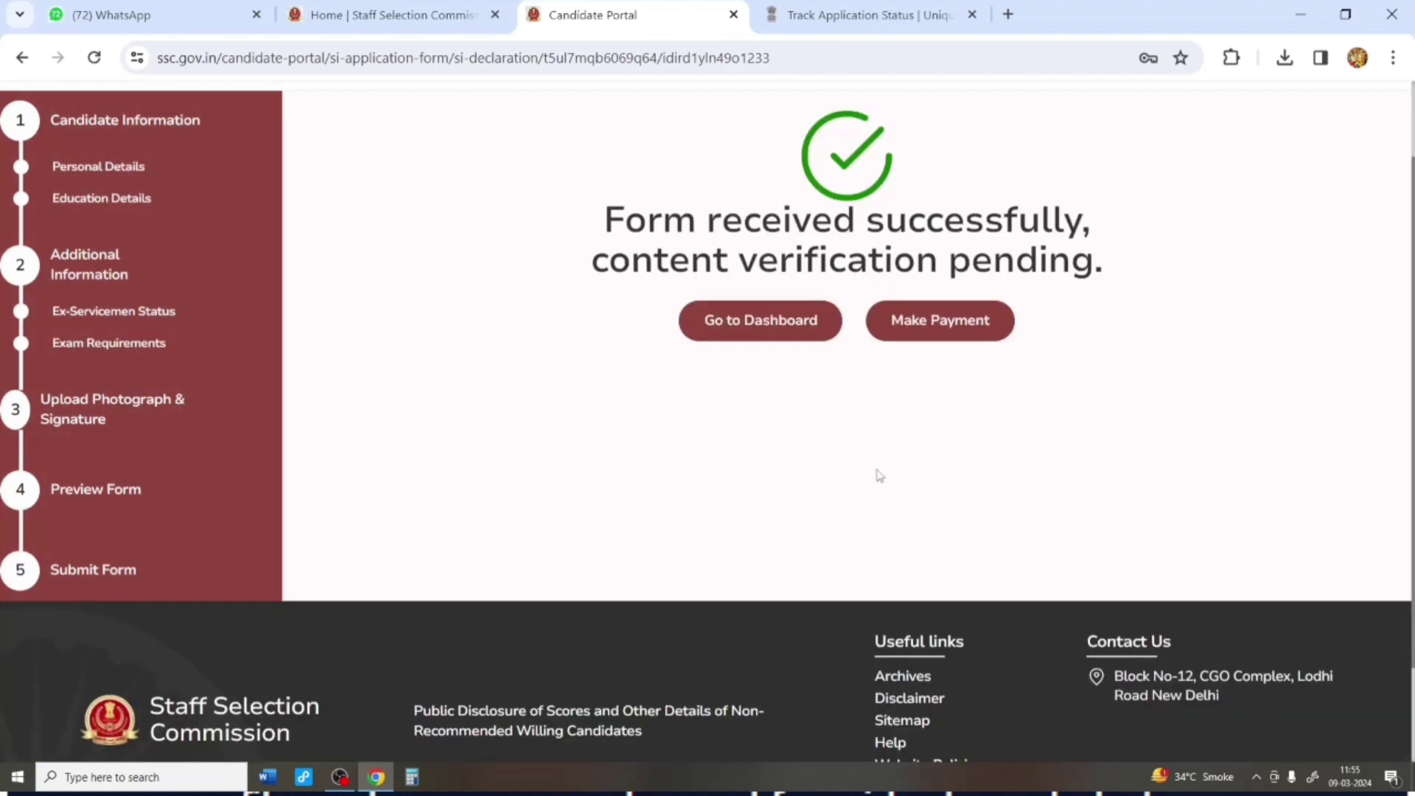
Pay the 100 application fee online, choosing UPI on SBI ePay Lite
{"action": "scroll", "coordinate": [879, 475], "scroll_direction": "up", "scroll_amount": 2}
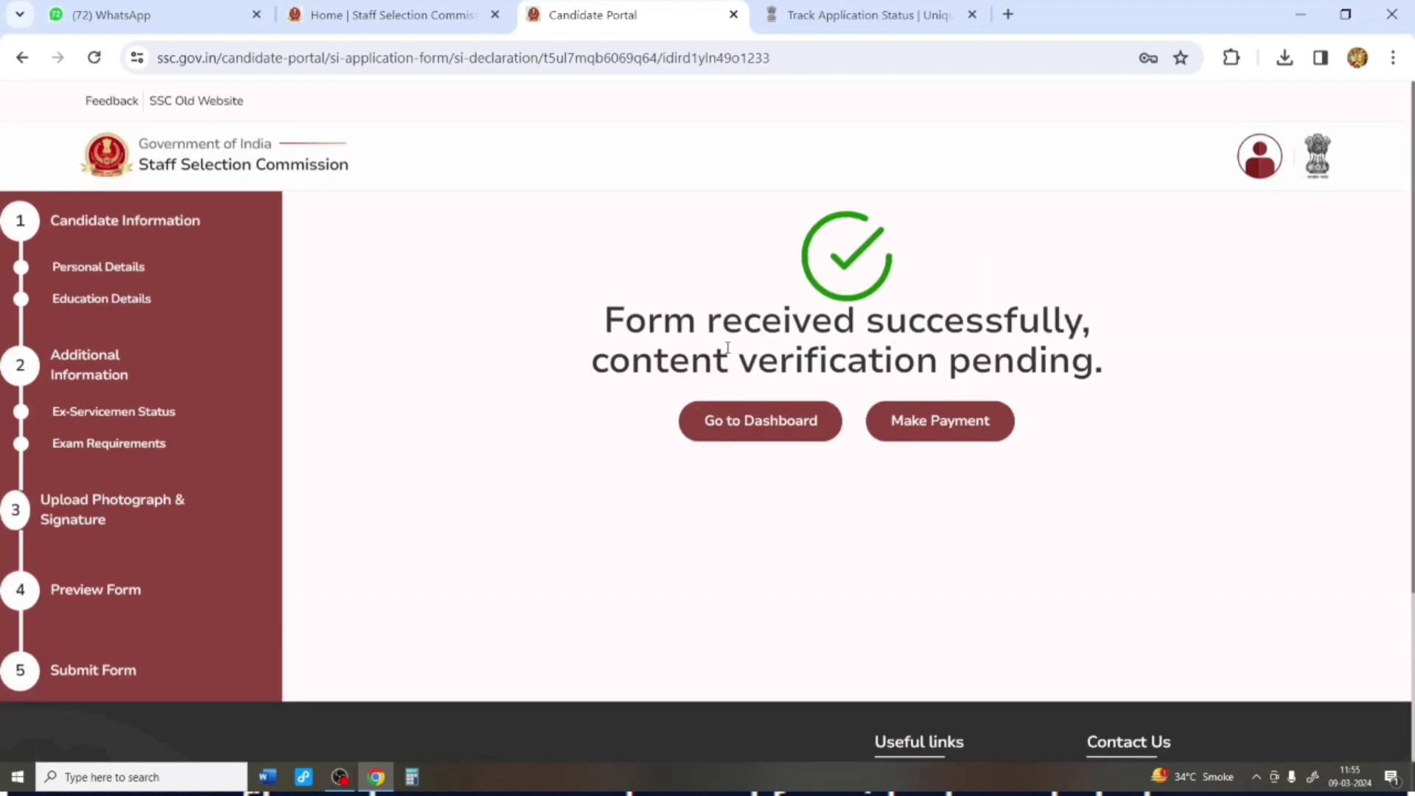
{"action": "left_click", "coordinate": [964, 423]}
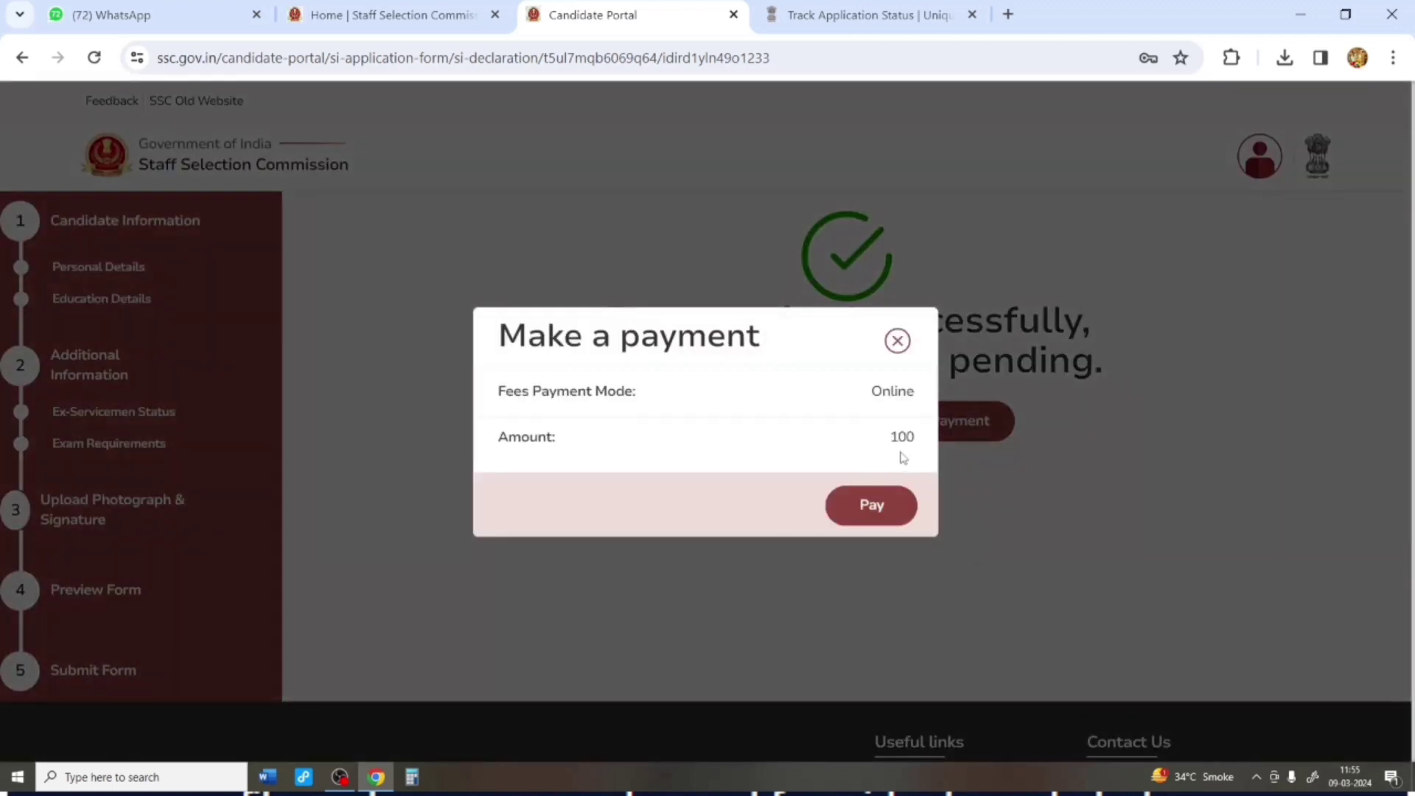
{"action": "left_click", "coordinate": [884, 503]}
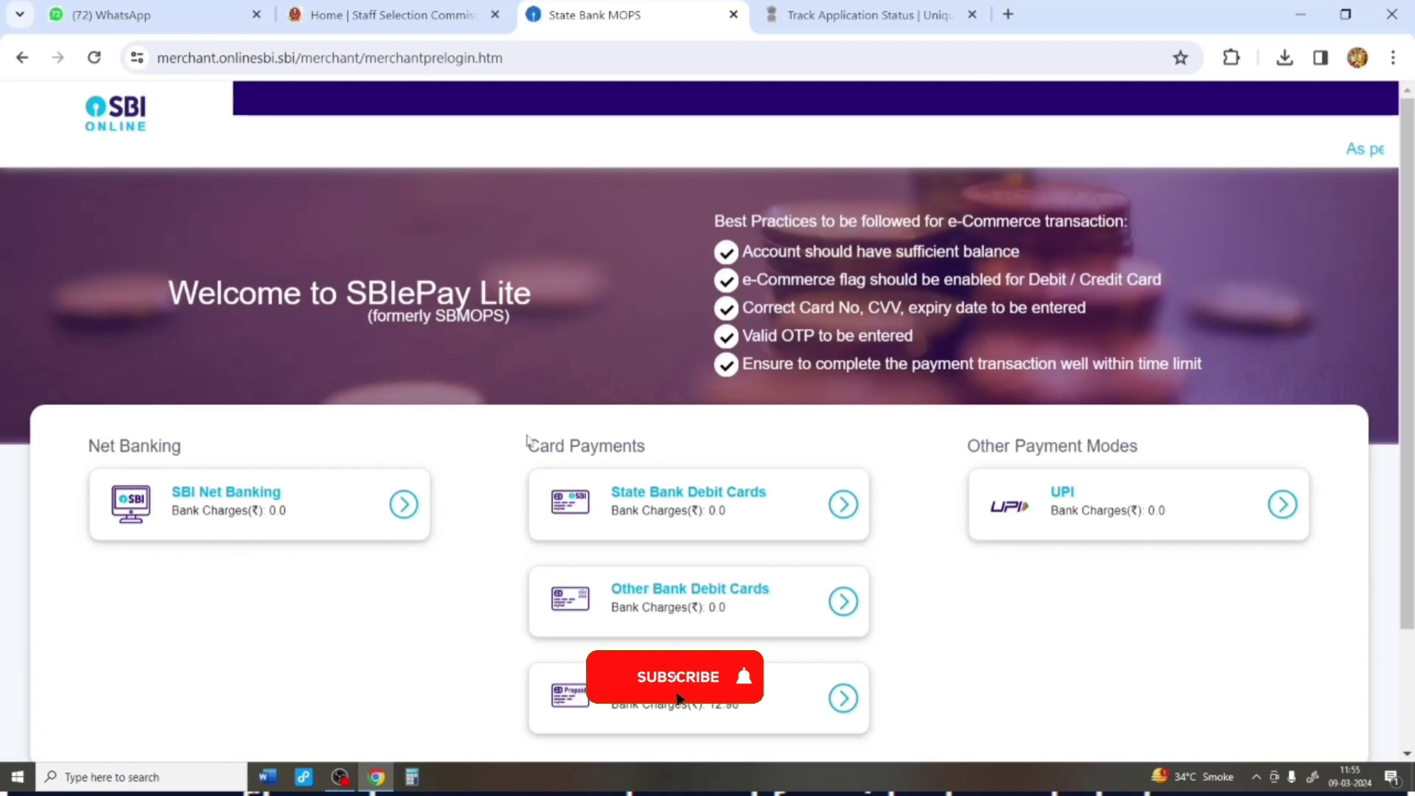
{"action": "left_click", "coordinate": [1081, 526]}
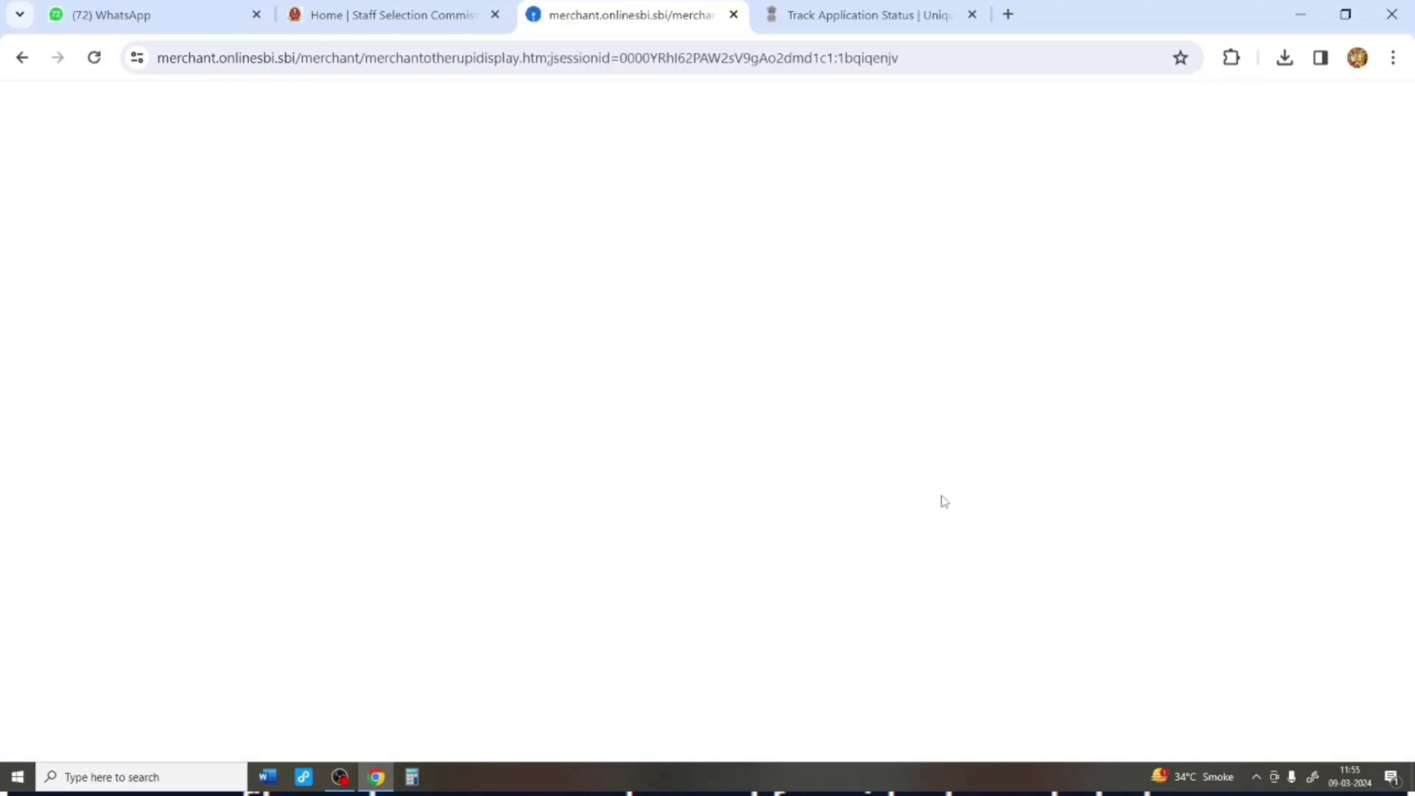